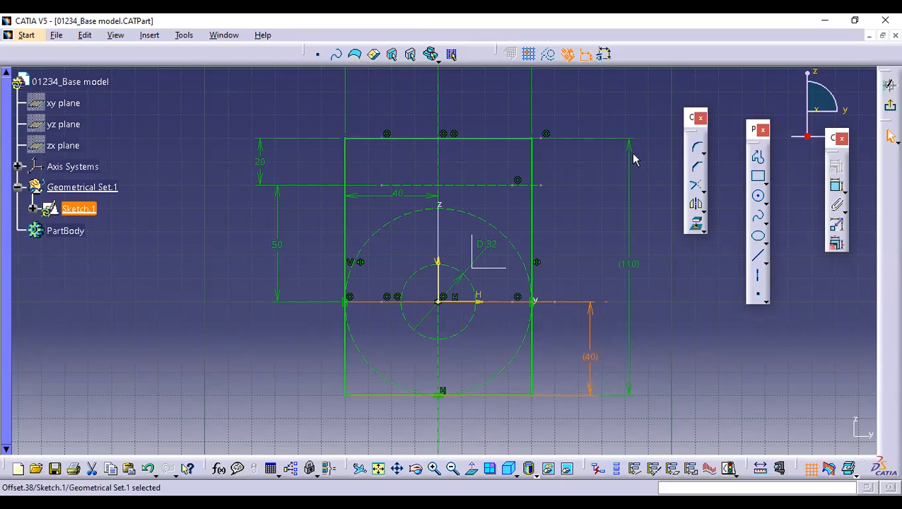
Reposition the overall height, 20 mm and 40 mm dimensions around the rectangle in the sketch so they read clearly
left_click(623, 151)
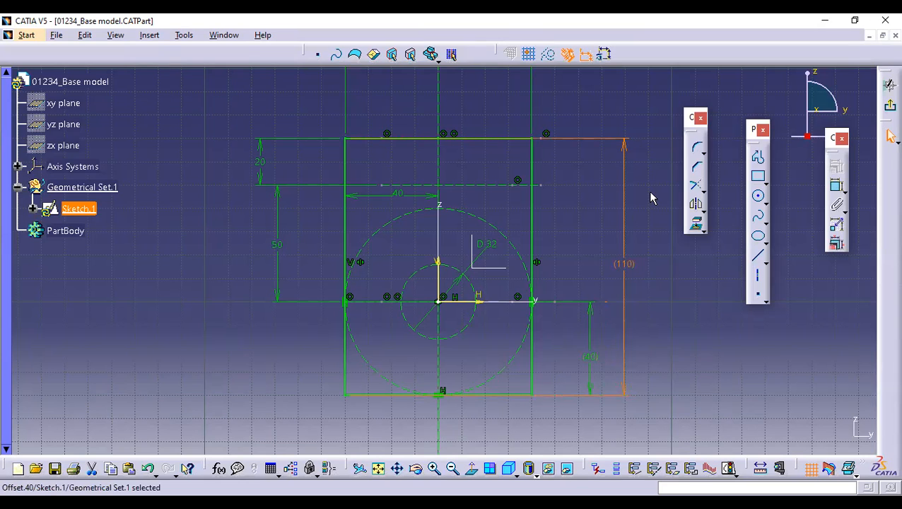
left_click(570, 217)
mouse_move(583, 301)
middle_mouse_down()
mouse_move(584, 245)
mouse_move(548, 220)
mouse_move(546, 230)
middle_mouse_up()
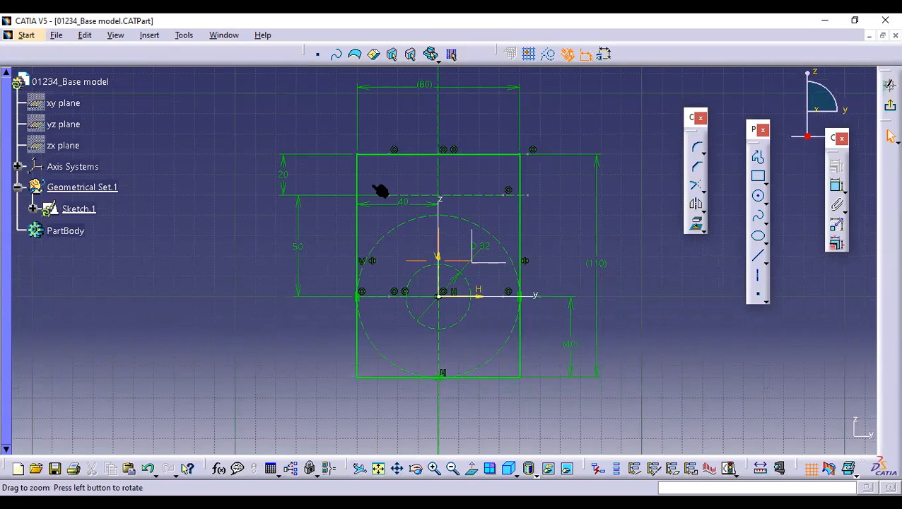
middle_click_drag(373, 191, 367, 211)
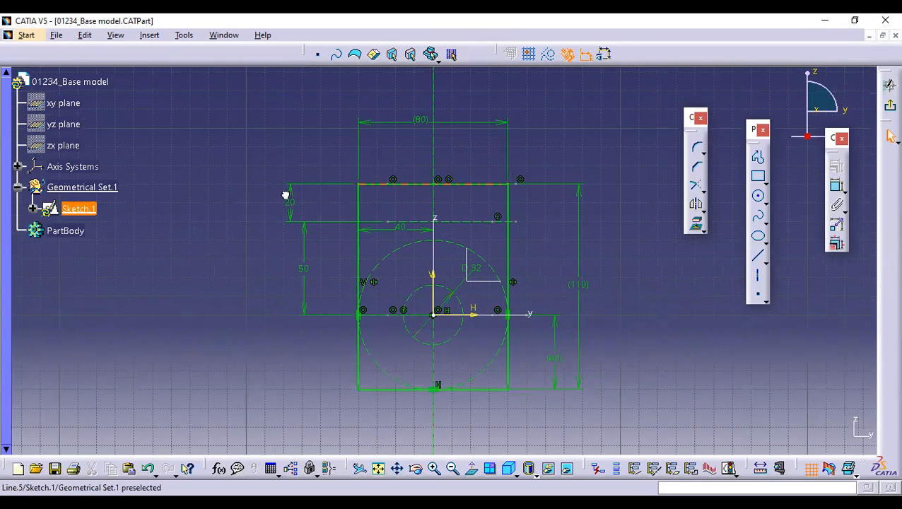
left_click(286, 194)
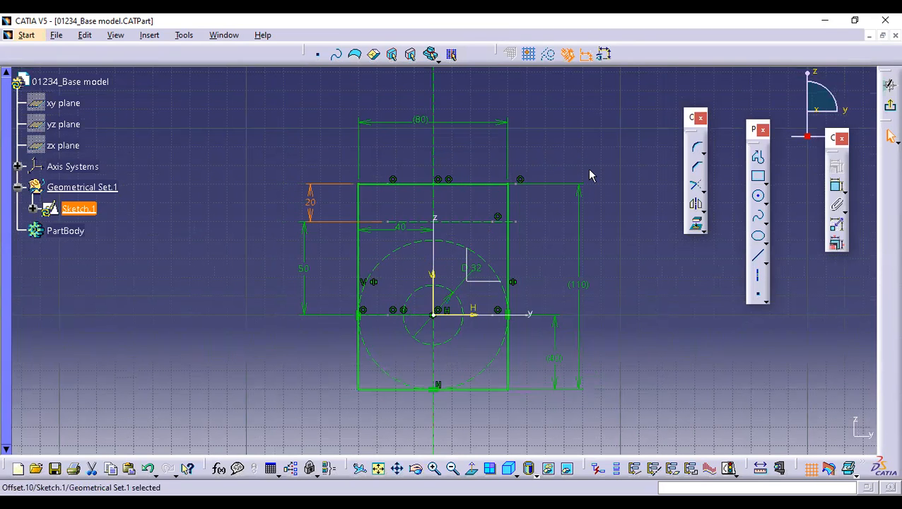
left_click(177, 103)
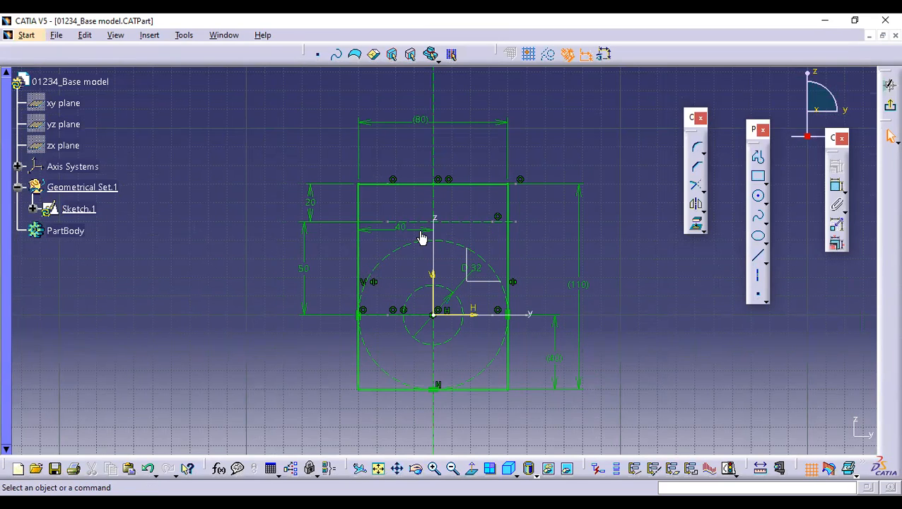
left_click(423, 209)
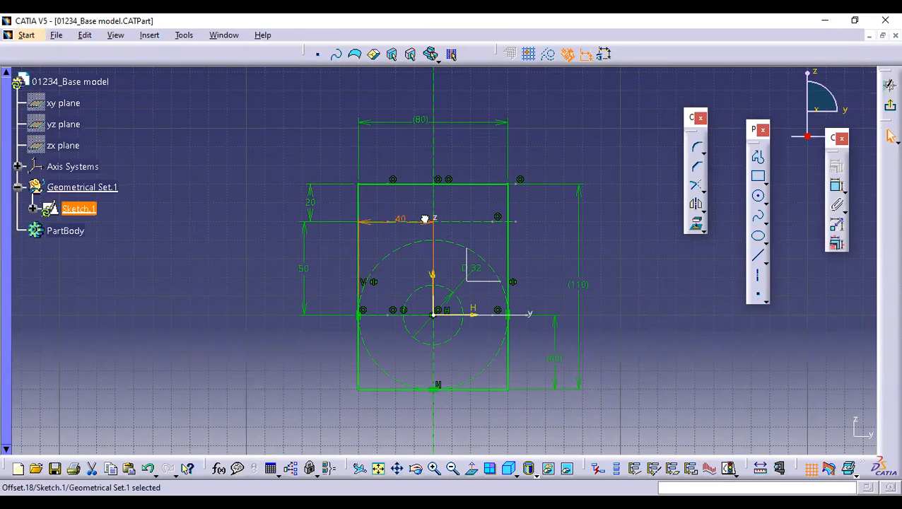
Run Sketch Analysis on the sketch and move its window clear of the geometry
left_click(187, 37)
left_click(189, 234)
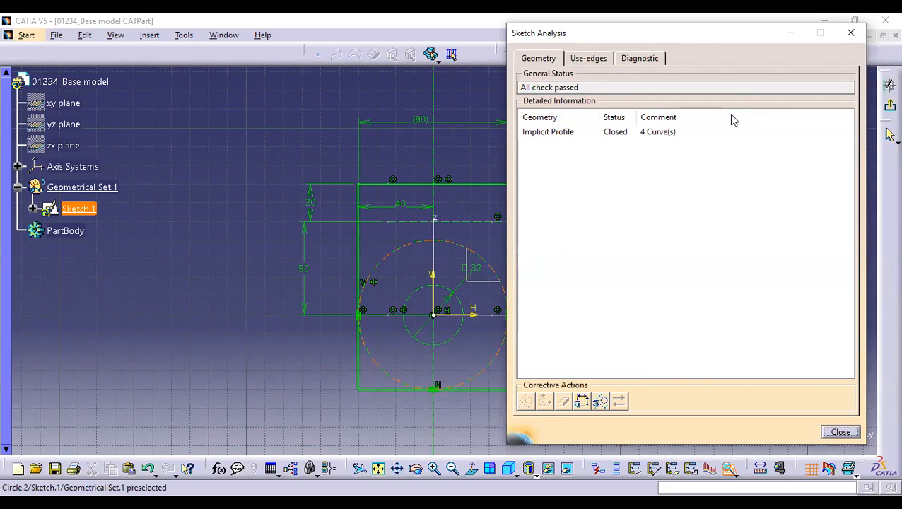
left_click_drag(654, 29, 715, 104)
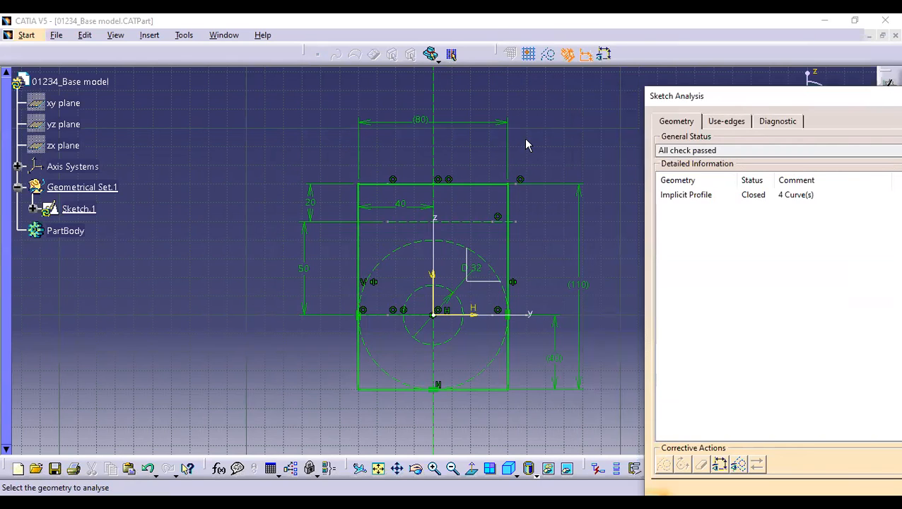
Move the overall width dimension closer to the upper edge of the rectangle
left_click(437, 151)
left_click_drag(437, 148, 424, 146)
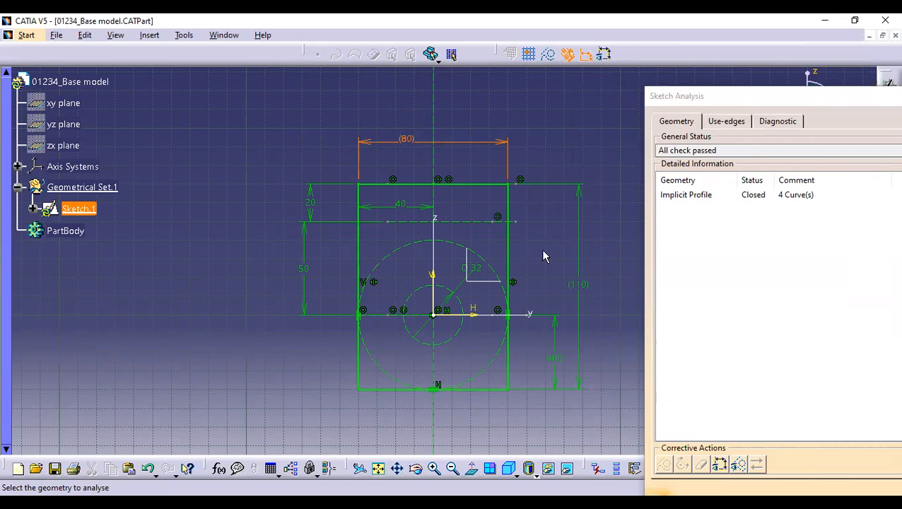
middle_click_drag(264, 256, 269, 275)
left_click(265, 255)
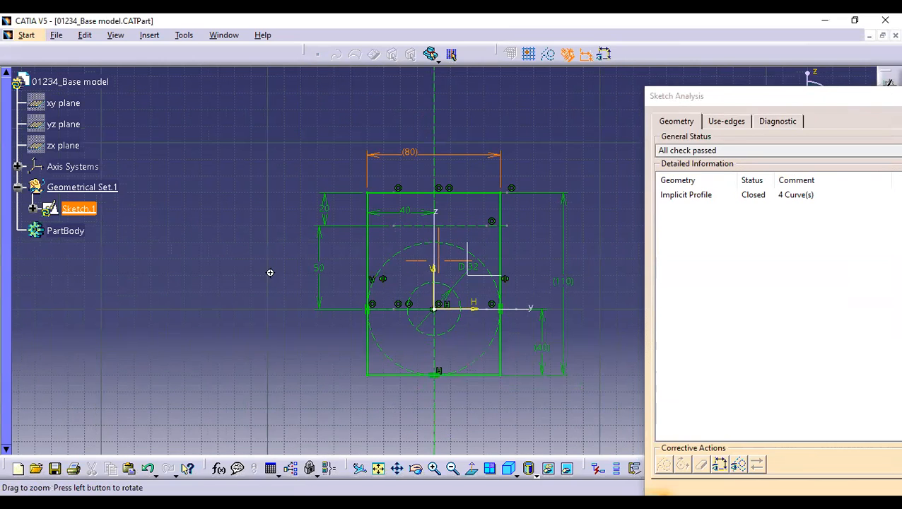
middle_click_drag(509, 237, 524, 346)
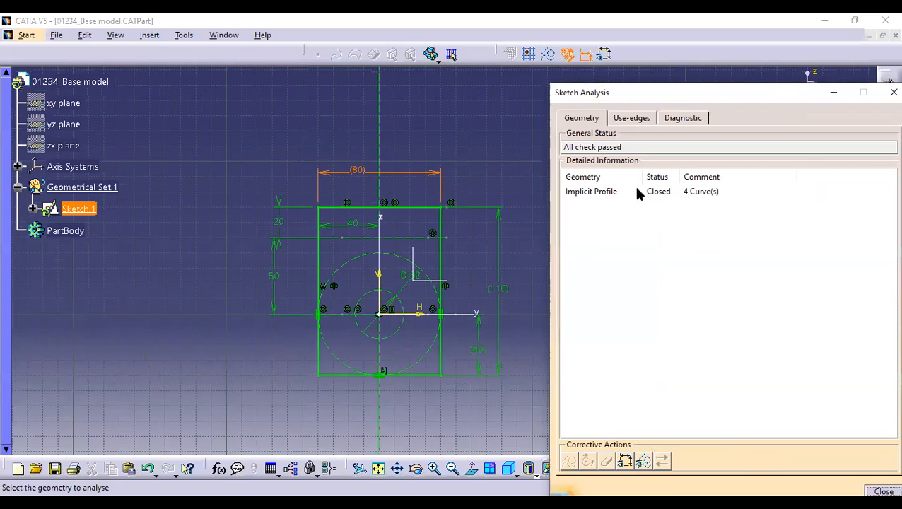
Inspect the implicit profile in the sketch analysis results, then close the analysis
left_click(681, 193)
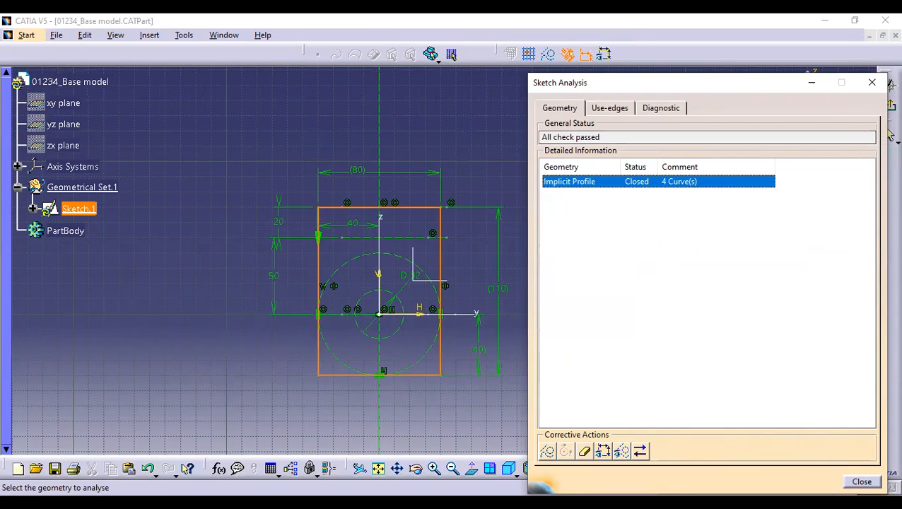
left_click_drag(664, 83, 620, 82)
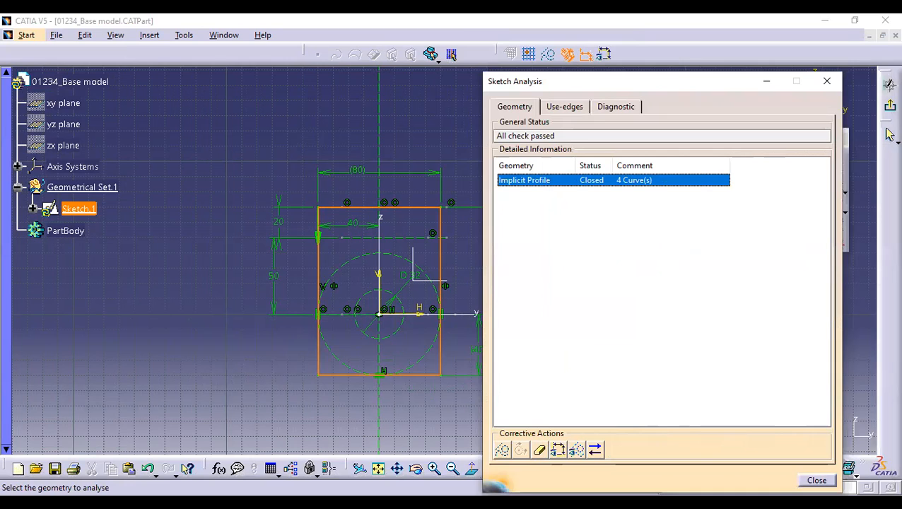
left_click(815, 481)
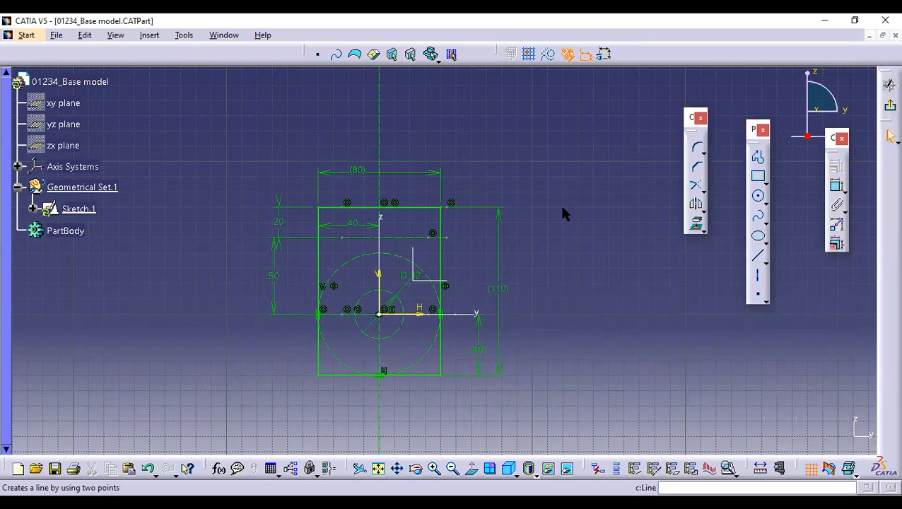
Exit the sketch to return to part modeling and dock the floating View toolbar
left_click(890, 104)
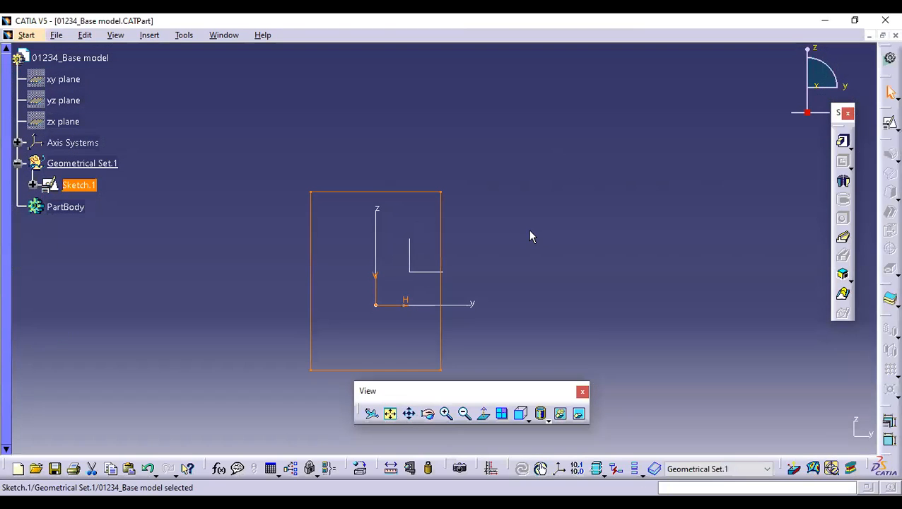
left_click(600, 306)
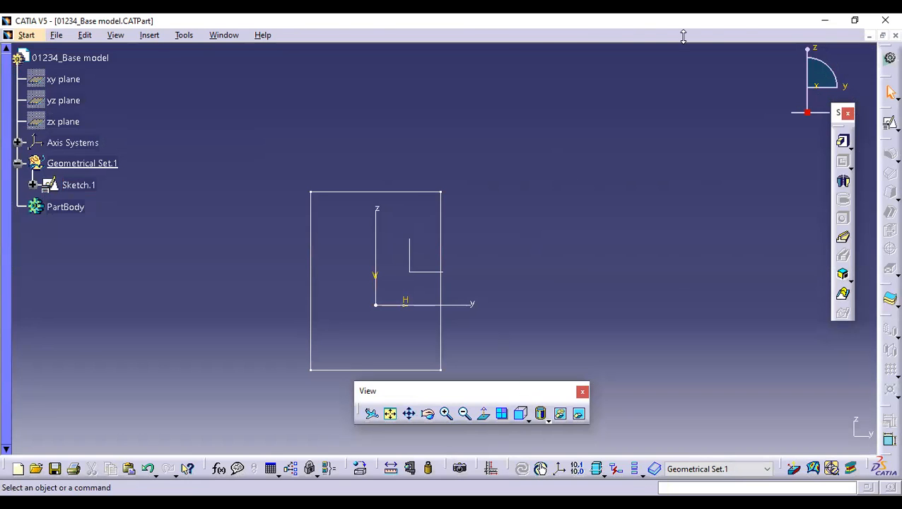
left_click_drag(683, 37, 683, 42)
mouse_move(497, 285)
middle_mouse_down()
mouse_move(508, 268)
mouse_move(568, 248)
mouse_move(496, 302)
mouse_move(530, 256)
mouse_move(465, 292)
mouse_move(482, 211)
mouse_move(504, 266)
mouse_move(487, 287)
mouse_move(591, 256)
mouse_move(580, 301)
mouse_move(518, 303)
mouse_move(510, 296)
mouse_move(523, 281)
mouse_move(520, 266)
middle_mouse_up()
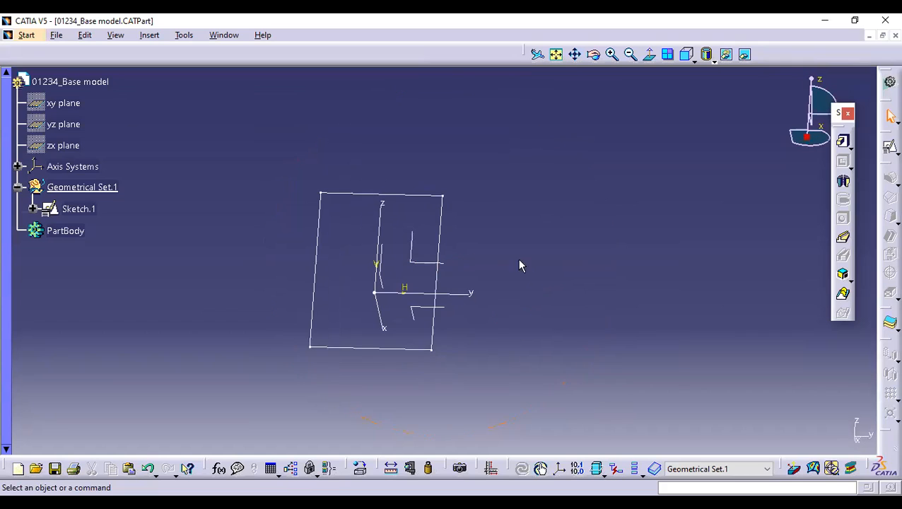
left_click(843, 142)
left_click(546, 292)
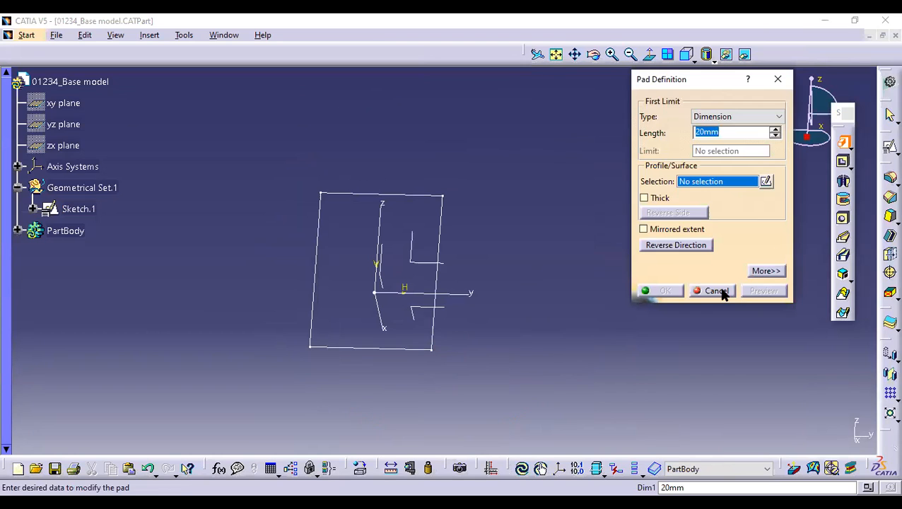
left_click(843, 143)
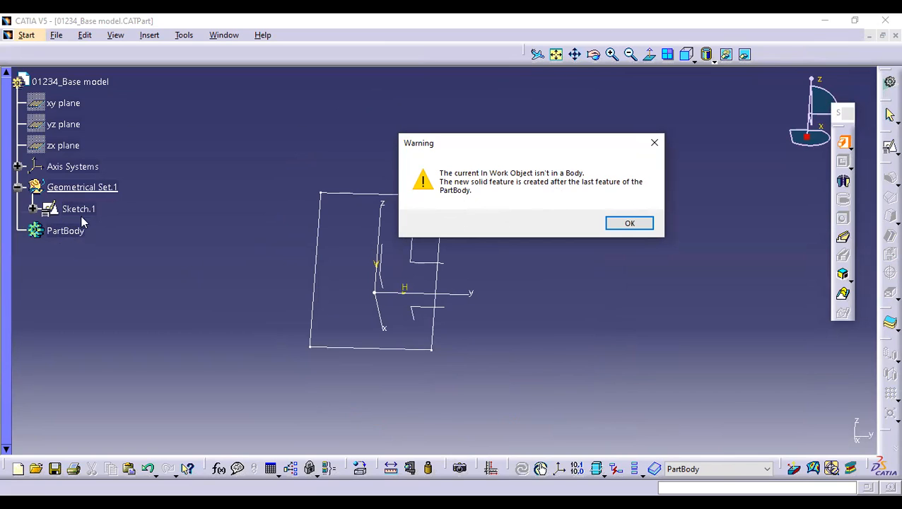
left_click(627, 228)
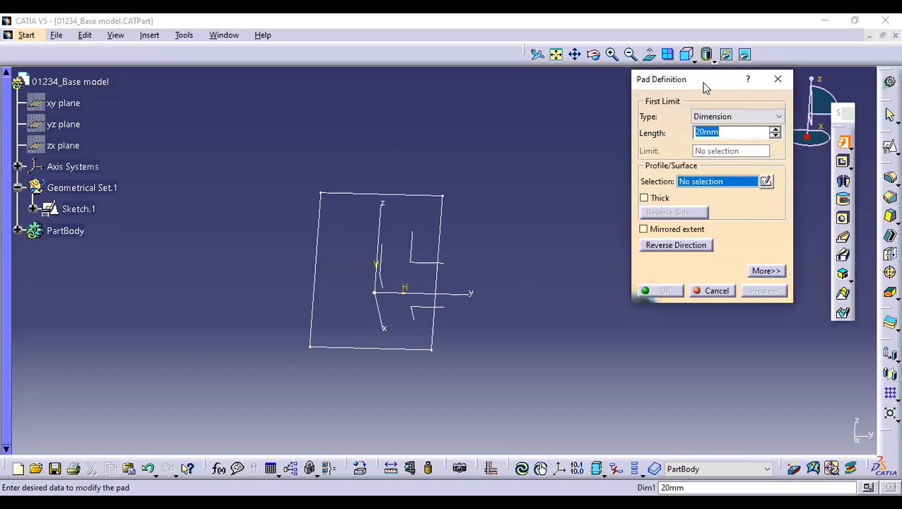
left_click_drag(700, 86, 659, 95)
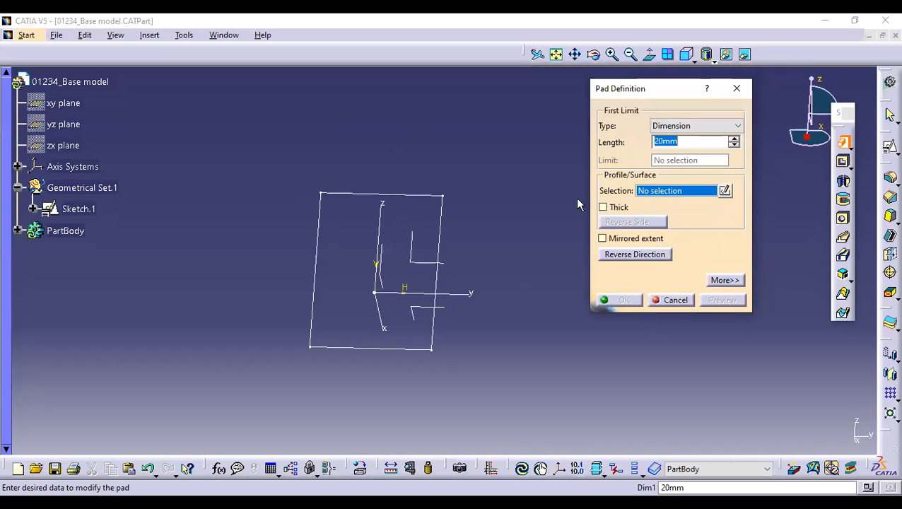
left_click(445, 240)
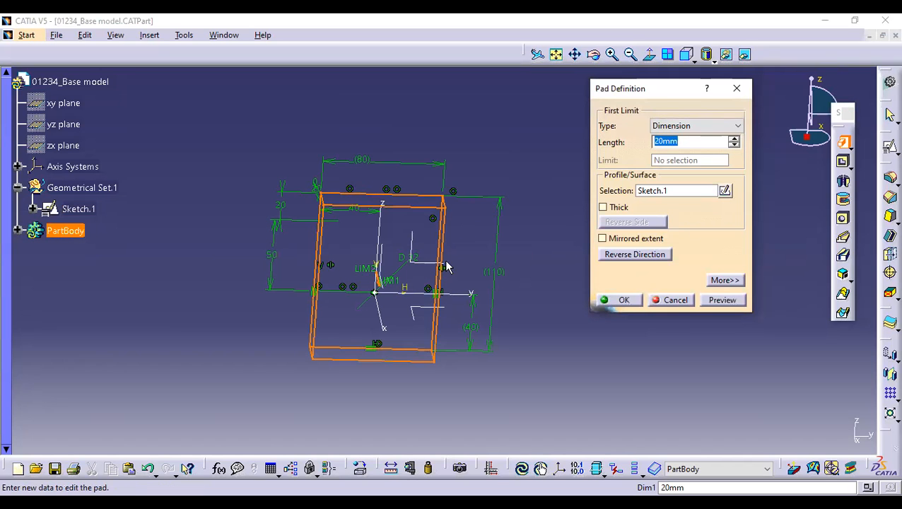
middle_click_drag(475, 385, 378, 285)
middle_click_drag(470, 362, 465, 363)
middle_click_drag(683, 301, 391, 481)
key("Escape")
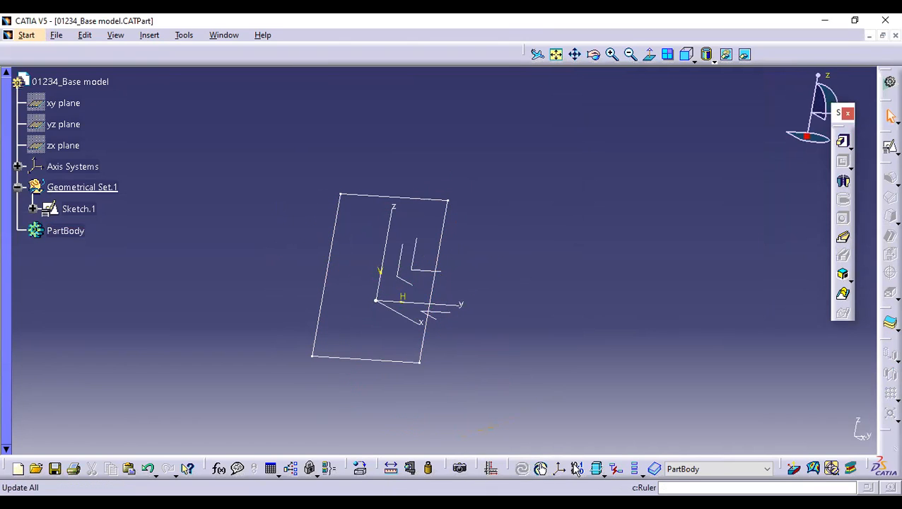
Set the model to the standard front view
left_click(715, 62)
left_click(669, 91)
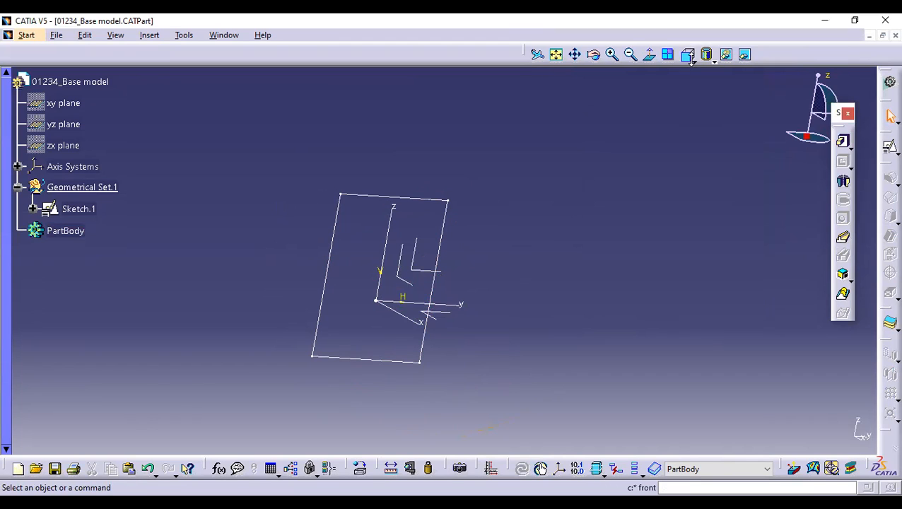
left_click(695, 62)
left_click(697, 92)
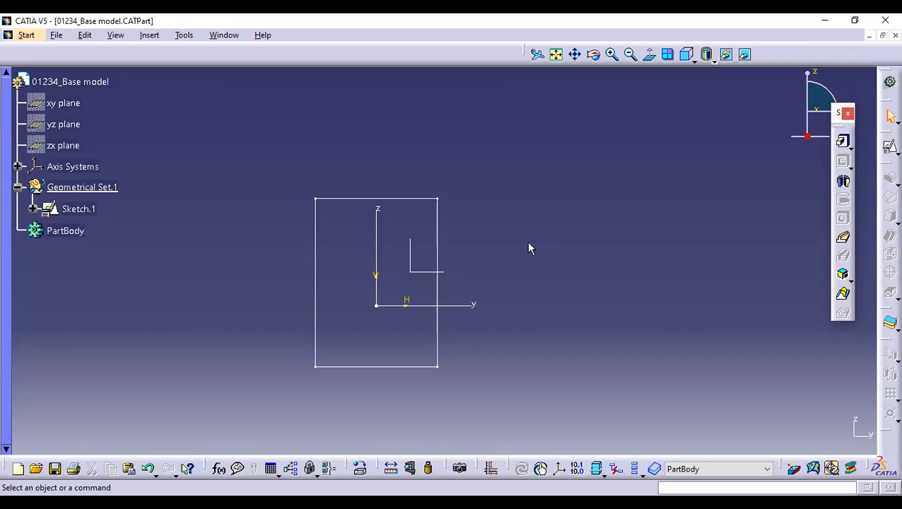
left_click(439, 208)
left_click(451, 209)
left_click(845, 144)
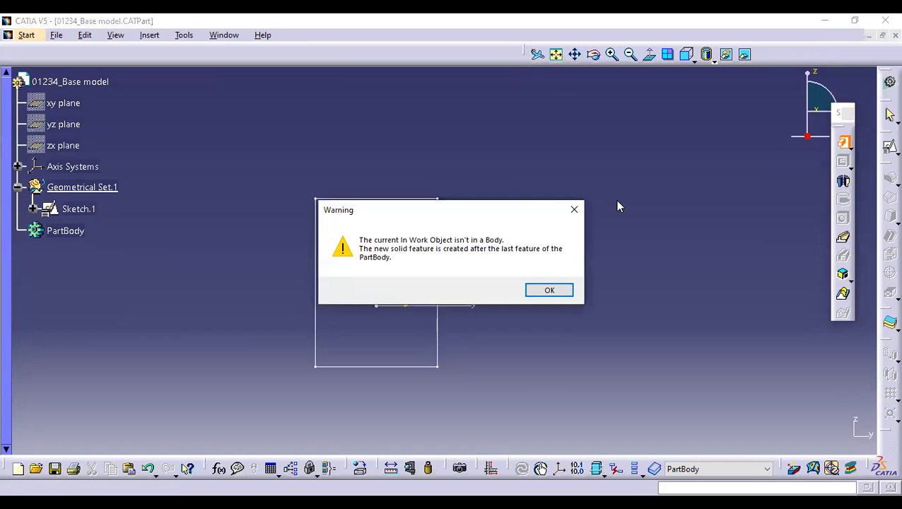
key("Return")
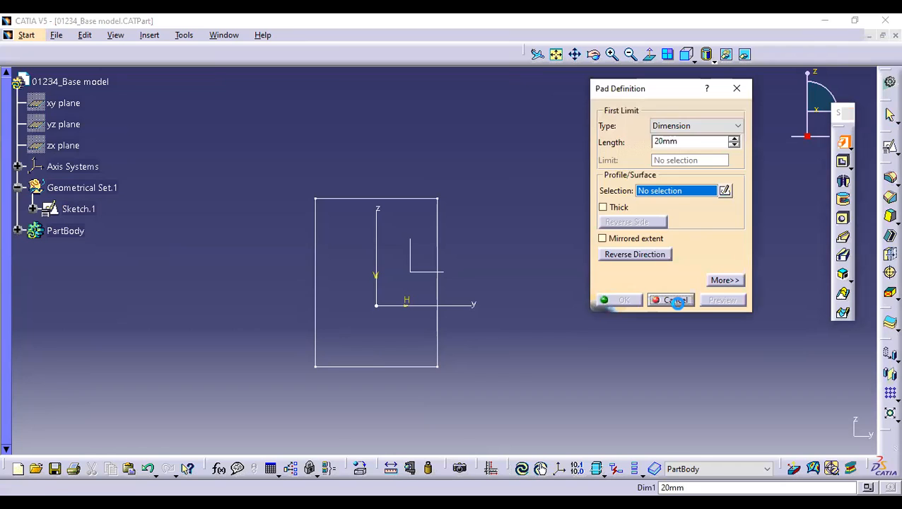
left_click(676, 301)
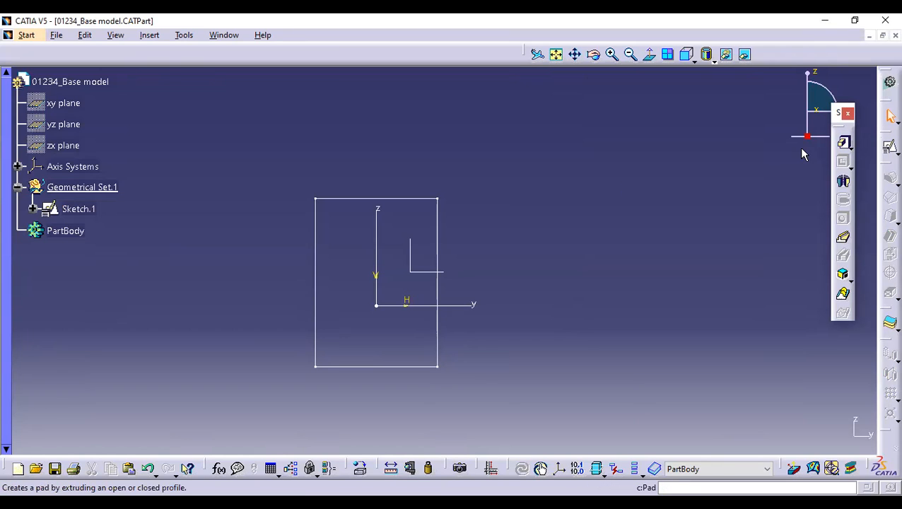
Create a pad from Sketch.1 in the PartBody with reversed direction and a length of 120 mm
left_click(826, 232)
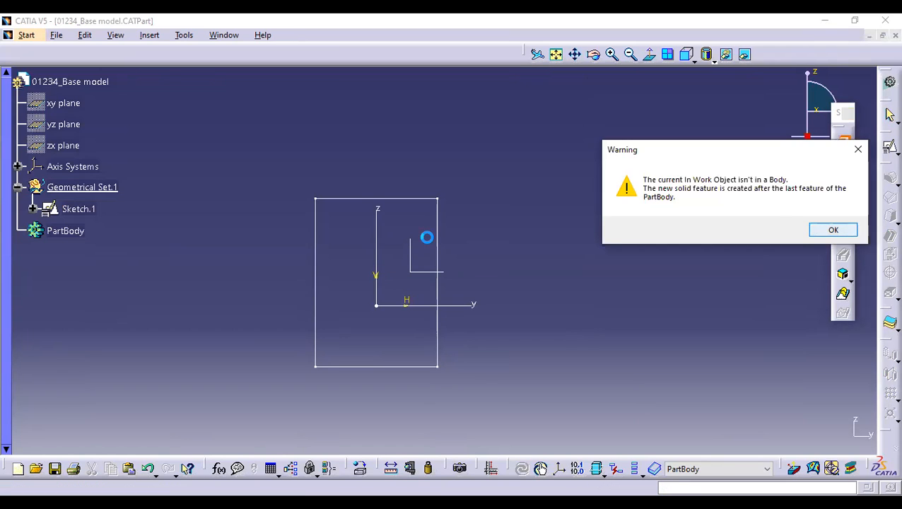
left_click(331, 303)
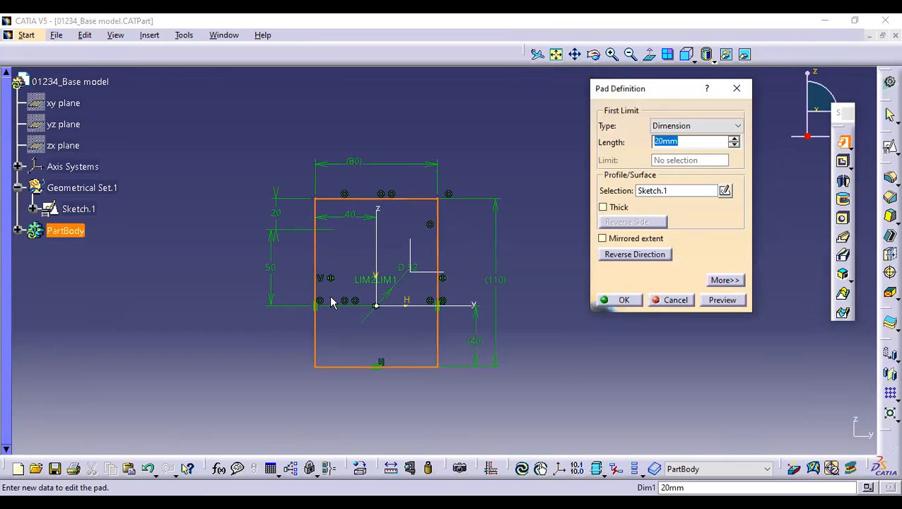
middle_click_drag(439, 332, 417, 258)
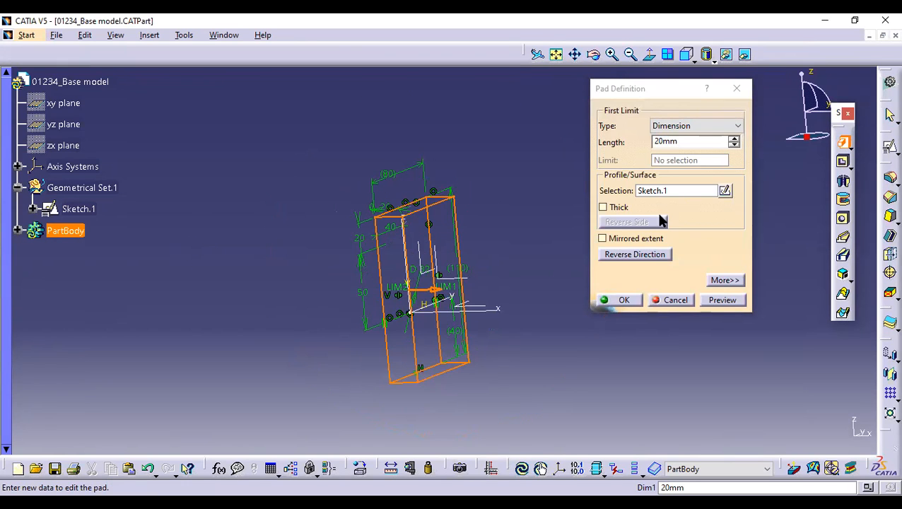
left_click(635, 254)
double_click(678, 142)
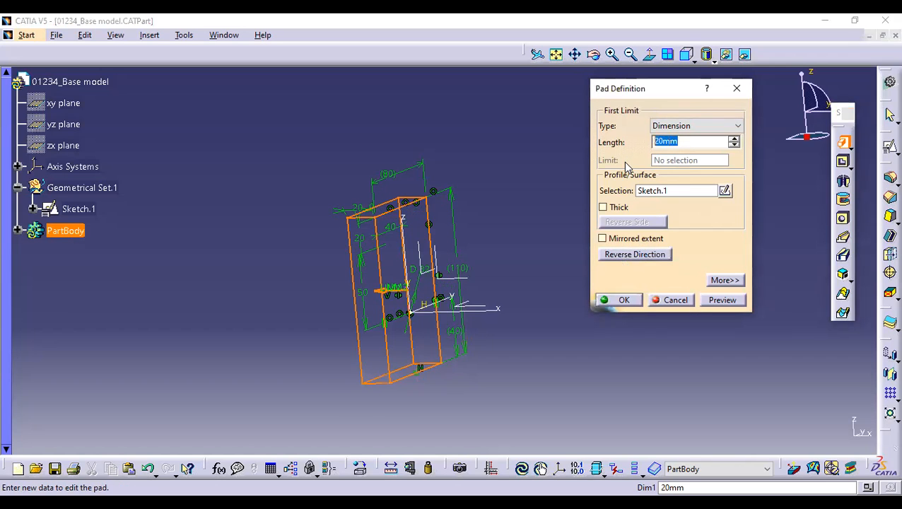
type("120")
left_click(721, 300)
left_click(625, 300)
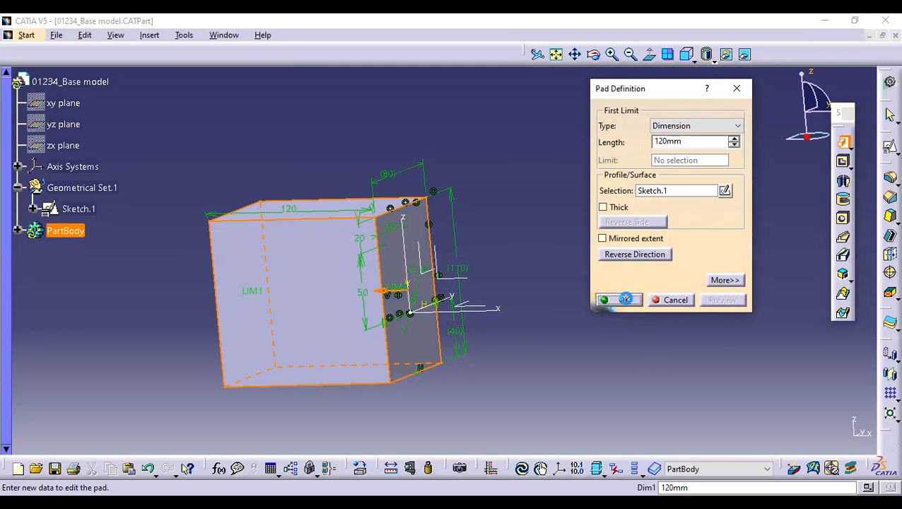
Save the part as 01234_Base model.CATPart in the Catia V5 R28 folder
middle_click_drag(596, 308, 473, 272)
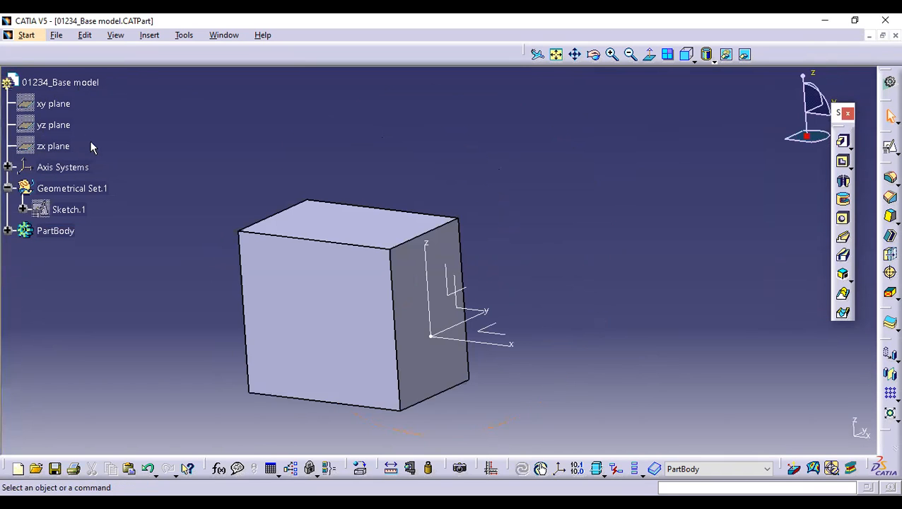
left_click(70, 82)
left_click(57, 34)
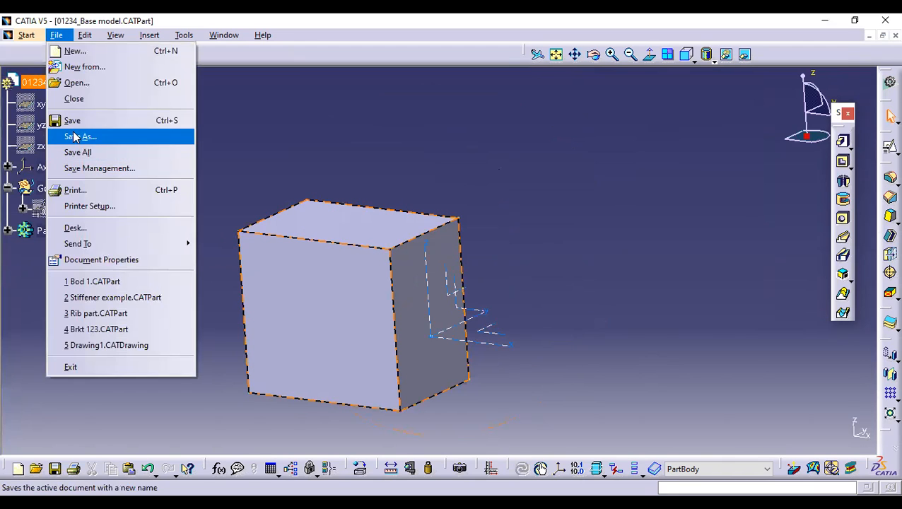
left_click(67, 121)
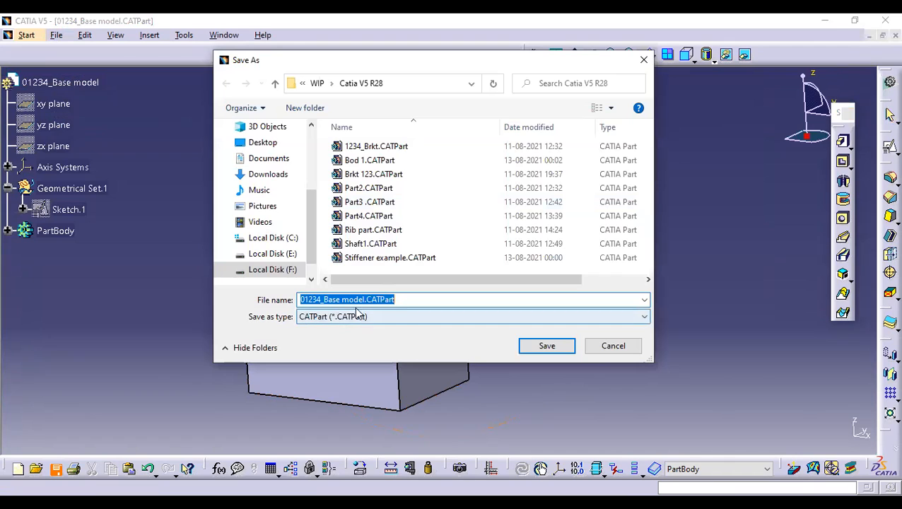
left_click(545, 346)
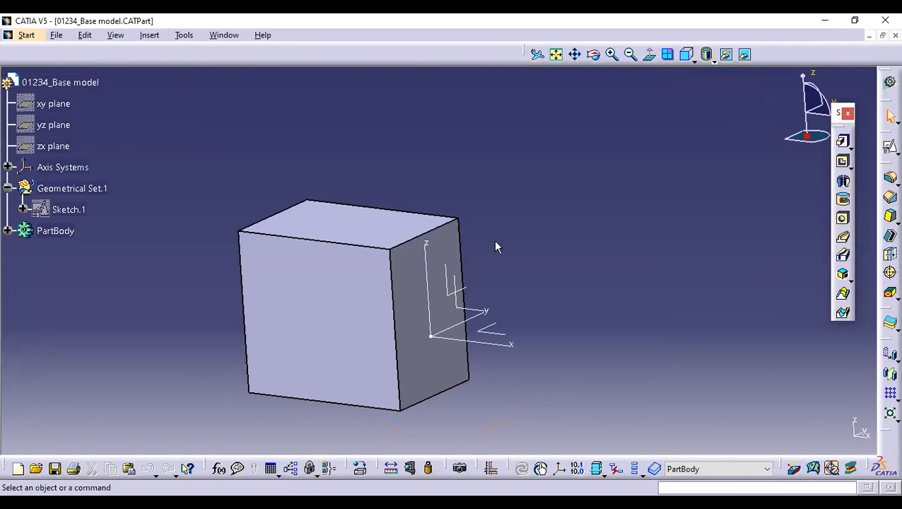
Examine the solid block from several angles, including the standard front view
middle_click_drag(495, 245, 439, 330)
middle_click_drag(542, 323, 499, 304)
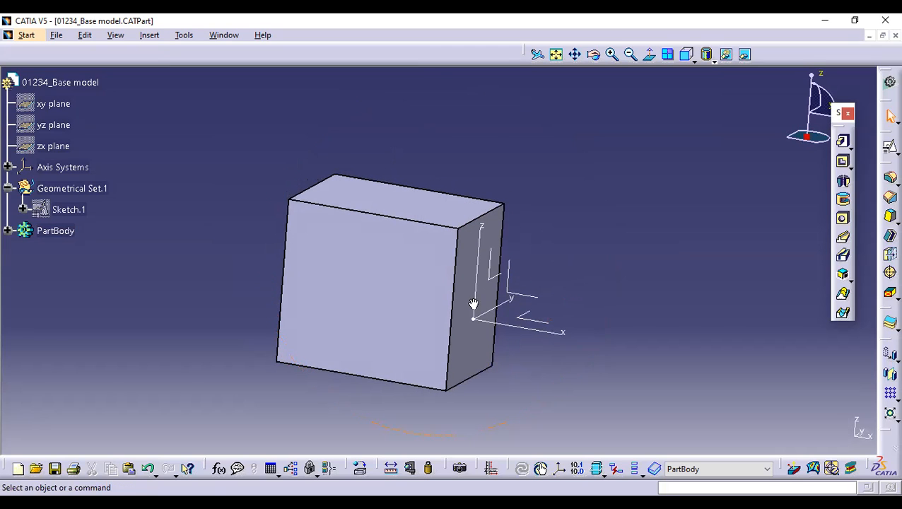
middle_click_drag(432, 278, 498, 406)
middle_click_drag(452, 294, 422, 267)
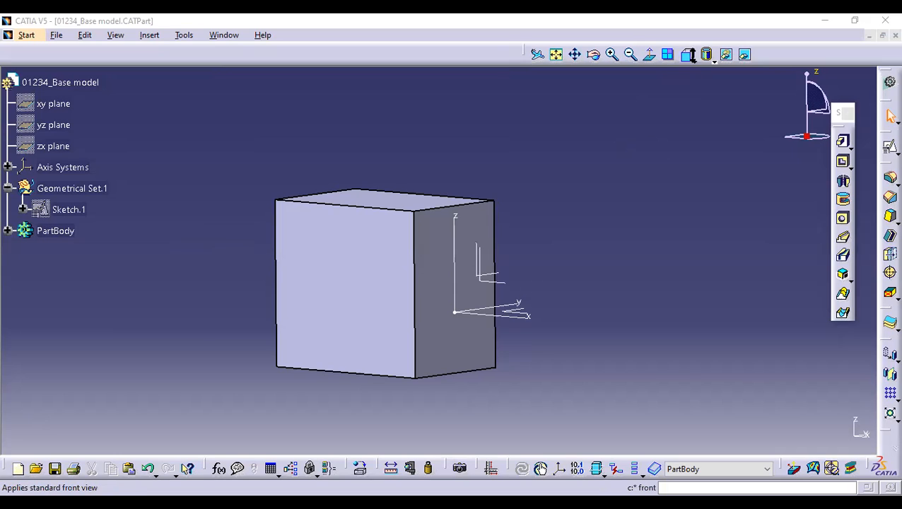
left_click(694, 60)
left_click(706, 90)
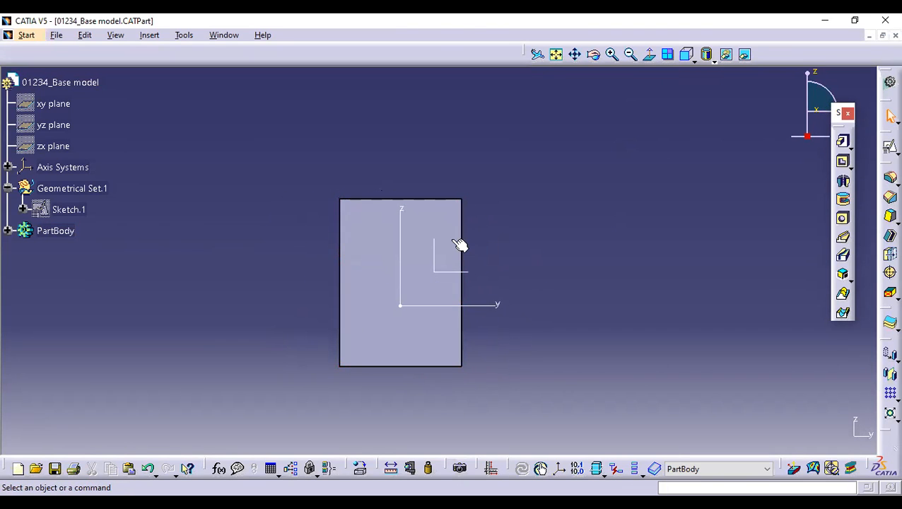
middle_click_drag(405, 266, 535, 371)
middle_click_drag(498, 277, 396, 328)
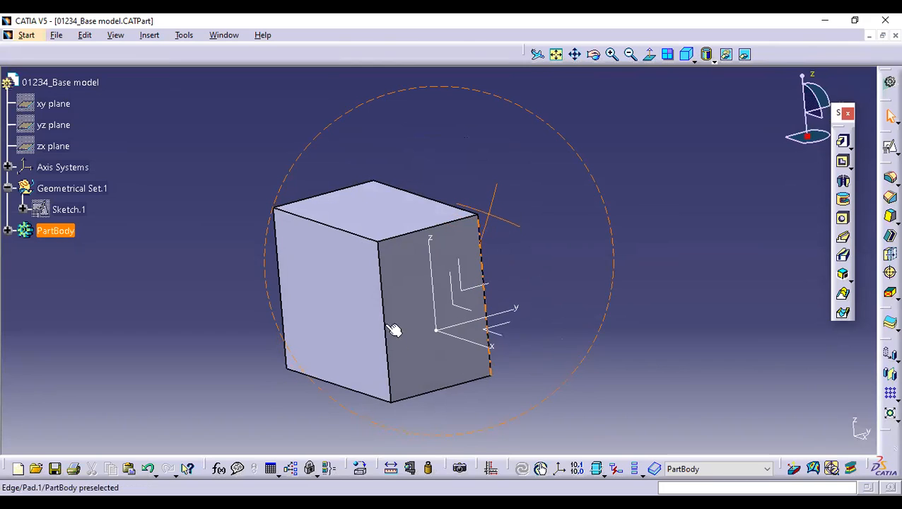
middle_click_drag(305, 325, 331, 384)
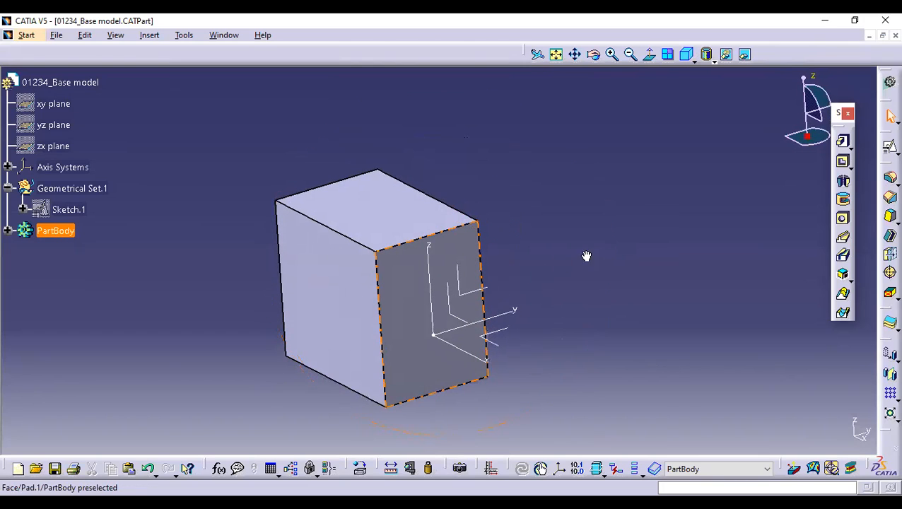
middle_click_drag(509, 312, 417, 314)
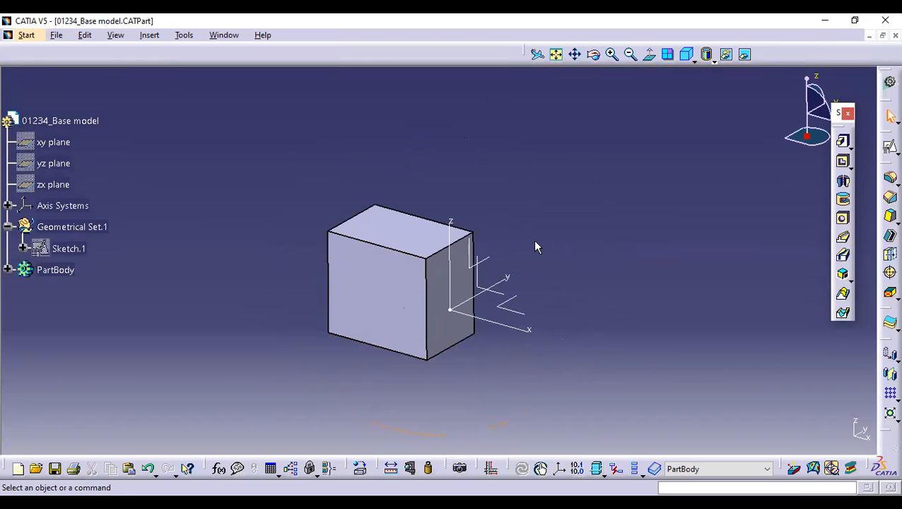
middle_click_drag(529, 284, 516, 280)
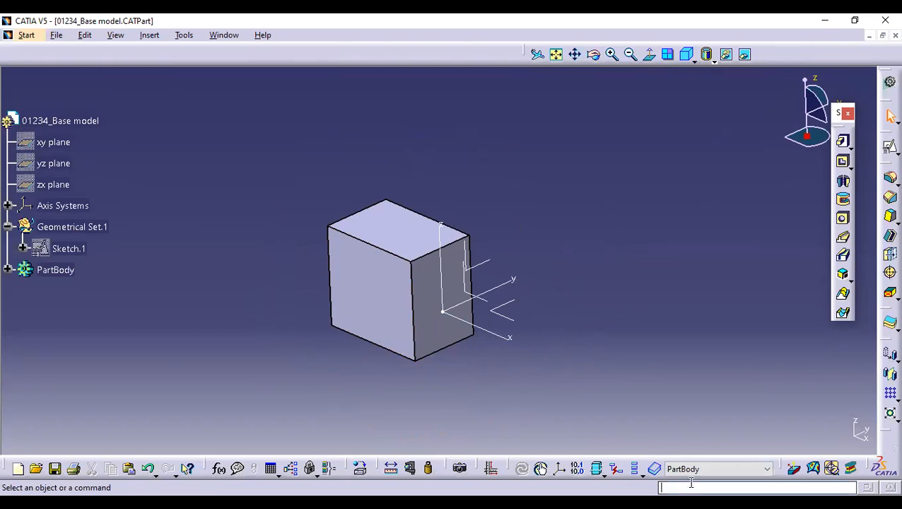
Try to start the Plane command with the power input c;plane
type("c")
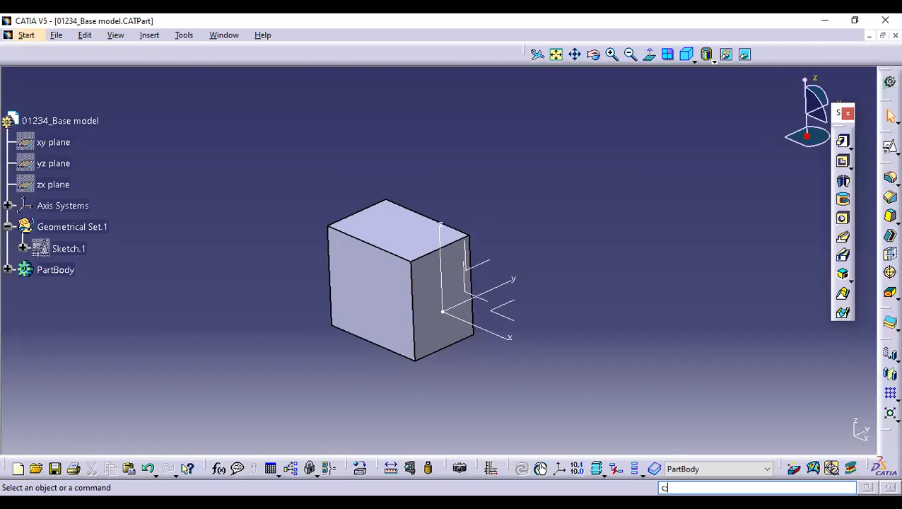
type(":")
key("BackSpace")
type("plane")
key("Return")
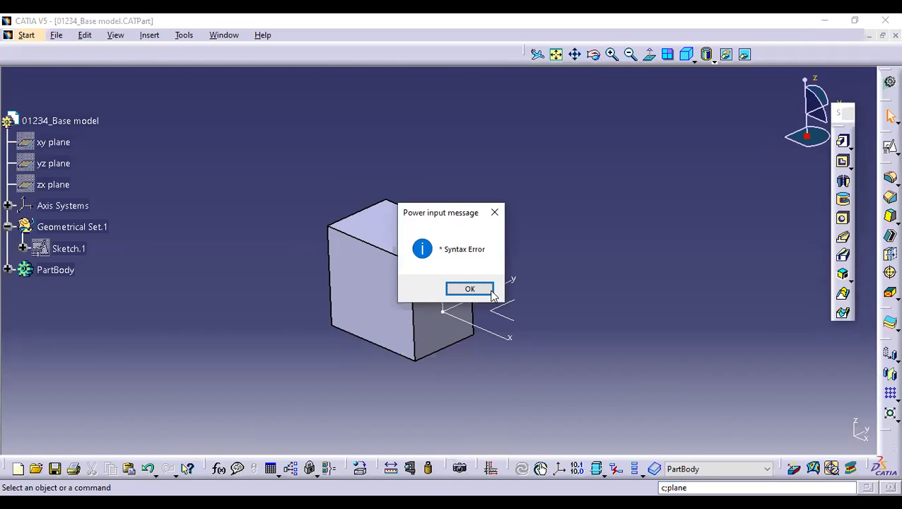
left_click(481, 289)
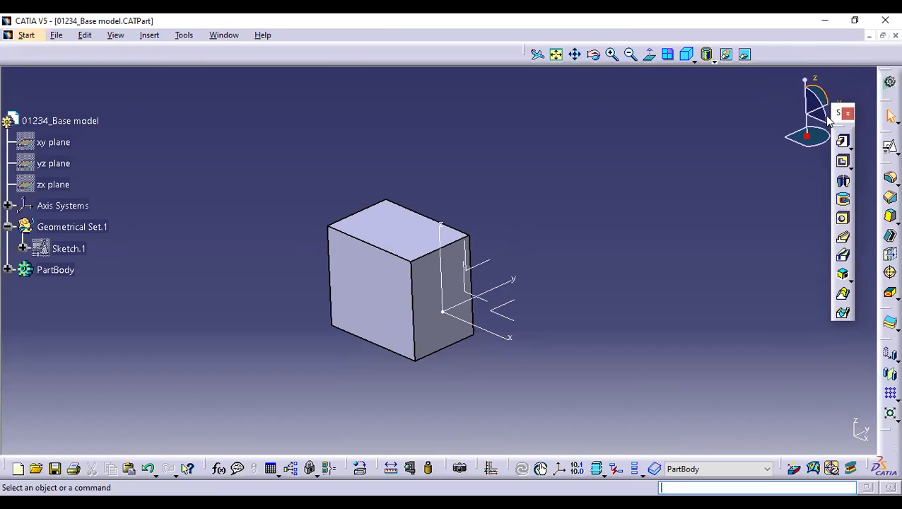
Rearrange the docked toolbars as floating ones beside the model so the point, line and plane tools are accessible
left_click_drag(829, 119, 744, 103)
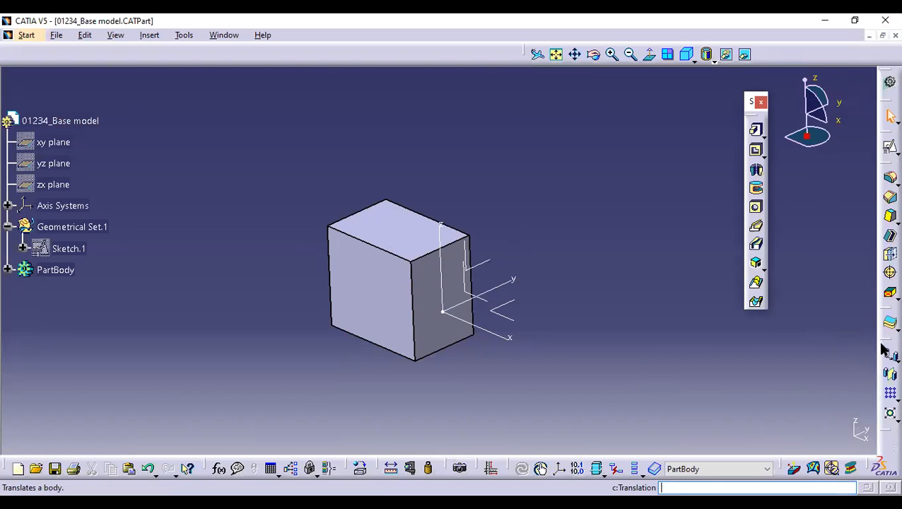
left_click_drag(883, 348, 806, 284)
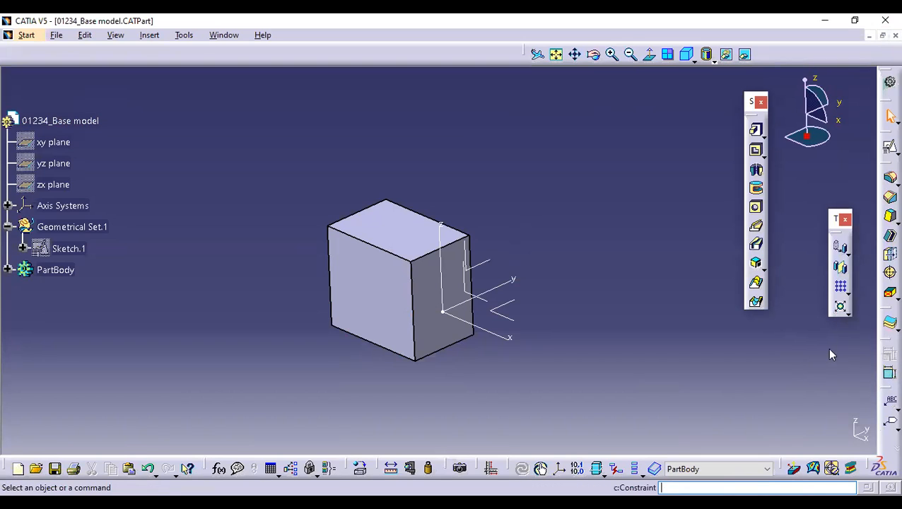
left_click_drag(830, 349, 786, 362)
left_click_drag(881, 340, 777, 338)
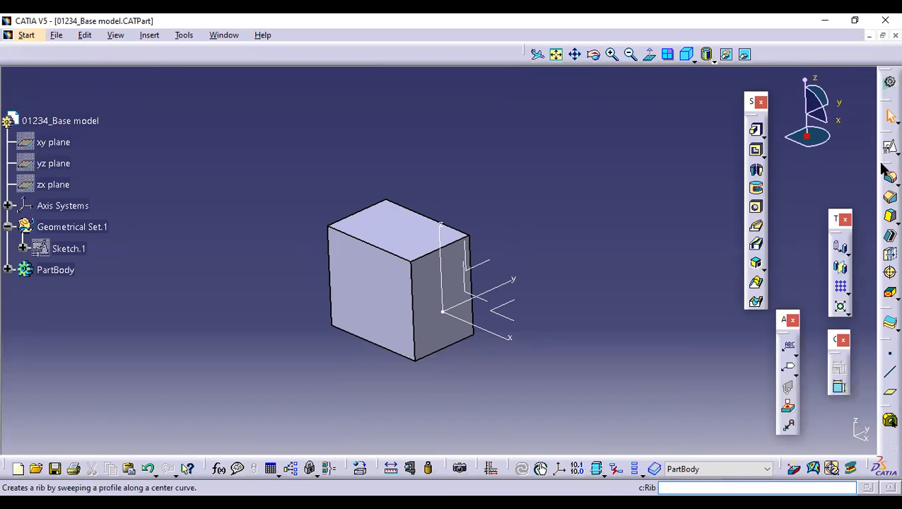
left_click_drag(884, 170, 857, 74)
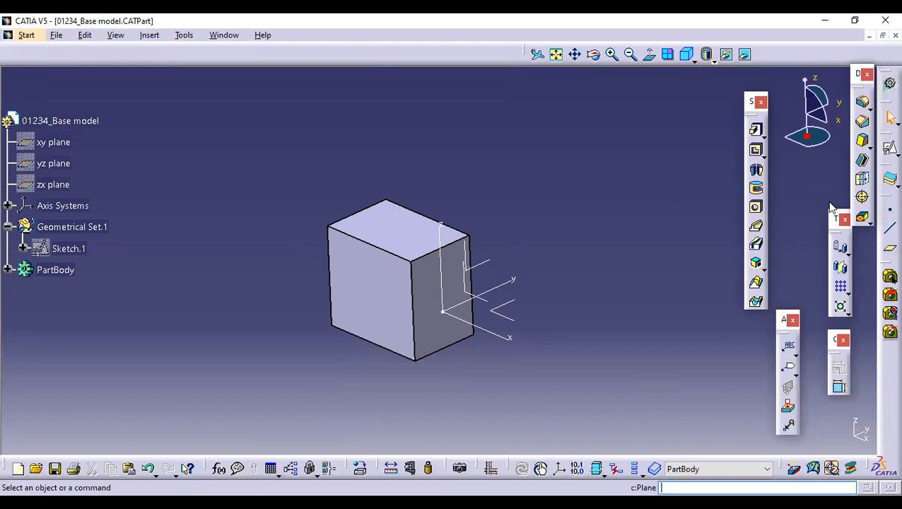
left_click_drag(831, 206, 807, 164)
left_click(808, 229)
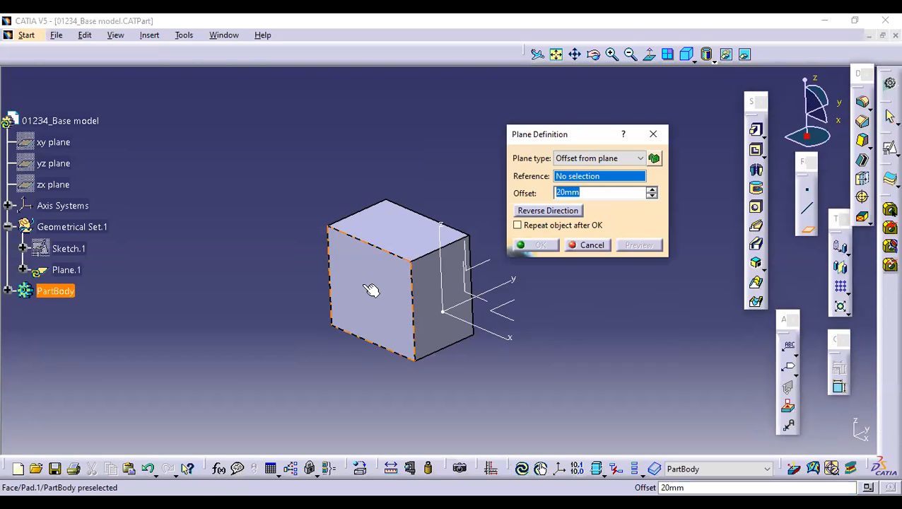
middle_click_drag(511, 336, 418, 316)
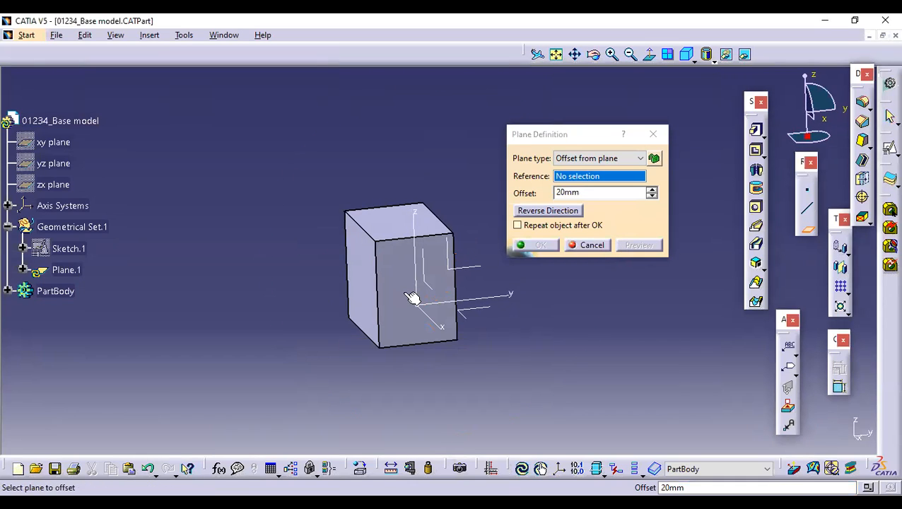
key("Escape")
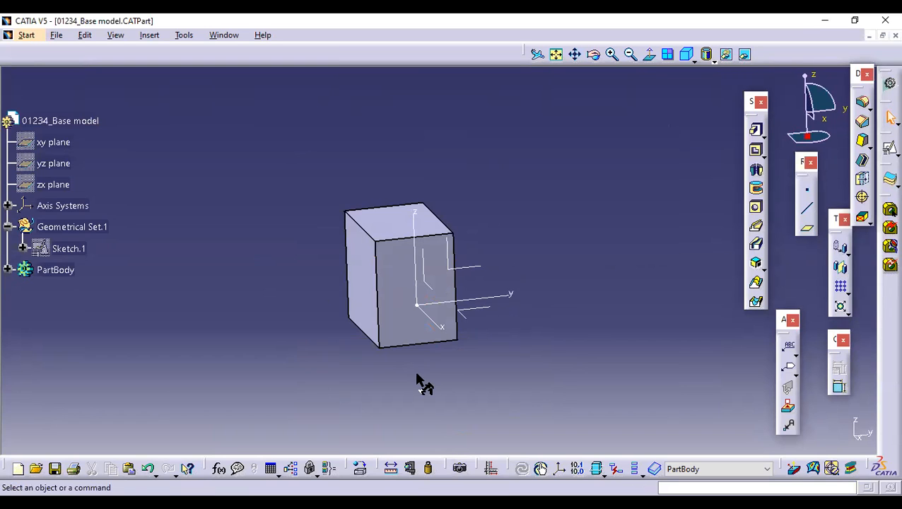
Measure the distance between the block's long side face and the ZX plane of the absolute axis system
middle_click_drag(297, 295, 429, 327)
left_click(297, 286)
left_click(348, 256)
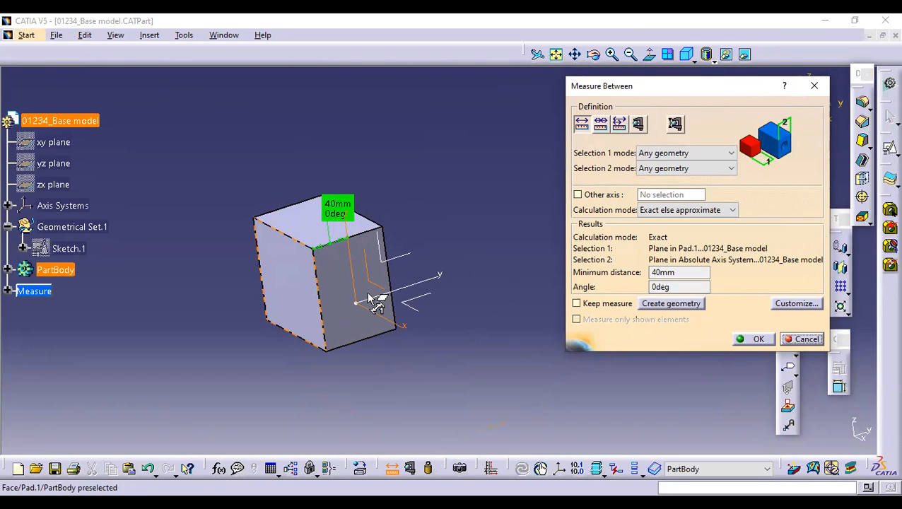
left_click(756, 339)
Create a plane offset 40 mm from the absolute axis system's ZX plane, with the direction reversed
left_click(808, 228)
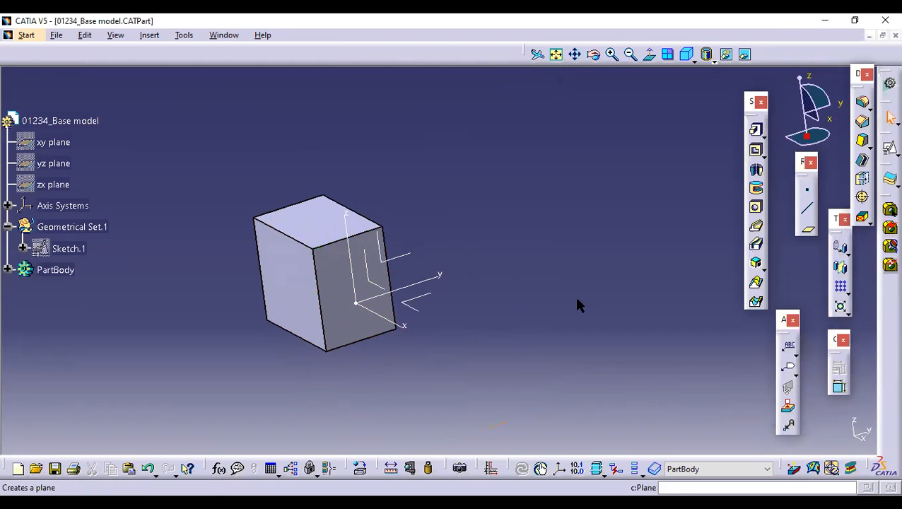
left_click(394, 291)
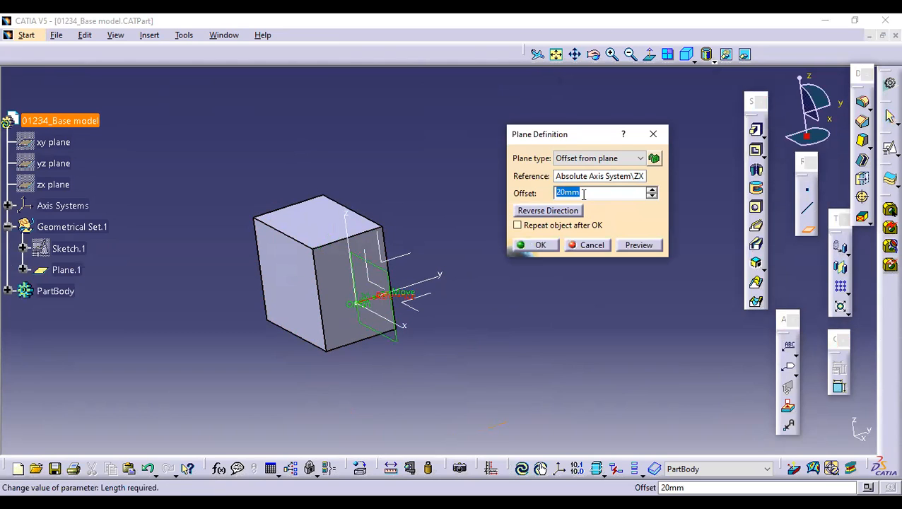
type("40")
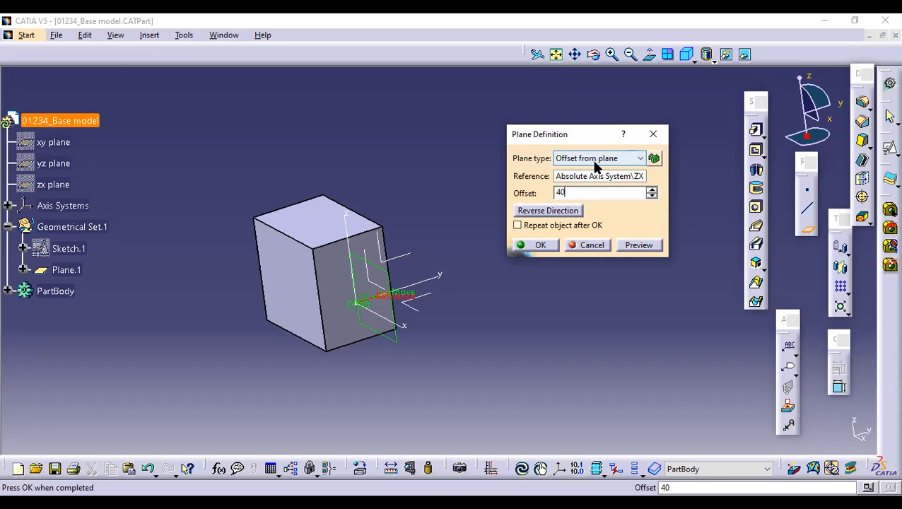
left_click(636, 248)
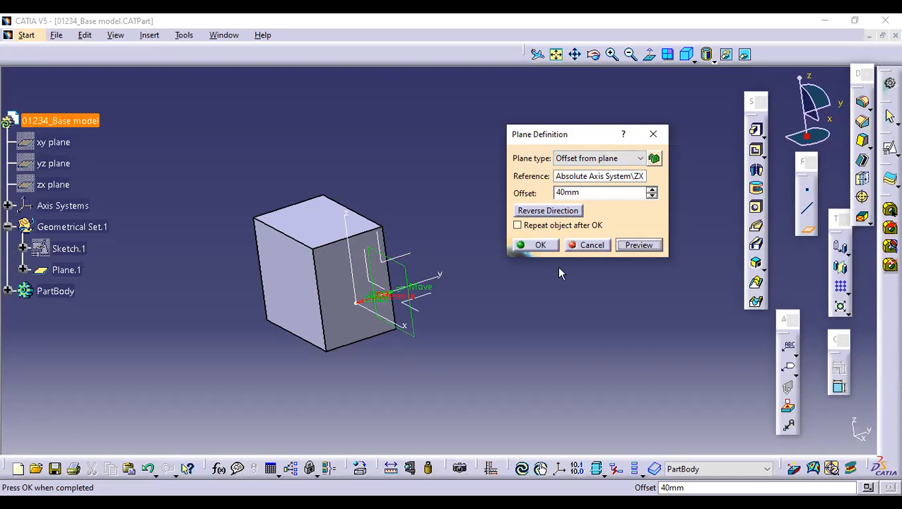
left_click(548, 210)
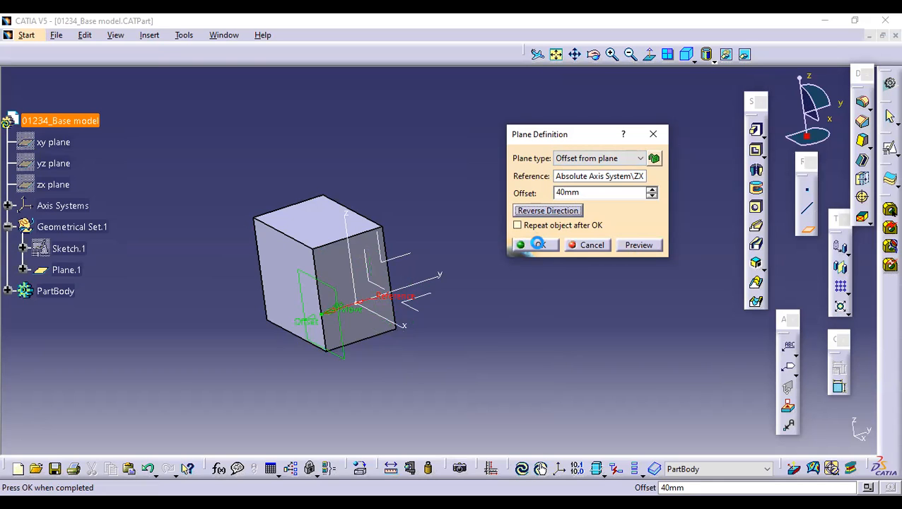
left_click(540, 248)
Create a positioned sketch on the new offset plane with implicit origin and orientation and its H direction reversed
middle_click_drag(579, 309, 396, 343)
middle_click_drag(423, 266, 523, 362)
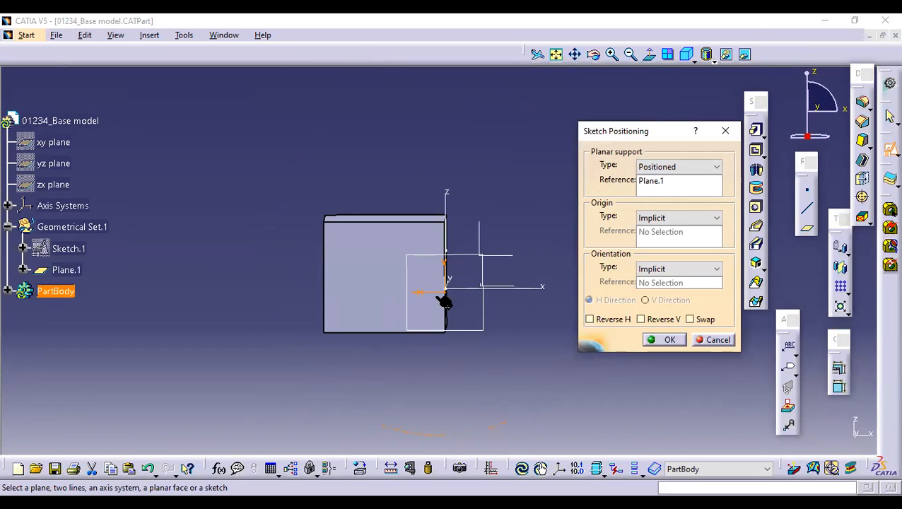
left_click(589, 319)
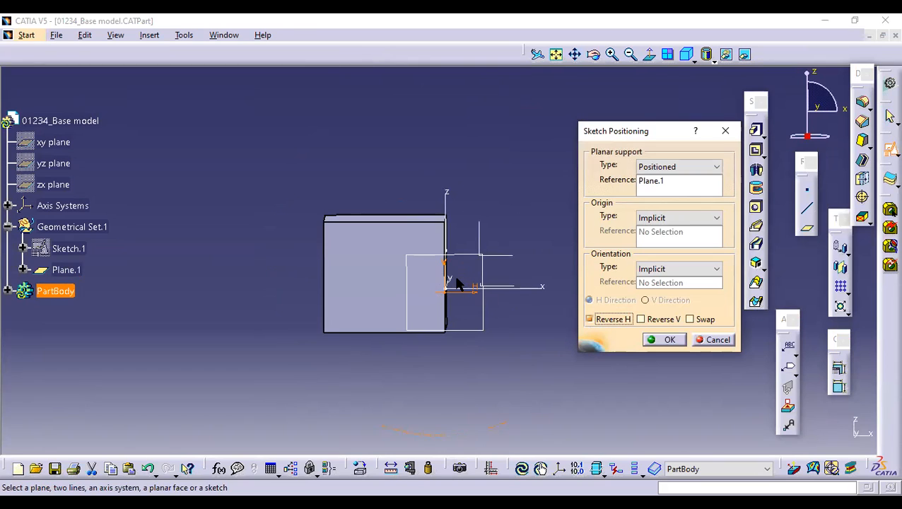
left_click(669, 340)
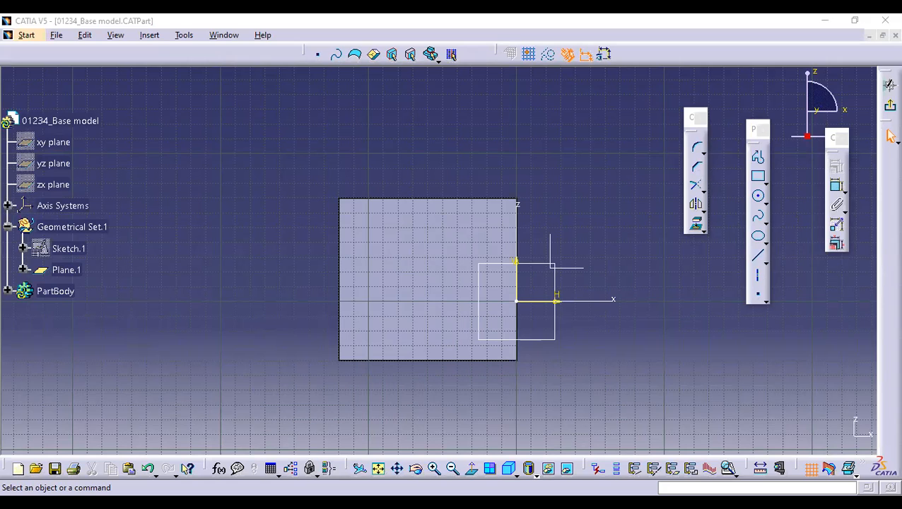
left_click(597, 217)
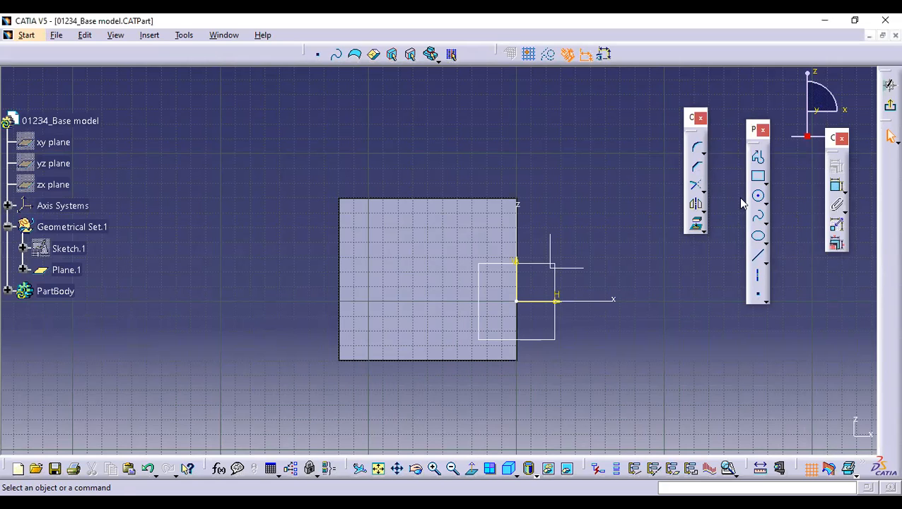
left_click(758, 255)
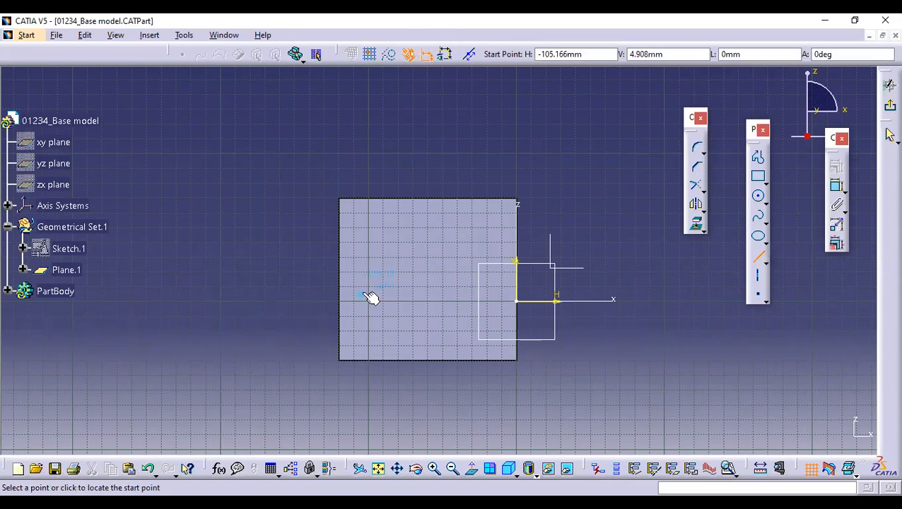
left_click(760, 260)
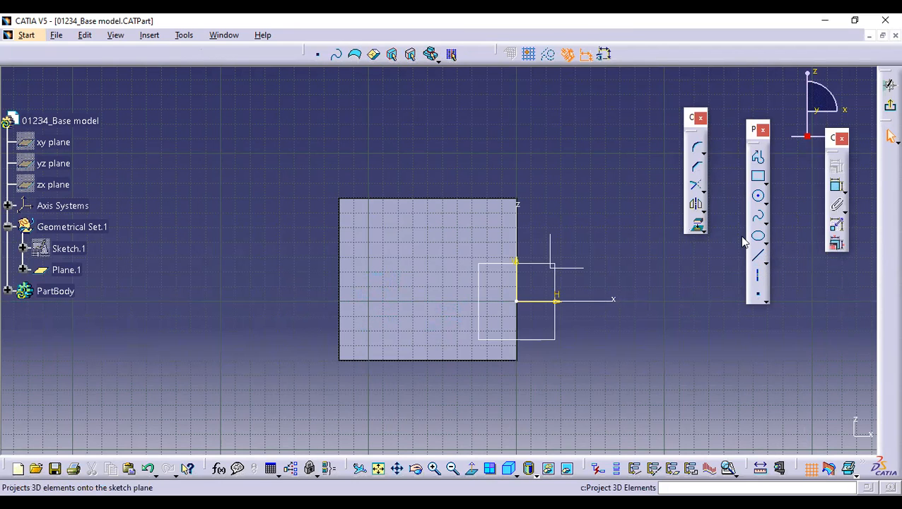
Project the outline of the block's face onto the sketch plane
left_click(704, 226)
left_click(729, 239)
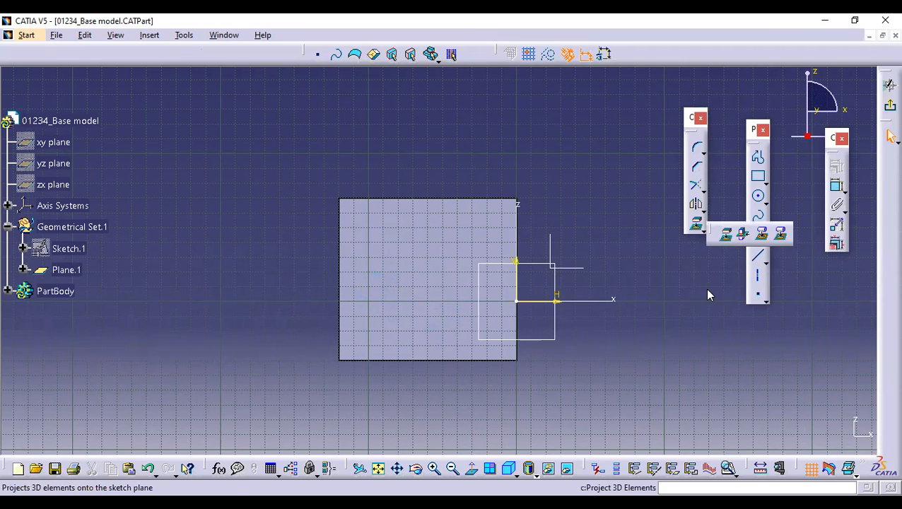
left_click(393, 263)
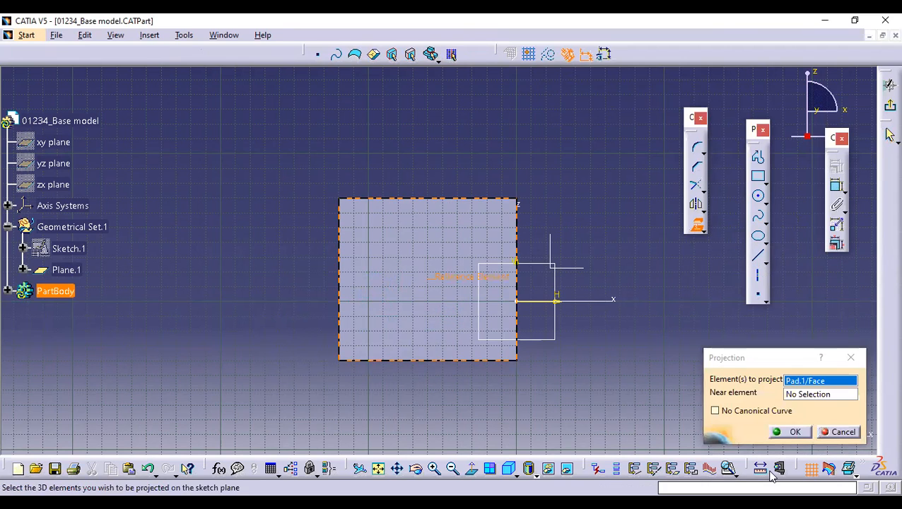
left_click(791, 432)
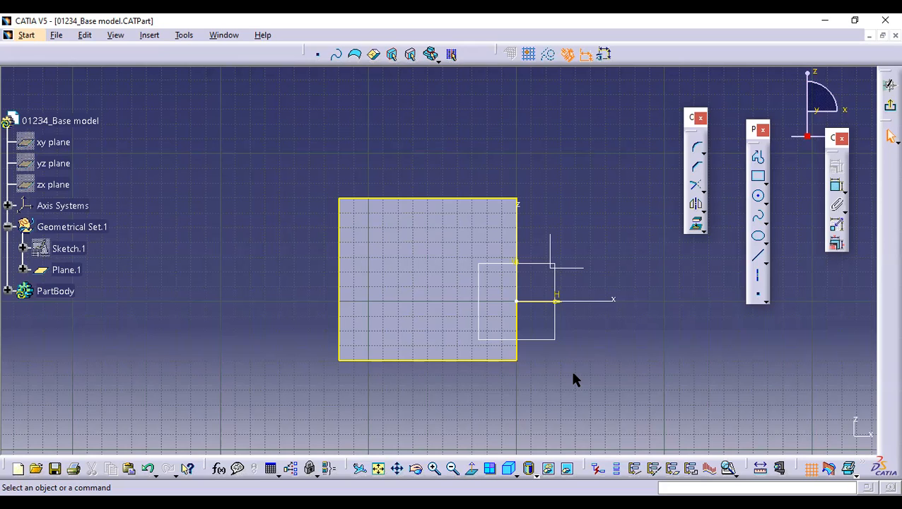
Isolate the projected outline from the block so its edges become independent sketch lines
left_click(479, 361)
left_click(632, 374)
left_click(478, 361)
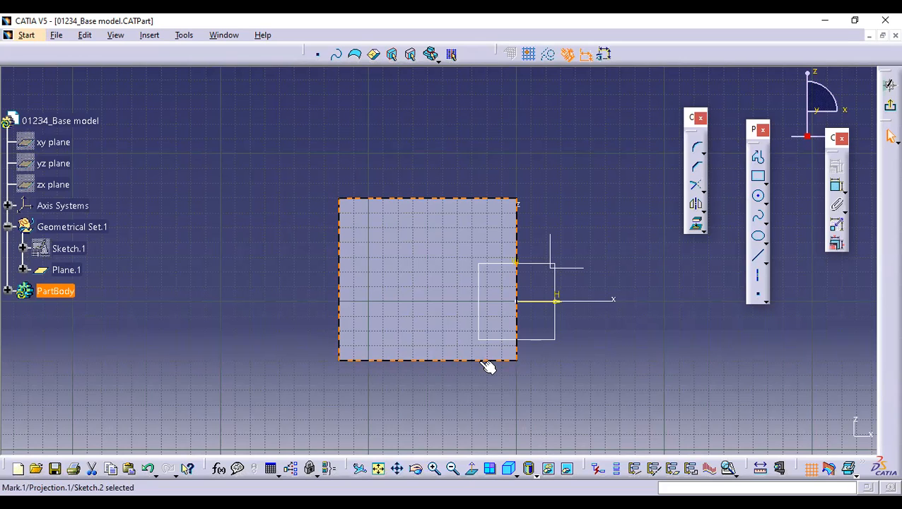
left_click(634, 420)
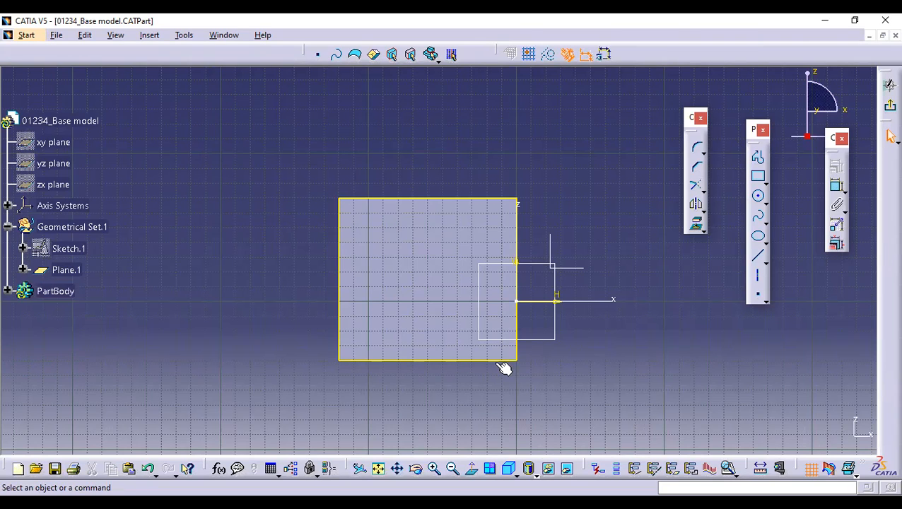
left_click(497, 364)
right_click(493, 366)
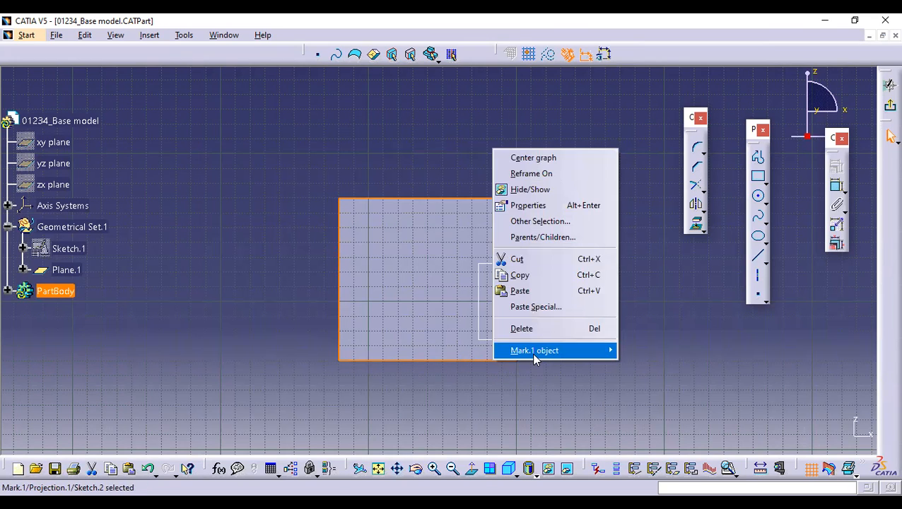
mouse_move(533, 358)
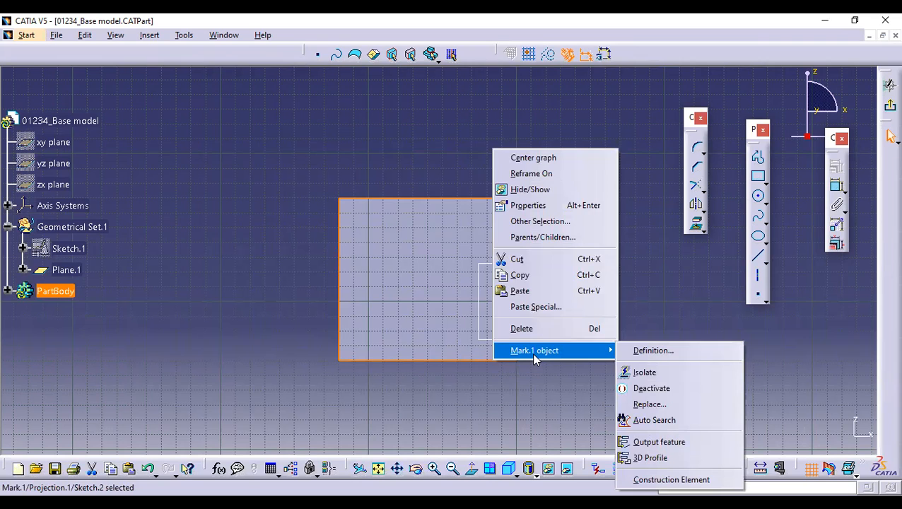
left_click(644, 372)
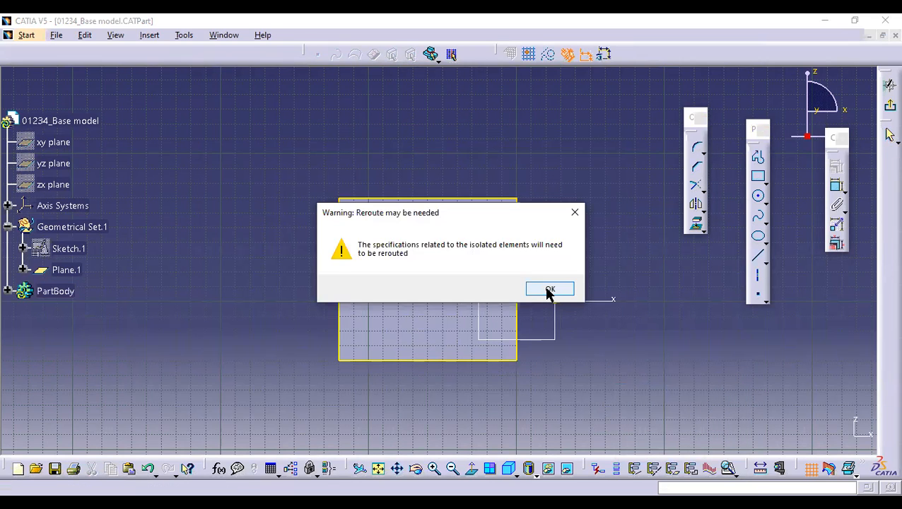
left_click(549, 289)
left_click(537, 224)
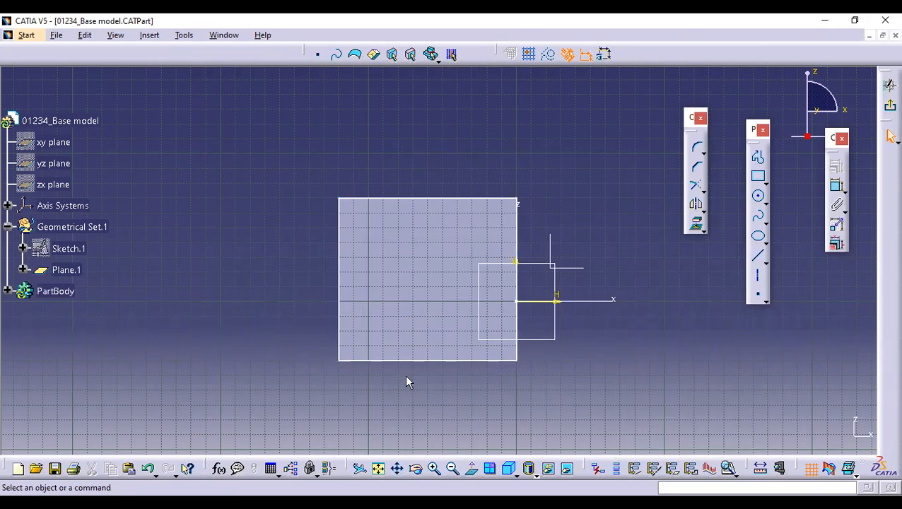
Dimension the outline's left edge from the vertical axis and its top edge from the horizontal axis
left_click_drag(689, 113, 685, 93)
left_click(836, 187)
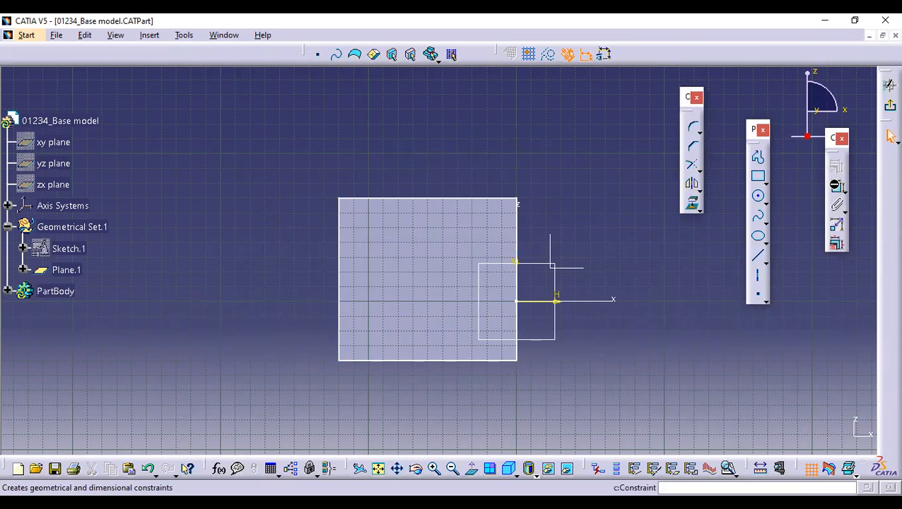
left_click(339, 249)
left_click(524, 267)
left_click(431, 156)
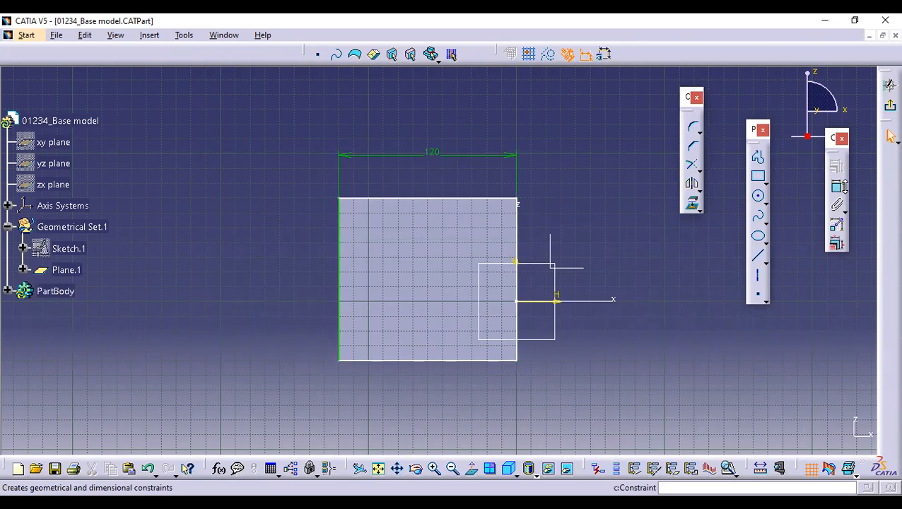
left_click(835, 188)
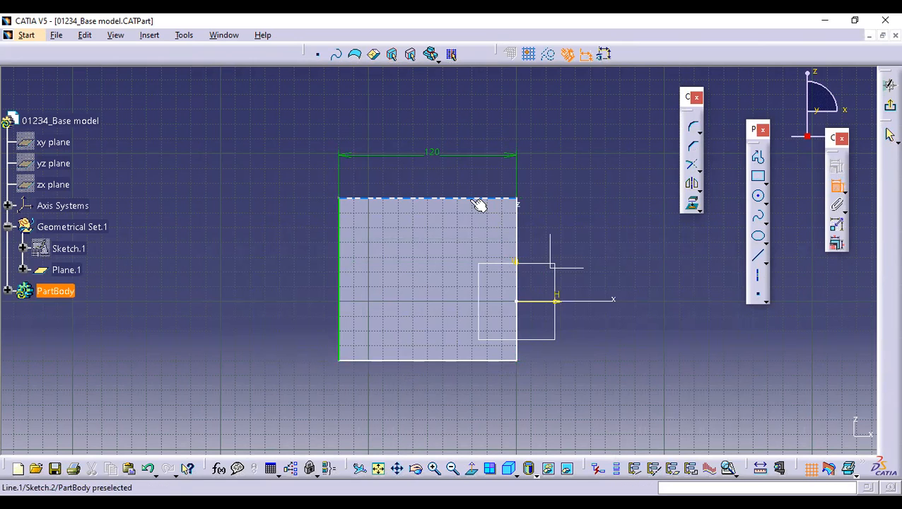
left_click(479, 205)
left_click(604, 301)
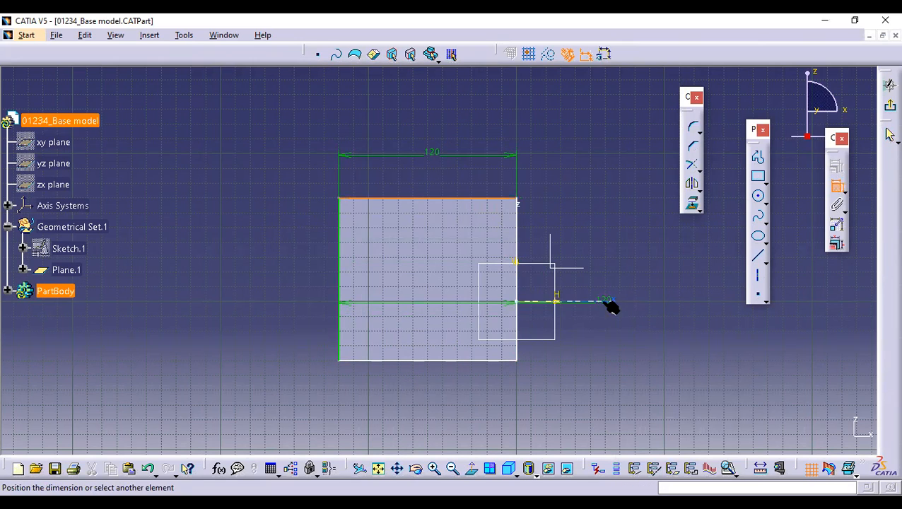
left_click(637, 243)
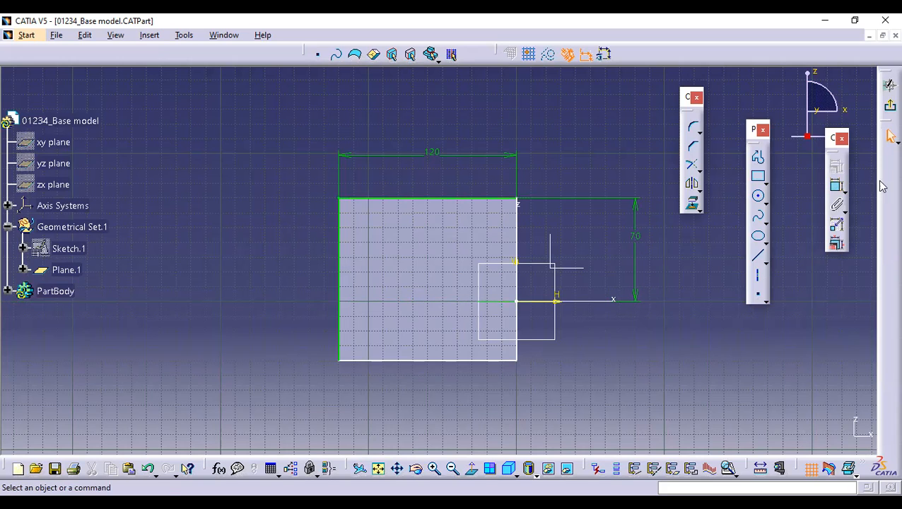
Dimension the outline's width between its side edges and its height between the bottom and top edges
left_click(836, 186)
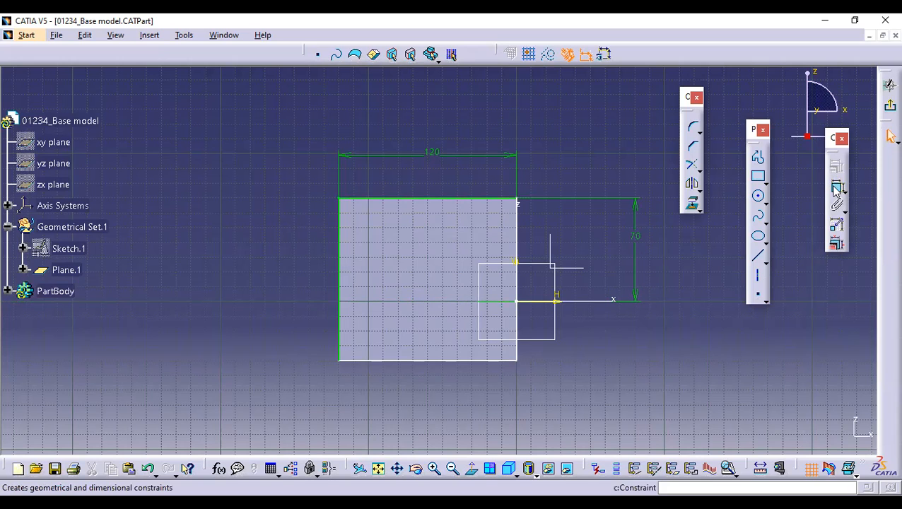
left_click(338, 272)
left_click(518, 336)
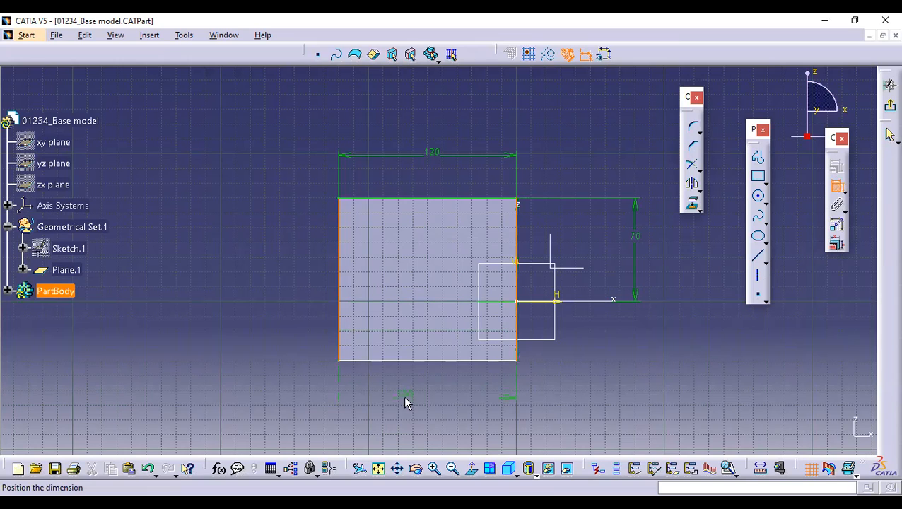
left_click(403, 395)
left_click(836, 186)
left_click(487, 361)
left_click(472, 198)
left_click(309, 246)
left_click_drag(311, 245, 309, 271)
left_click(275, 253)
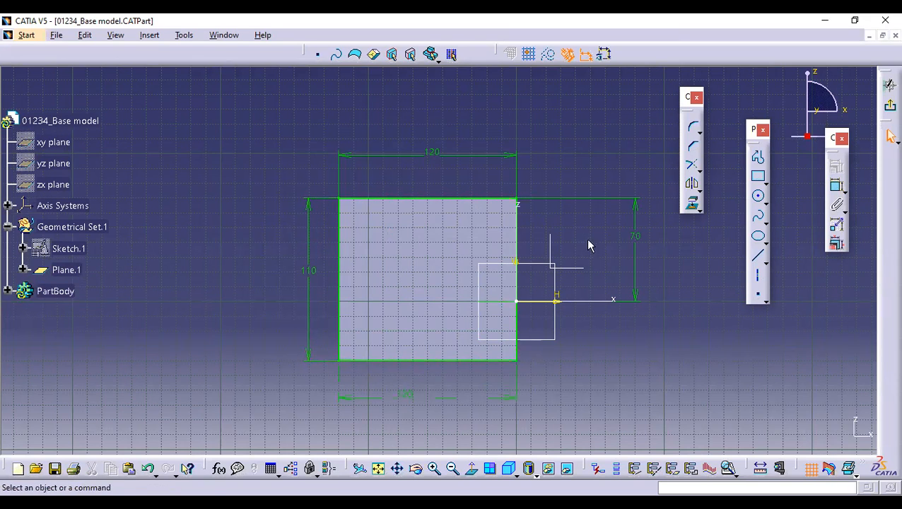
right_click(339, 278)
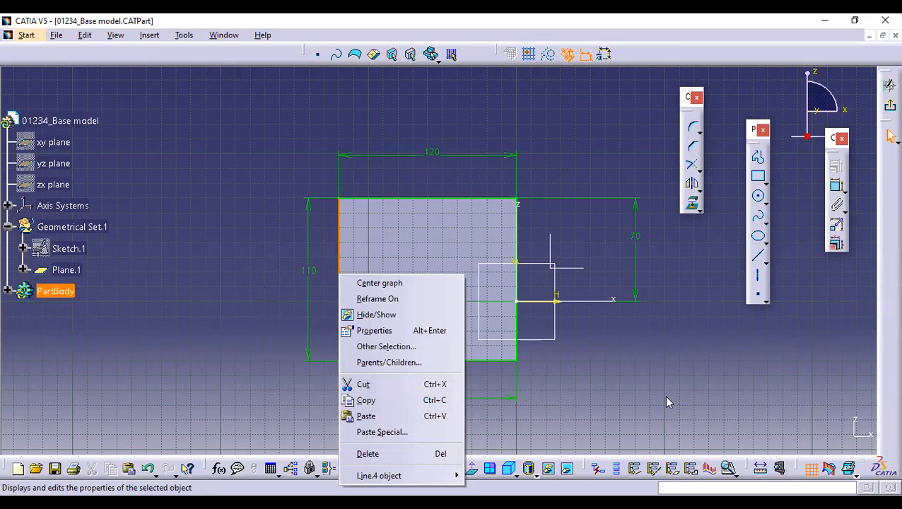
left_click(666, 402)
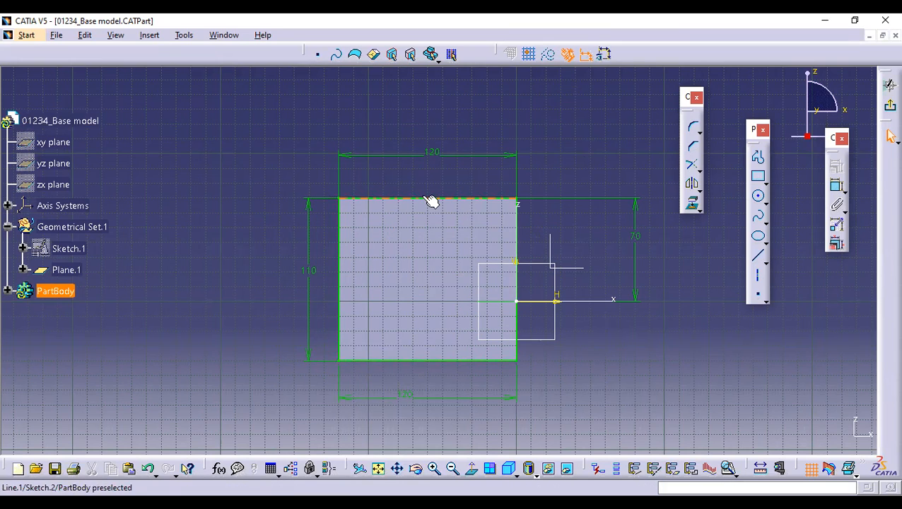
right_click(469, 360)
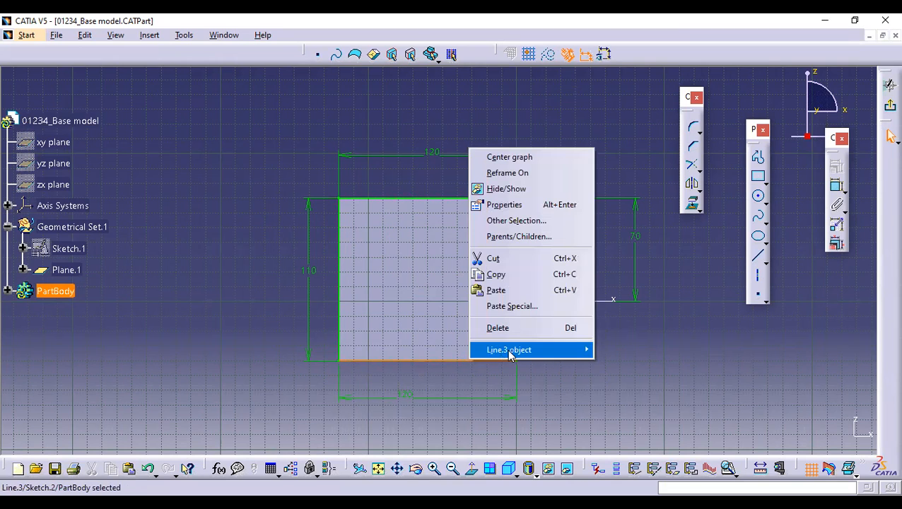
mouse_move(540, 350)
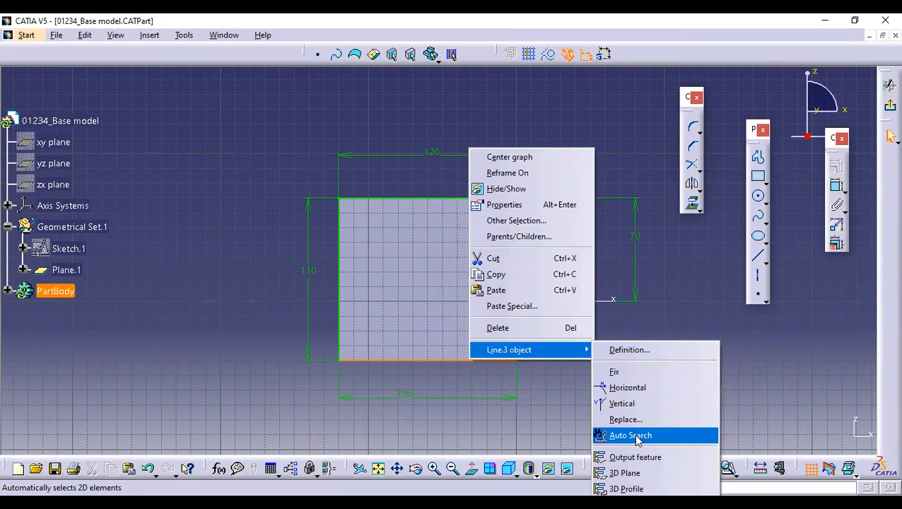
left_click(778, 377)
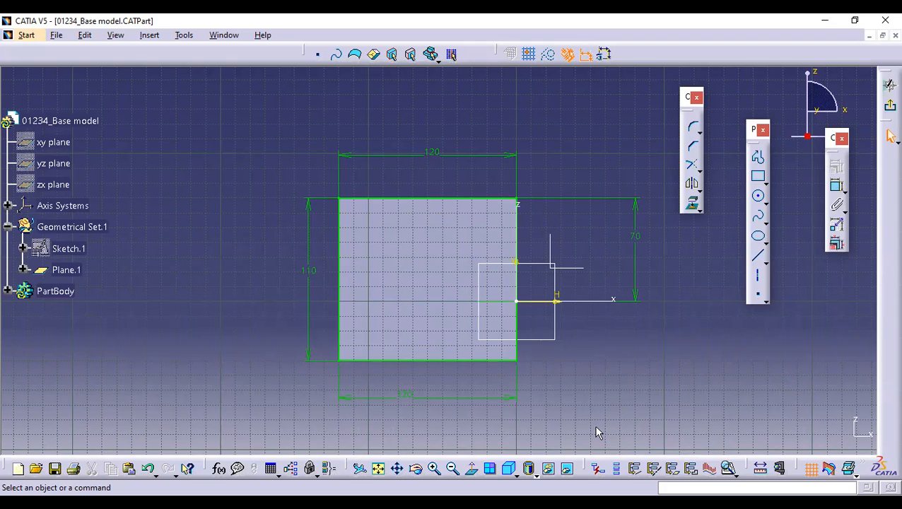
scroll(569, 372, "up", 1)
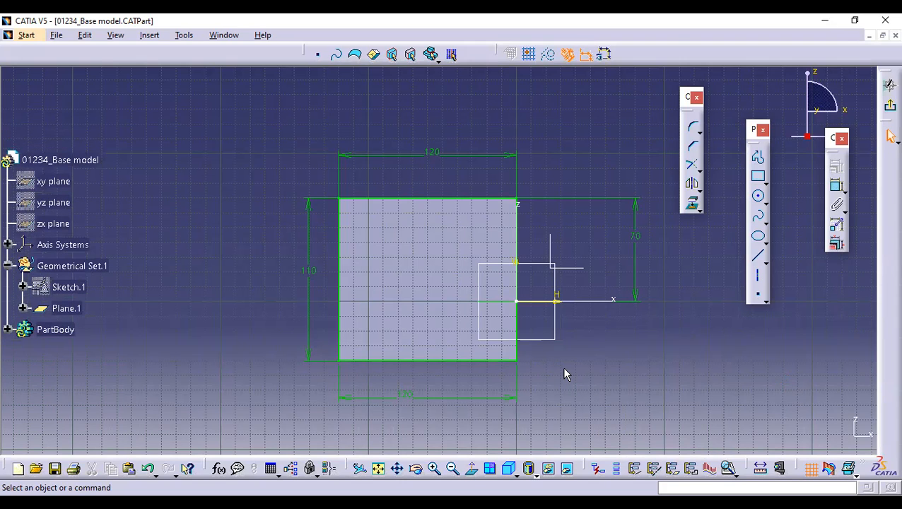
scroll(562, 366, "down", 2)
scroll(562, 366, "up", 1)
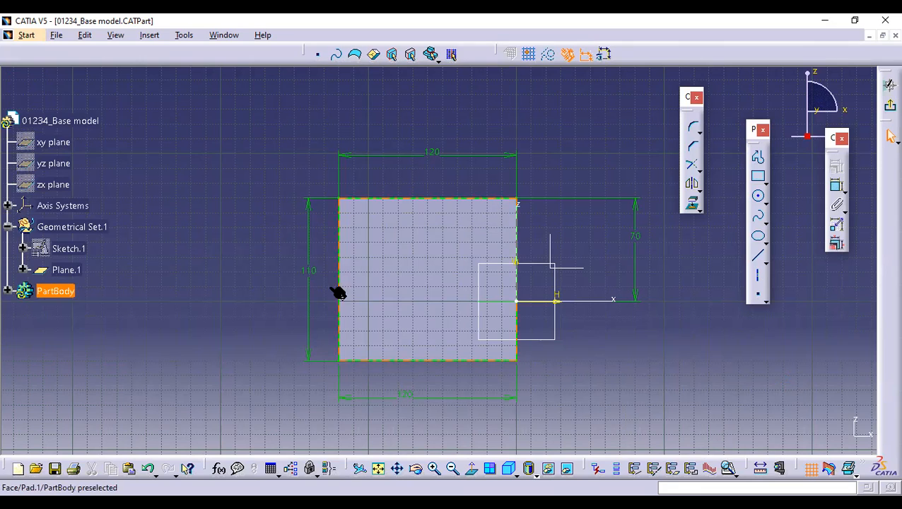
Select the whole connected outline with Auto Search and convert its four edges to construction elements
left_click(431, 201)
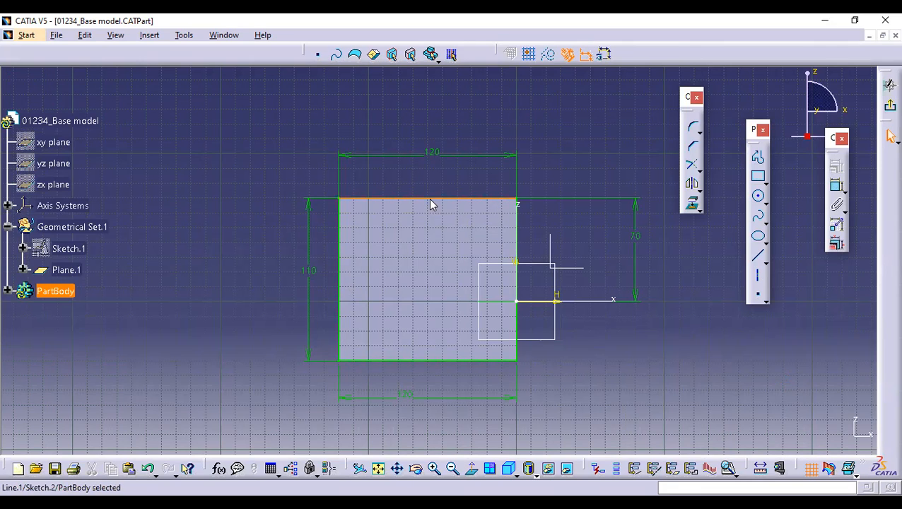
right_click(450, 376)
mouse_move(537, 401)
left_click(623, 325)
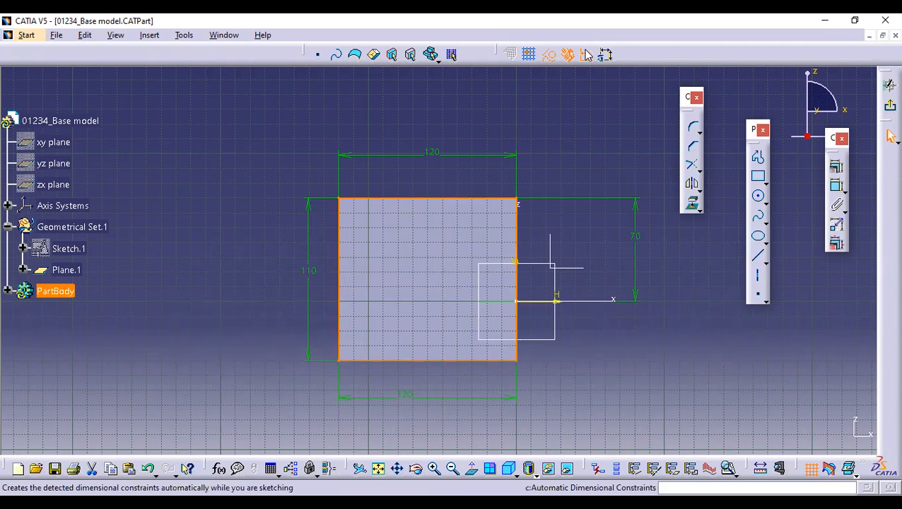
left_click(549, 55)
left_click(560, 112)
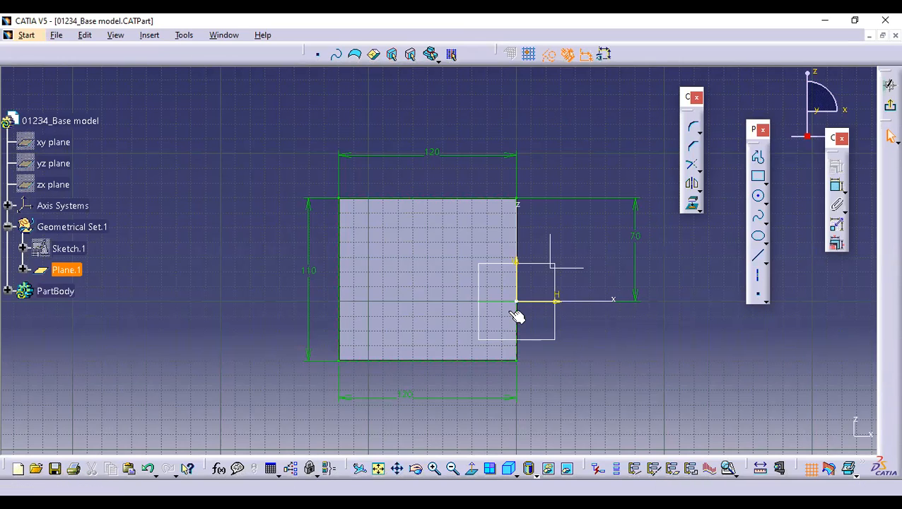
Draw two vertical standard lines up from the outline's bottom edge, one about 18 mm from the left edge and one near the right edge
left_click(617, 368)
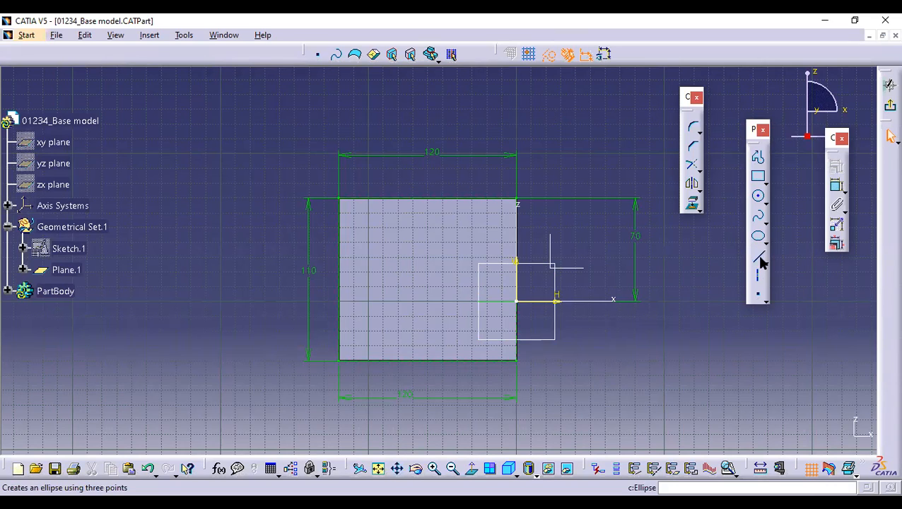
left_click(367, 272)
left_click(368, 356)
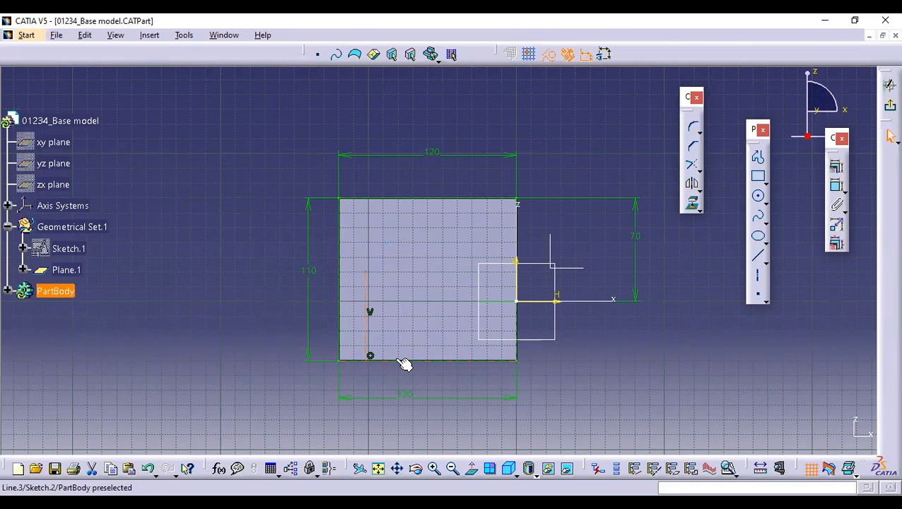
left_click(365, 302)
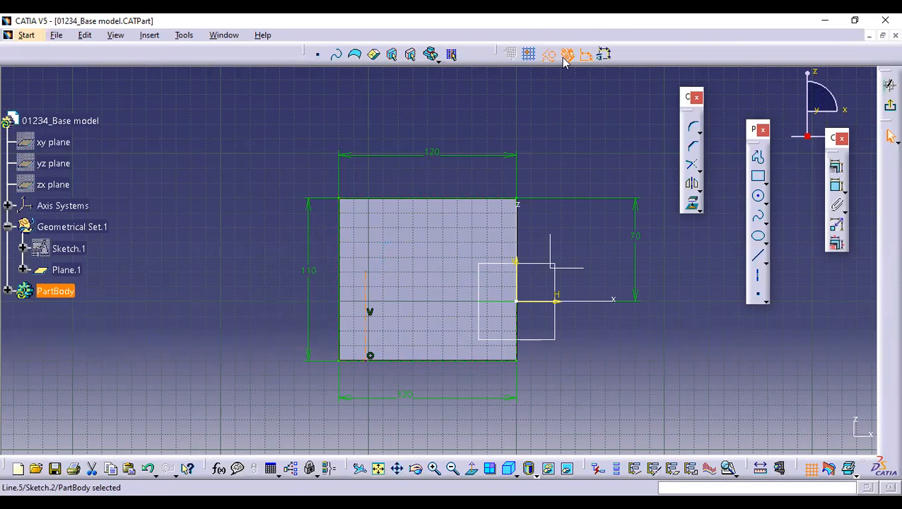
left_click(533, 126)
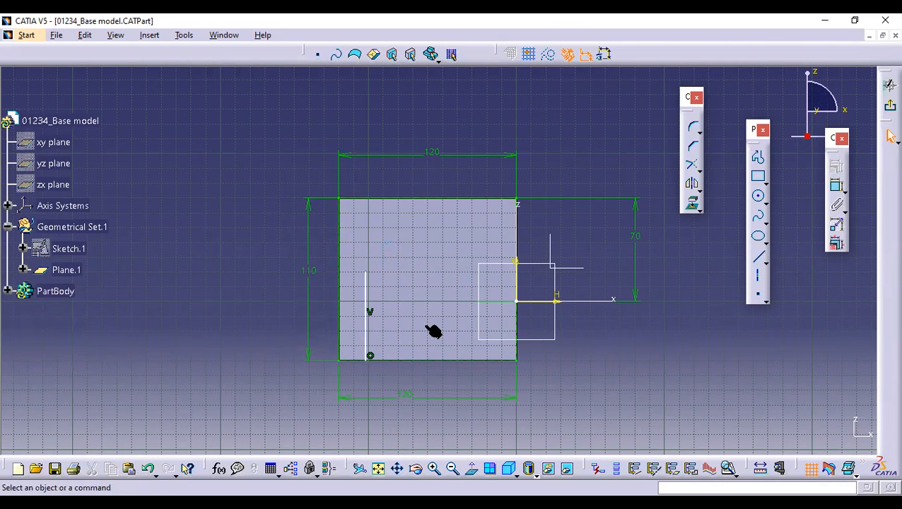
left_click(489, 277)
left_click(490, 361)
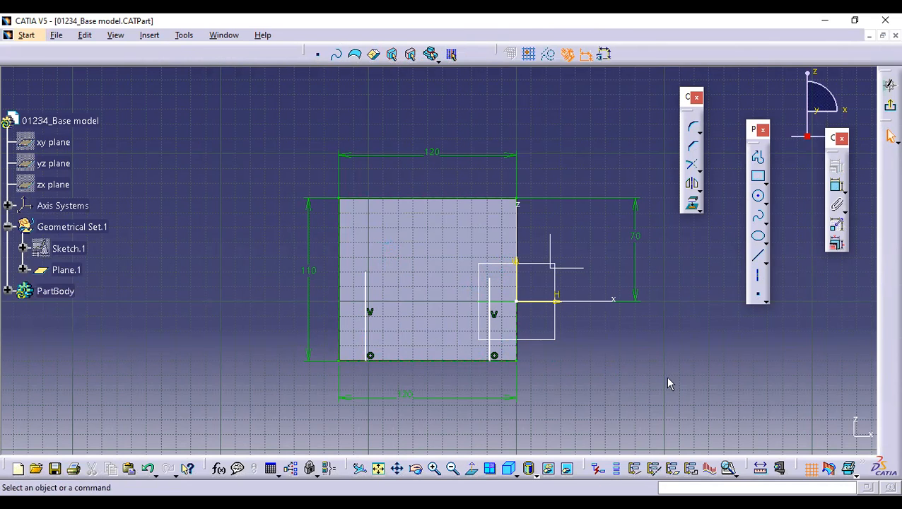
Dimension the left vertical line from the outline's left edge and set the distance to 20 mm
left_click(837, 186)
left_click(367, 314)
left_click(277, 402)
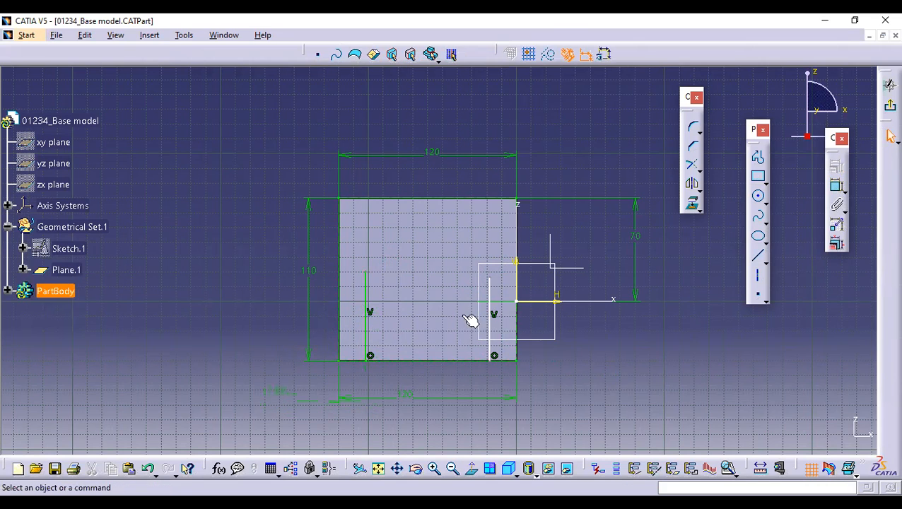
left_click(290, 425)
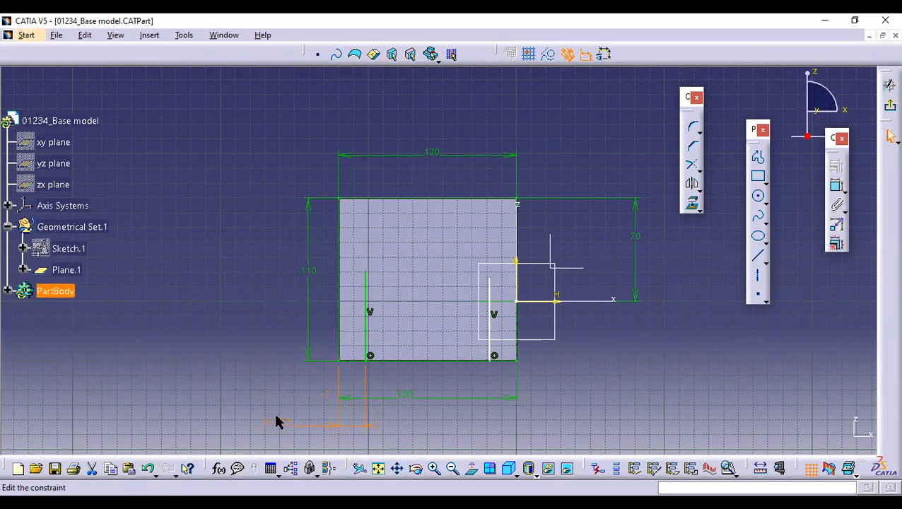
double_click(277, 423)
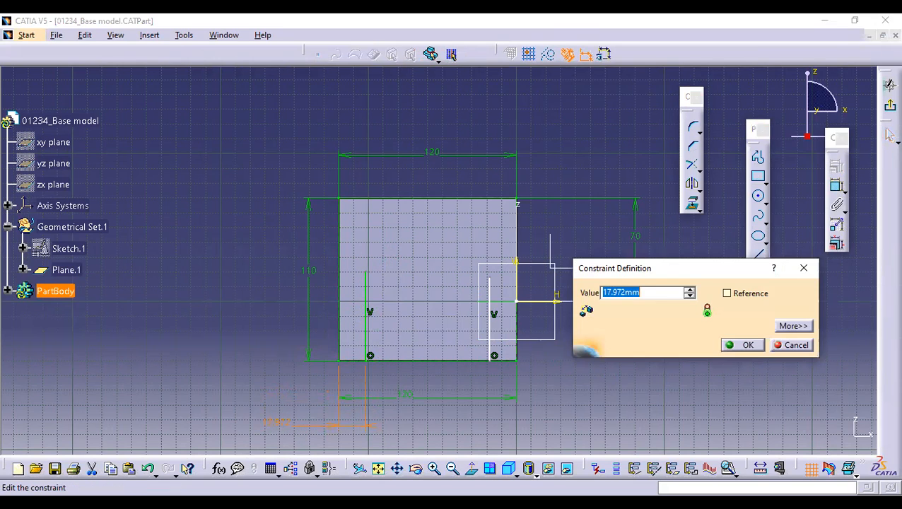
type("20")
key("Return")
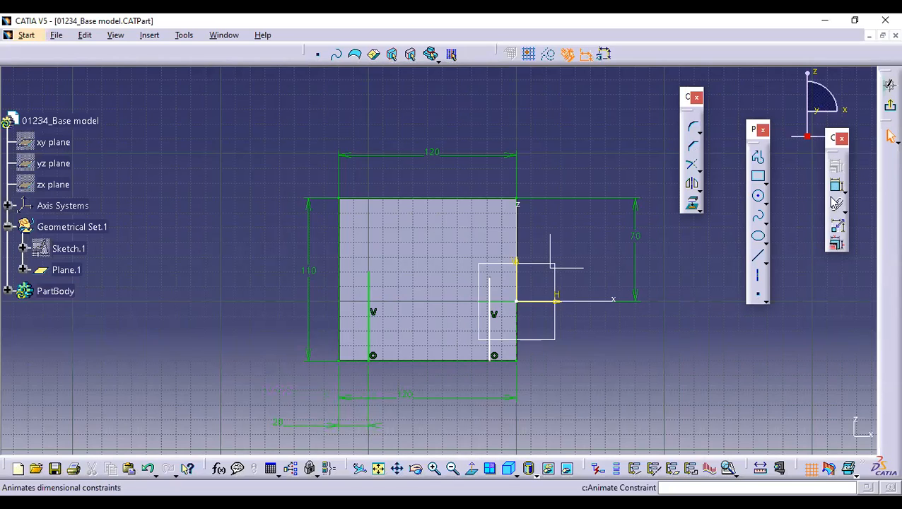
Dimension the right vertical line from the outline's right edge and set the distance to 20 mm
left_click(517, 283)
left_click(490, 297)
left_click(564, 382)
left_click(570, 384)
double_click(571, 384)
type("20mm")
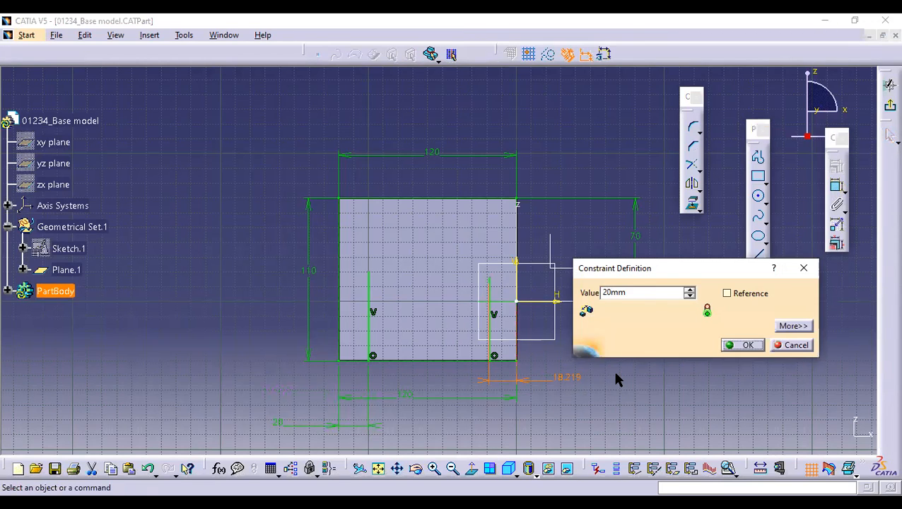
key("Return")
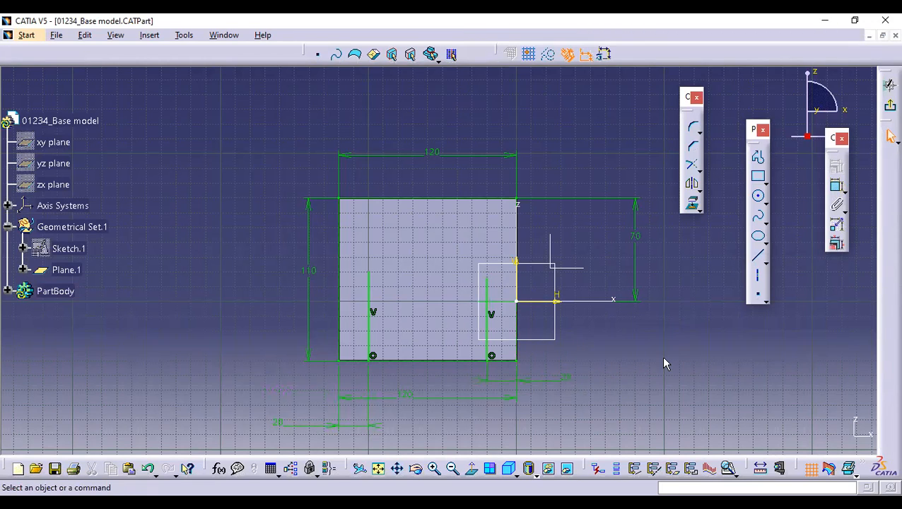
Dimension the distance between the two vertical lines and make it a reference dimension
left_click(837, 185)
left_click(369, 302)
left_click(493, 305)
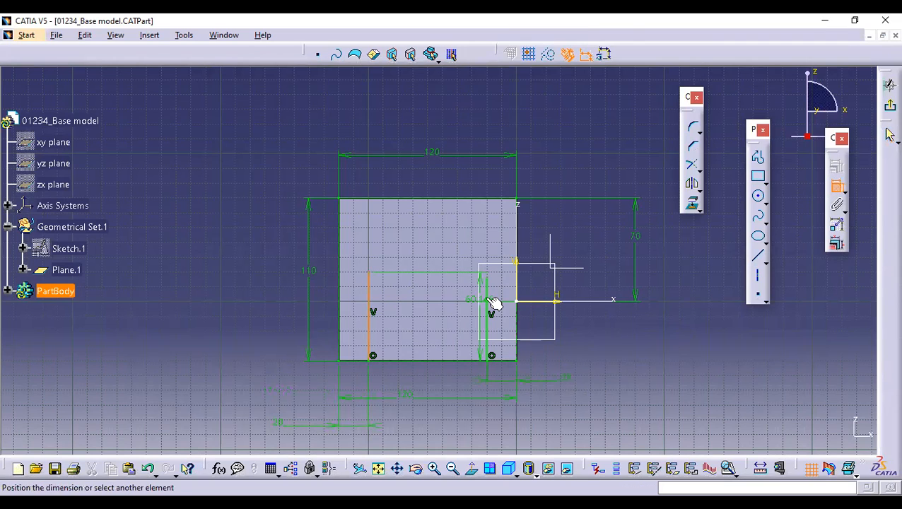
left_click(415, 384)
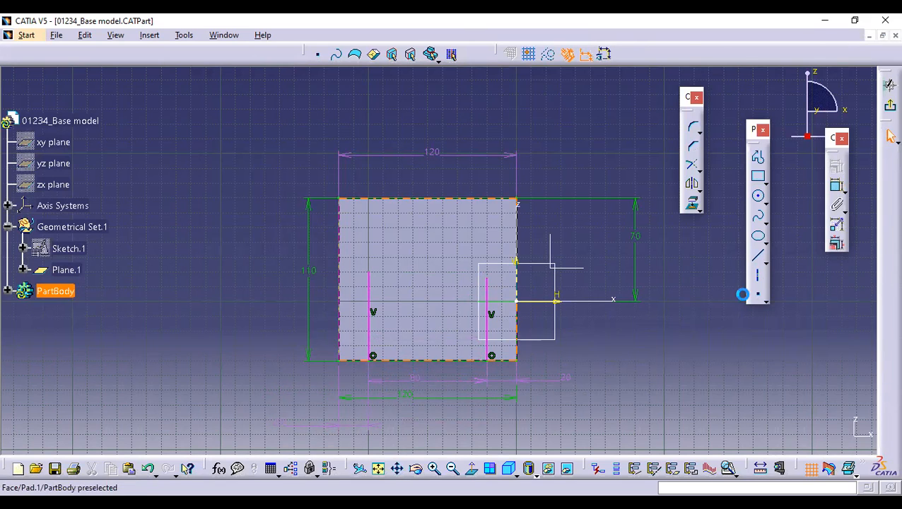
double_click(417, 380)
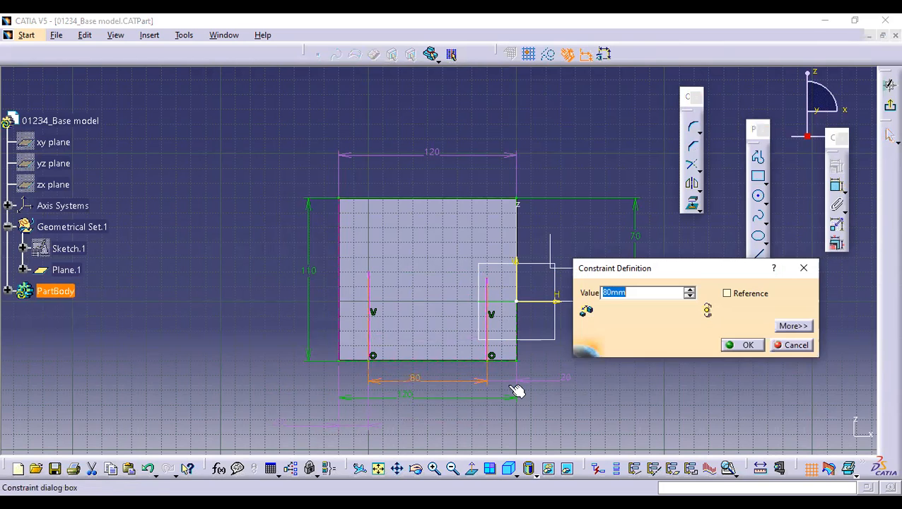
key("Return")
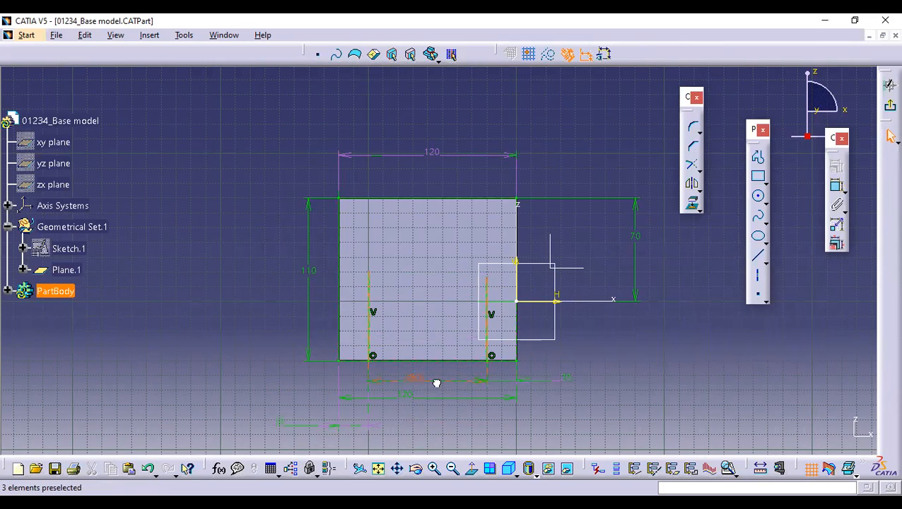
Rearrange the dimensions below the outline, moving the outline's width lower and aligning the reference dimension with the right line's 20 mm dimension
left_click_drag(427, 382, 425, 377)
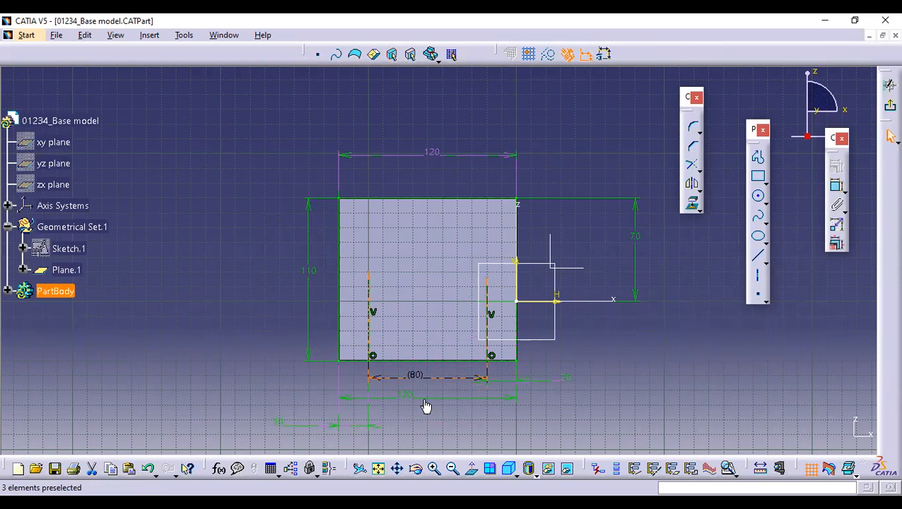
left_click_drag(515, 399, 507, 411)
left_click(606, 399)
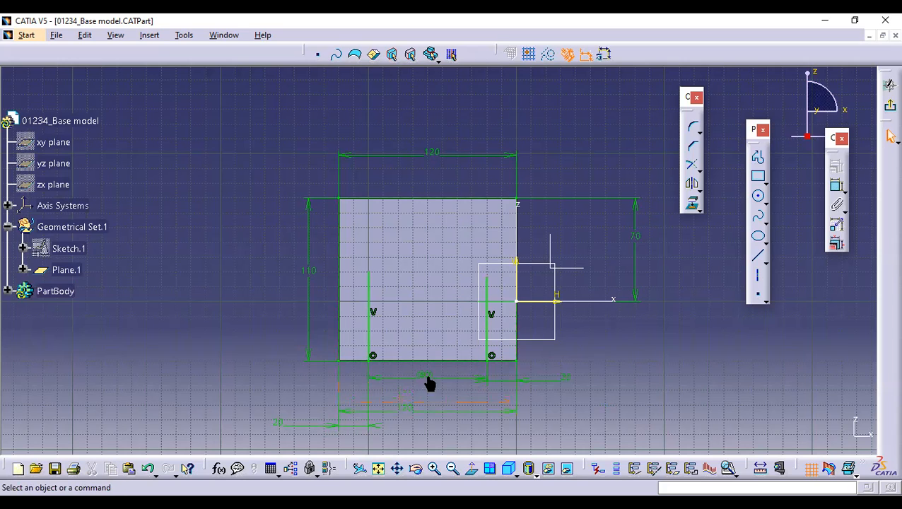
left_click_drag(477, 379, 476, 380)
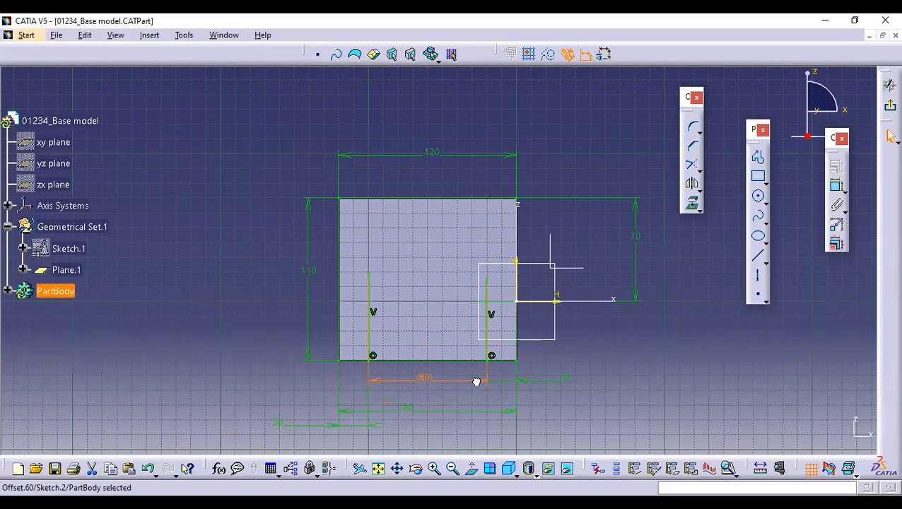
left_click(619, 380)
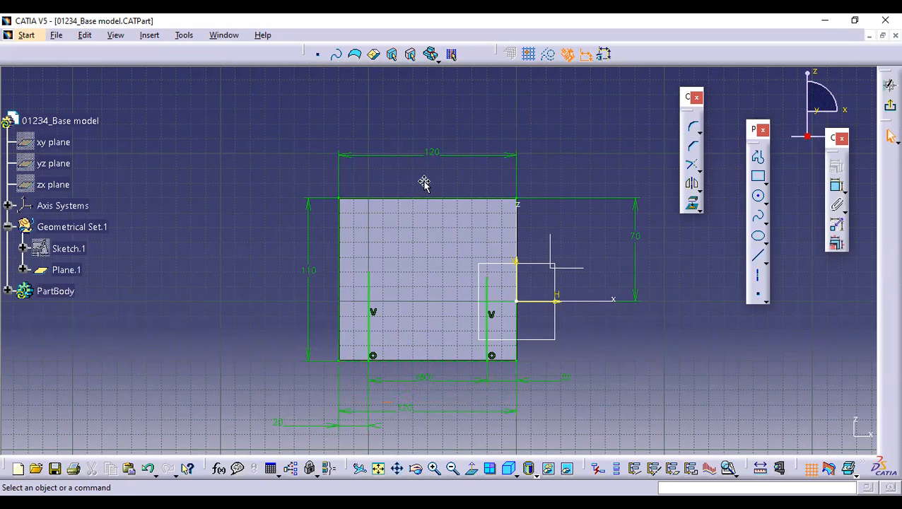
key("alt+Tab")
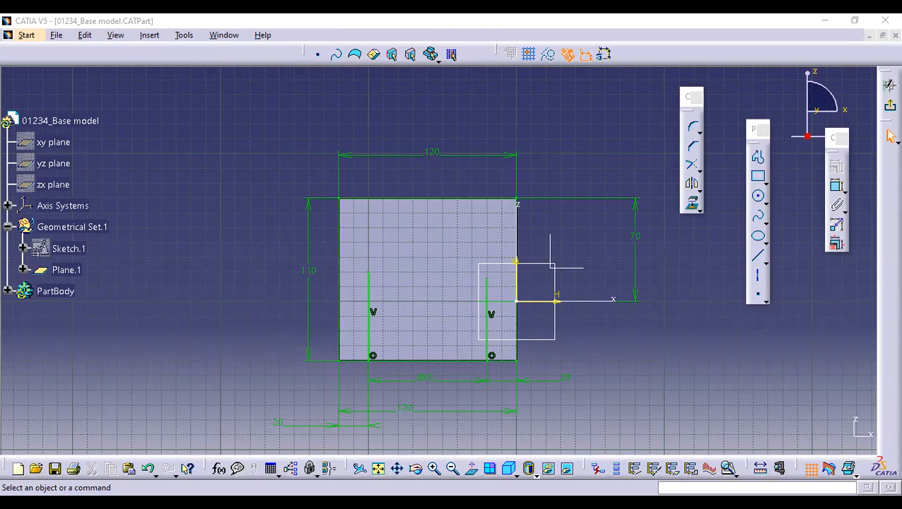
left_click(636, 350)
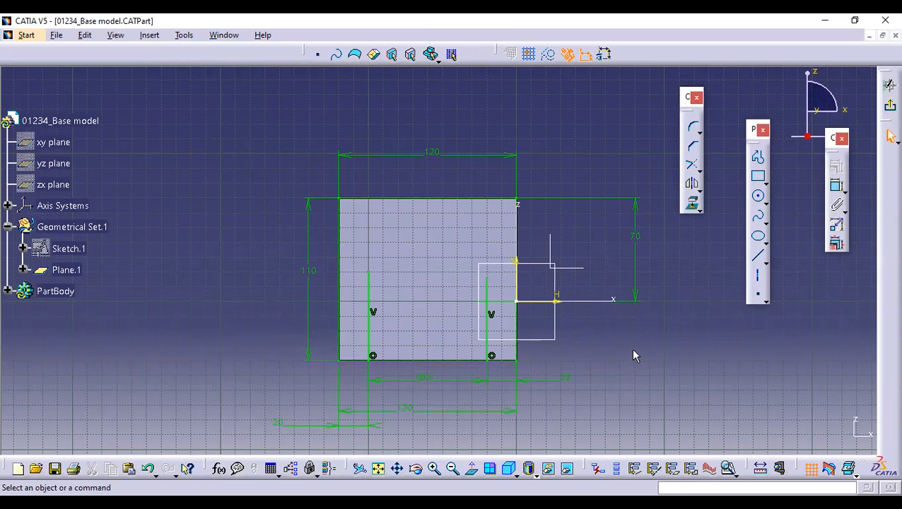
Offset the outline's top edge downward inside the outline and set the offset distance to 20 mm
left_click(699, 185)
left_click(813, 190)
left_click(411, 199)
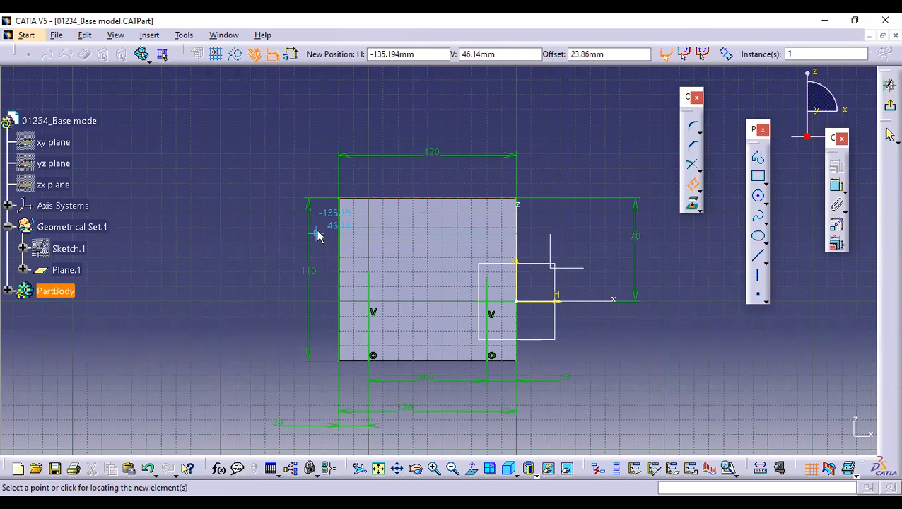
key("Escape")
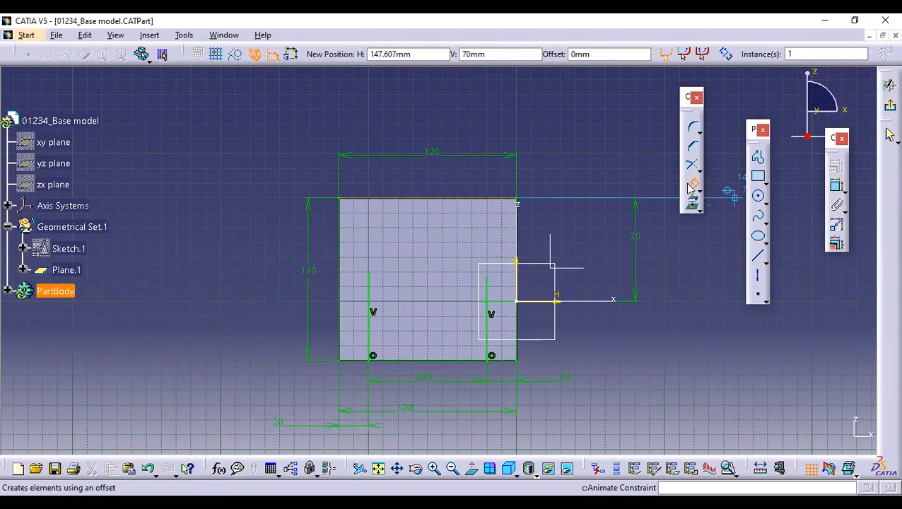
left_click(407, 199)
left_click(326, 235)
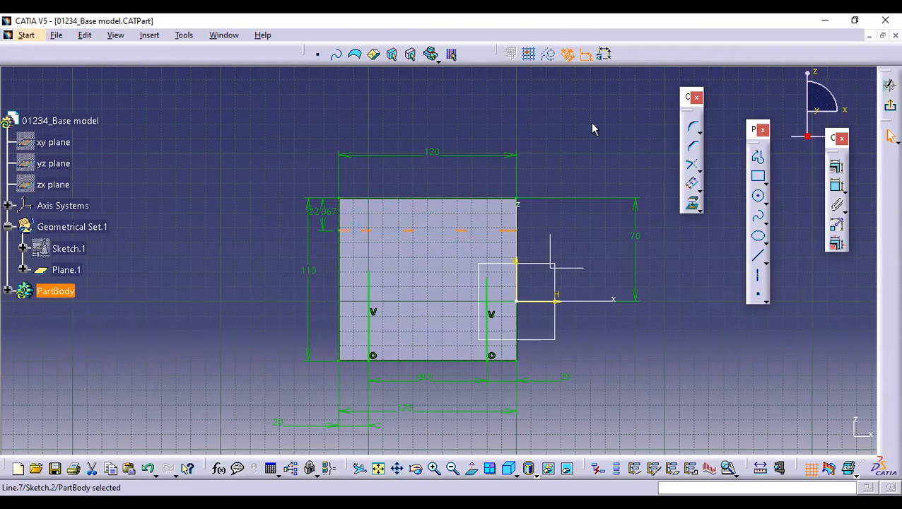
double_click(328, 212)
type("20")
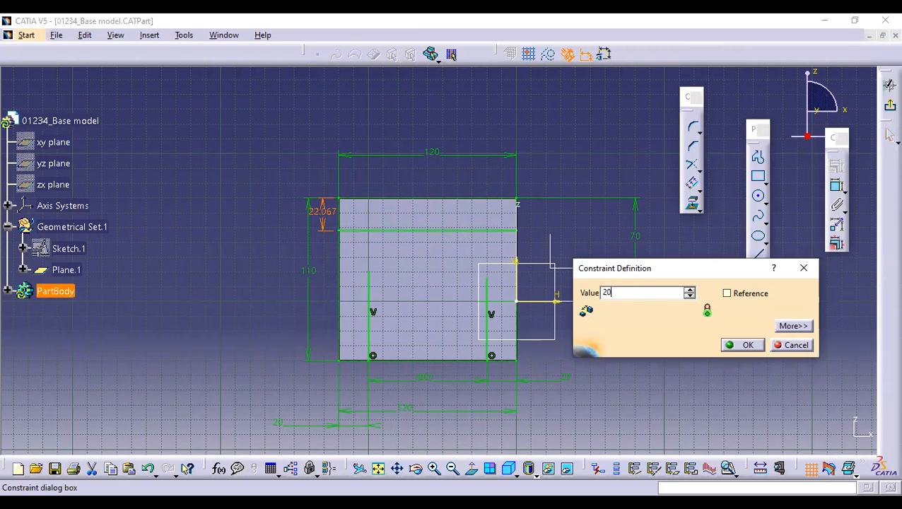
key("Return")
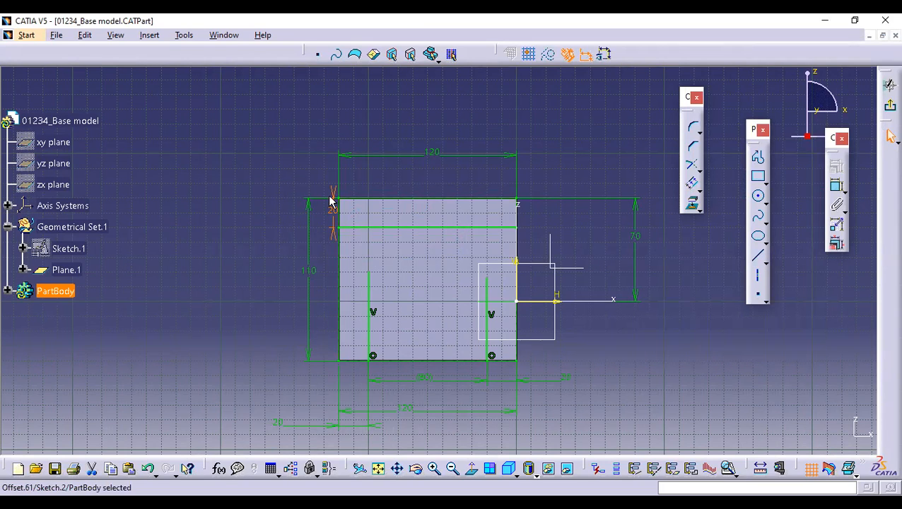
Move the outline's height dimension and the new offset dimension farther out beyond the outline's left edge
left_click_drag(308, 206, 257, 223)
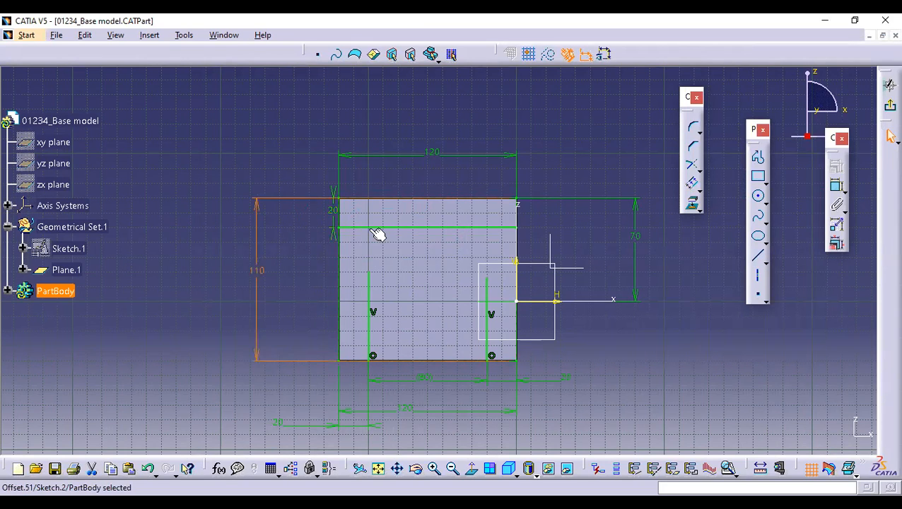
left_click_drag(334, 198, 254, 193)
left_click(176, 213)
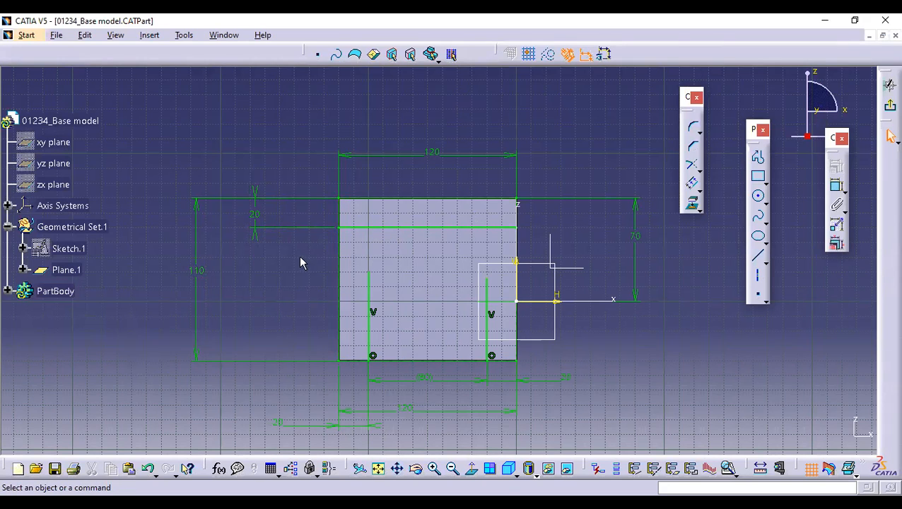
Offset the new horizontal line 15 mm downward and convert the upper of the two lines to a construction element
left_click(694, 185)
left_click(423, 227)
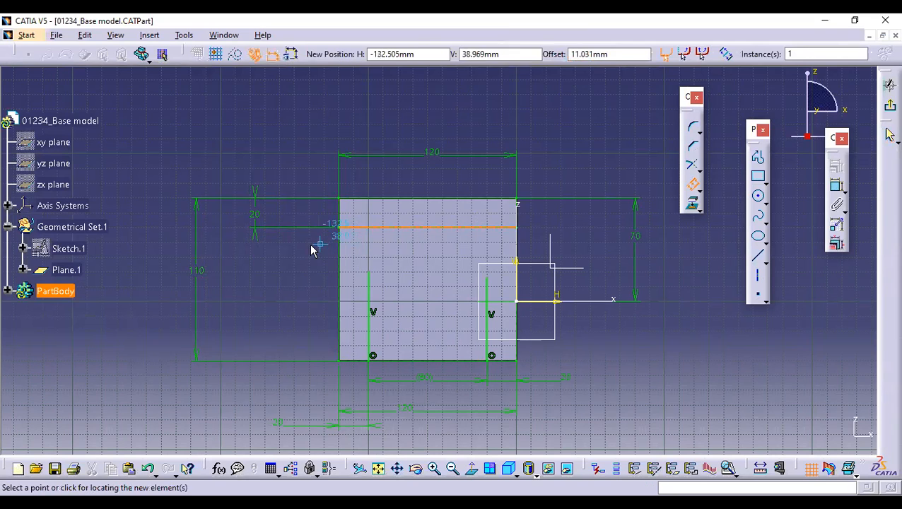
left_click(587, 54)
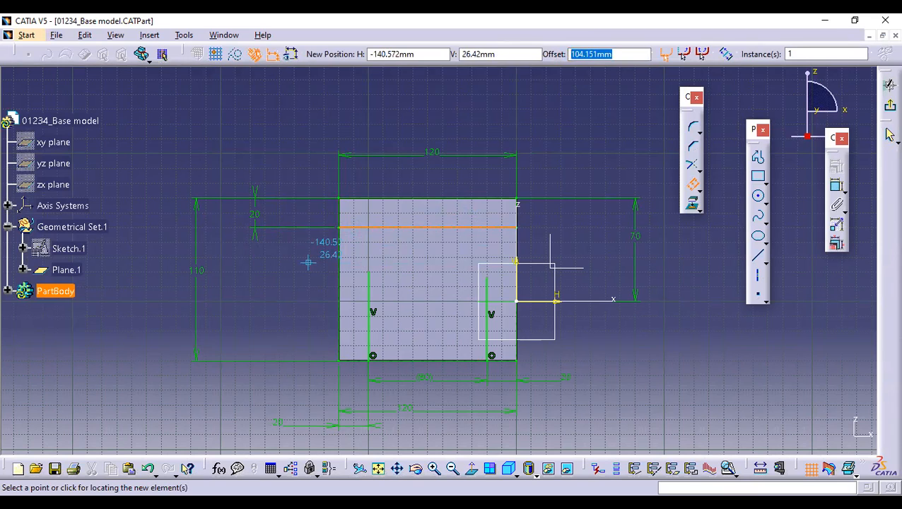
type("15")
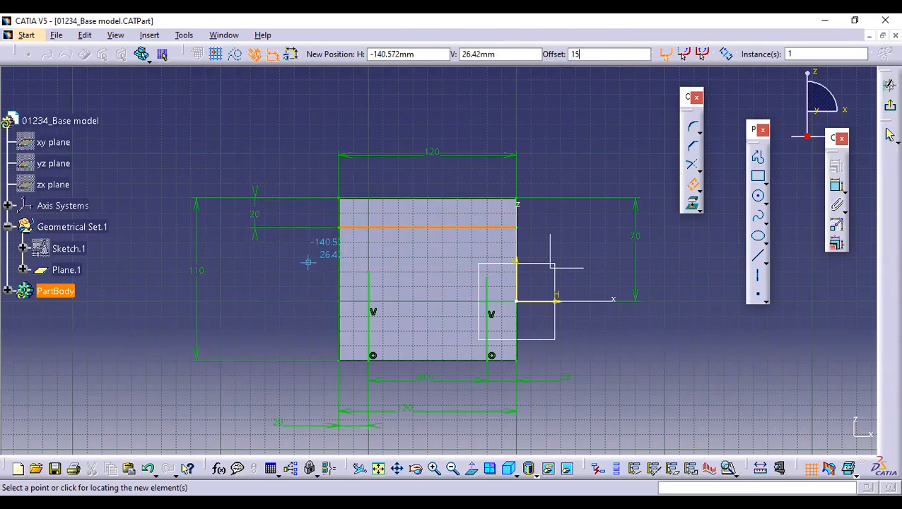
key("Return")
left_click(710, 350)
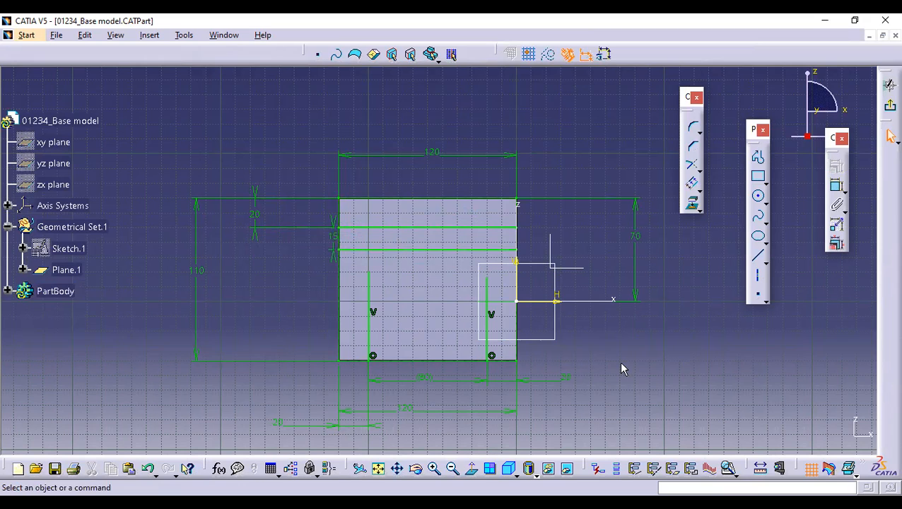
left_click(440, 232)
left_click(548, 55)
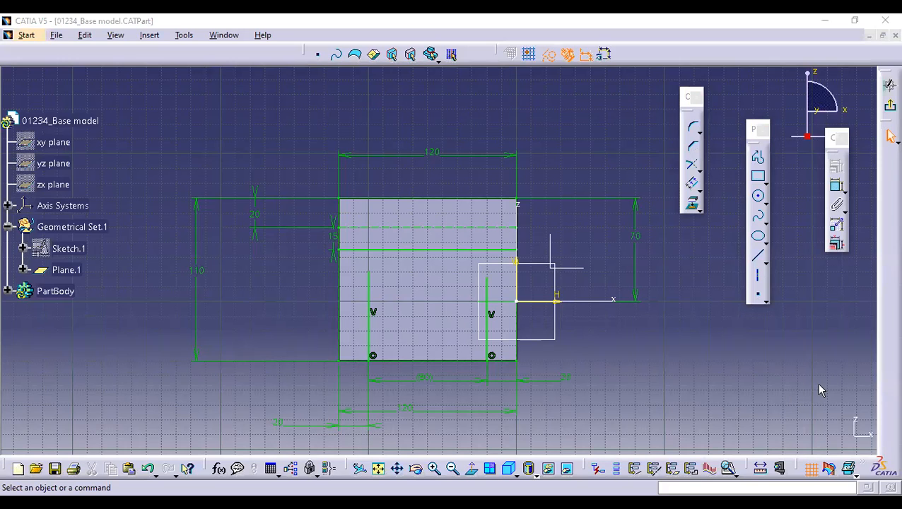
Move the 20 mm and 15 mm offset dimensions farther left so they sit staggered beside the outline
left_click_drag(256, 195, 225, 191)
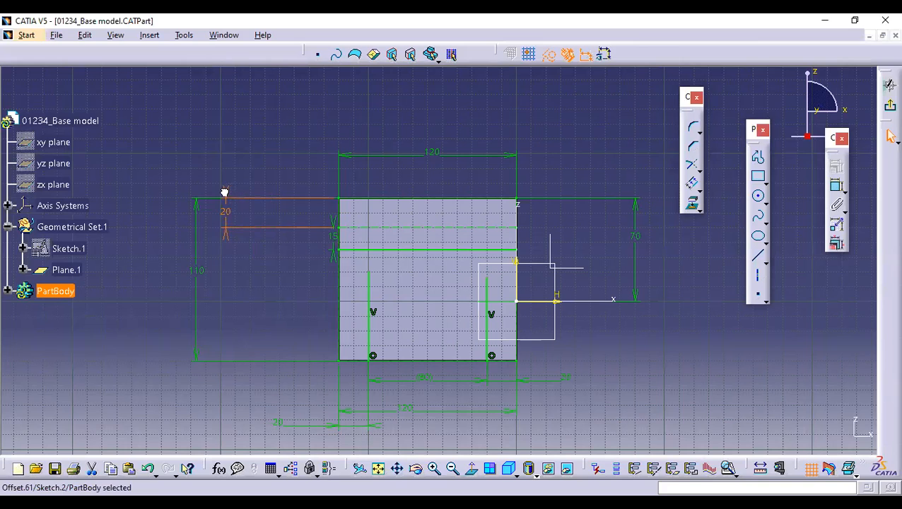
left_click(246, 176)
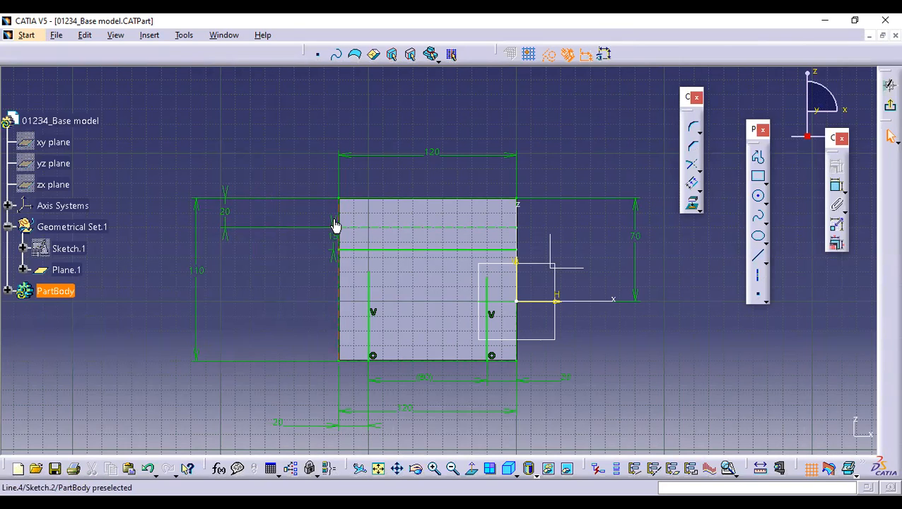
mouse_move(337, 225)
left_mouse_down()
mouse_move(292, 233)
mouse_move(245, 220)
left_mouse_up()
left_click(270, 217)
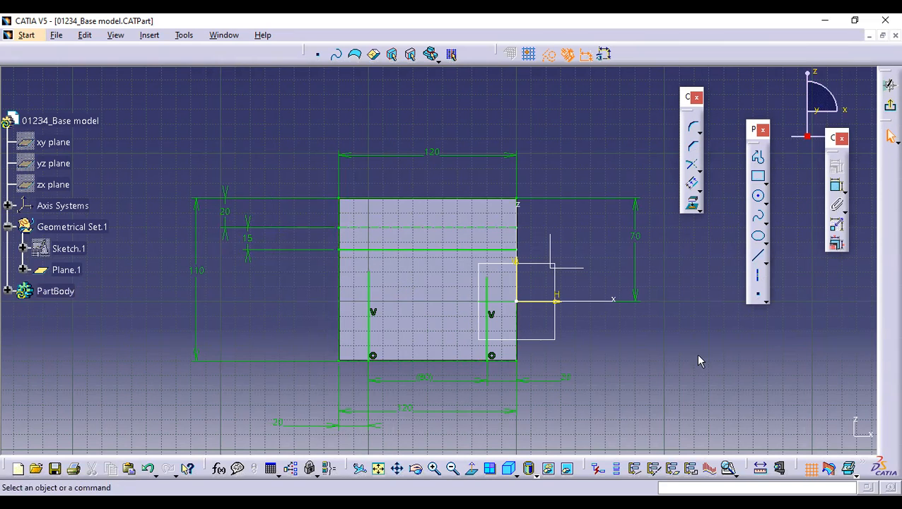
Trim both vertical lines with the lower horizontal line so they meet in two corners
left_click(697, 161)
left_click(368, 286)
left_click(391, 252)
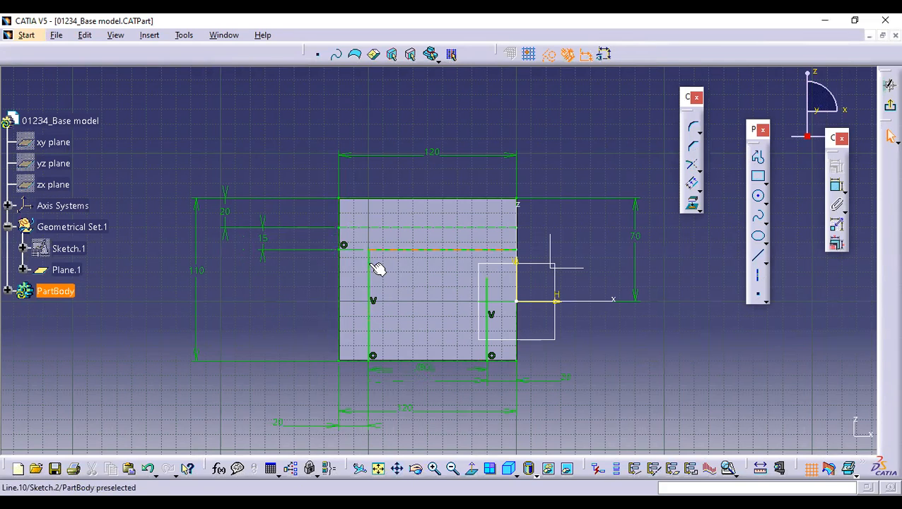
left_click(694, 165)
left_click(488, 302)
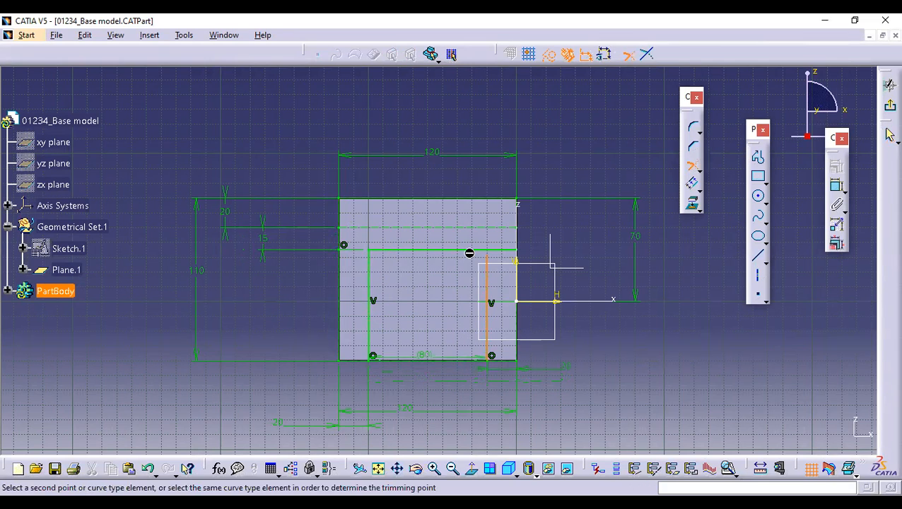
left_click(469, 253)
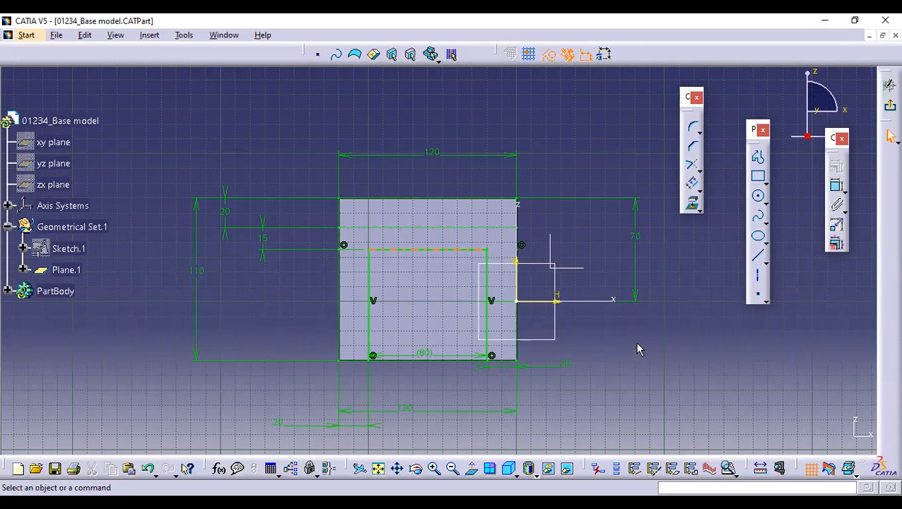
middle_click_drag(645, 355, 608, 382)
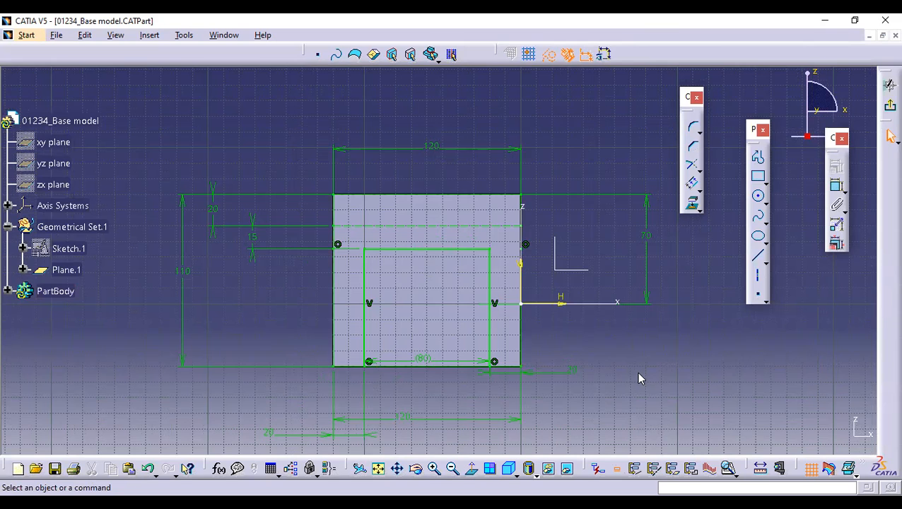
key("alt+Tab")
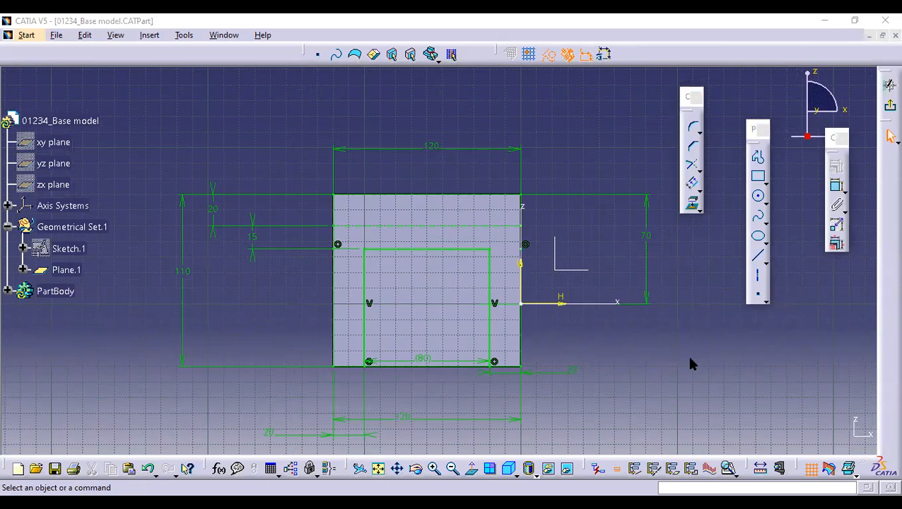
key("alt+Tab")
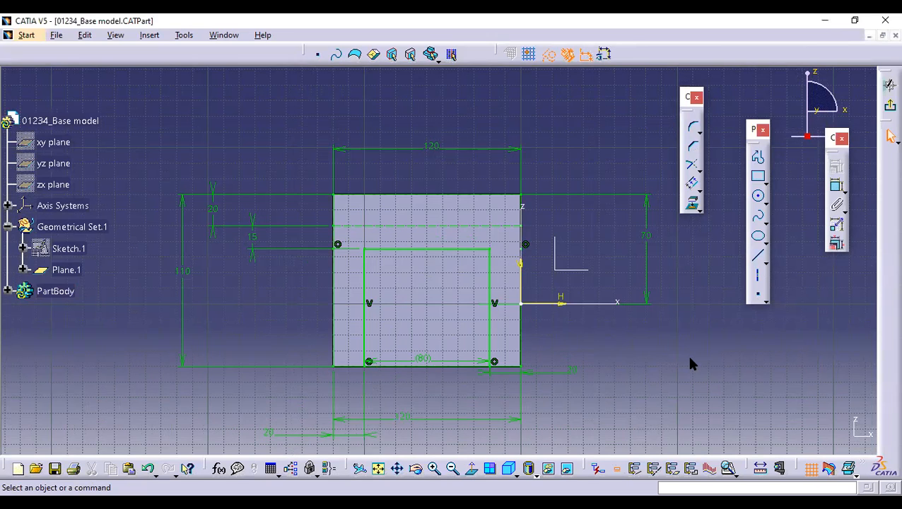
key("alt+Tab")
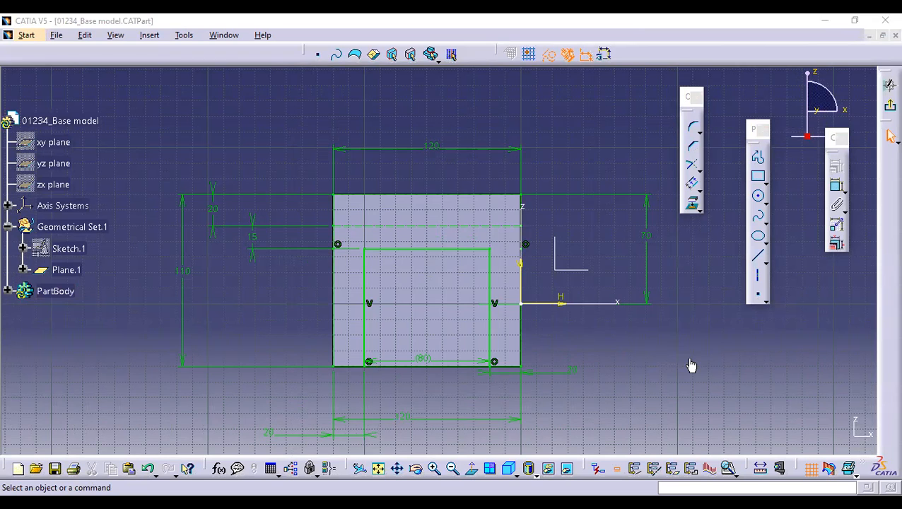
key("alt+Tab")
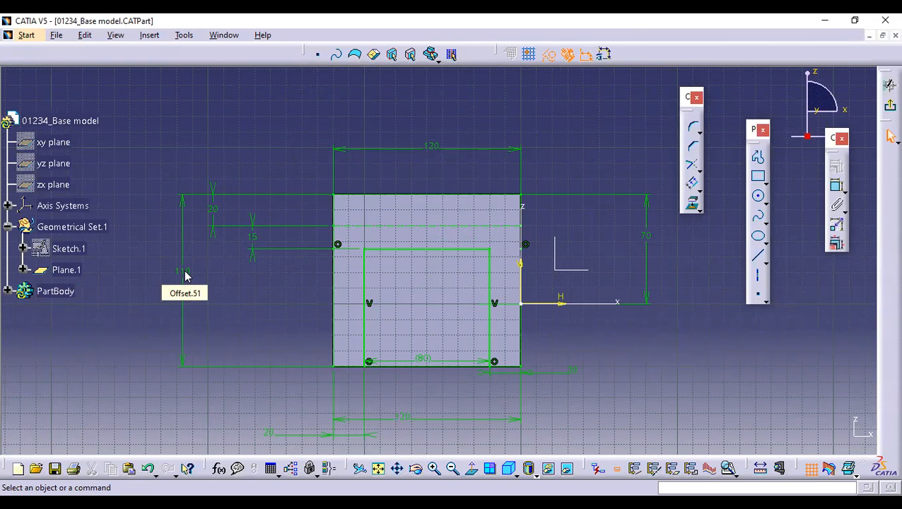
key("alt+Tab")
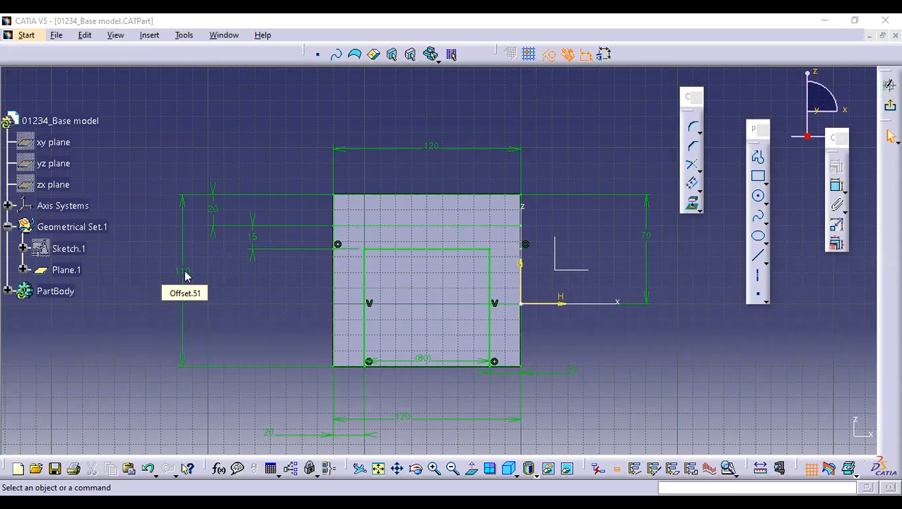
key("alt+Tab")
left_click(764, 259)
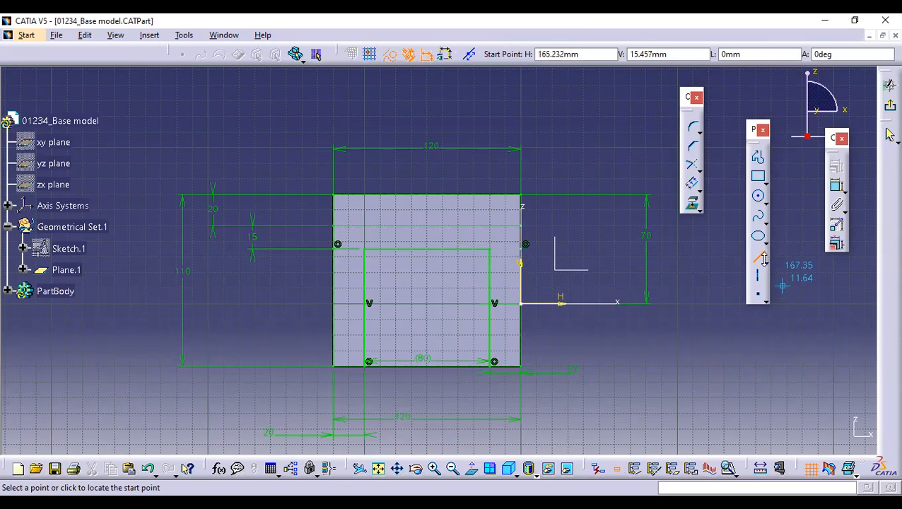
key("Escape")
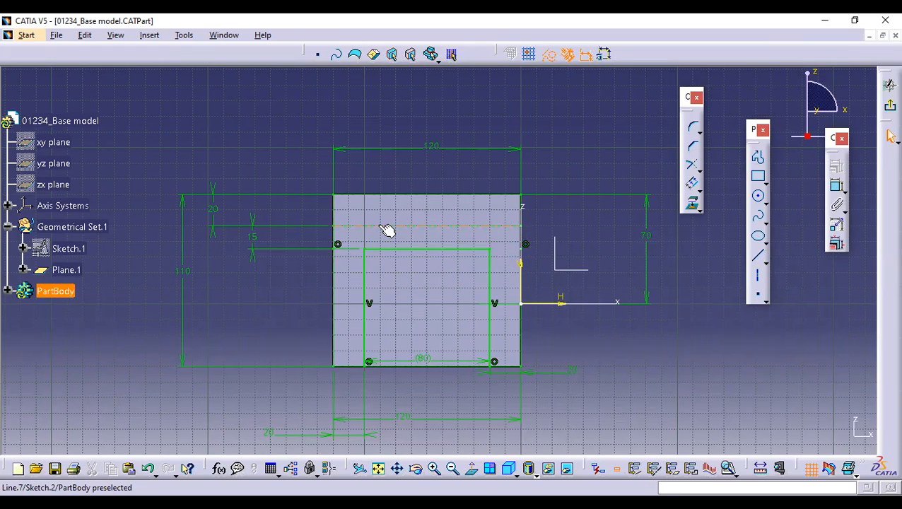
left_click(380, 227)
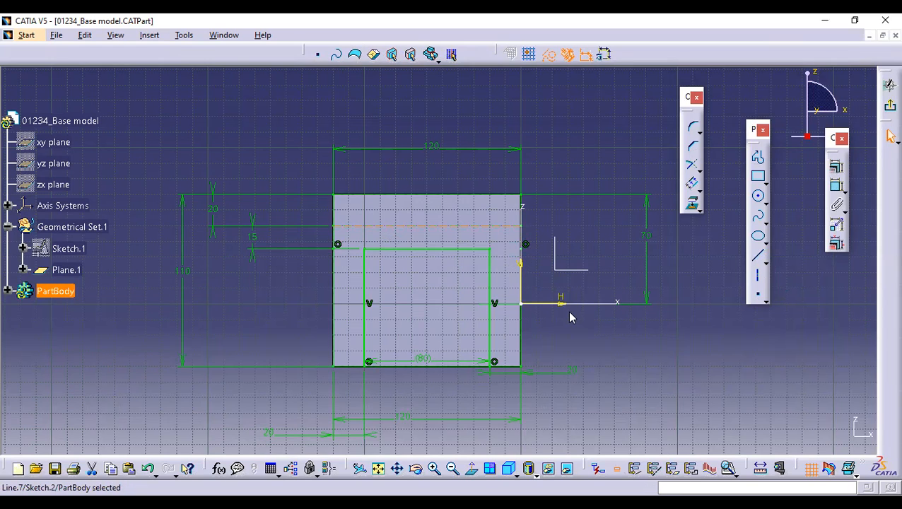
key("alt+Tab")
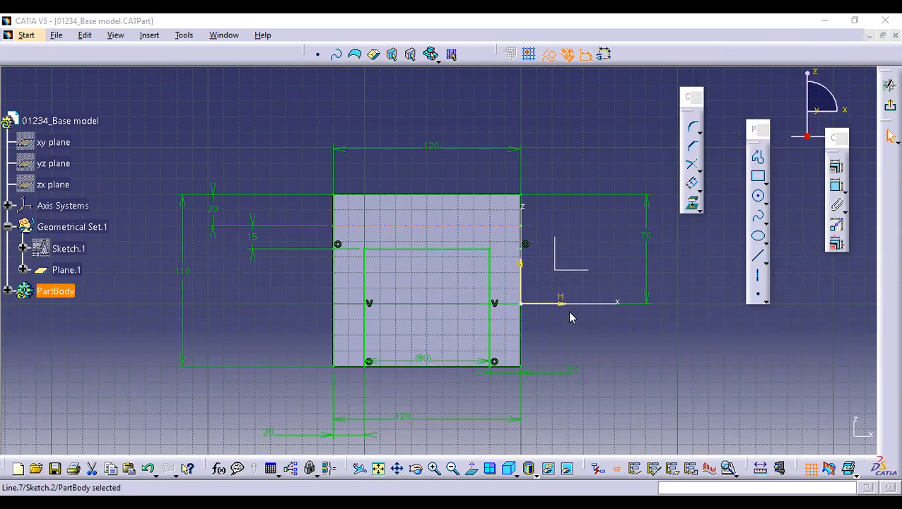
key("alt+Tab")
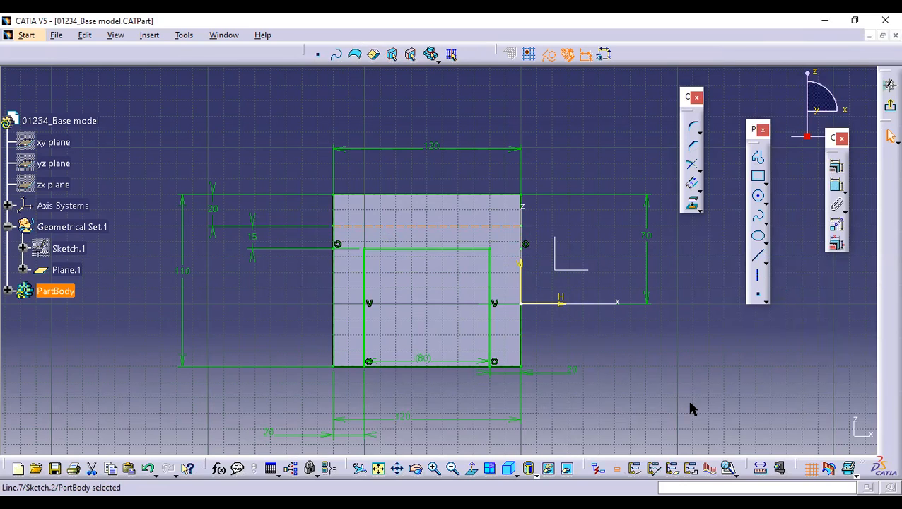
left_click(645, 398)
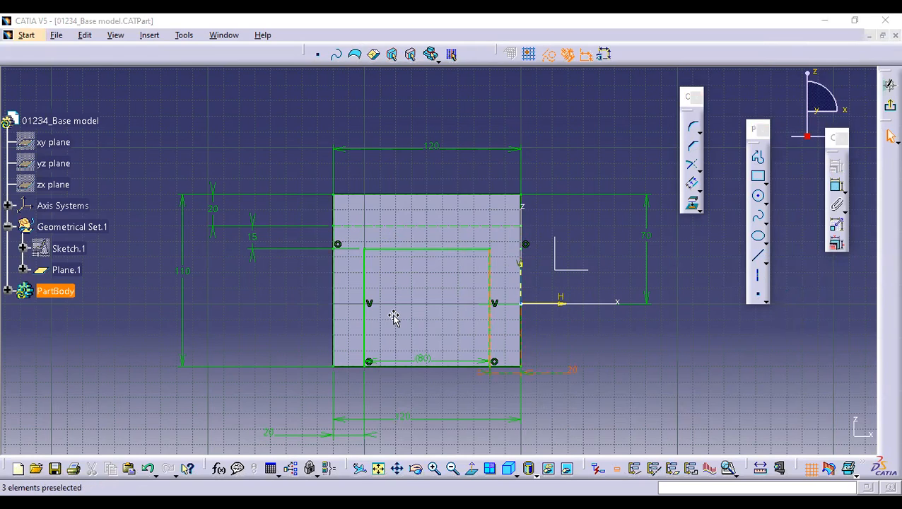
left_click(692, 166)
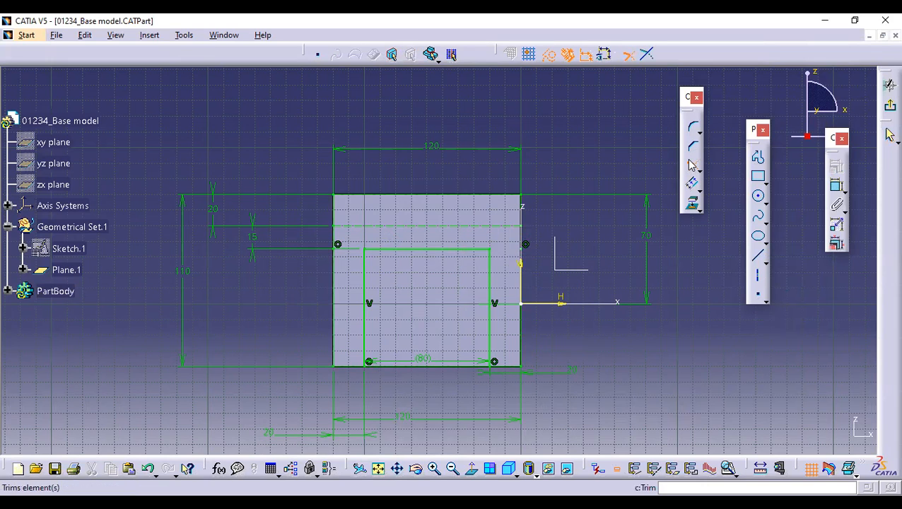
left_click(692, 165)
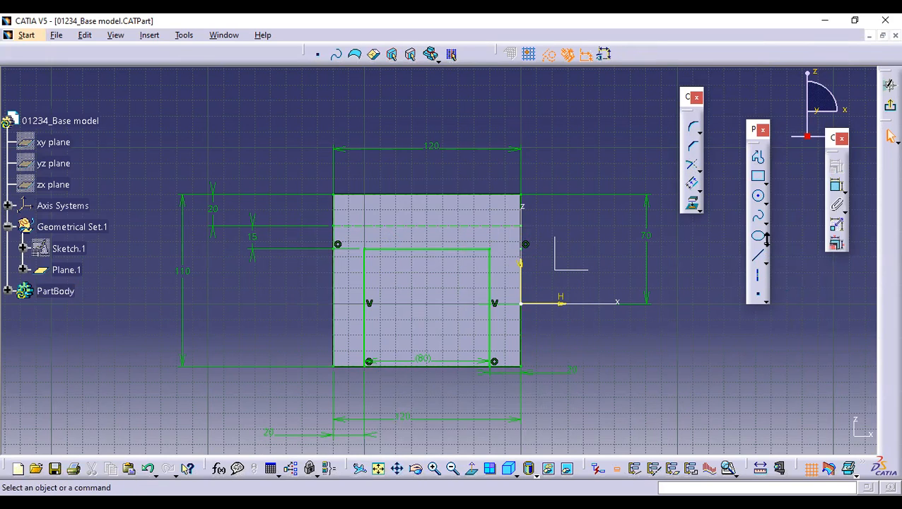
Close the inner profile with a horizontal line between the lower ends of its vertical lines, and make that line a standard element
left_click(758, 261)
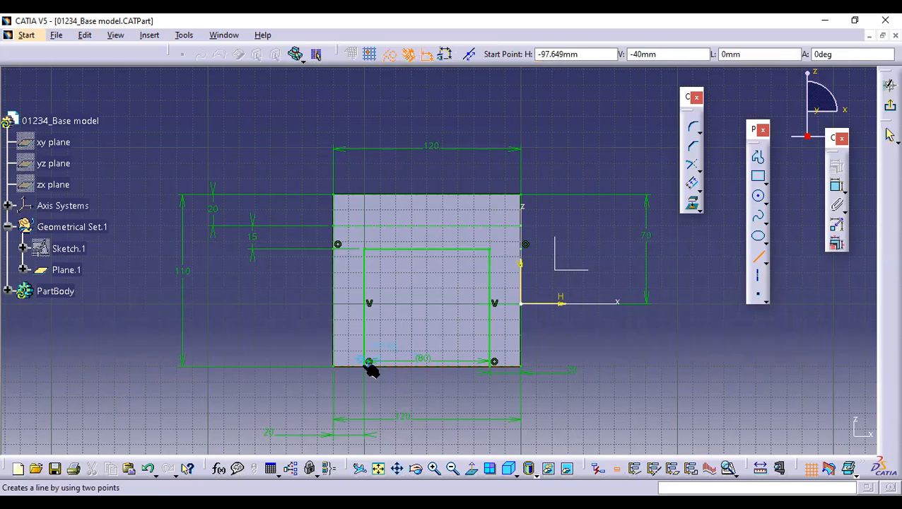
left_click(364, 367)
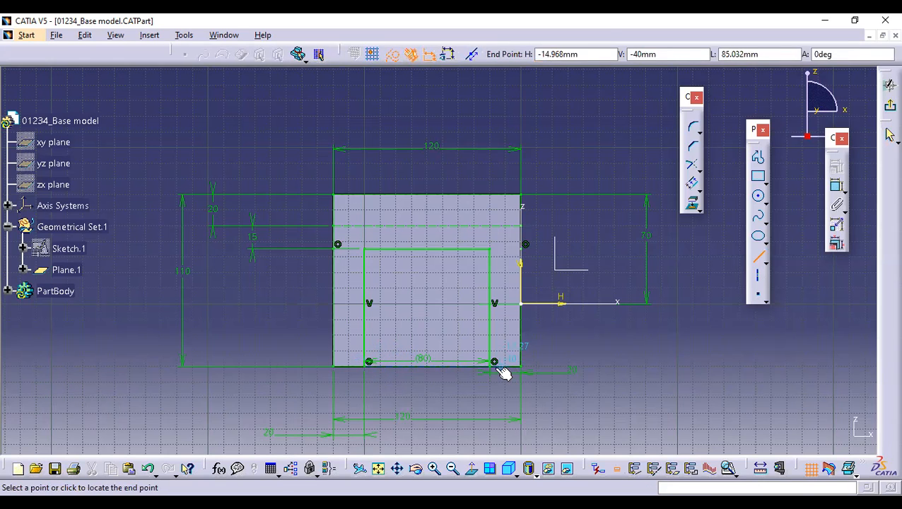
left_click(490, 367)
left_click(552, 53)
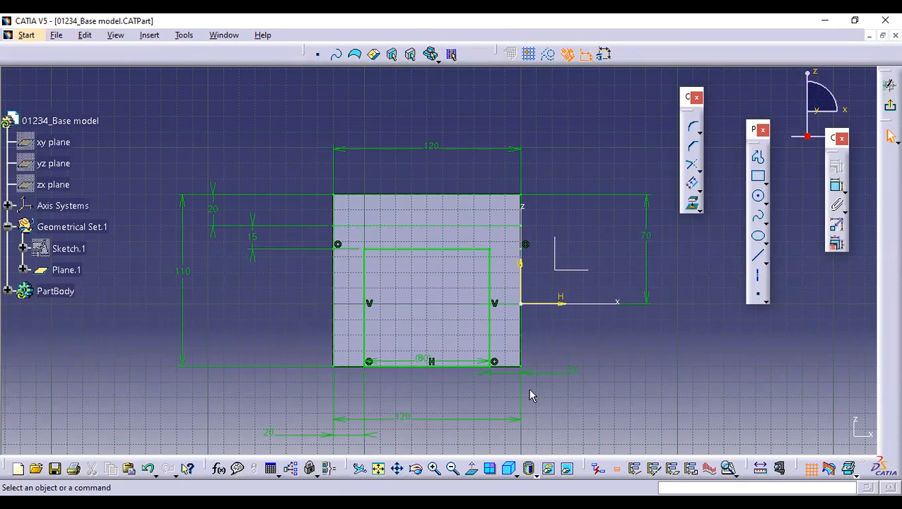
Line up the two 20 mm offset dimensions just below the outline and place the lower 120 mm width dimension beneath them
middle_click(594, 327)
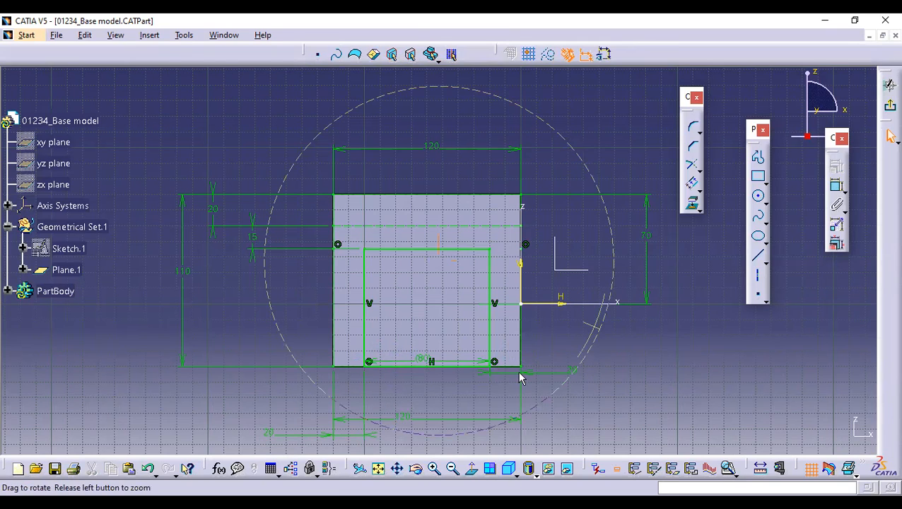
mouse_move(476, 473)
middle_mouse_down()
mouse_move(516, 411)
mouse_move(475, 375)
mouse_move(460, 386)
middle_mouse_up()
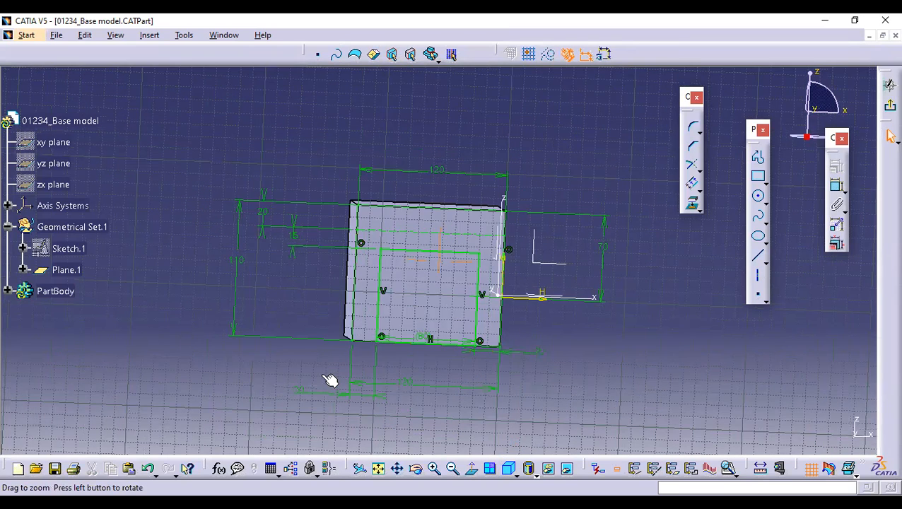
middle_click_drag(572, 379, 519, 347)
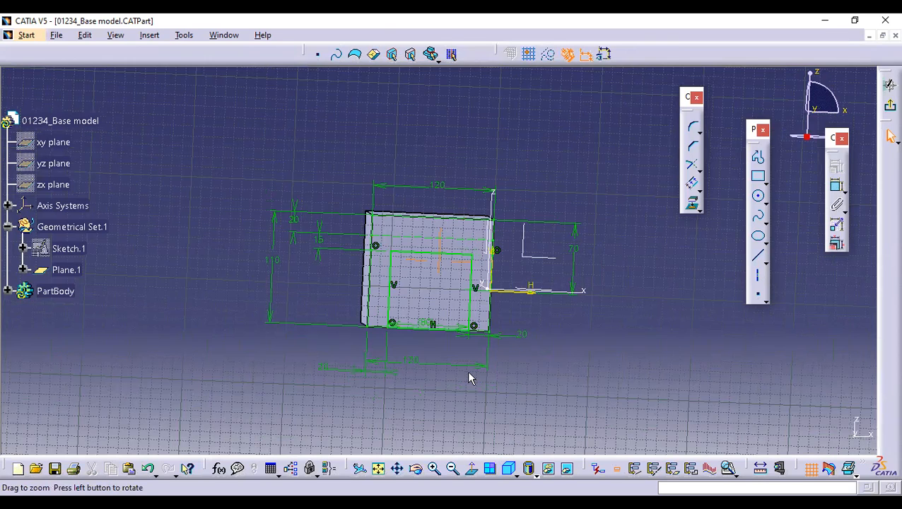
middle_click_drag(469, 373, 484, 375)
left_click_drag(388, 312, 389, 318)
left_click_drag(475, 304, 475, 318)
left_click(420, 340)
left_click_drag(421, 345, 421, 363)
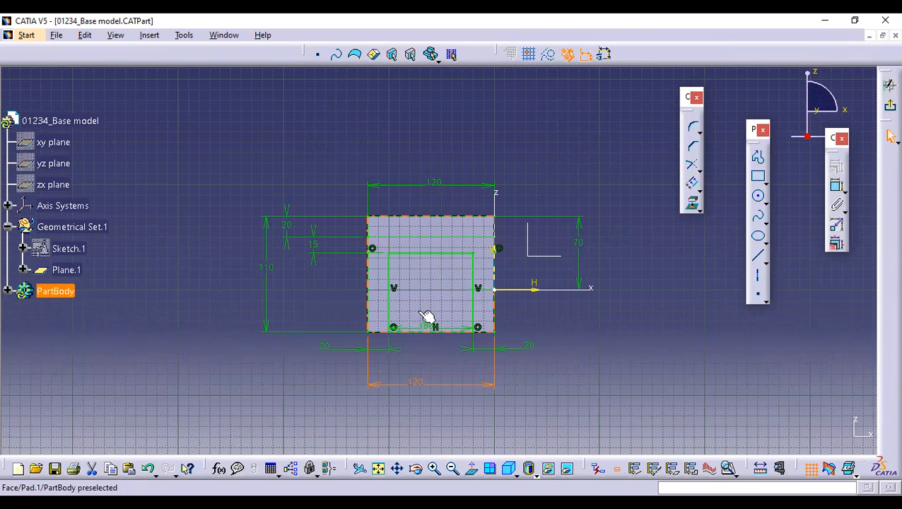
Move the upper 120 mm dimension farther above the outline and the 80 mm reference dimension below the profile
left_click(435, 331)
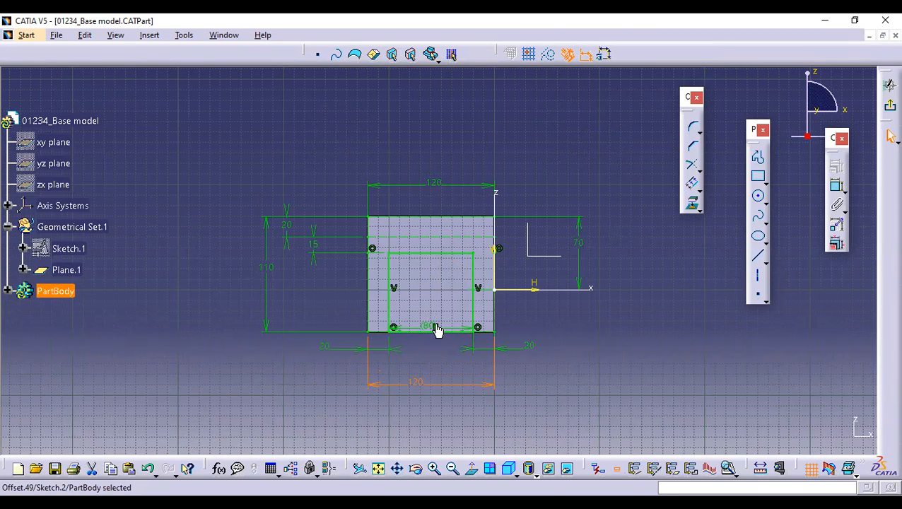
left_click_drag(489, 185, 498, 156)
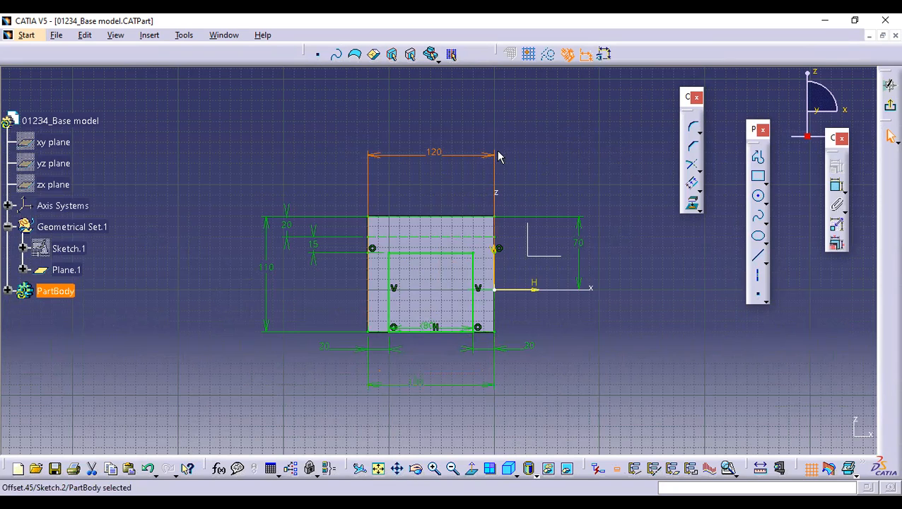
left_click(415, 331)
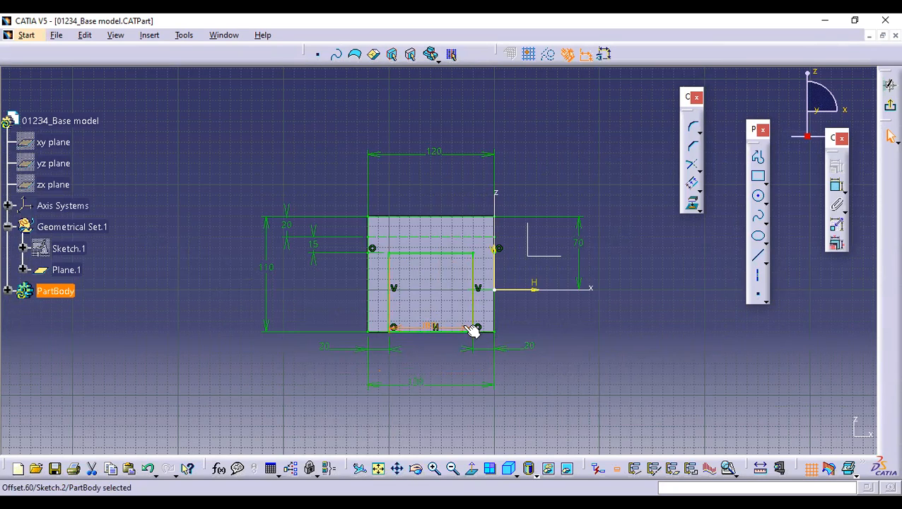
left_click_drag(463, 336, 465, 365)
Delete the duplicate 120 mm width dimension below the outline
left_click(507, 382)
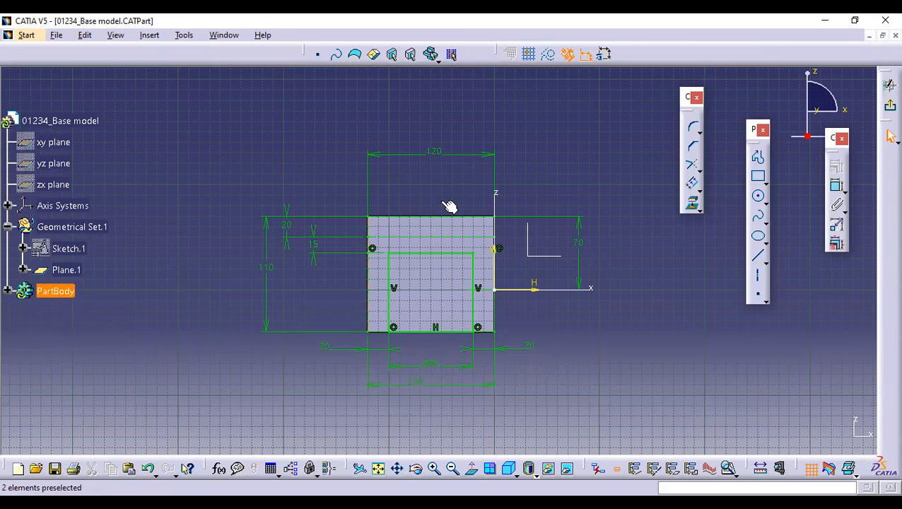
right_click(460, 300)
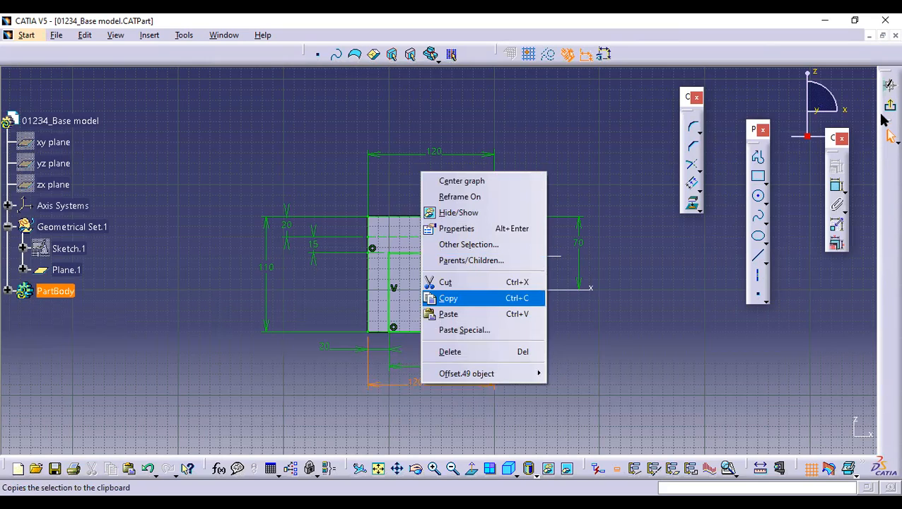
left_click(466, 351)
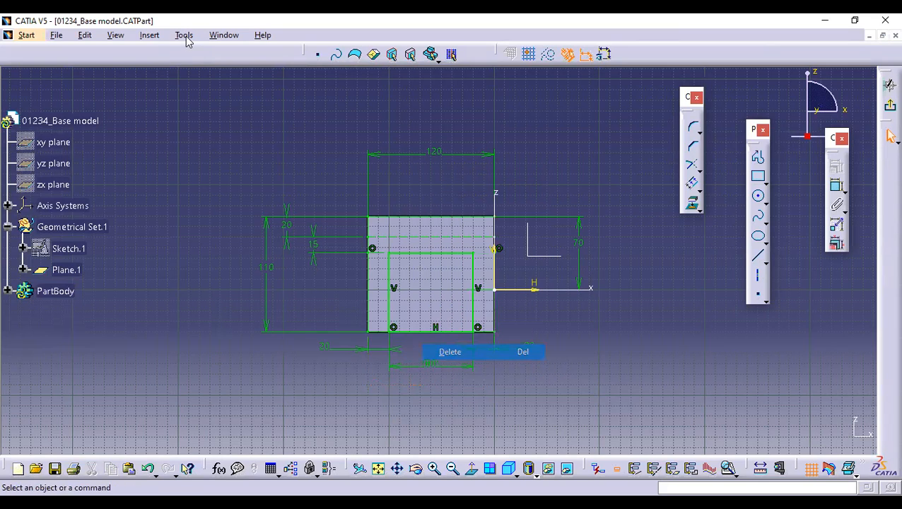
Run Sketch Analysis and examine the implicit profile's closure status and curves
left_click(890, 105)
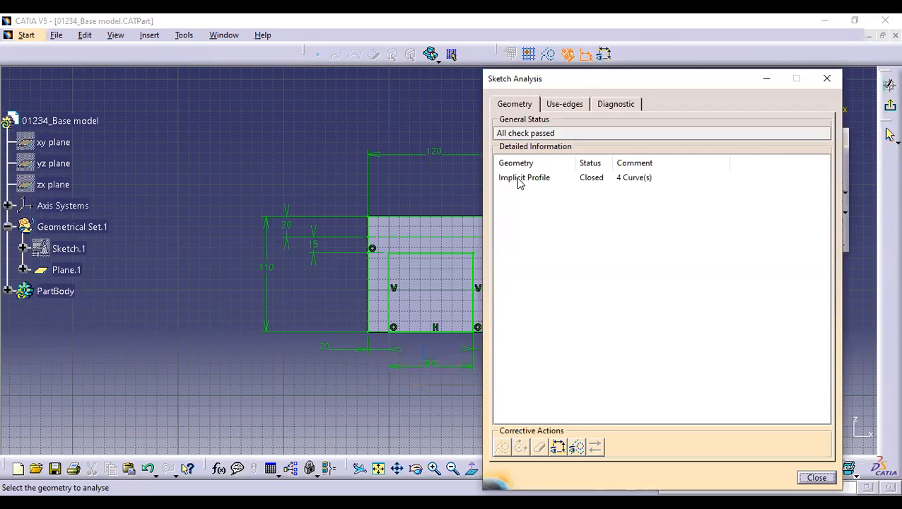
left_click(520, 178)
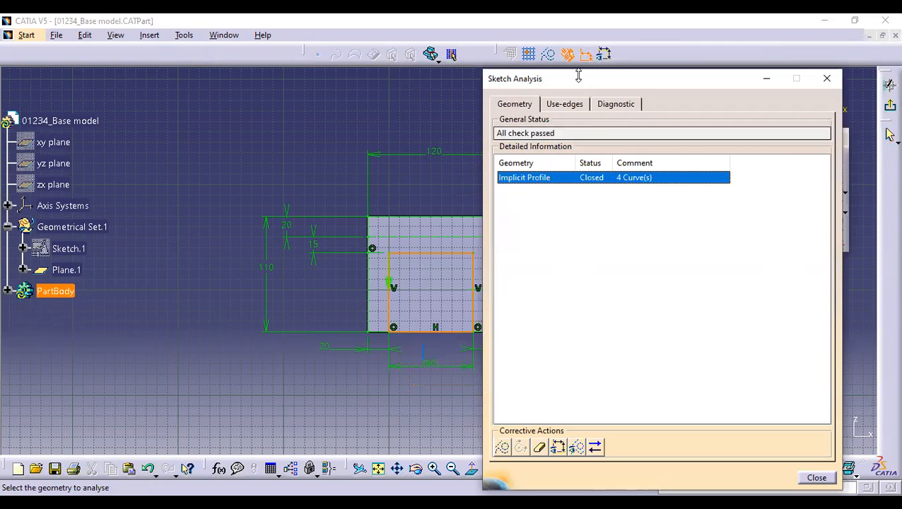
mouse_move(579, 75)
left_mouse_down()
mouse_move(682, 123)
mouse_move(620, 128)
mouse_move(794, 158)
left_mouse_up()
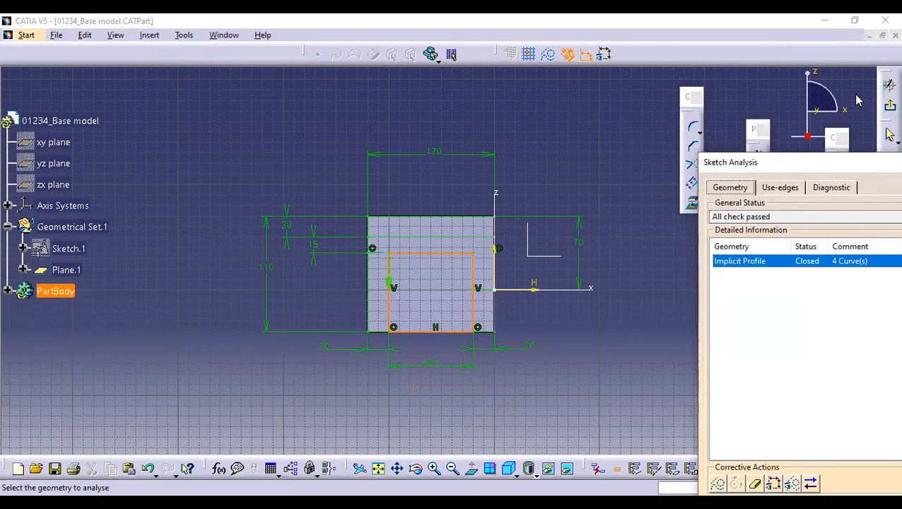
left_click_drag(842, 163, 658, 98)
left_click(848, 450)
Exit the sketch and start a Pocket using the rectangular profile on the block's face
left_click(884, 106)
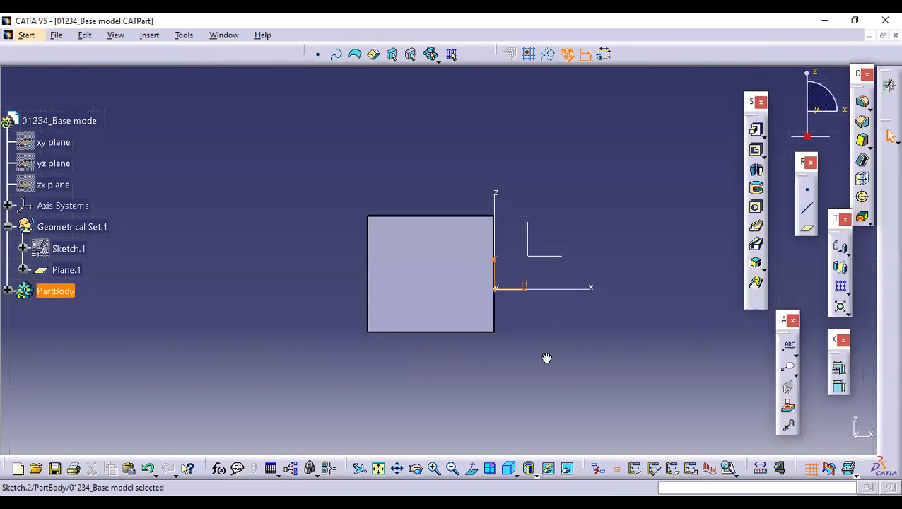
middle_click_drag(620, 316, 403, 296)
middle_click_drag(368, 346, 460, 384)
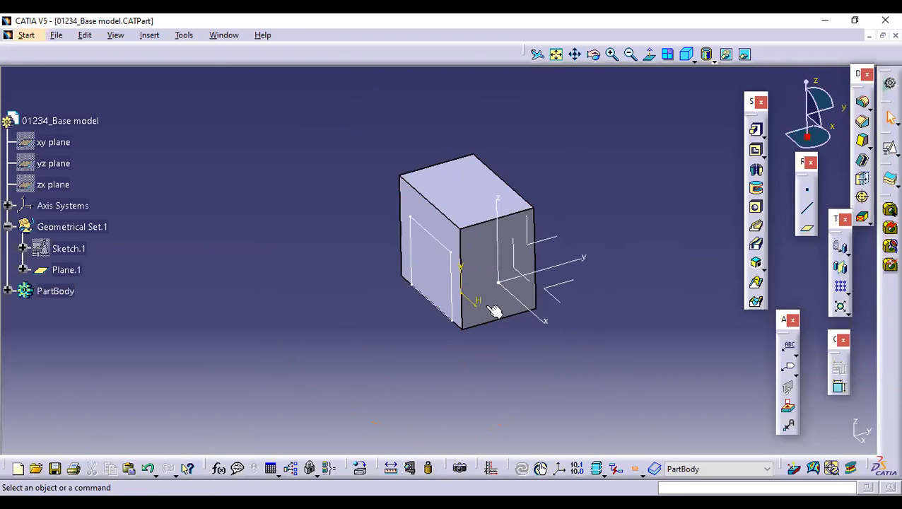
middle_click_drag(529, 283, 555, 246)
left_click(757, 149)
left_click(756, 150)
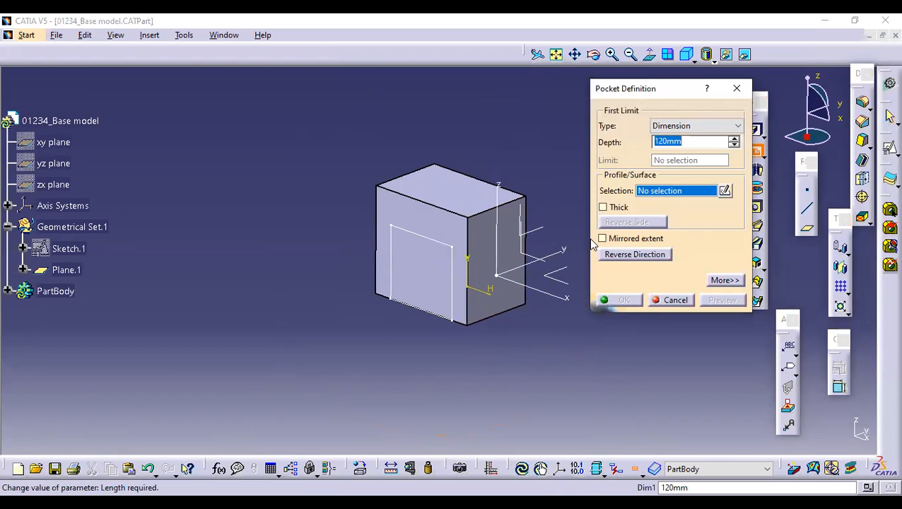
left_click_drag(611, 94, 593, 244)
left_click(453, 306)
Set the pocket depth to 100 mm and create the cut through the block from the rectangular profile
middle_click_drag(510, 369, 283, 314)
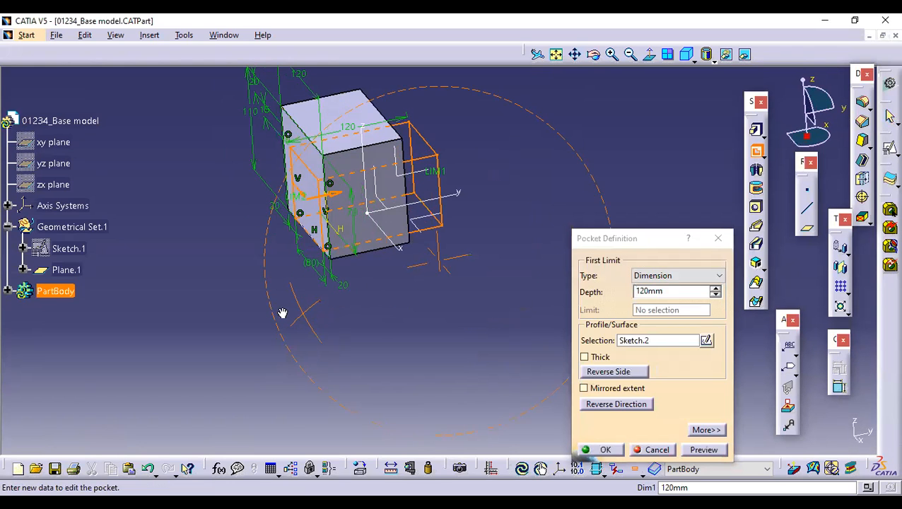
middle_click_drag(338, 312, 393, 324)
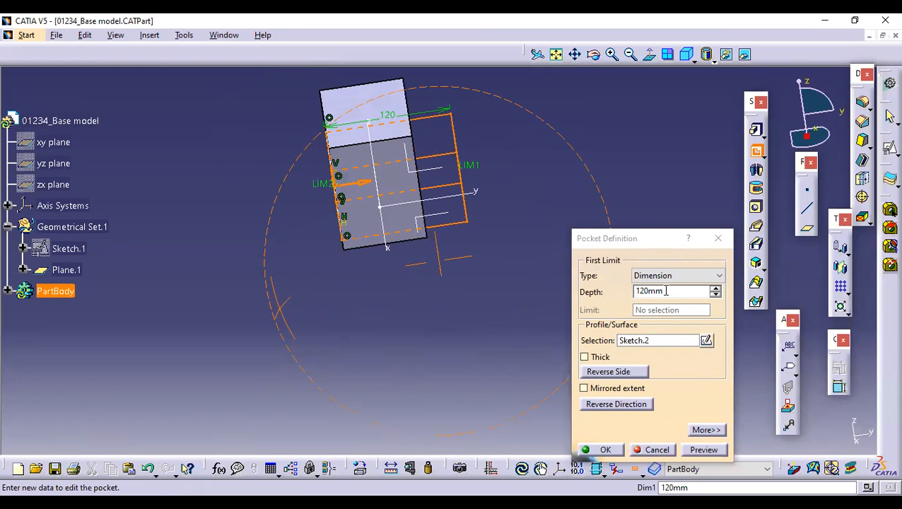
double_click(666, 291)
type("100")
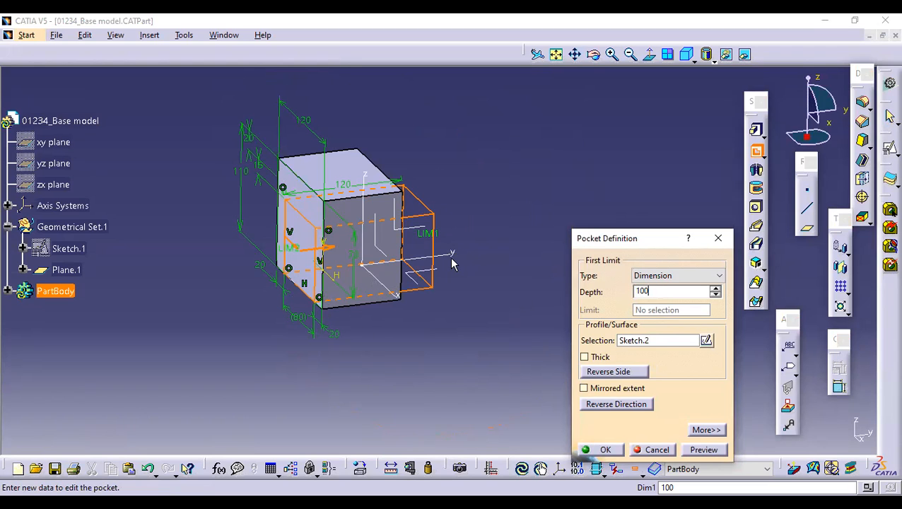
mouse_move(423, 266)
middle_mouse_down()
mouse_move(389, 271)
mouse_move(422, 265)
middle_mouse_up()
left_click(604, 451)
middle_click_drag(570, 242, 484, 348)
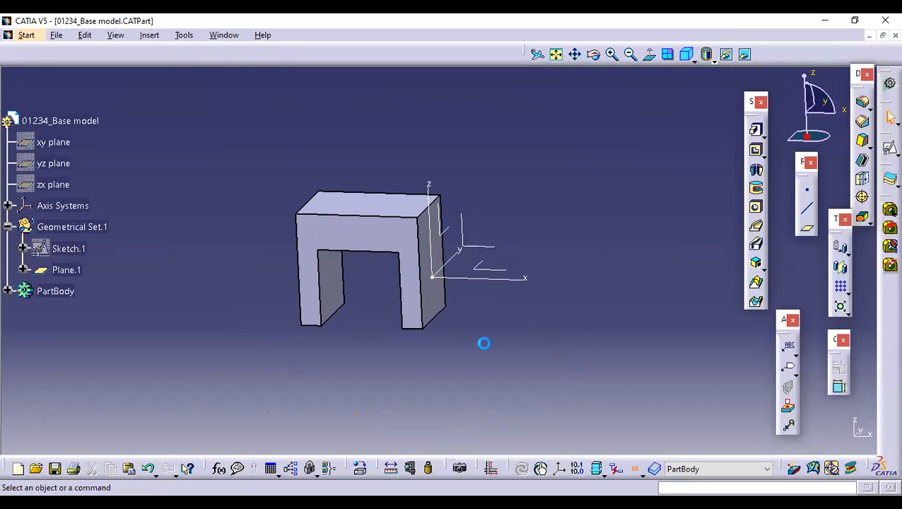
middle_click_drag(490, 347, 439, 316)
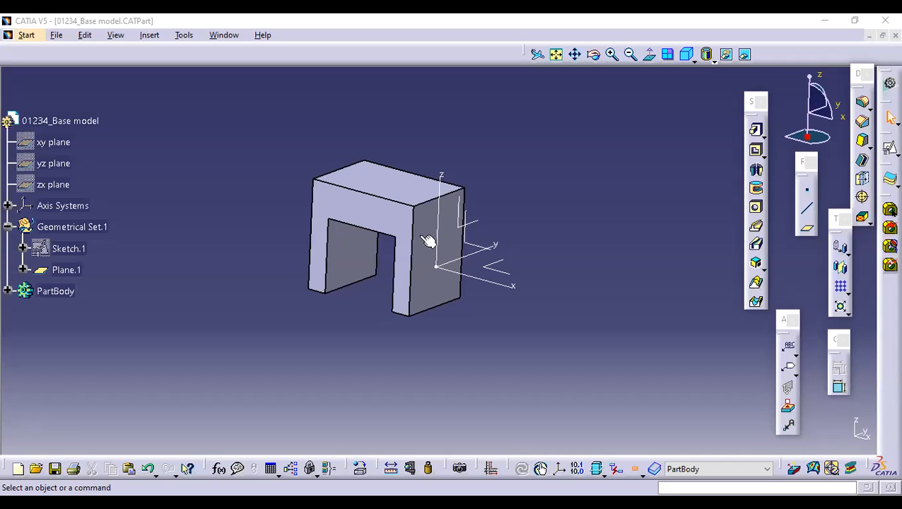
left_click(538, 252)
middle_click_drag(538, 252, 468, 236)
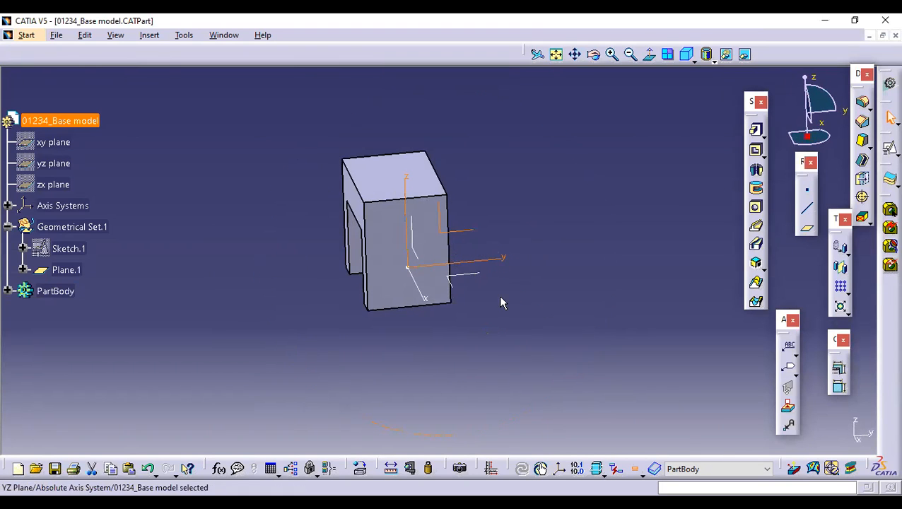
middle_click_drag(456, 319, 537, 324)
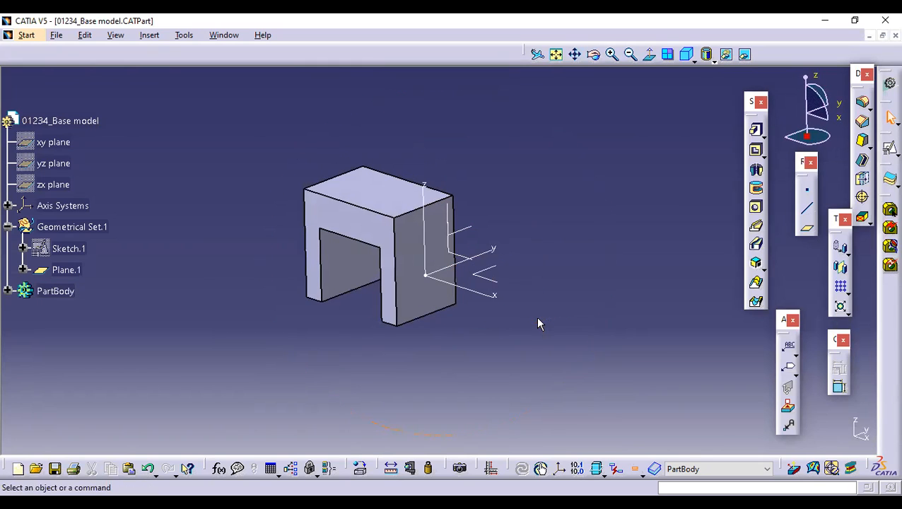
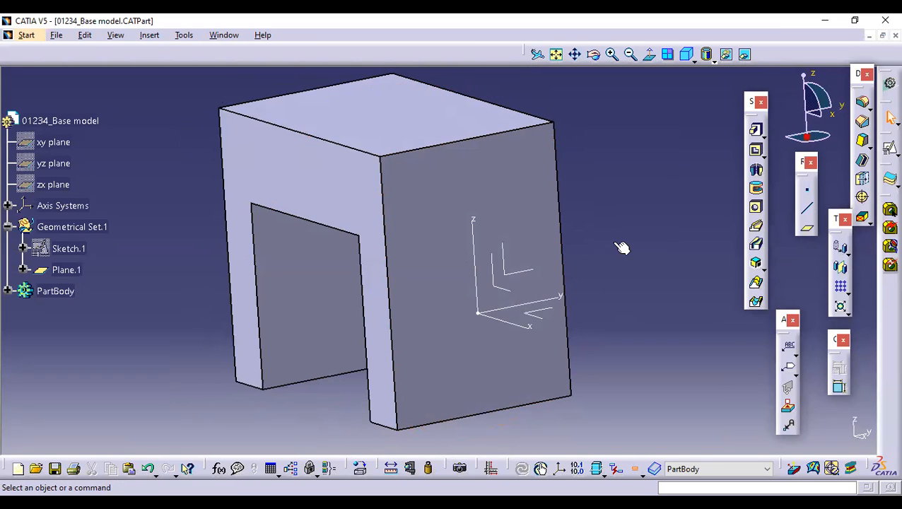
Open the base Sketch.1 under the pad, copy its rectangle and both construction circles, and exit the sketch
left_click(432, 271)
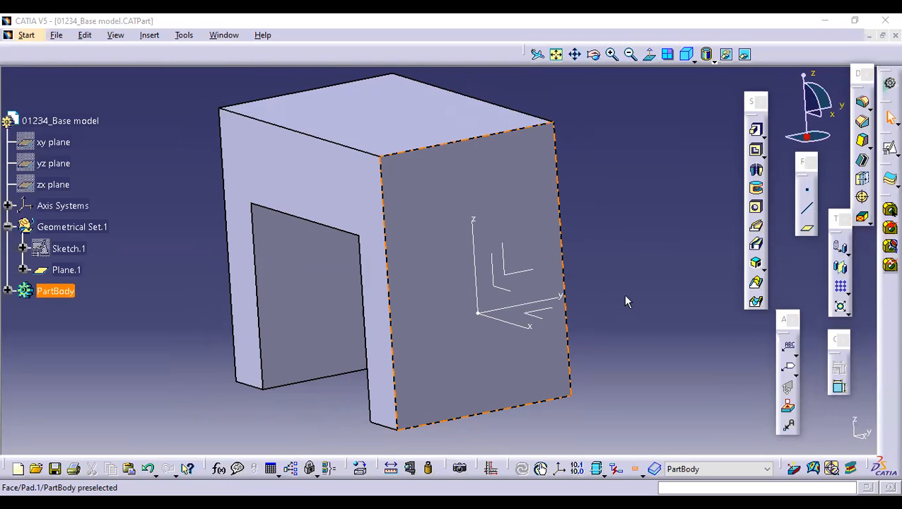
left_click(574, 310)
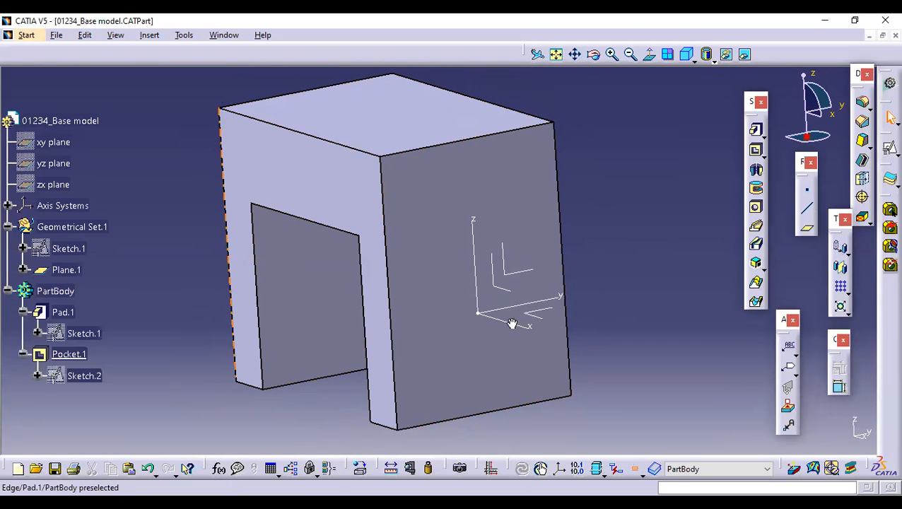
middle_click_drag(487, 326, 408, 377)
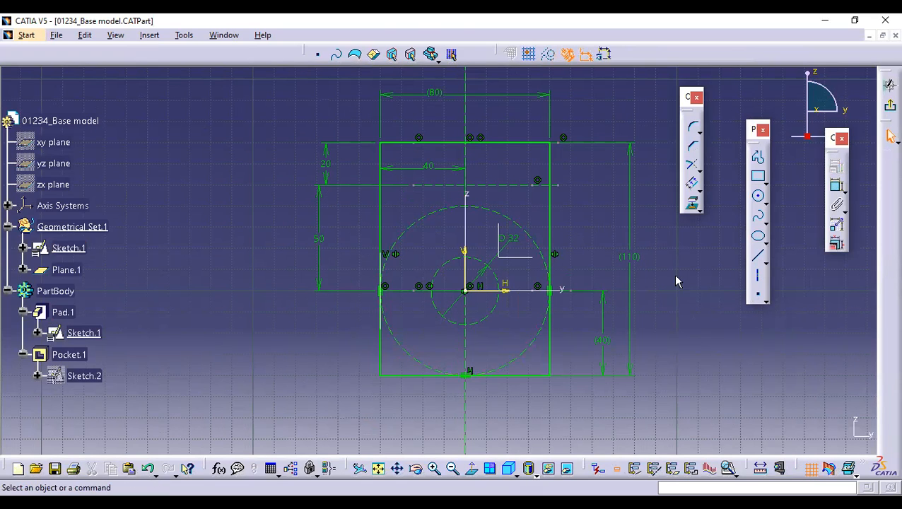
left_click(534, 242)
left_click(480, 261, "ctrl")
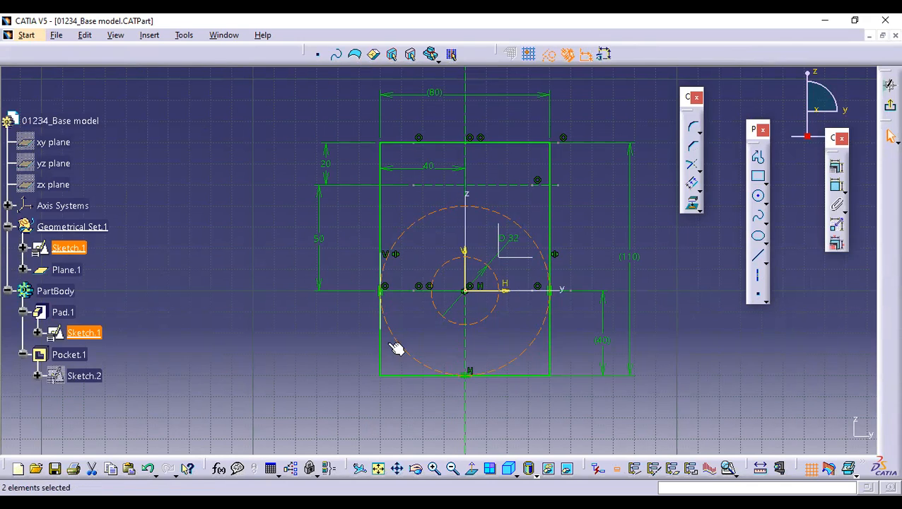
left_click(488, 144, "ctrl")
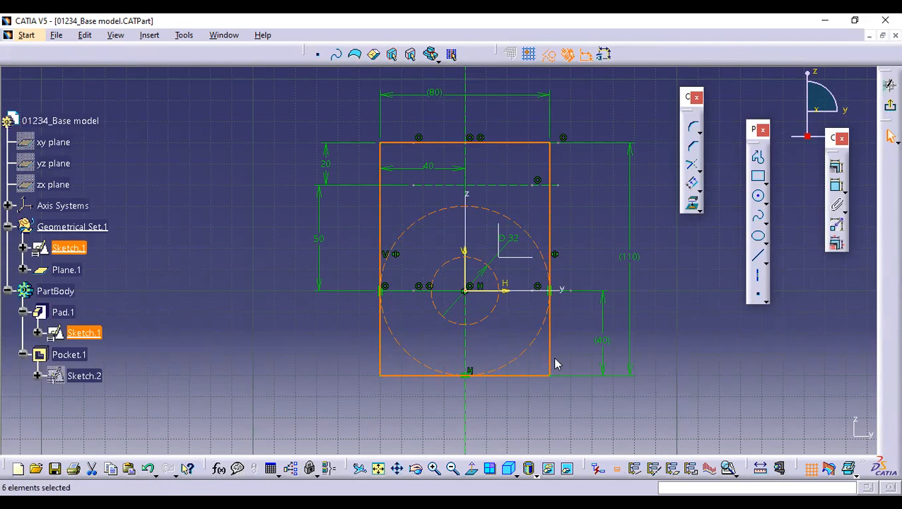
right_click(487, 144)
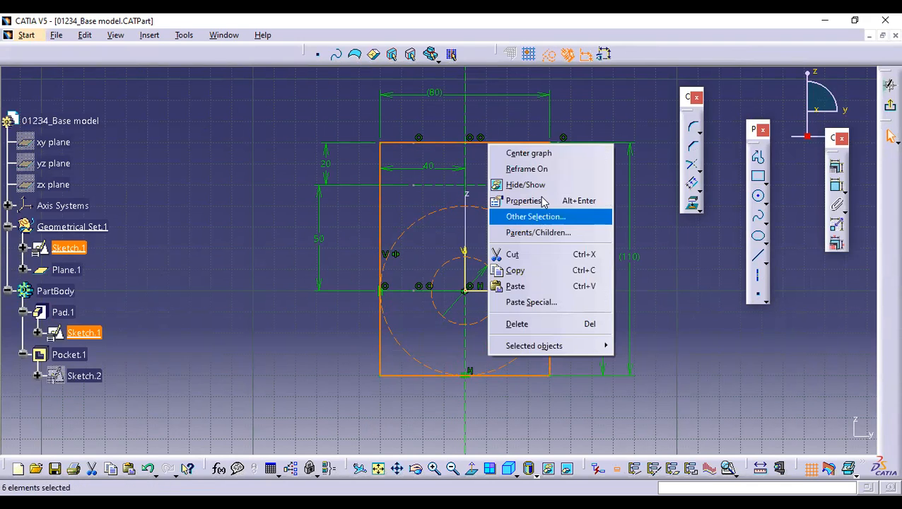
left_click(522, 271)
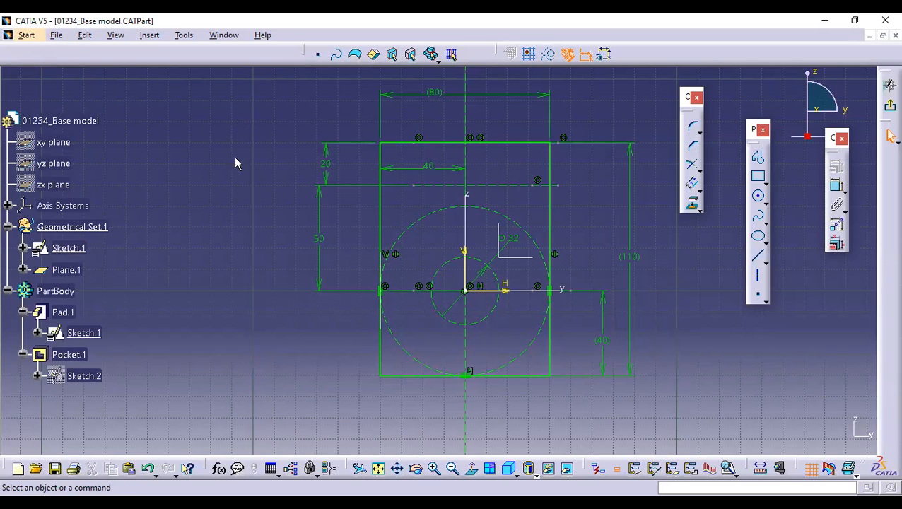
left_click(890, 106)
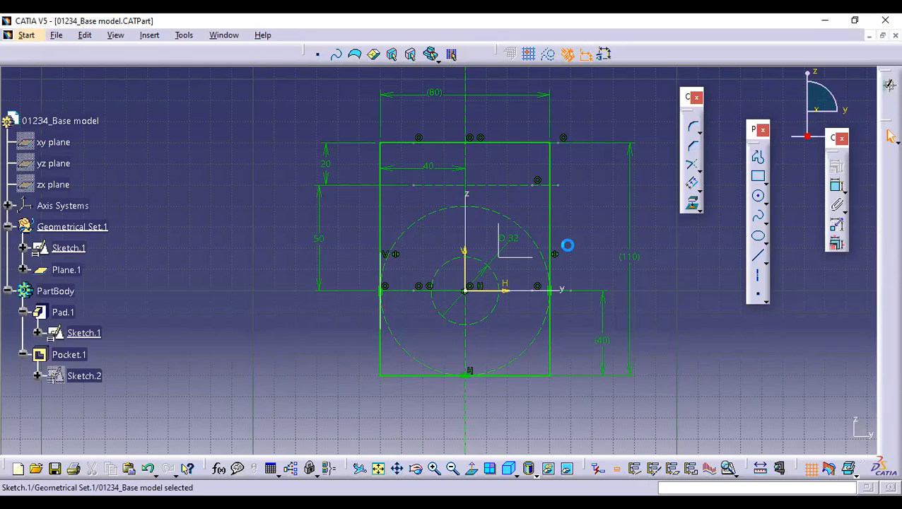
Create a positioned sketch on the absolute axis system's YZ plane and paste the copied geometry into it
middle_click_drag(607, 265, 502, 304)
mouse_move(883, 140)
middle_mouse_down()
mouse_move(886, 155)
mouse_move(333, 283)
mouse_move(503, 282)
mouse_move(494, 292)
mouse_move(660, 346)
mouse_move(605, 322)
mouse_move(621, 264)
middle_mouse_up()
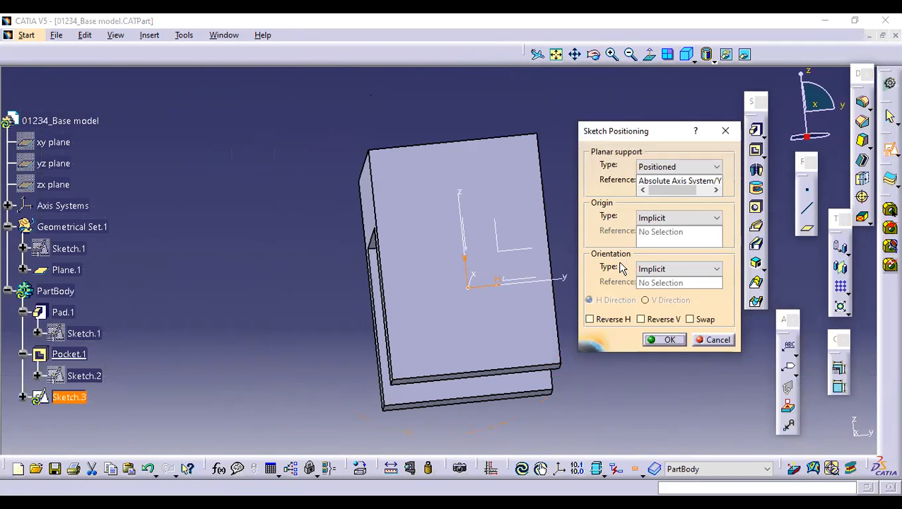
key("Return")
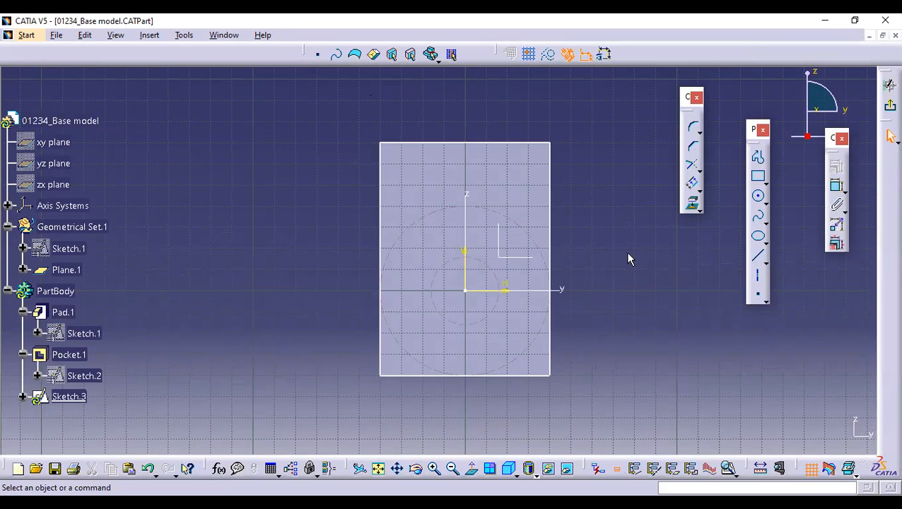
Switch the outer circle to standard geometry and back to construction geometry
left_click(528, 355)
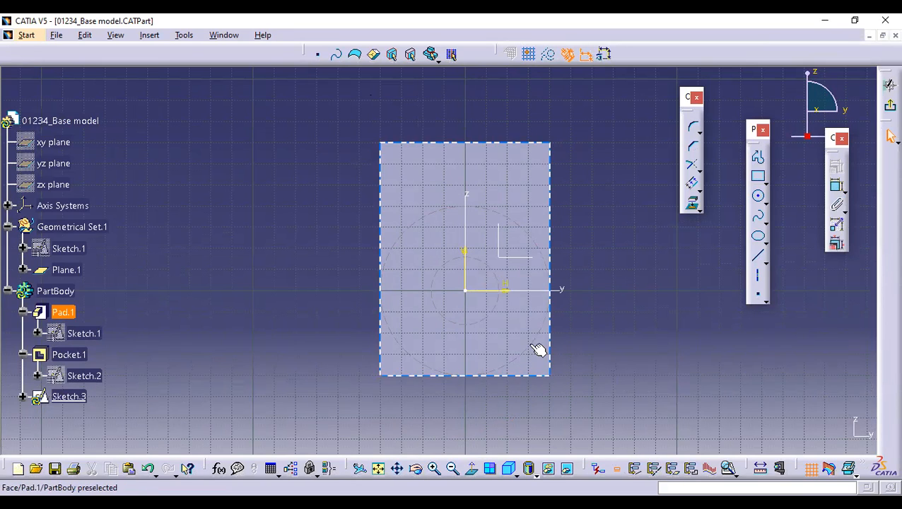
left_click(533, 346)
left_click(549, 57)
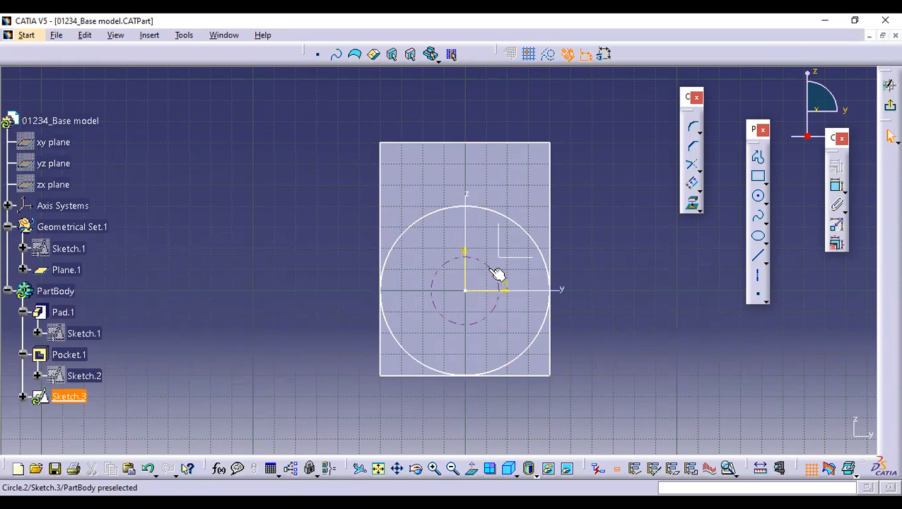
left_click(535, 348)
left_click(551, 57)
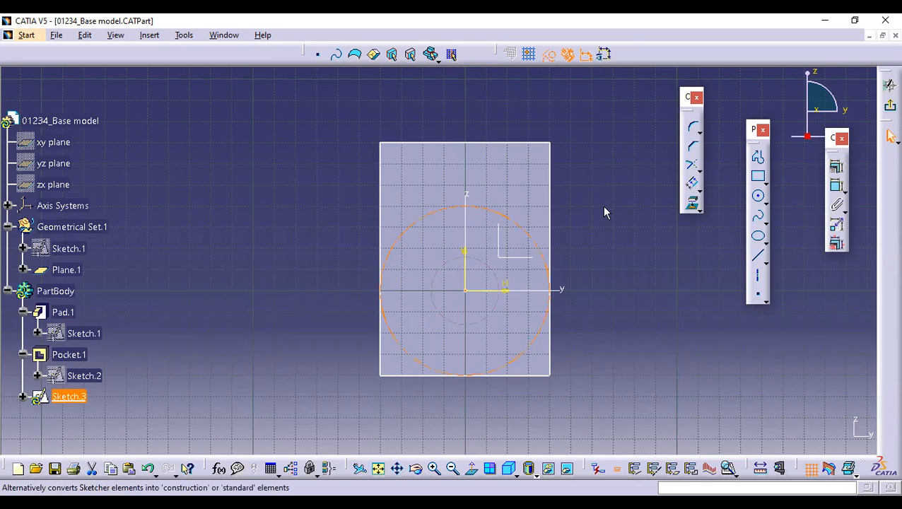
Convert the inner circle to a standard element and dimension its diameter
left_click(498, 308)
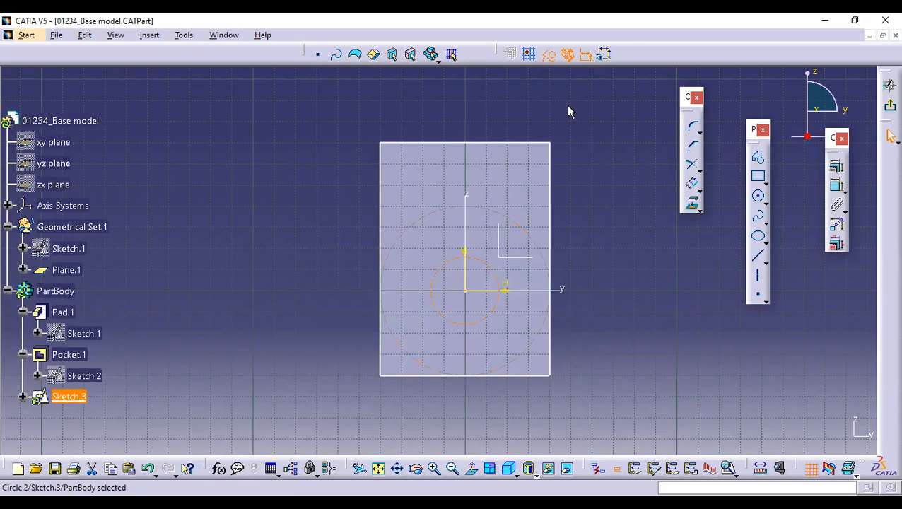
left_click(549, 55)
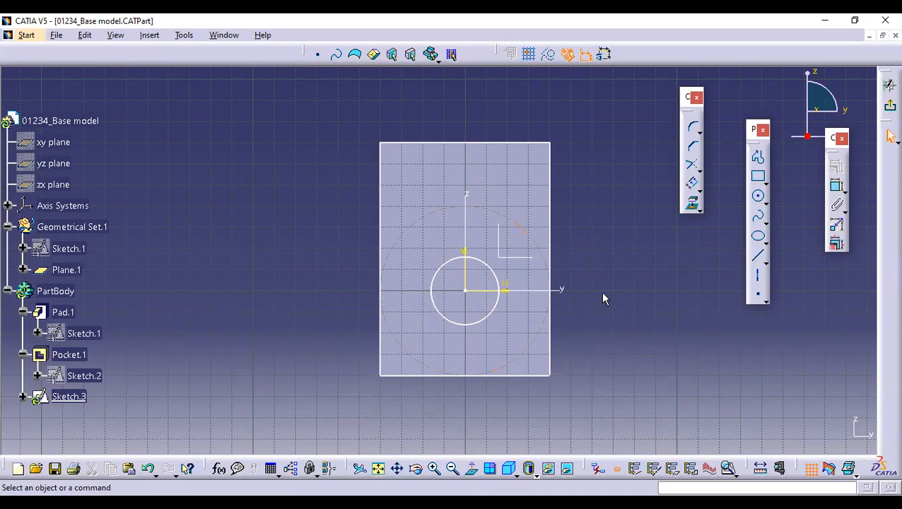
left_click(836, 186)
left_click(836, 187)
left_click(839, 188)
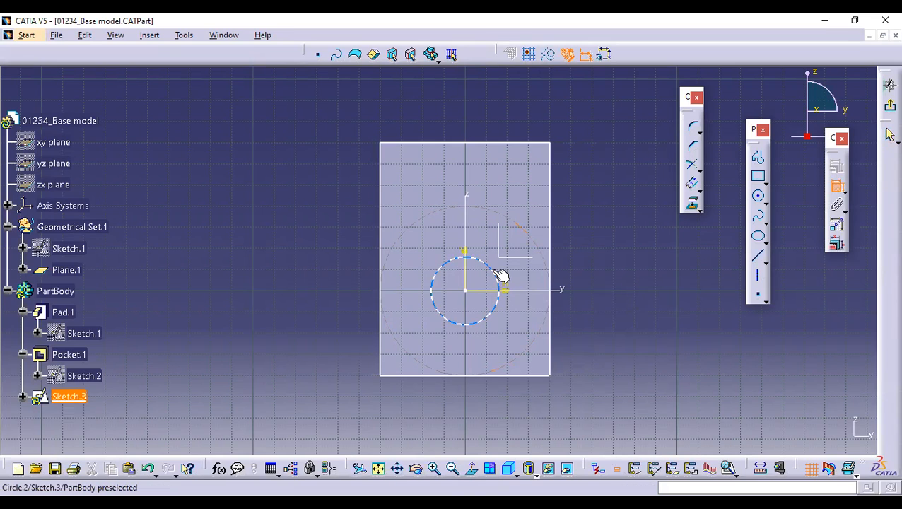
left_click(500, 276)
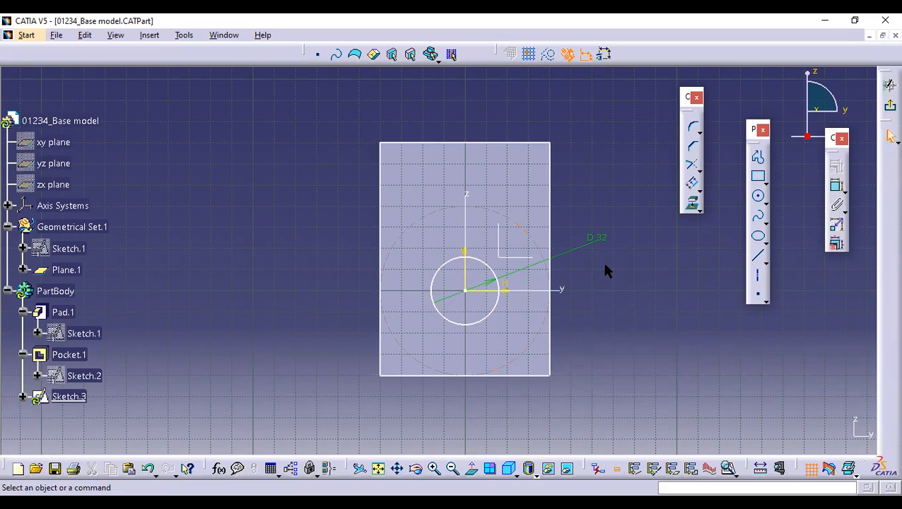
left_click(605, 266)
Delete the inner circle's diameter dimension and the inner circle itself
right_click(595, 239)
left_click(662, 445)
left_click(502, 278)
left_click_drag(528, 270, 540, 292)
right_click(536, 279)
left_click(568, 453)
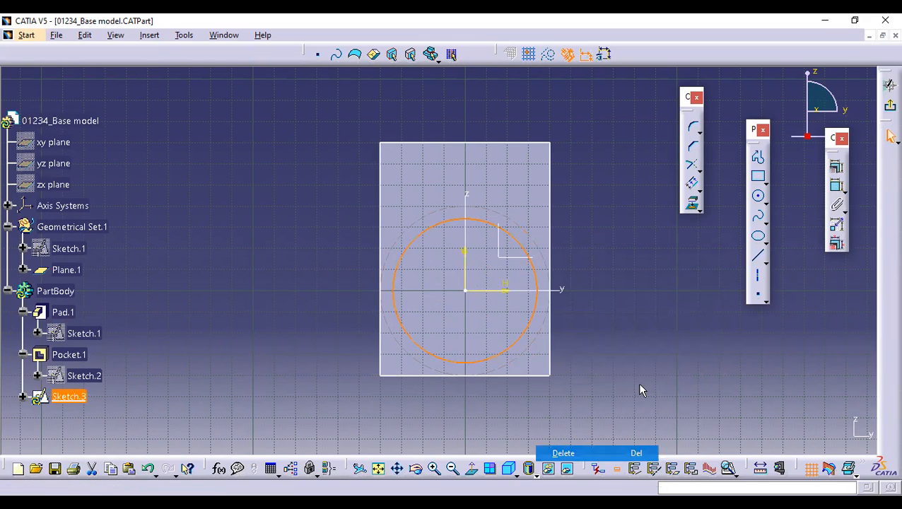
Draw a circle outside the block outline on its positive Y side and set its diameter to 32 mm
left_click(838, 188)
left_click(759, 196)
left_click(596, 244)
left_click(623, 271)
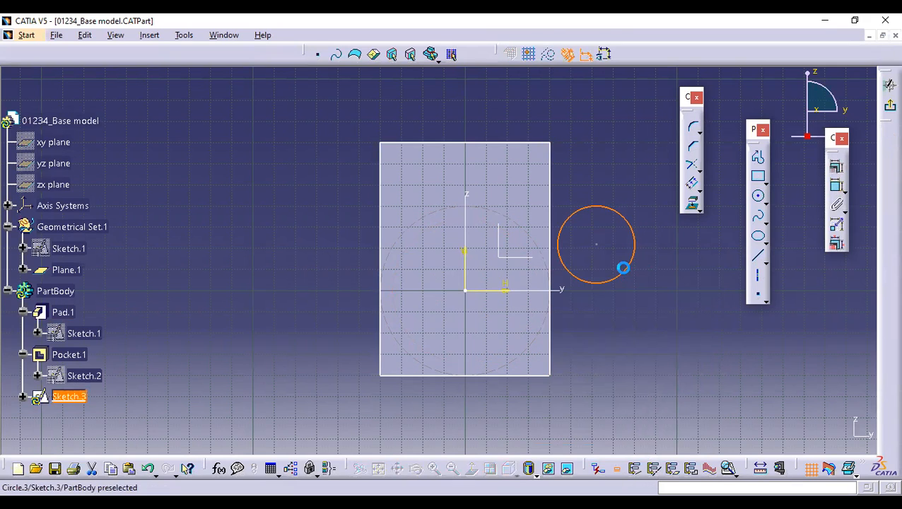
left_click(837, 188)
left_click(624, 216)
double_click(641, 174)
type("32")
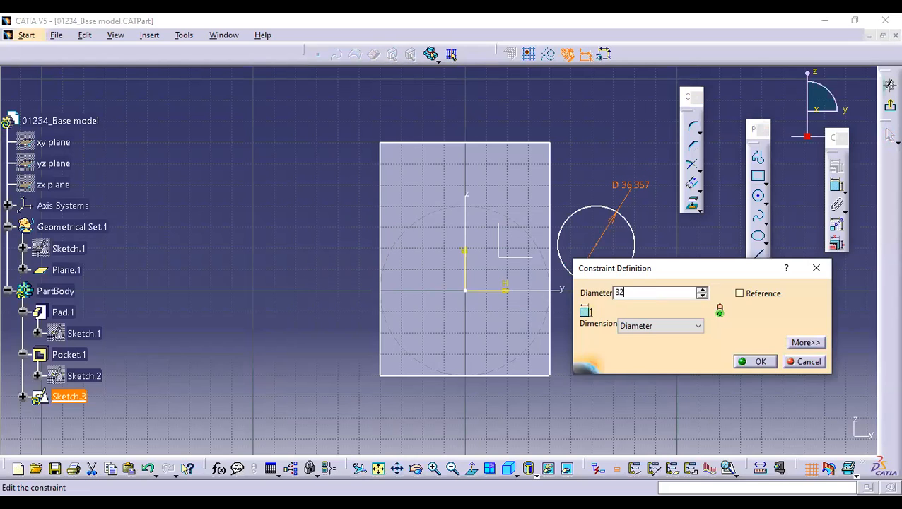
key("Return")
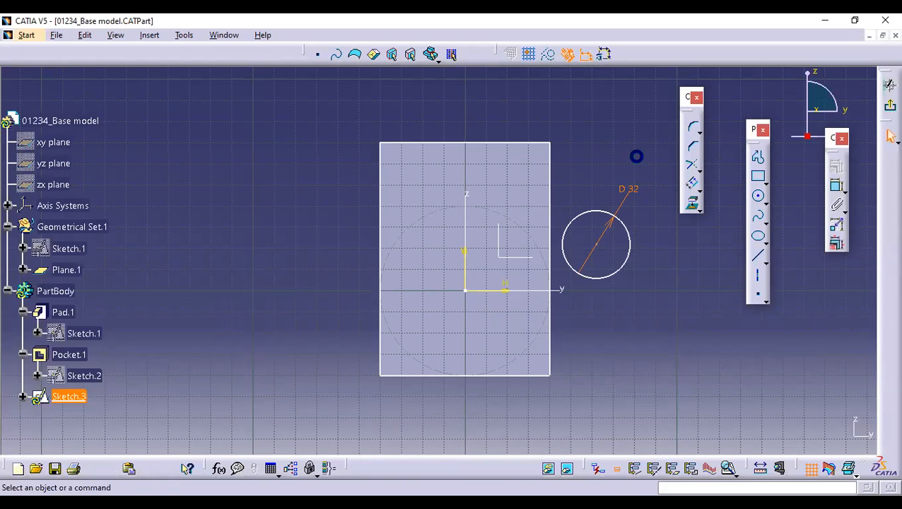
Make the 32 mm circle's centre coincident with the sketch origin
left_click(598, 245)
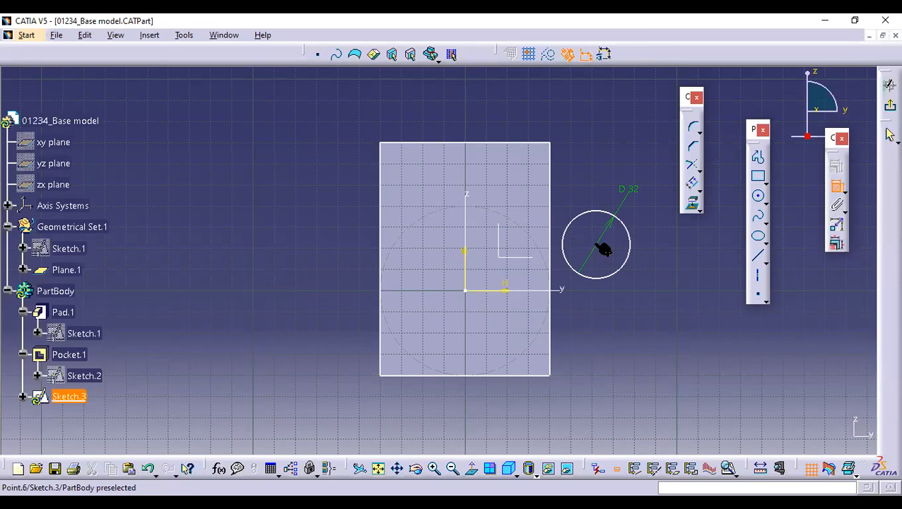
left_click(466, 291)
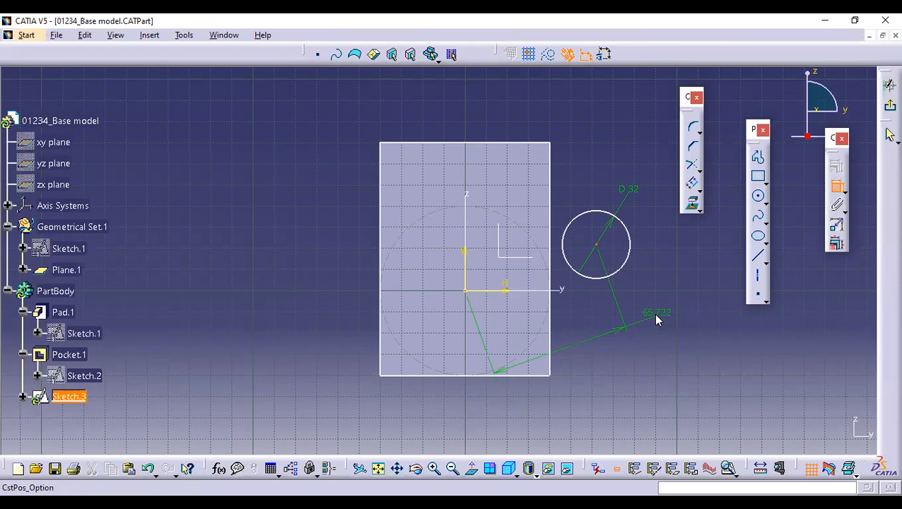
right_click(653, 313)
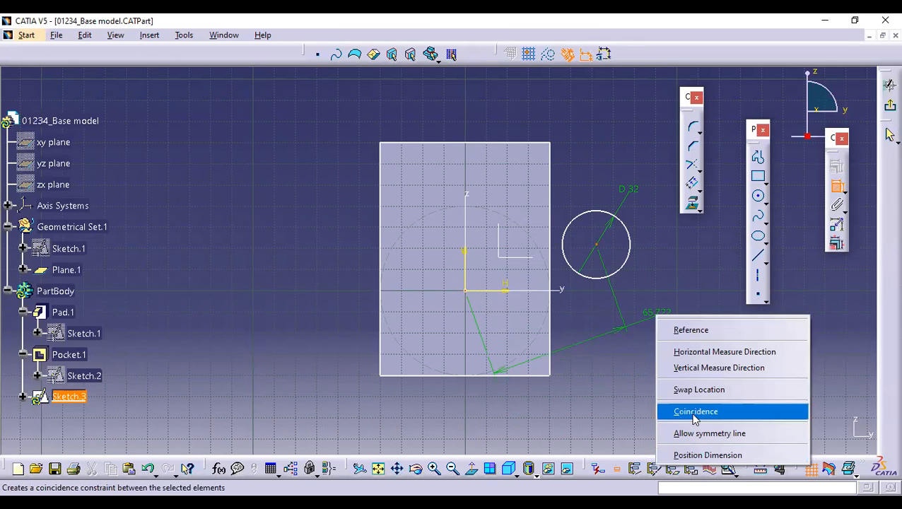
left_click(695, 412)
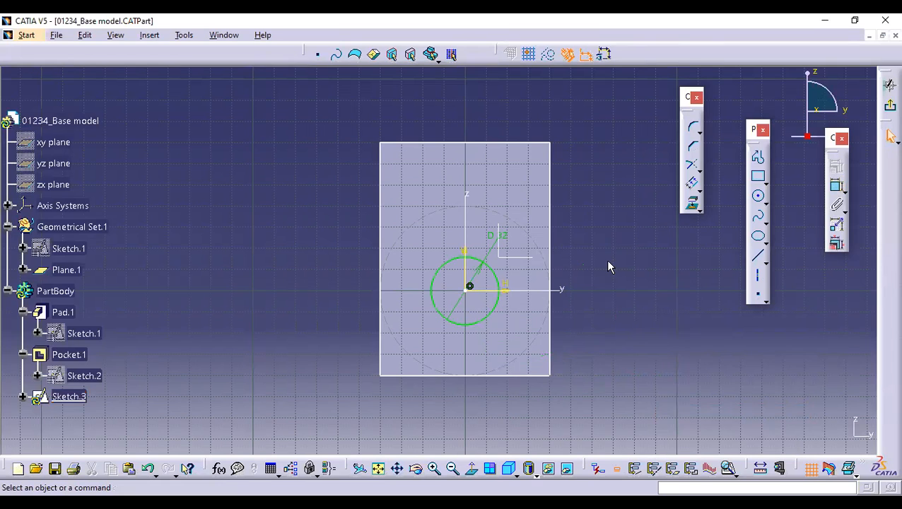
left_click(427, 371)
right_click(426, 367)
left_click(672, 319)
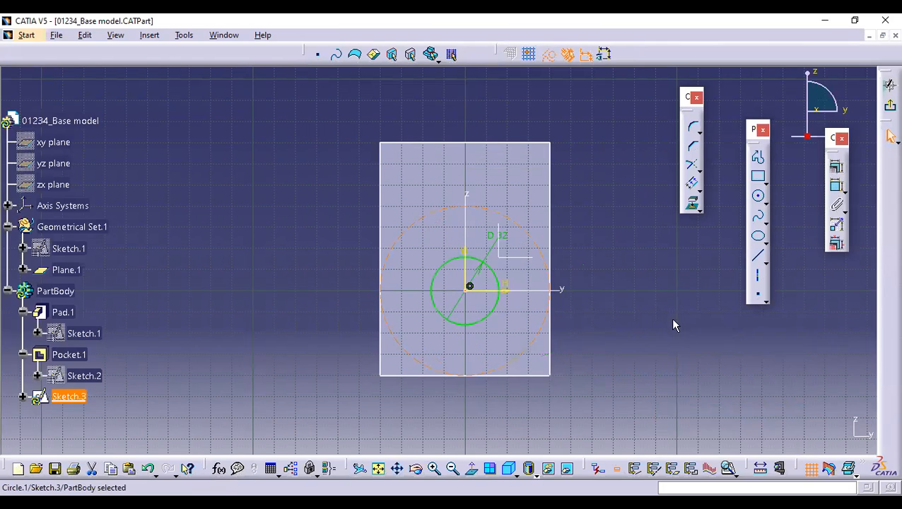
left_click(604, 203)
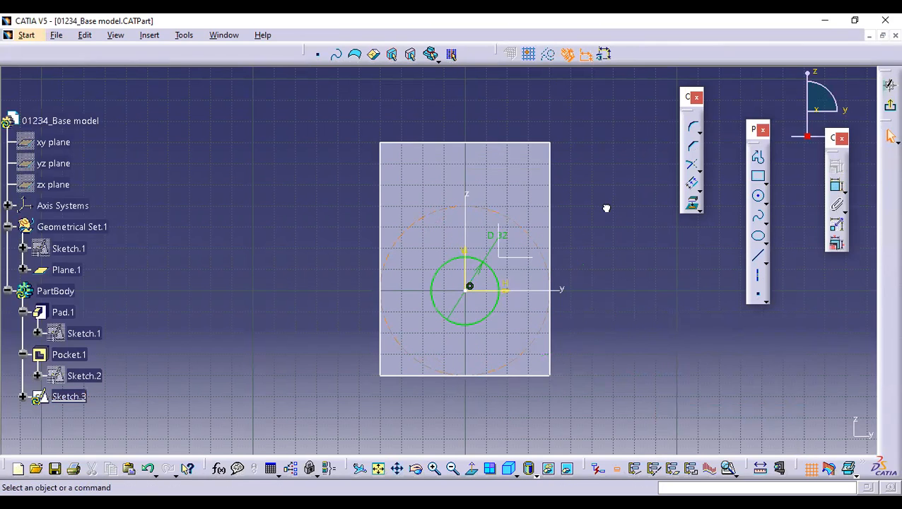
Dimension the diameter of the dashed construction circle around the 32 mm circle
left_click(836, 185)
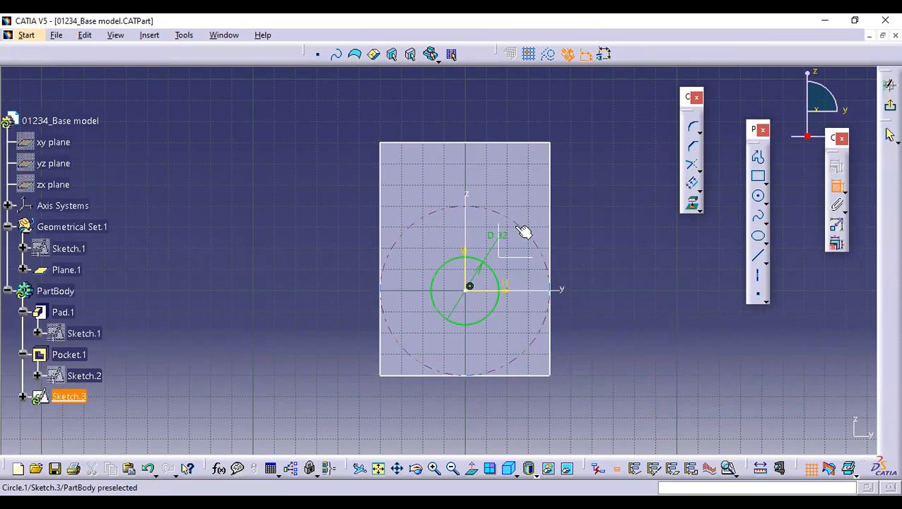
left_click(523, 231)
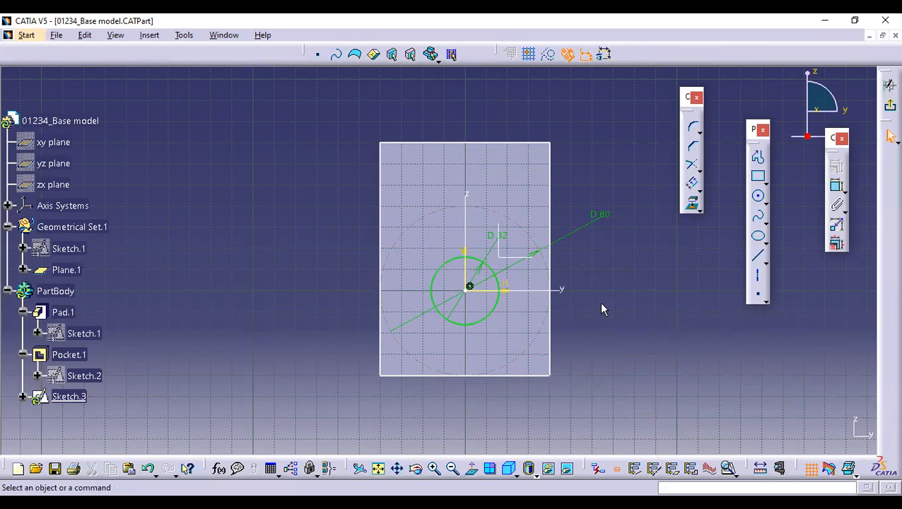
Try a Fix constraint on the block outline's vertical line on the positive Y side and undo it
right_click(550, 211)
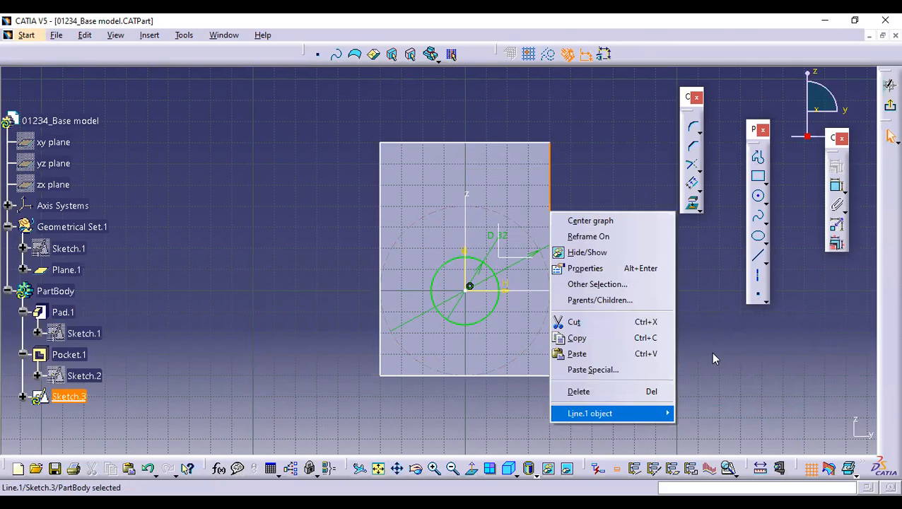
left_click(707, 274)
left_click(557, 339)
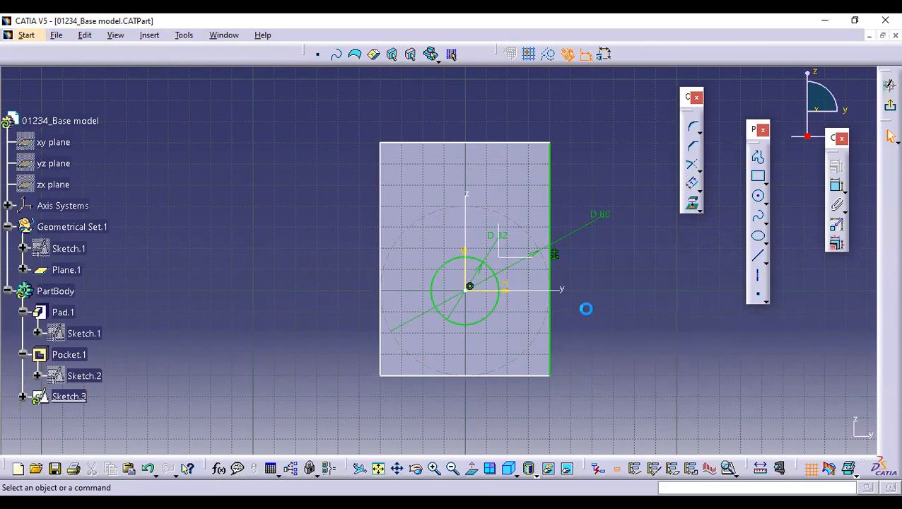
key("ctrl+z")
key("ctrl+z")
key("ctrl+z")
key("ctrl+z")
left_click(586, 308)
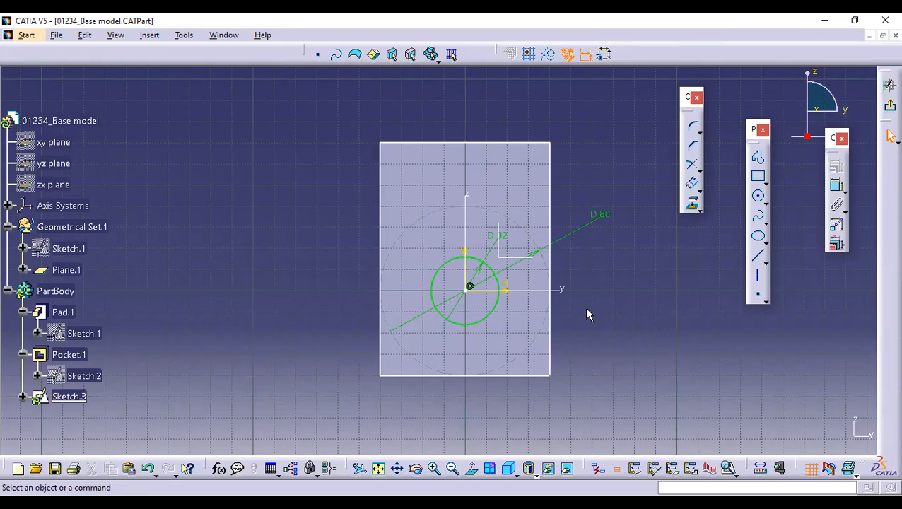
Try to select the whole block outline with Auto Search from its positive Y side line
right_click(550, 327)
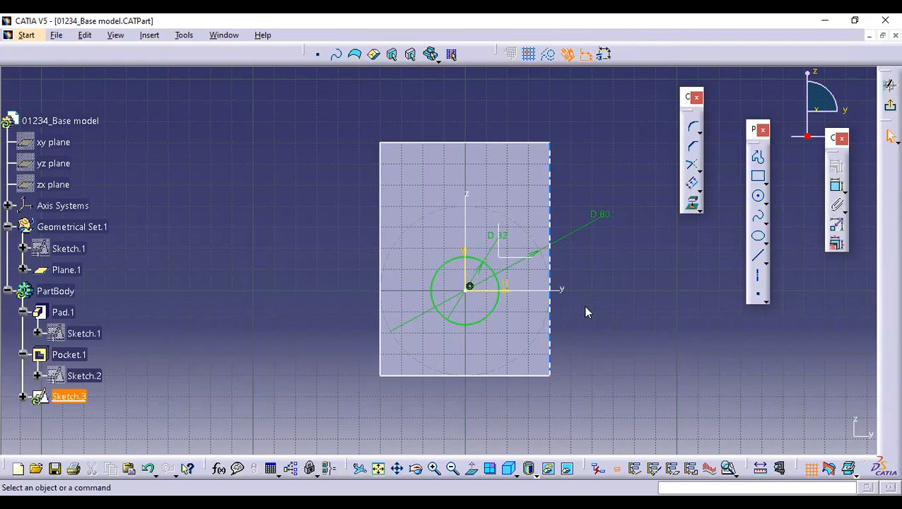
left_click(613, 353)
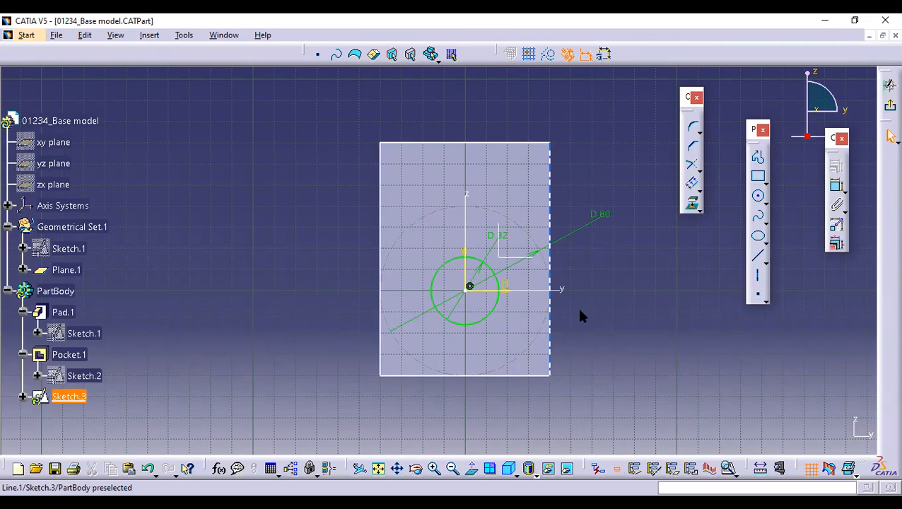
right_click(550, 328)
mouse_move(665, 319)
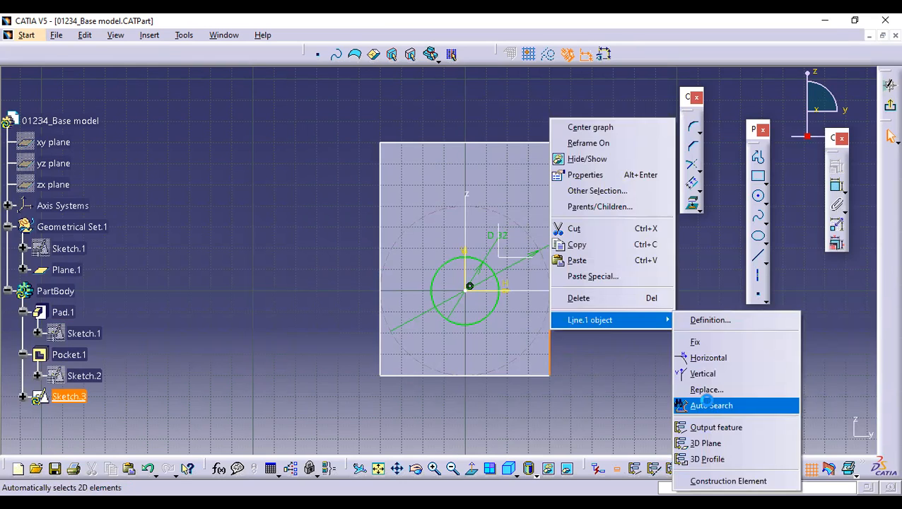
left_click(706, 403)
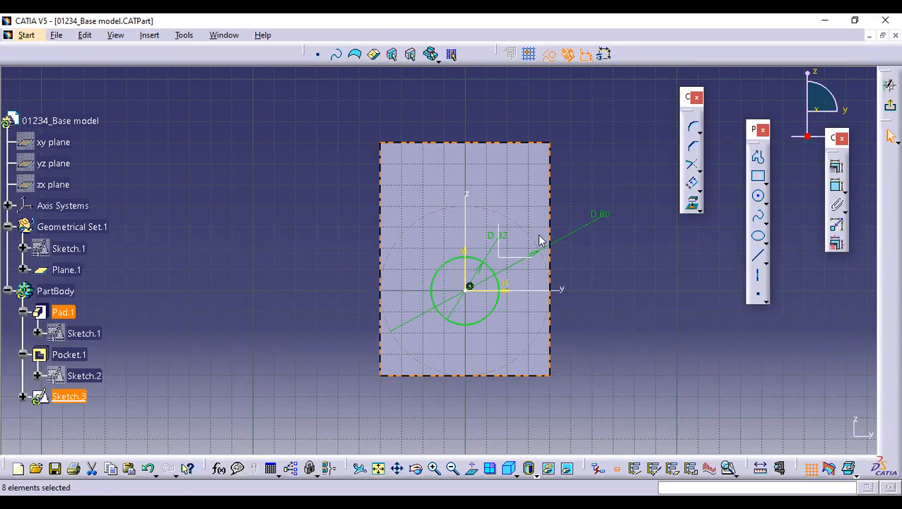
right_click(549, 178)
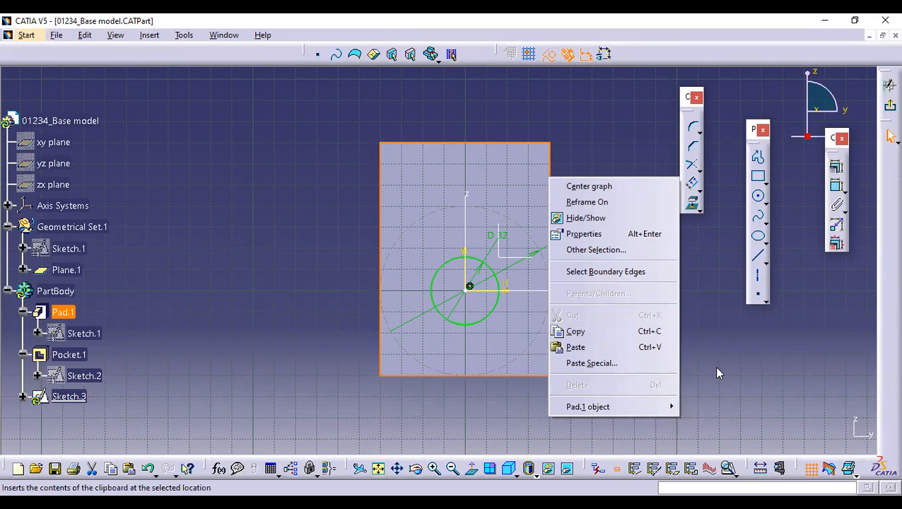
left_click(595, 234)
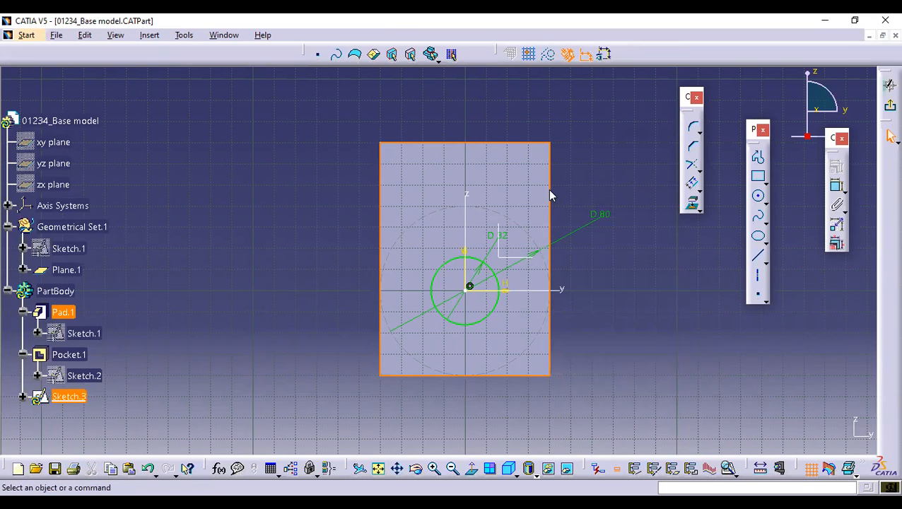
Apply Fix constraints to all four lines of the block outline
right_click(548, 189)
mouse_move(608, 394)
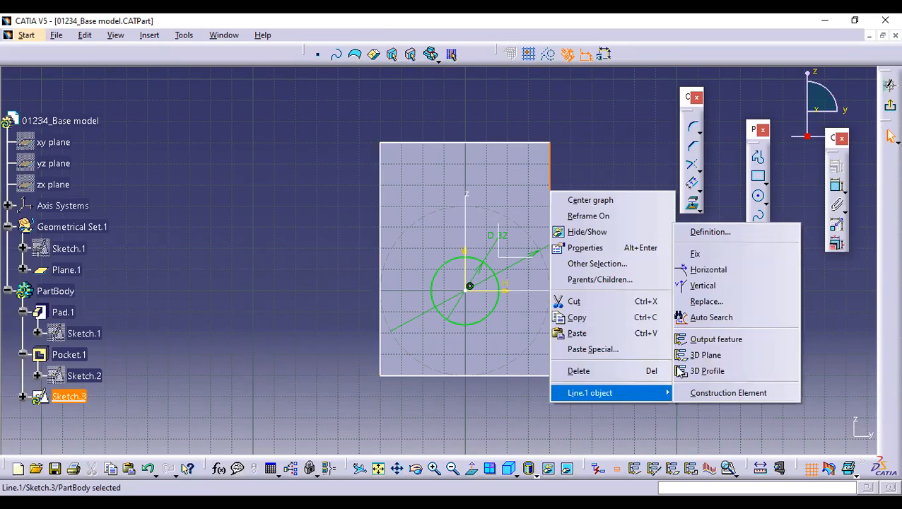
left_click(700, 254)
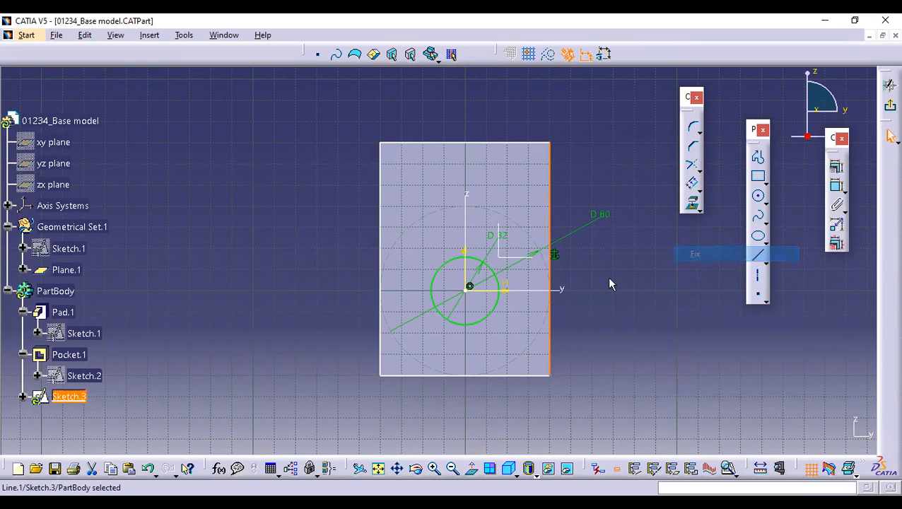
left_click(390, 218)
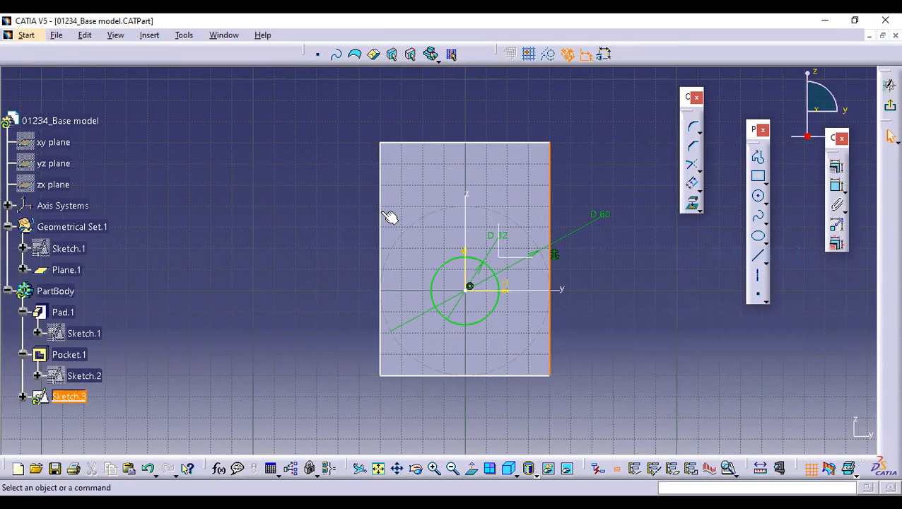
left_click(417, 143)
left_click(381, 283, "ctrl")
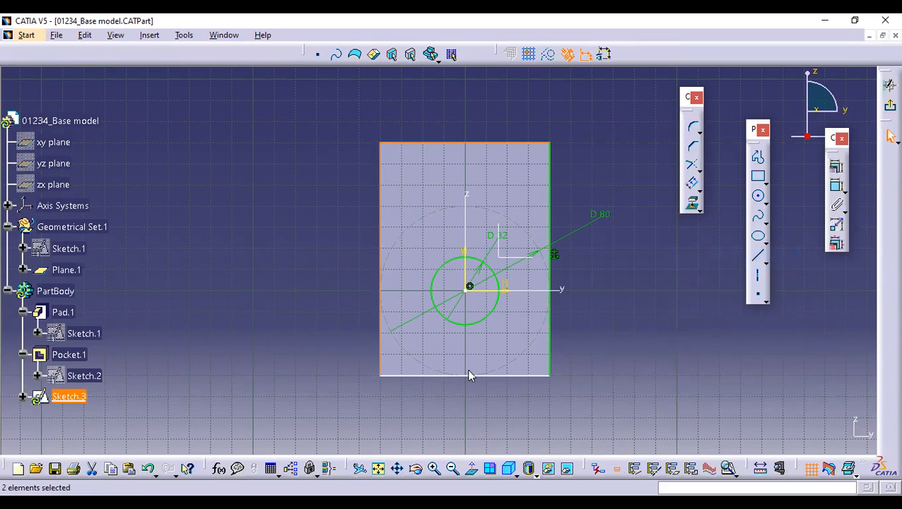
left_click(470, 378, "ctrl")
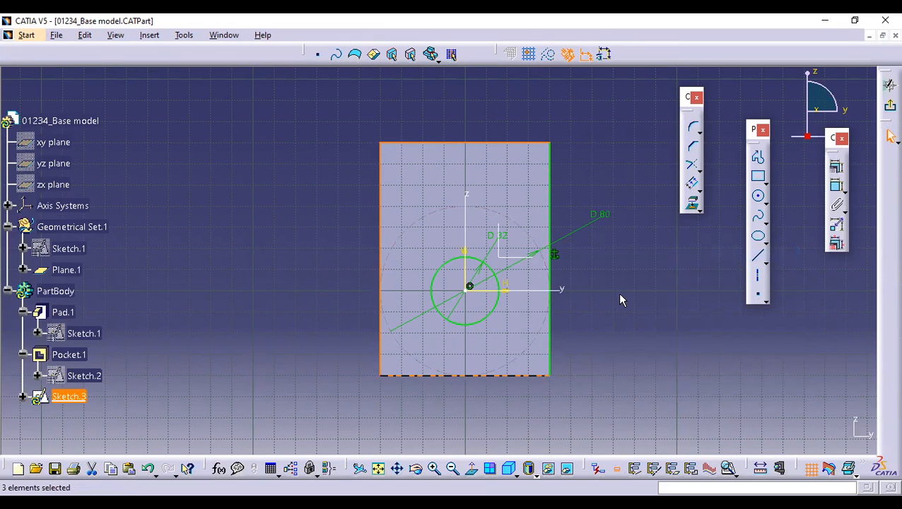
right_click(545, 166)
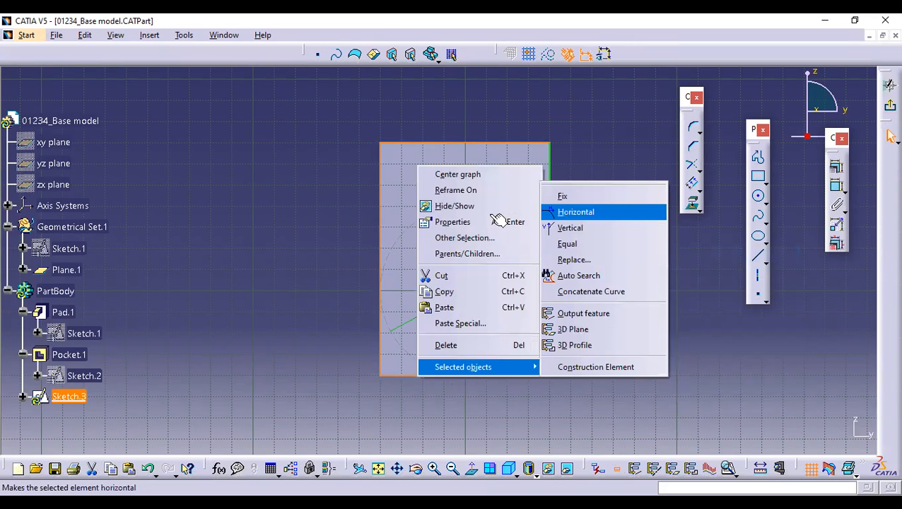
left_click(566, 196)
Fix the outer construction circle and turn its diameter dimension into a reference dimension
right_click(488, 369)
mouse_move(536, 418)
left_click(652, 323)
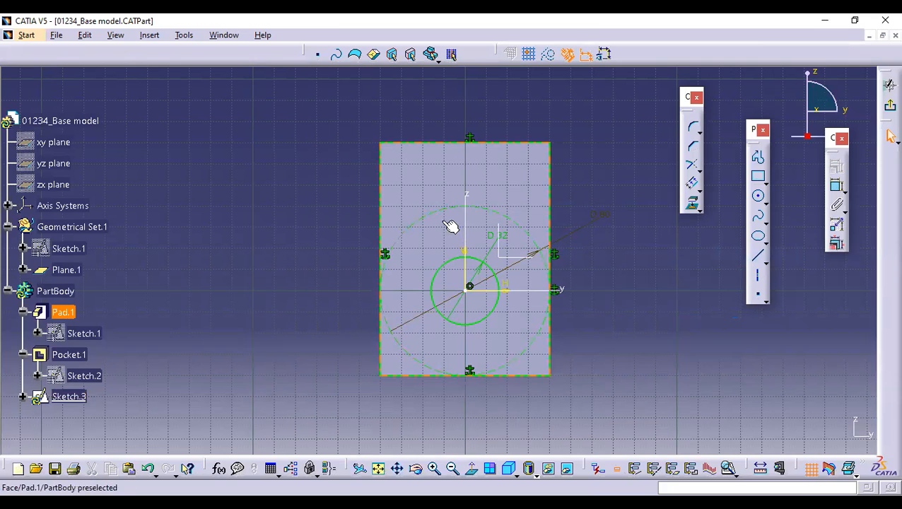
left_click(599, 219)
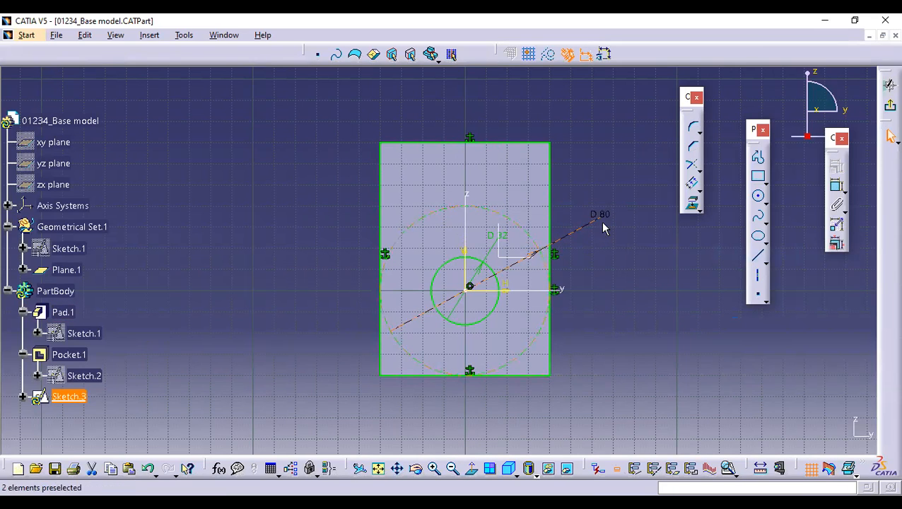
double_click(604, 222)
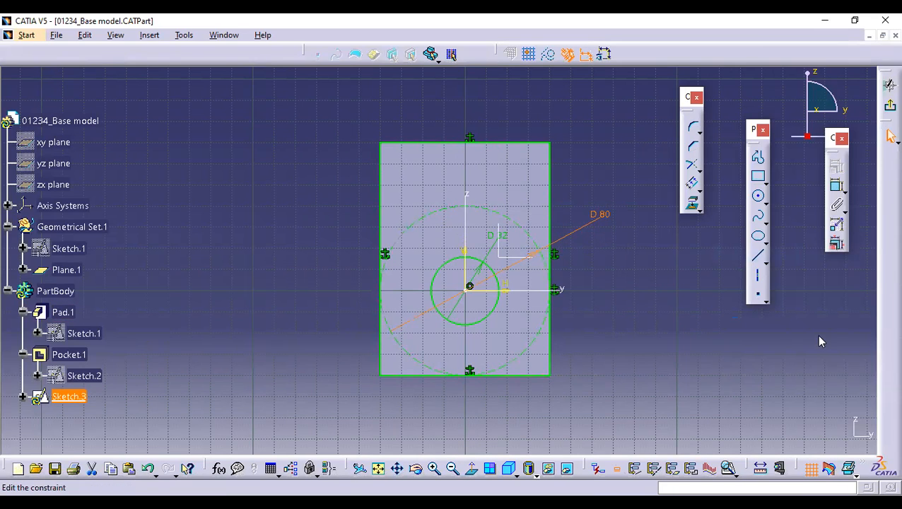
left_click(758, 295)
left_click(748, 361)
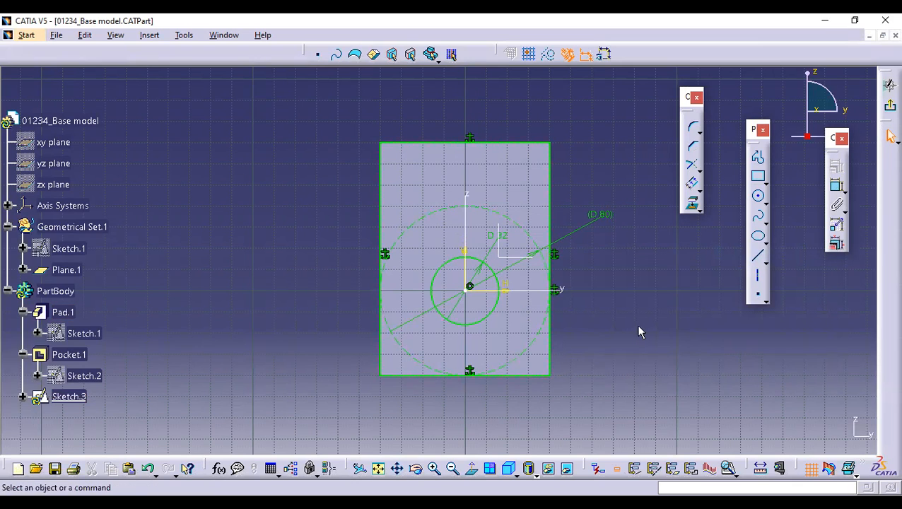
Convert the whole block outline, selected with Auto Search, to construction elements and exit the sketch
left_click(509, 144)
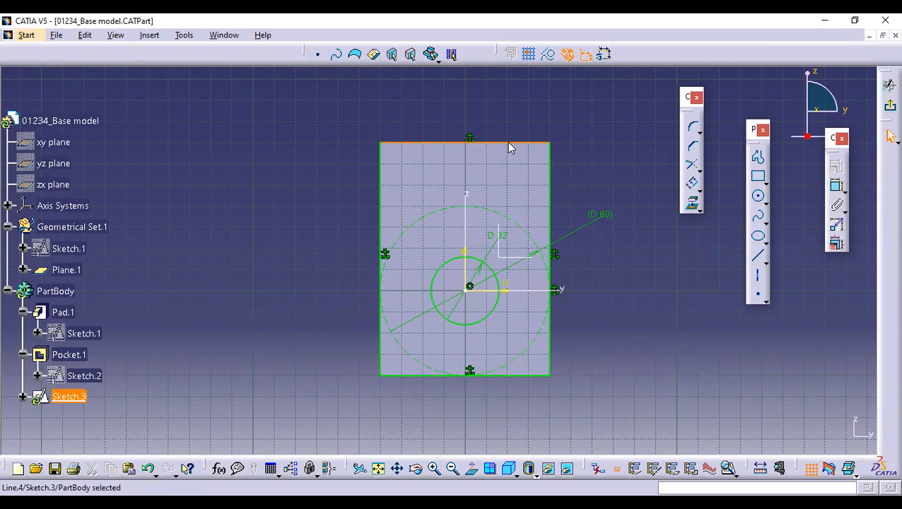
right_click(509, 143)
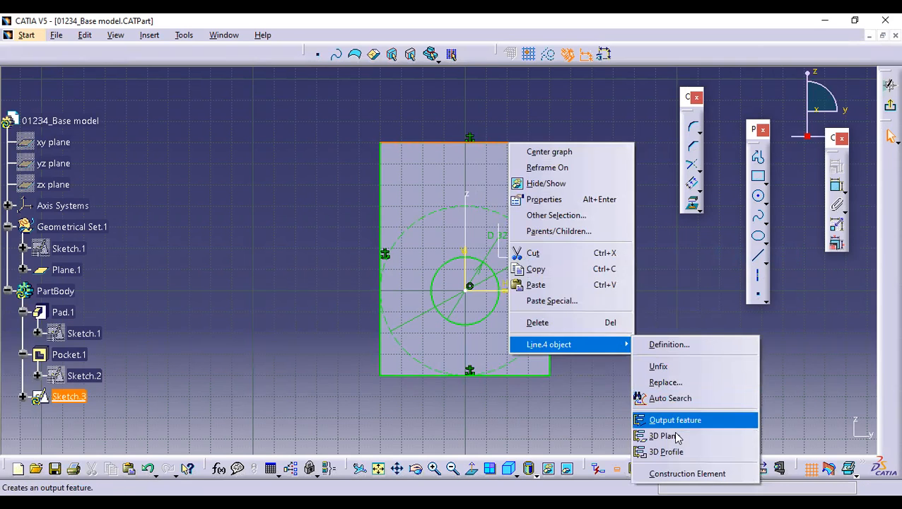
left_click(668, 398)
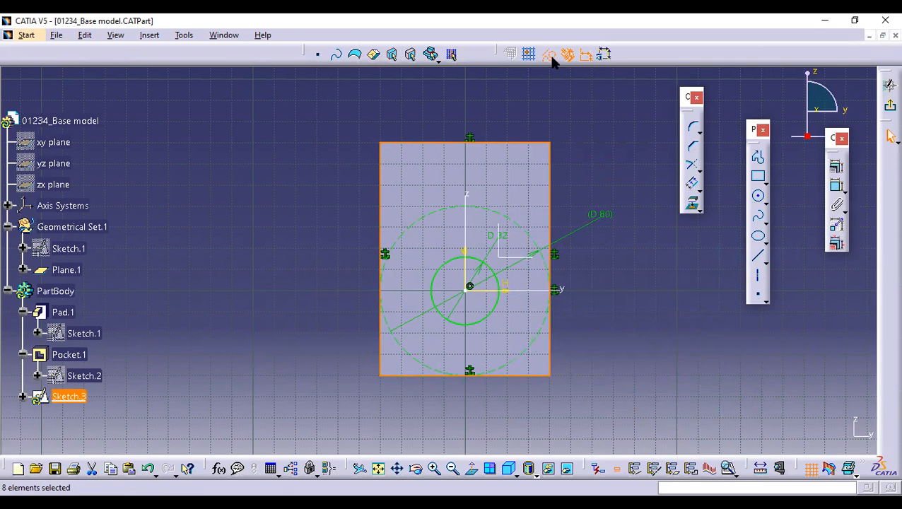
left_click(612, 163)
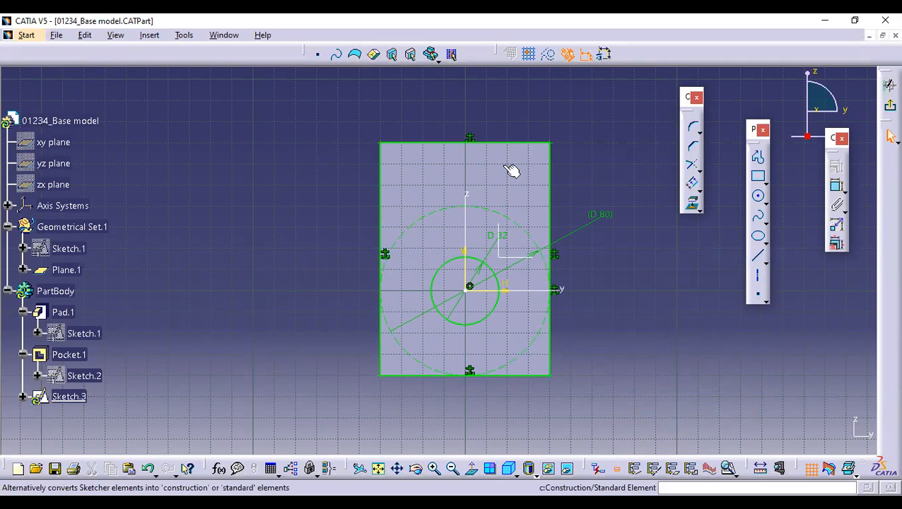
right_click(502, 143)
mouse_move(542, 344)
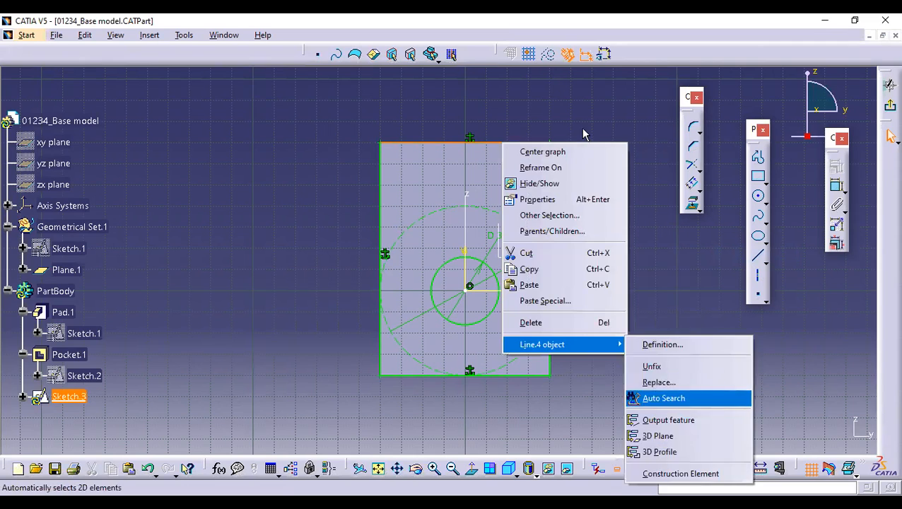
key("Return")
left_click(889, 104)
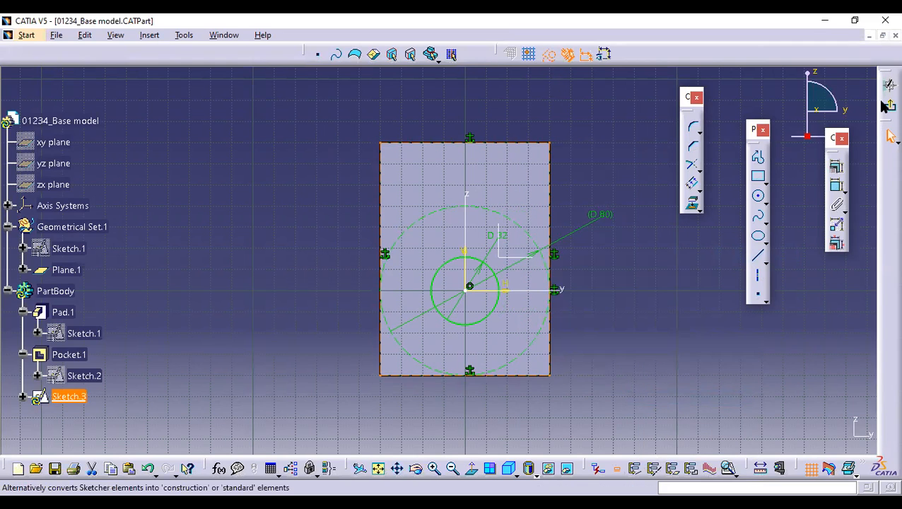
left_click(890, 85)
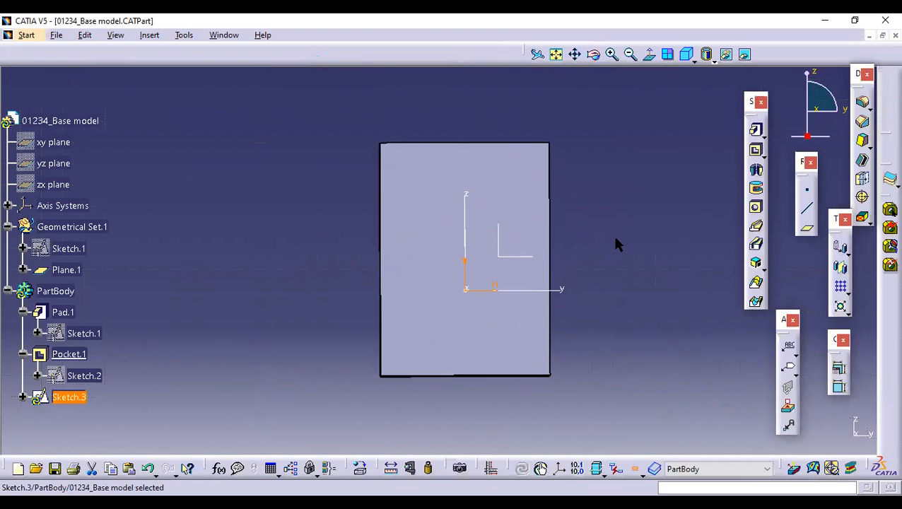
Cut a 122 mm deep pocket through both legs of the block from the 32 mm circle sketch
mouse_move(625, 238)
middle_mouse_down()
mouse_move(596, 209)
mouse_move(559, 206)
mouse_move(507, 180)
middle_mouse_up()
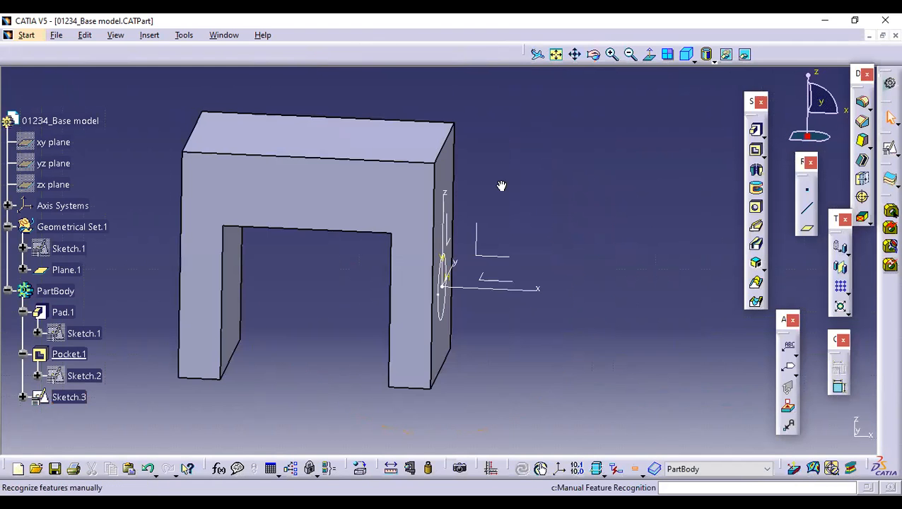
middle_click_drag(554, 318, 757, 155)
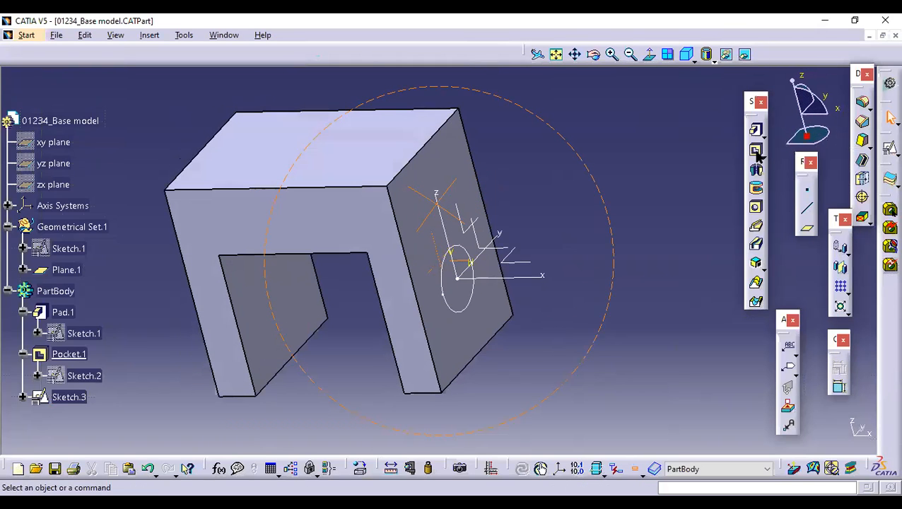
middle_click_drag(439, 268, 518, 216)
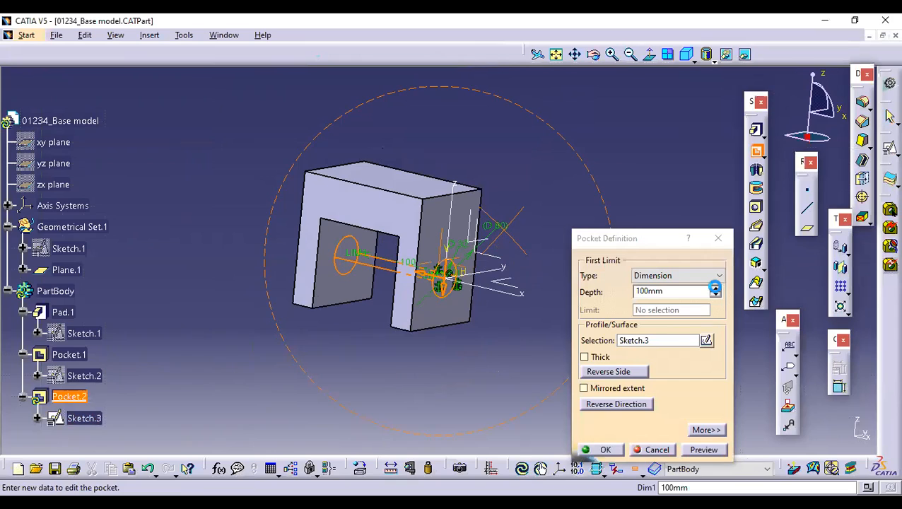
left_click(716, 288)
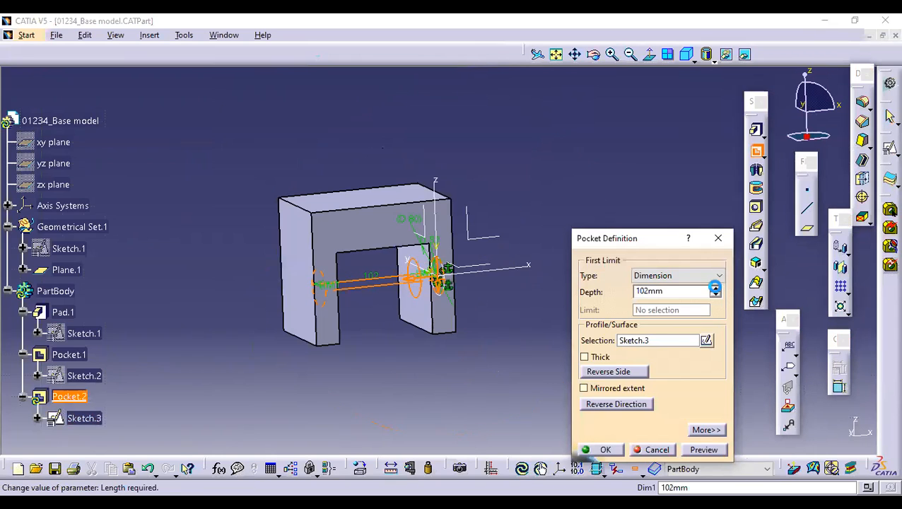
left_click(715, 288)
left_click(715, 288)
left_click(715, 287)
left_click(715, 288)
left_click(716, 288)
left_click(715, 287)
left_click(716, 288)
left_click(716, 288)
left_click(716, 288)
left_click(716, 287)
left_click(715, 288)
left_click(715, 287)
left_click(715, 288)
left_click(716, 288)
left_click(715, 288)
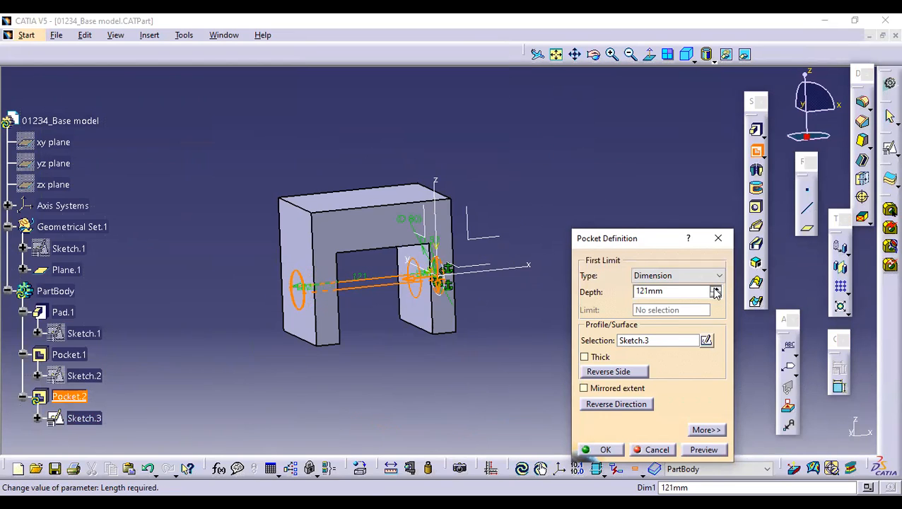
left_click(715, 289)
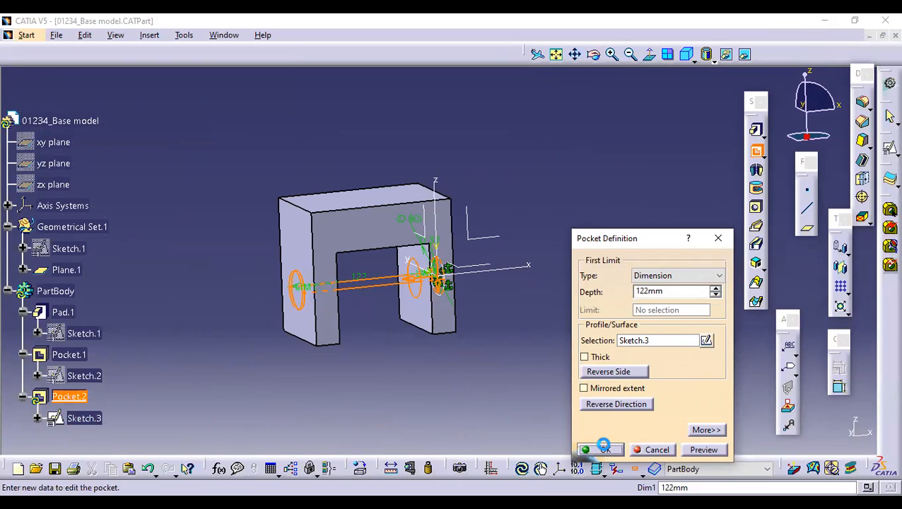
middle_click_drag(508, 303, 326, 309)
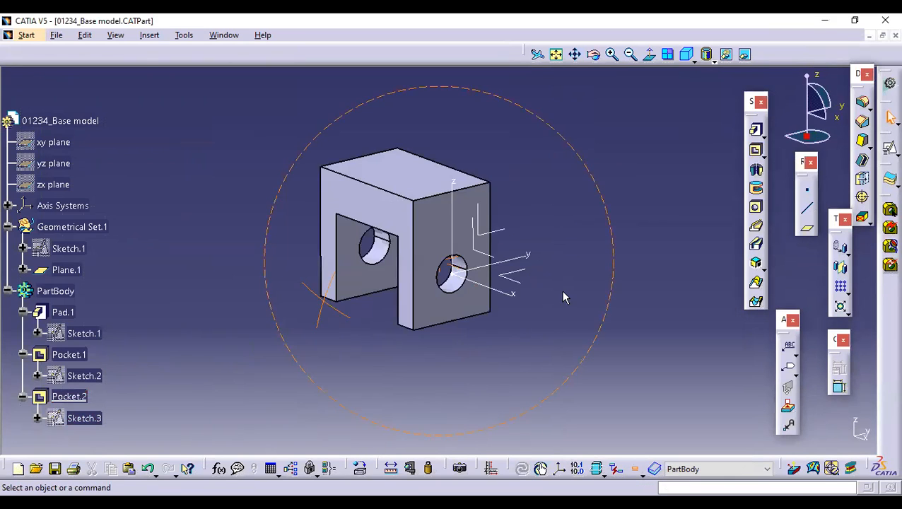
Start a Measure Between measurement with the circular edge of the front leg's hole as the first selection
middle_click_drag(564, 298, 375, 244)
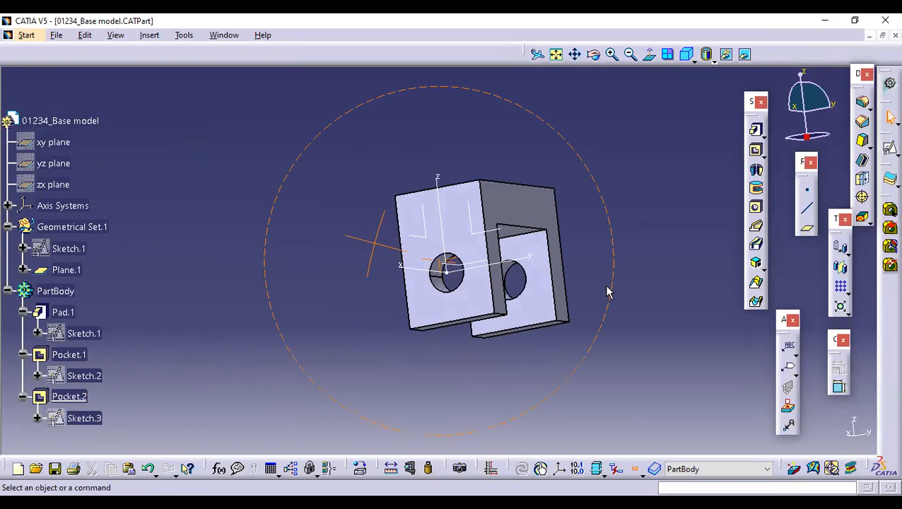
middle_click_drag(606, 292, 539, 281)
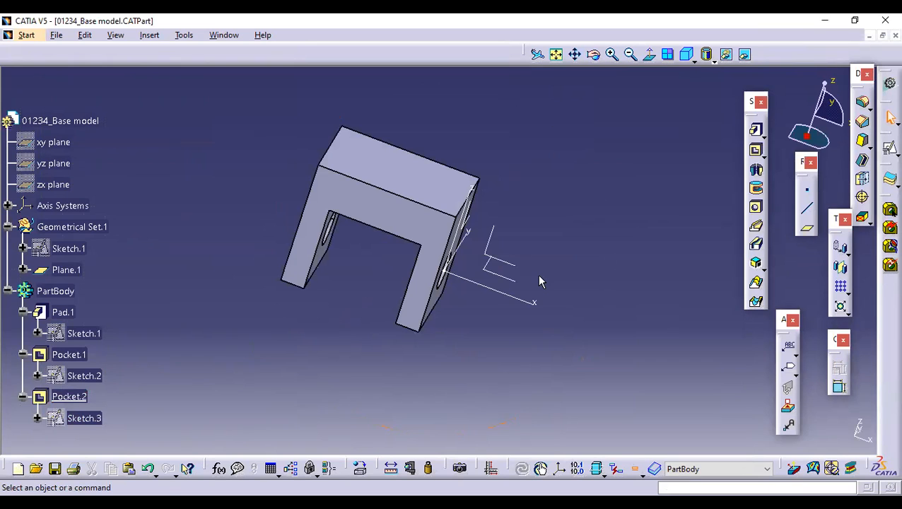
middle_click_drag(482, 302, 461, 297)
middle_click(461, 297)
middle_click_drag(408, 476, 416, 279)
left_click(410, 469)
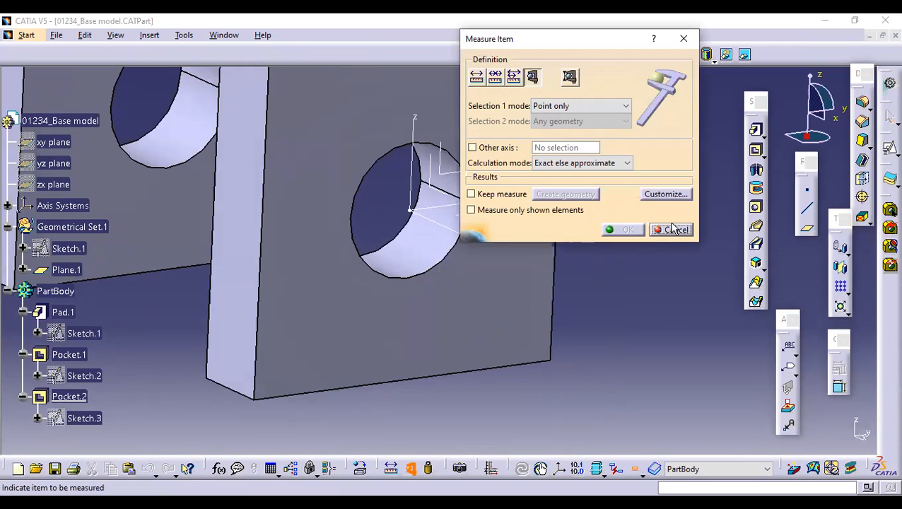
left_click(422, 275)
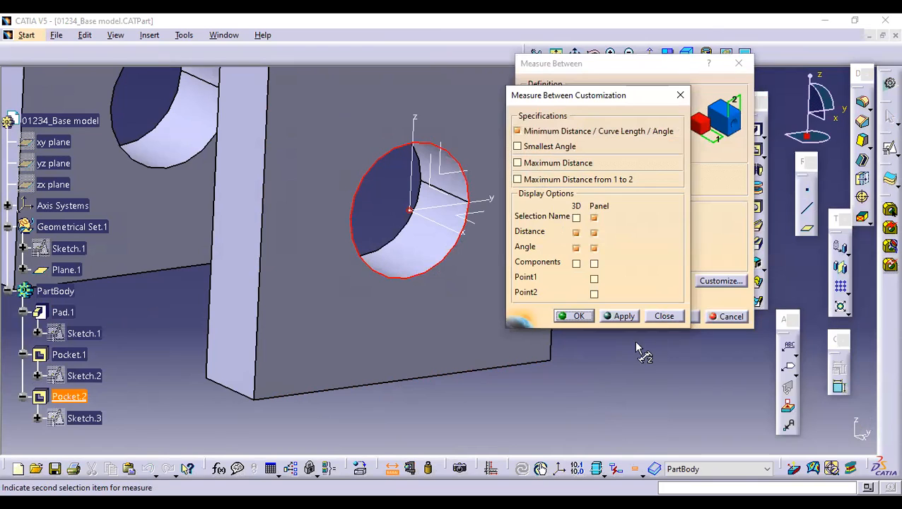
Enable components in 3D and panel, both points in the panel, and the 3D selection name for Measure Between results
left_click(576, 263)
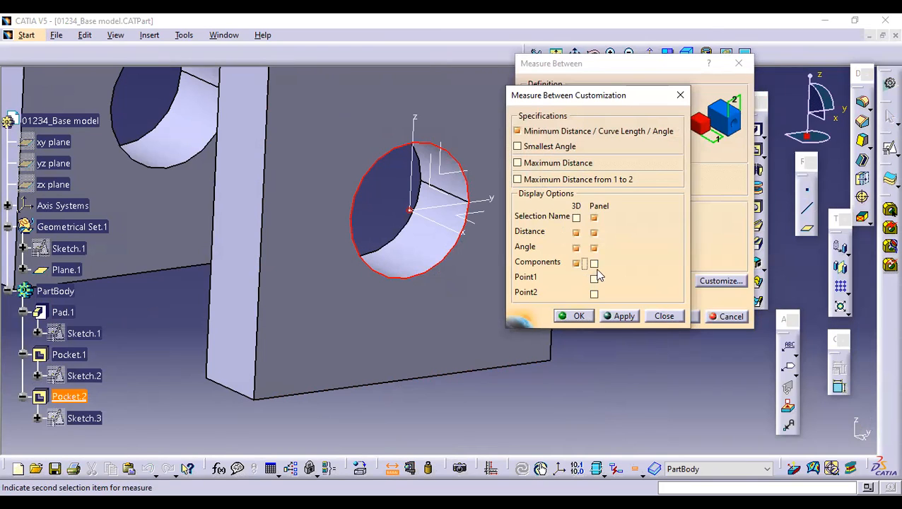
left_click(594, 263)
left_click(593, 292)
left_click(594, 278)
left_click(577, 218)
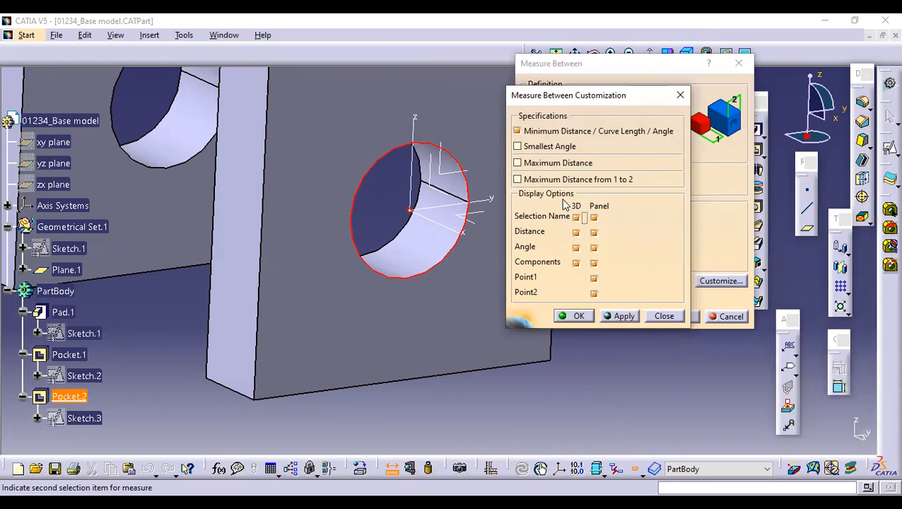
Keep only minimum distance as the measured specification without angle display, apply the customization, and cancel the measurement
left_click(518, 163)
left_click(517, 132)
left_click(519, 132)
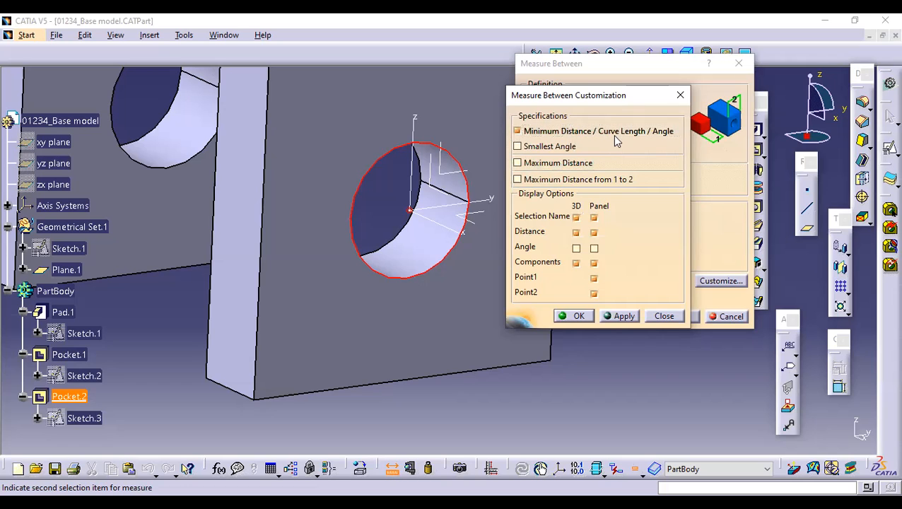
left_click(621, 318)
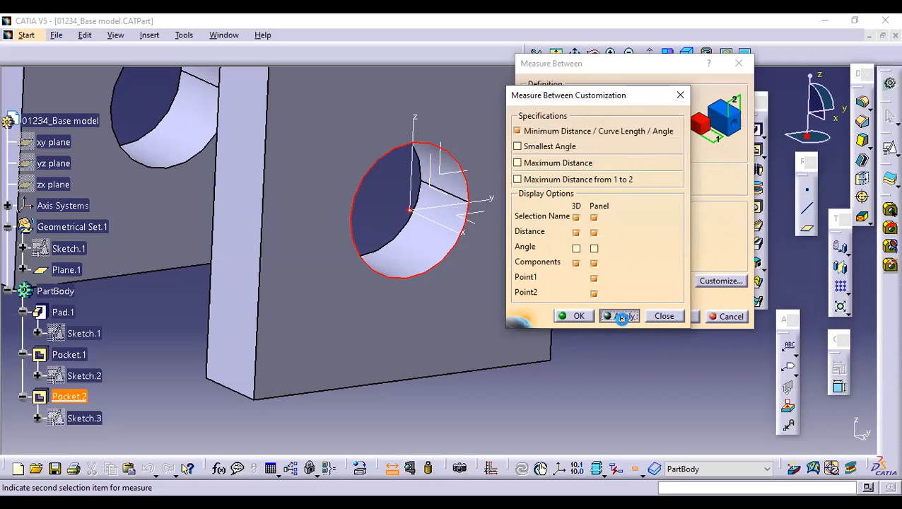
left_click(621, 318)
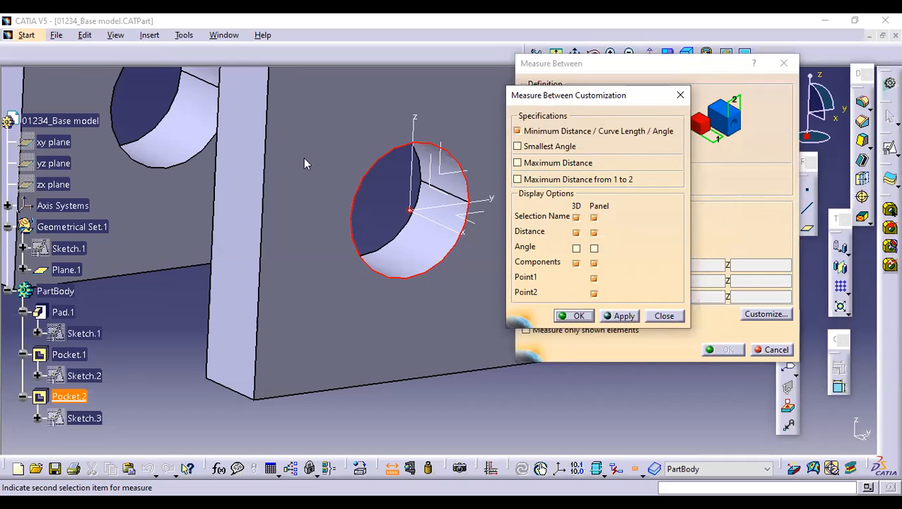
left_click_drag(631, 94, 295, 158)
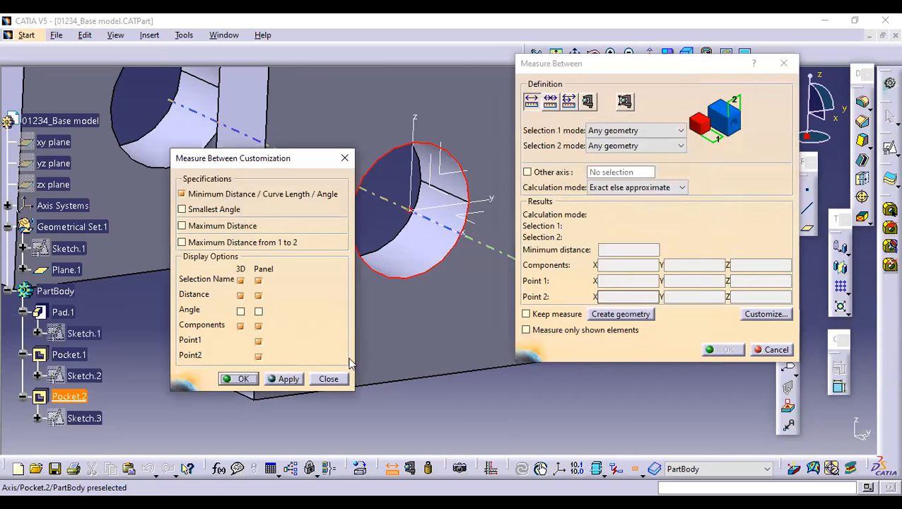
left_click_drag(261, 158, 350, 136)
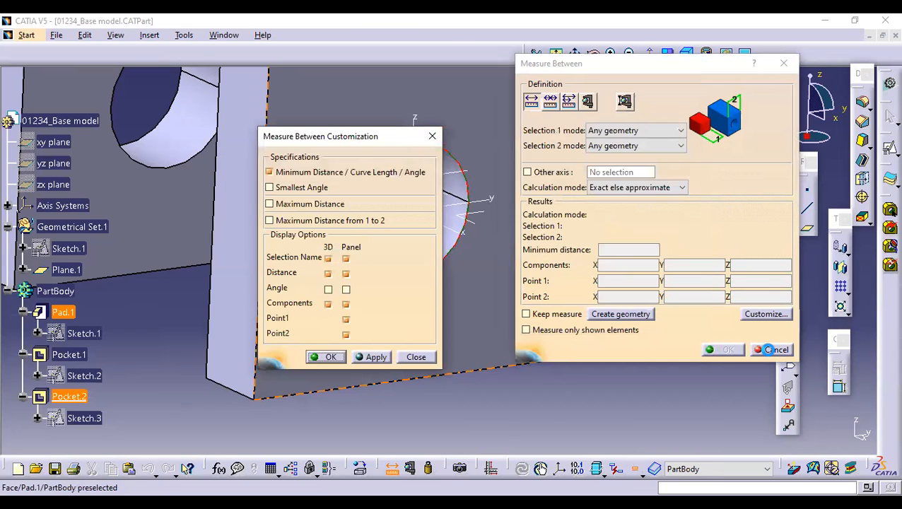
left_click(767, 349)
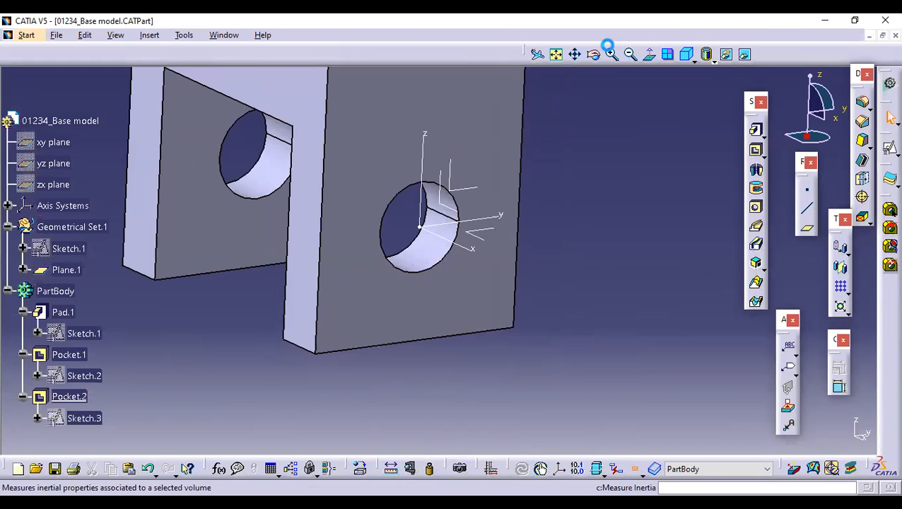
Examine the Measure Item customization options and leave the measurement without changing them
left_click(410, 469)
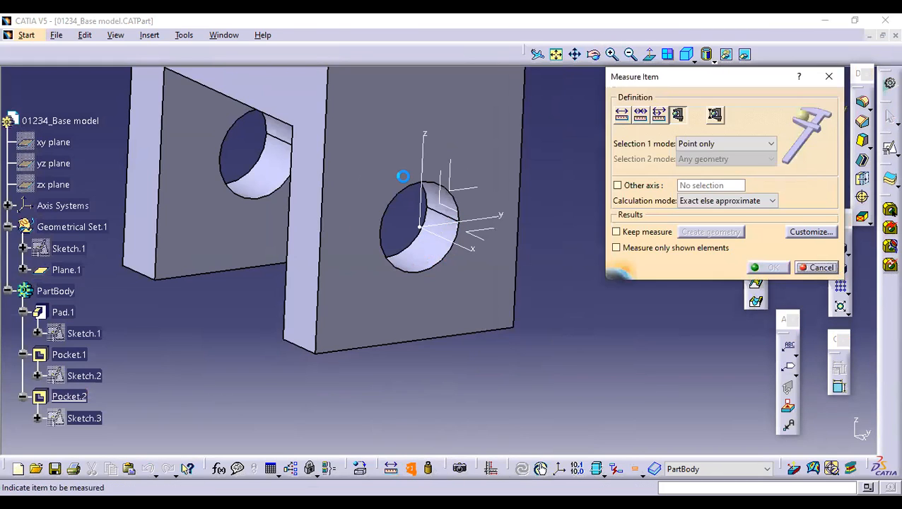
left_click(811, 232)
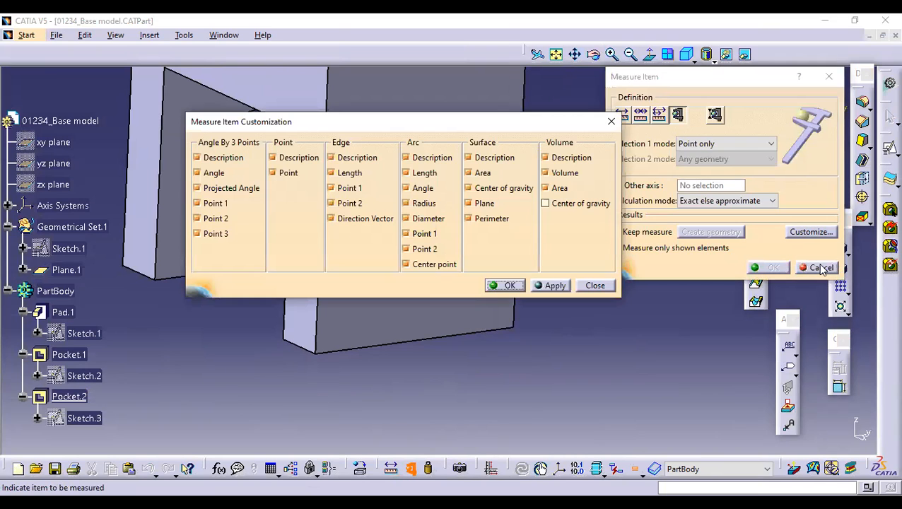
left_click(820, 268)
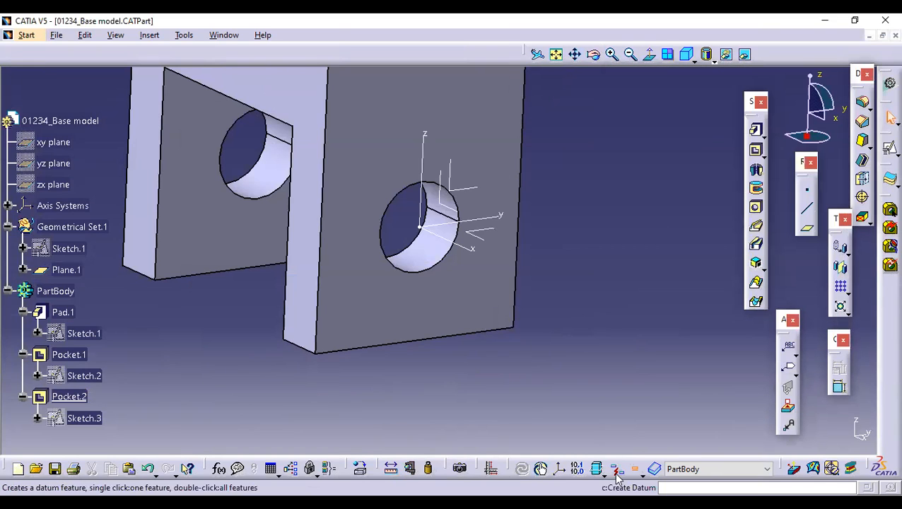
left_click(412, 468)
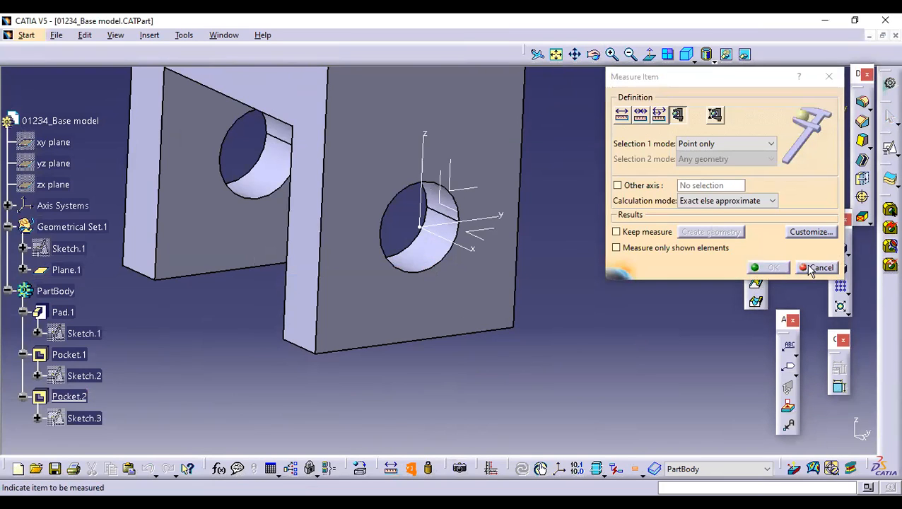
key("Escape")
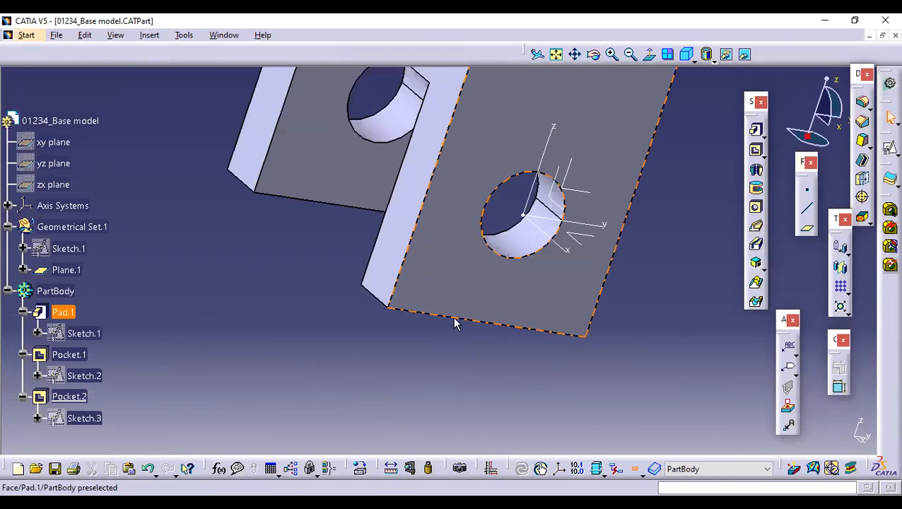
Open the hole pocket's sketch, copy its outer construction circle and exit the sketch
middle_click_drag(636, 315, 643, 326)
middle_click_drag(626, 278, 735, 304)
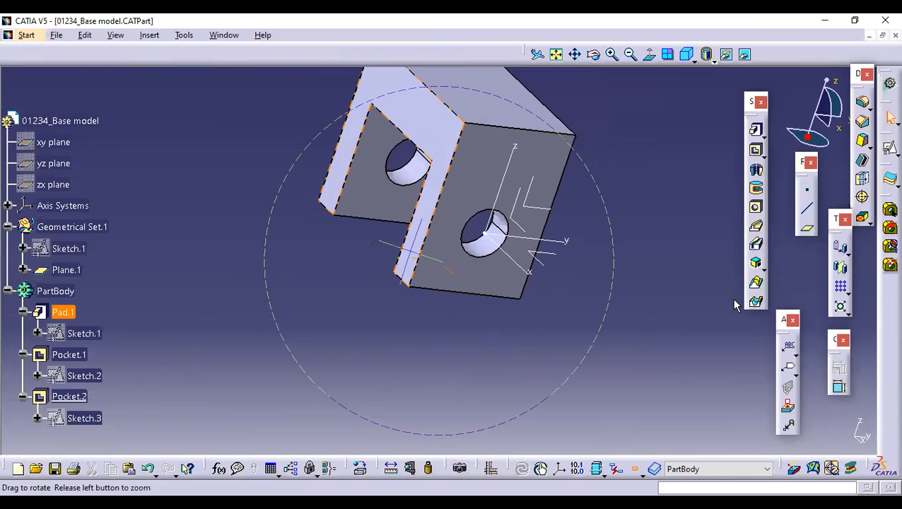
middle_click_drag(117, 341, 442, 289)
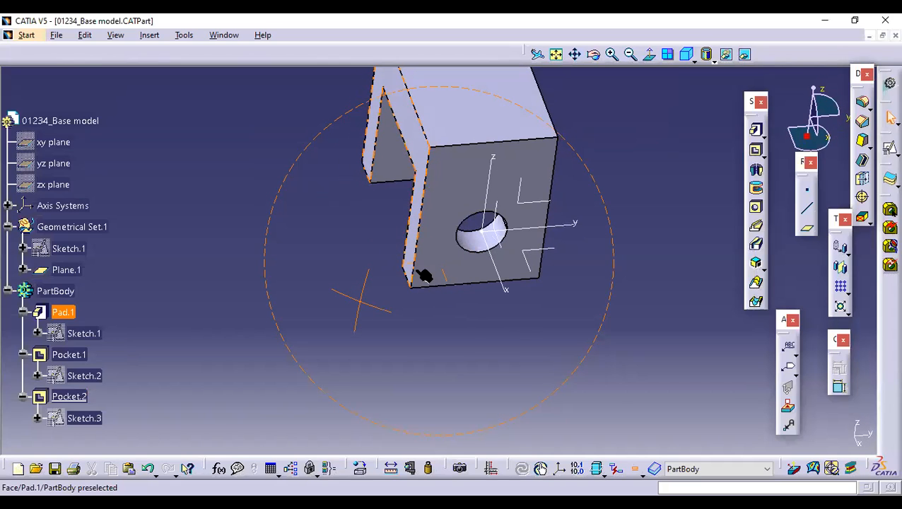
middle_click_drag(342, 326, 101, 345)
scroll(101, 345, "down", 3)
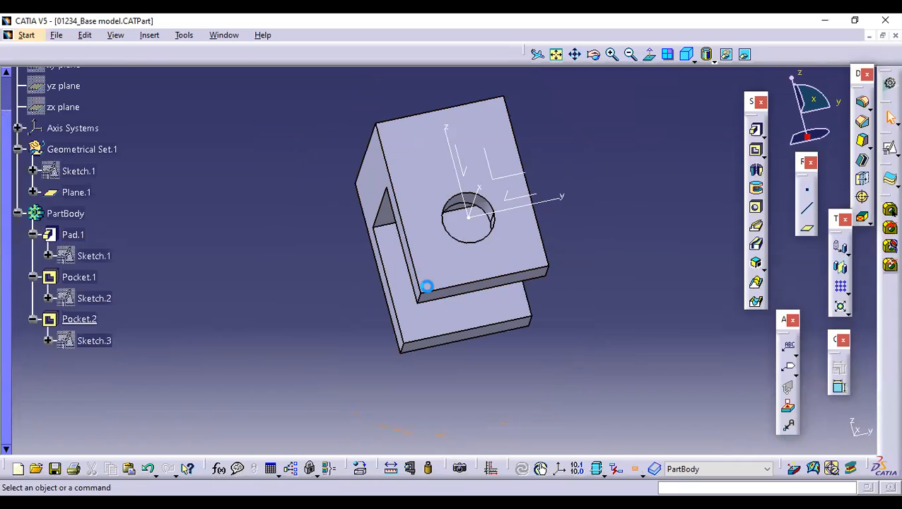
double_click(94, 341)
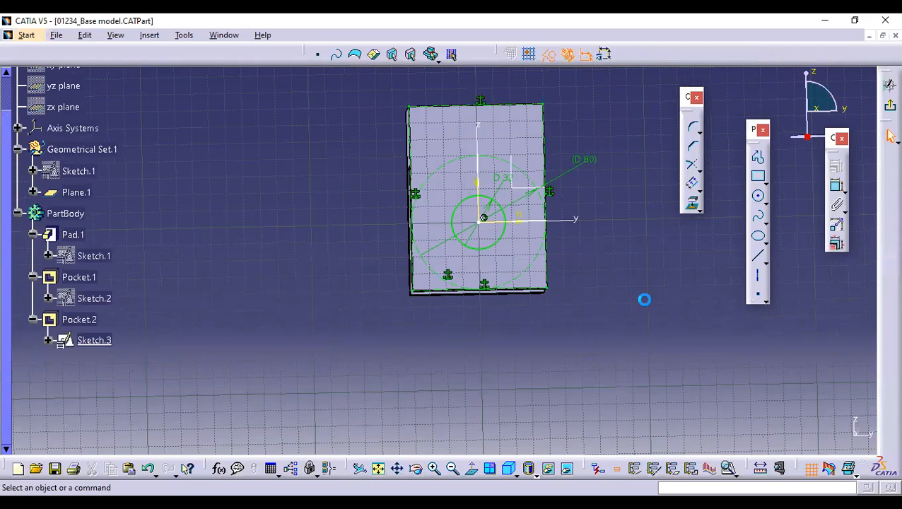
middle_click_drag(386, 111, 225, 40)
left_click(312, 141)
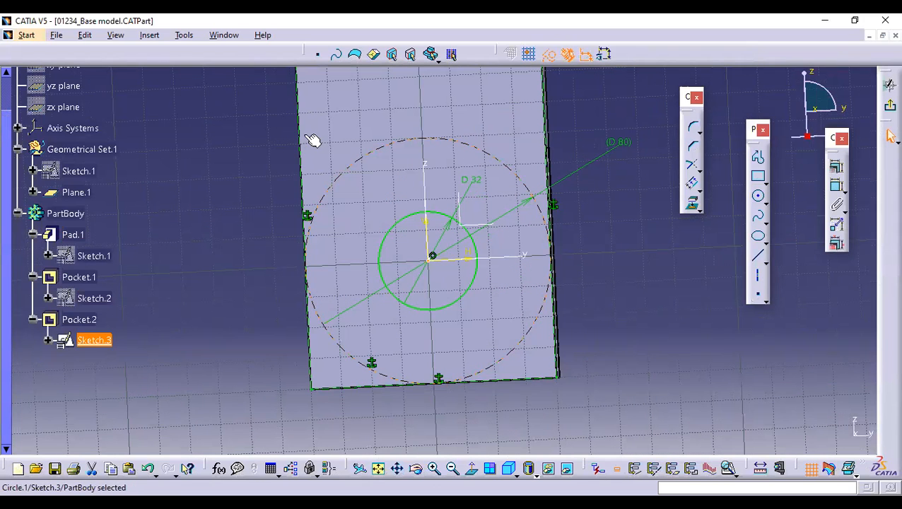
left_click(884, 105)
Create a positioned sketch on the YZ plane of the absolute axis system with implicit origin and orientation
middle_click_drag(667, 342, 577, 274)
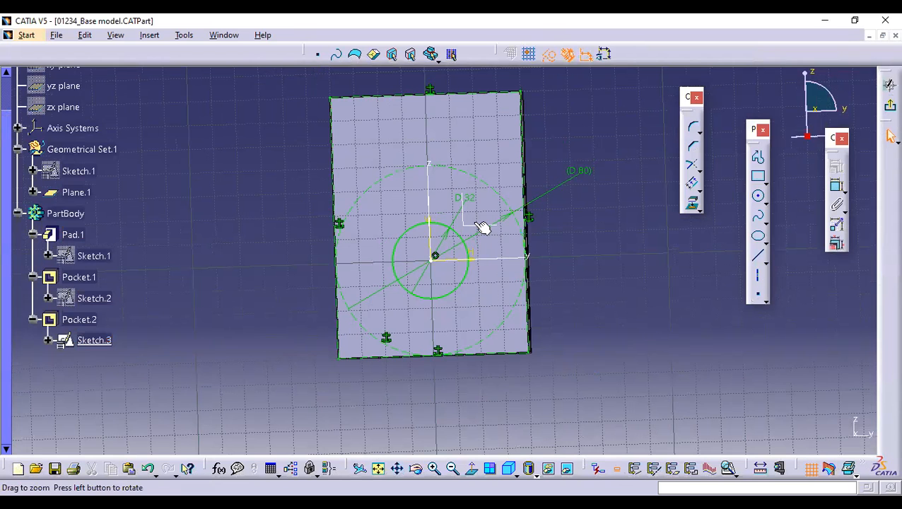
mouse_move(554, 244)
middle_mouse_down()
mouse_move(882, 182)
mouse_move(884, 158)
middle_mouse_up()
left_click(887, 155)
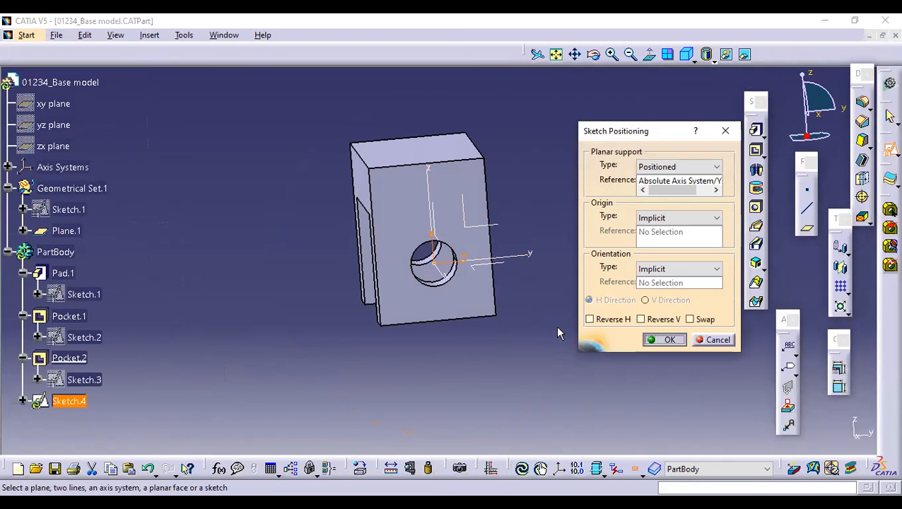
key("Return")
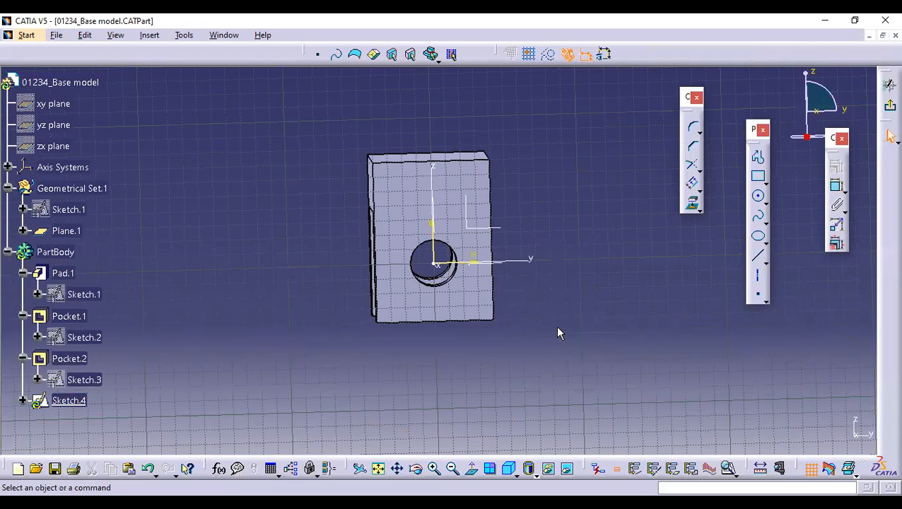
Paste the copied circle into the new sketch as a standard element and dimension its diameter
left_click(550, 57)
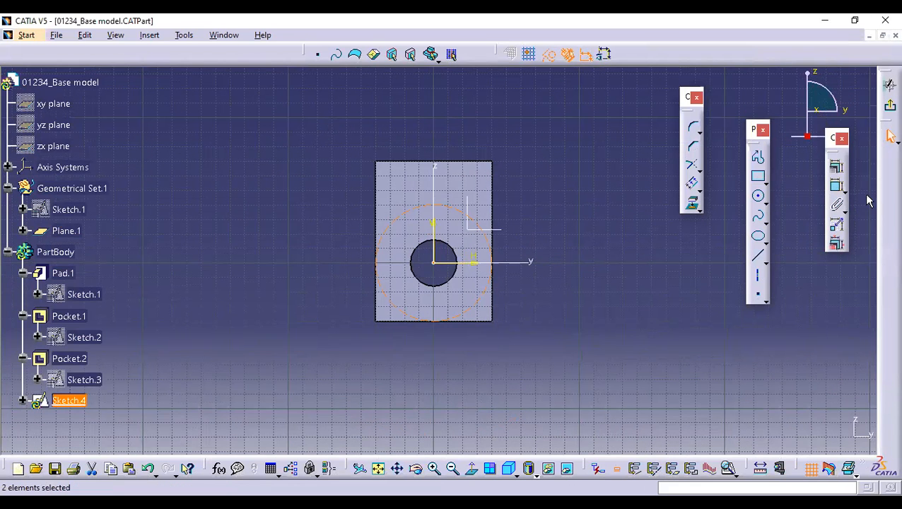
left_click(549, 55)
left_click(490, 239)
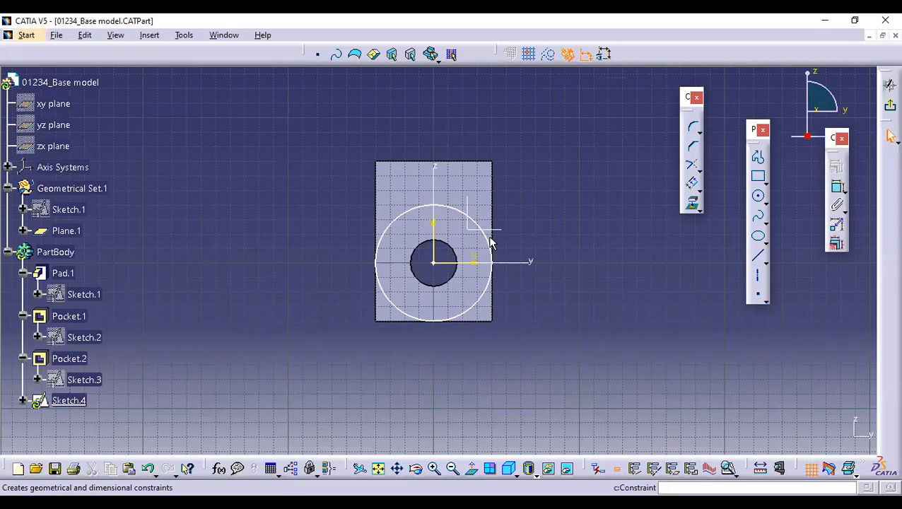
left_click(492, 242)
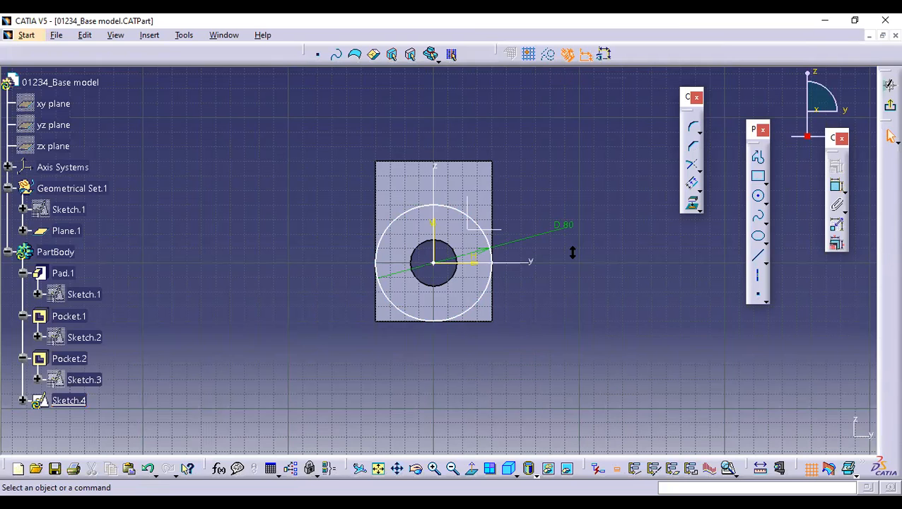
mouse_move(572, 275)
middle_mouse_down()
mouse_move(476, 493)
mouse_move(471, 475)
mouse_move(534, 439)
middle_mouse_up()
mouse_move(469, 467)
middle_mouse_down()
mouse_move(499, 397)
mouse_move(509, 318)
middle_mouse_up()
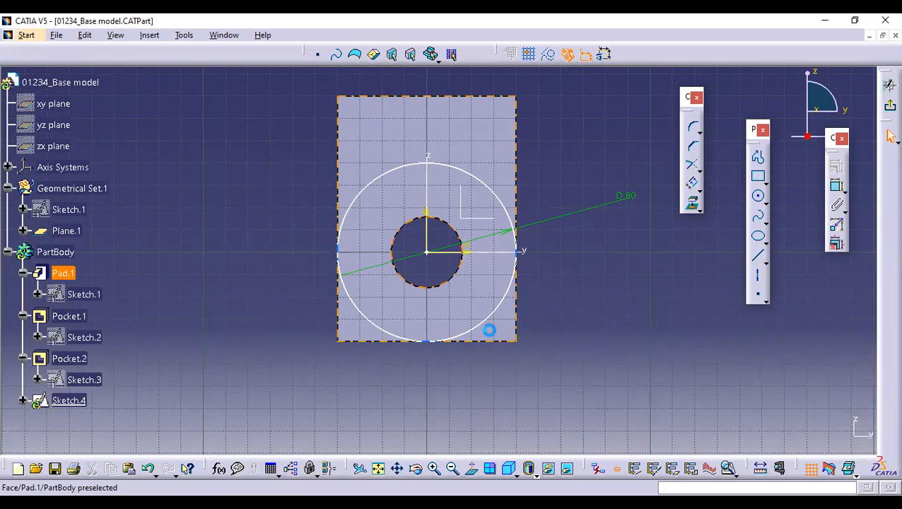
Project the leg's outer face, including its hole edge, into the sketch
left_click(695, 205)
left_click(786, 436)
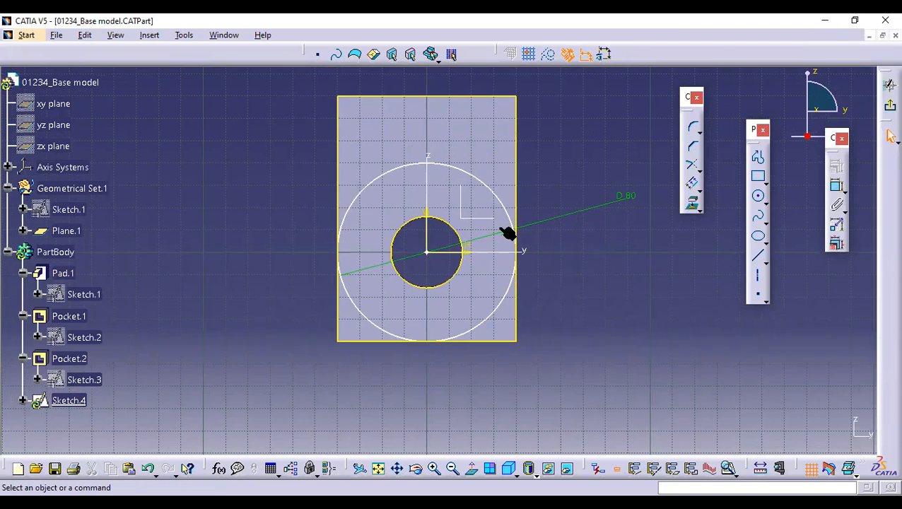
Try deleting the projected hole edge, and restore the face projection
right_click(444, 220)
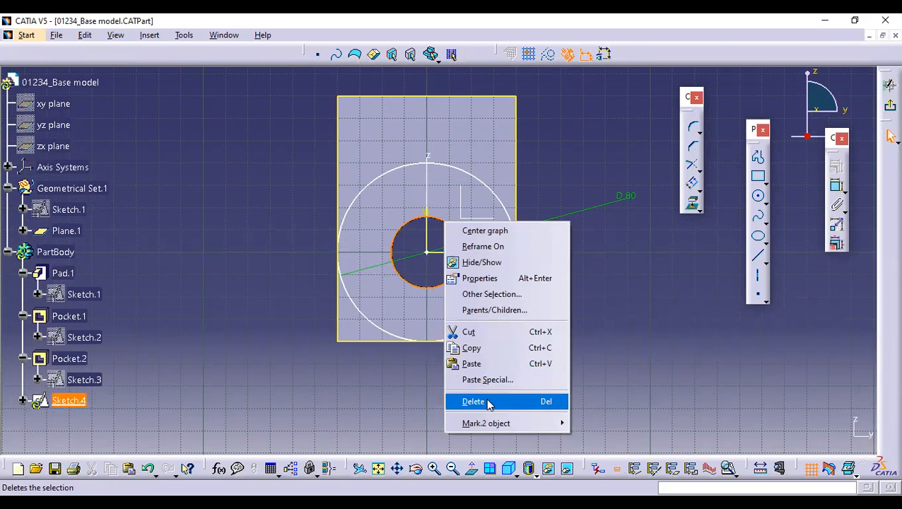
left_click(474, 402)
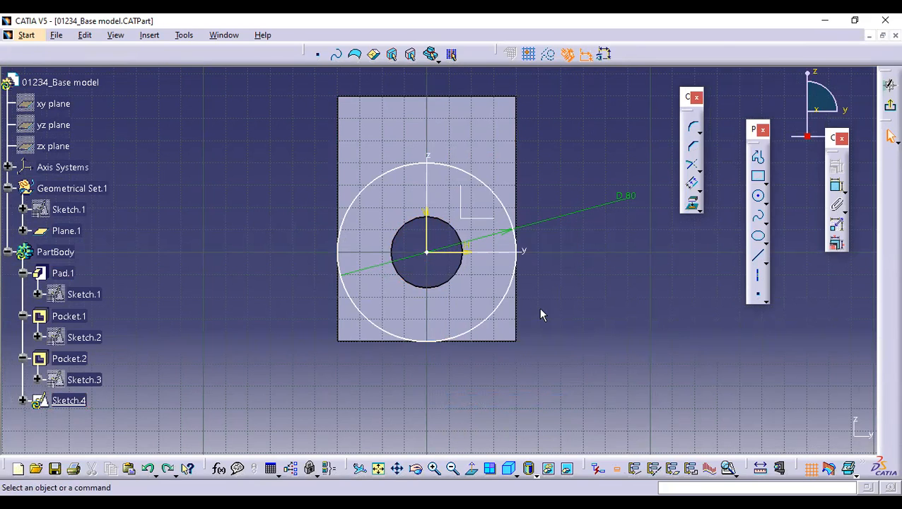
key("ctrl+y")
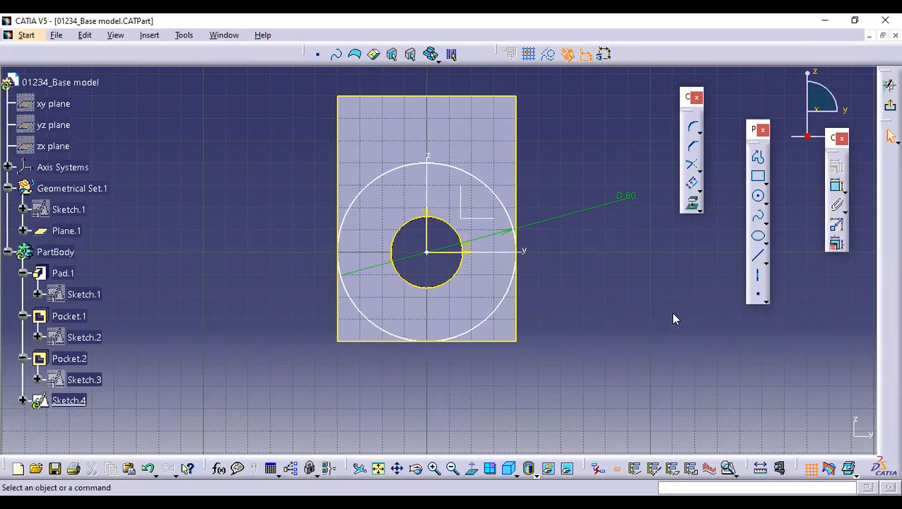
Isolate the projected face outline and hole edge from the solid
right_click(516, 290)
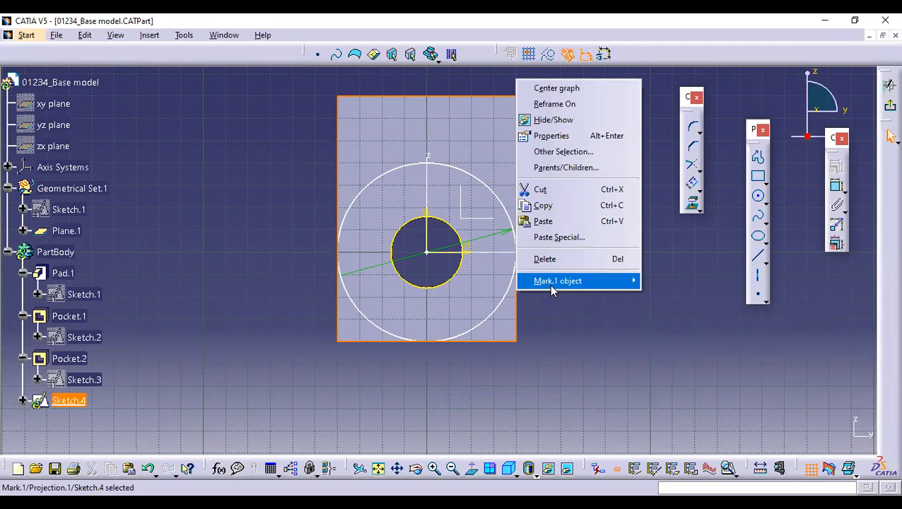
mouse_move(549, 284)
left_click(667, 303)
left_click(546, 287)
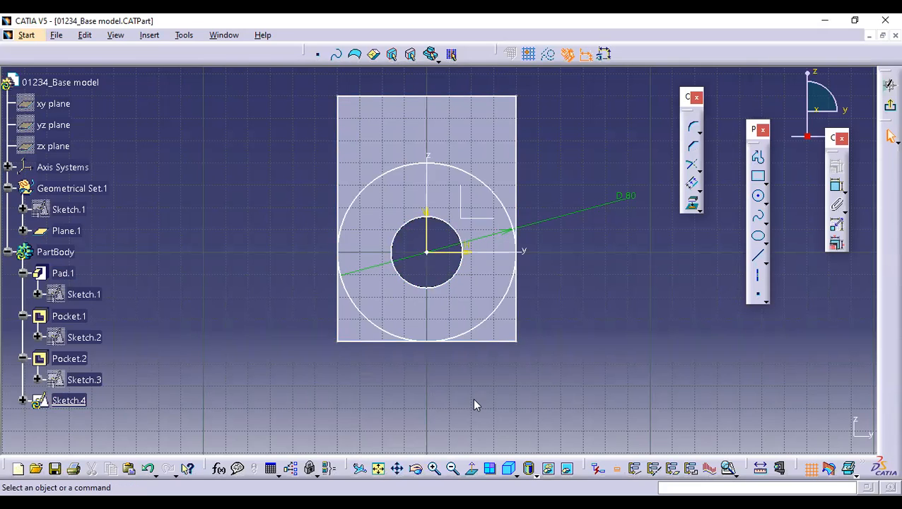
Delete the projected hole edge from the sketch, keeping the large circle and the rectangular outline
left_click(460, 264)
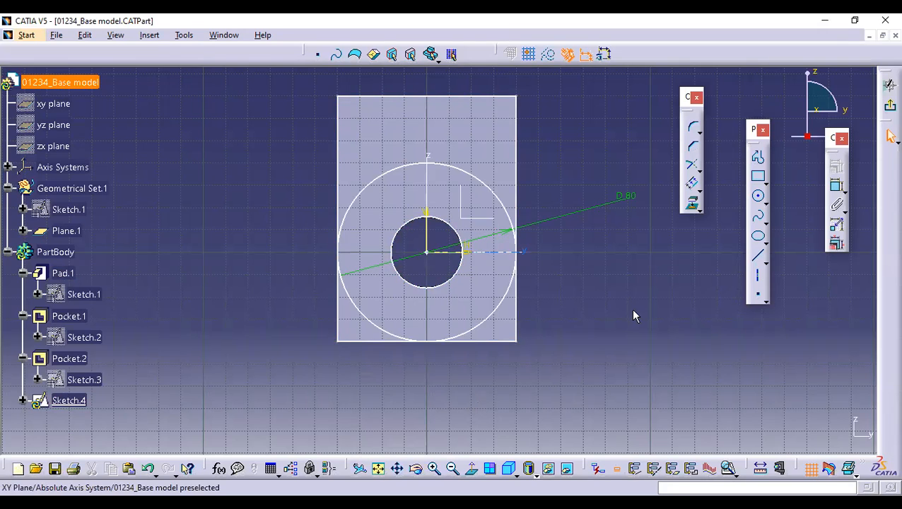
right_click(444, 222)
left_click(475, 408)
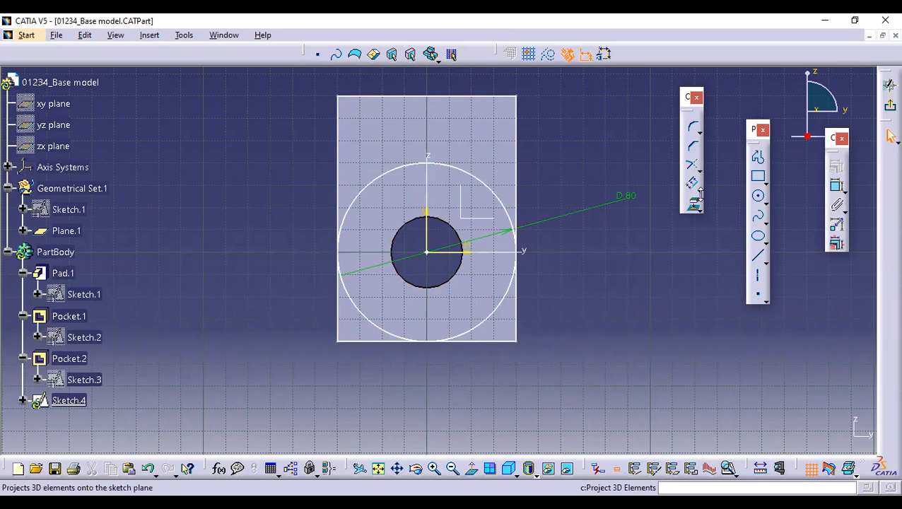
left_click(508, 296)
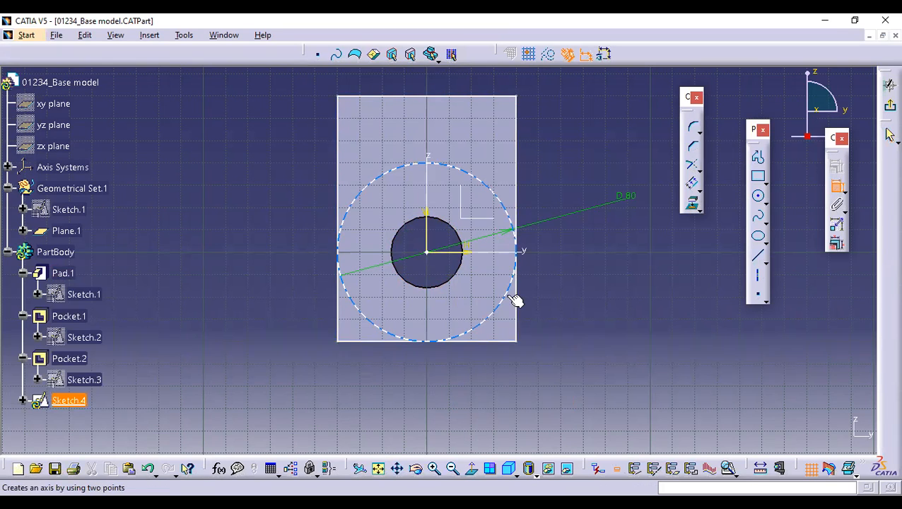
left_click(568, 287)
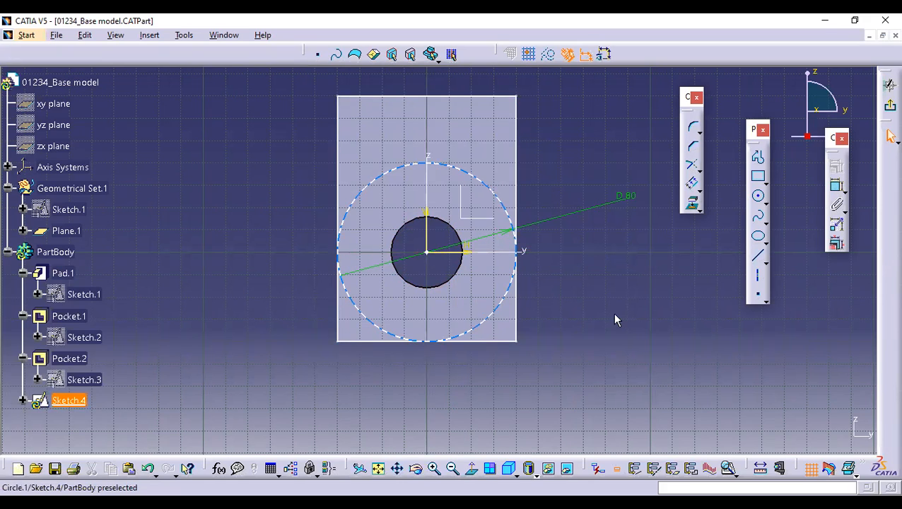
left_click(760, 200)
left_click(580, 310)
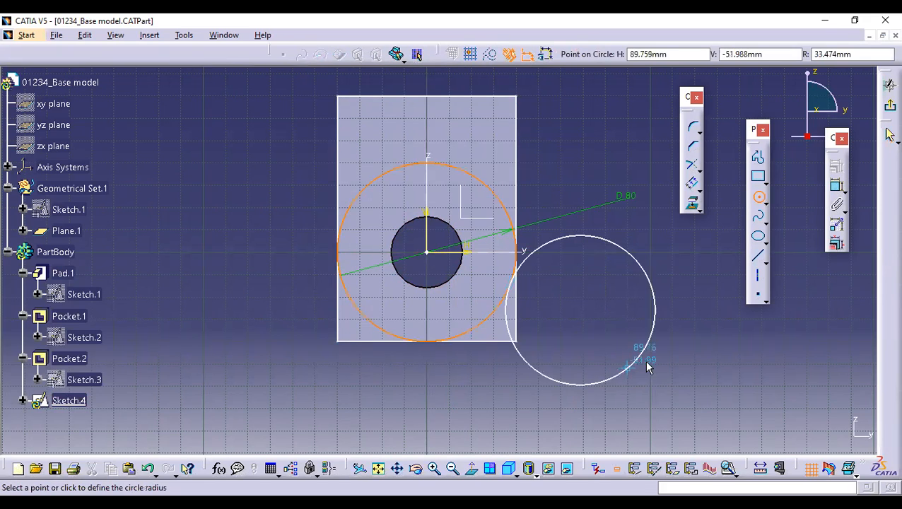
left_click(760, 199)
left_click(836, 186)
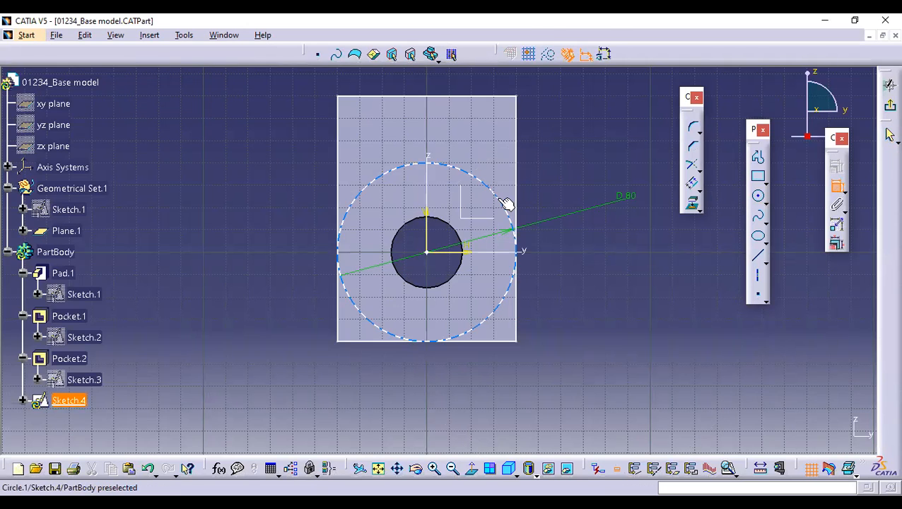
Fix the large circle in place and delete its diameter dimension
right_click(499, 203)
mouse_move(540, 403)
left_click(654, 267)
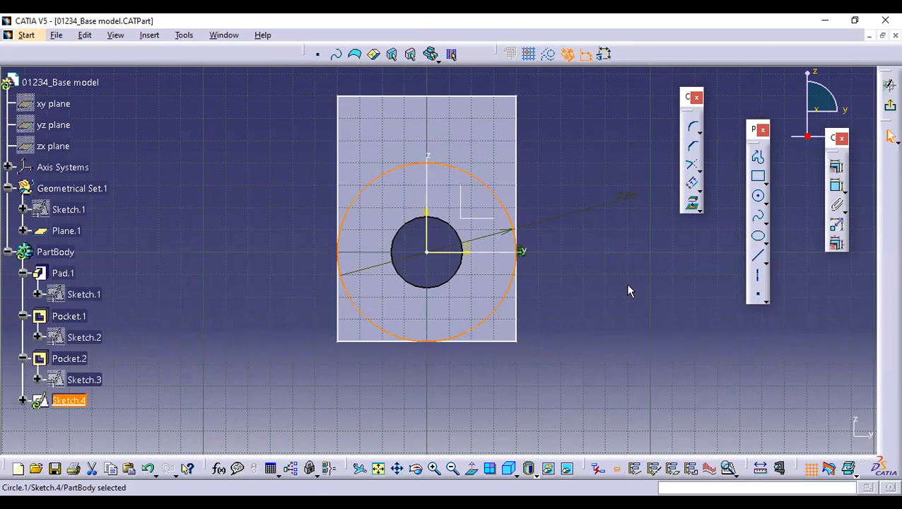
left_click(628, 289)
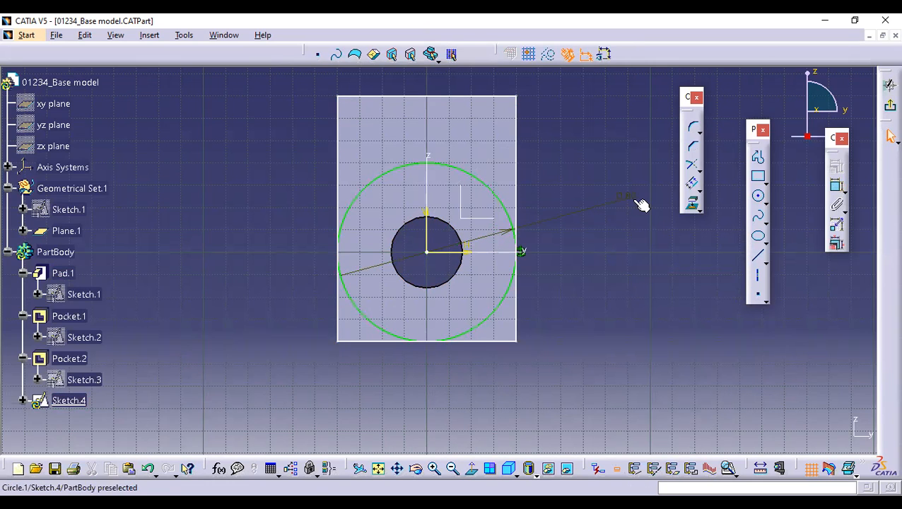
right_click(633, 201)
left_click(651, 376)
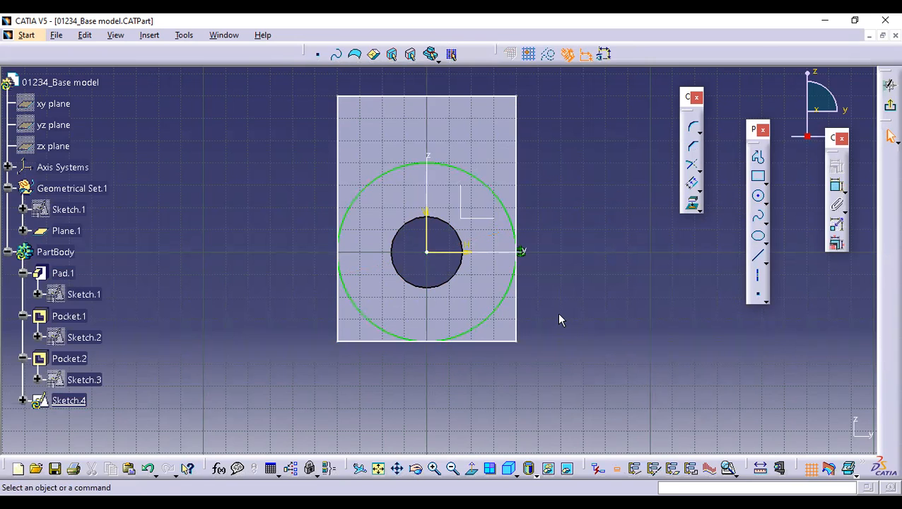
Remove the fix constraint from the large circle
left_click(503, 208)
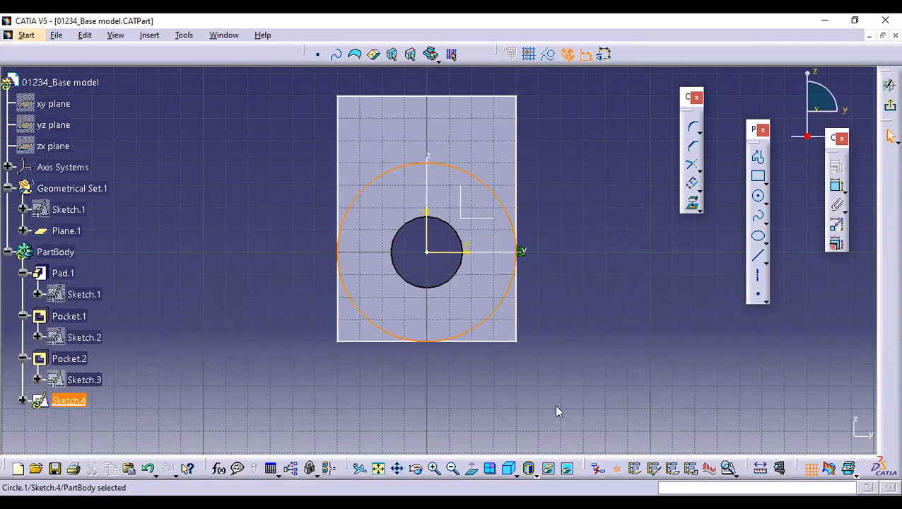
right_click(502, 206)
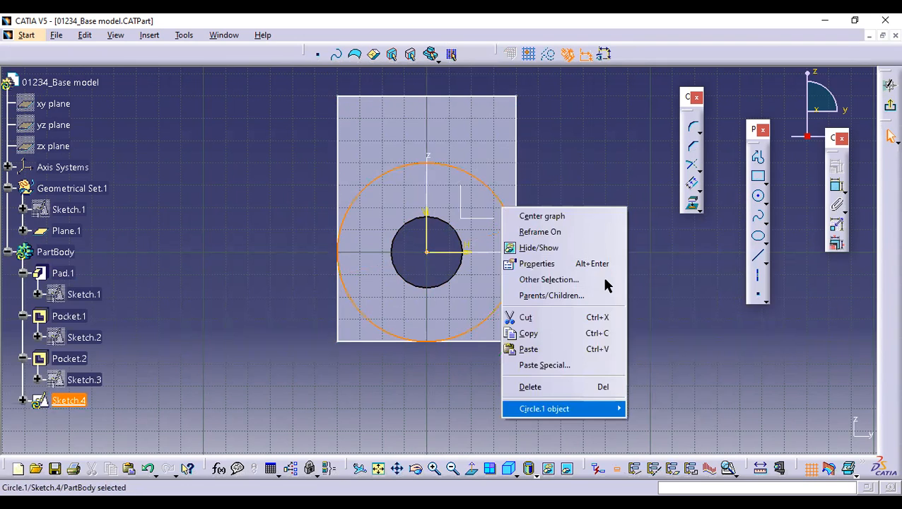
left_click(659, 270)
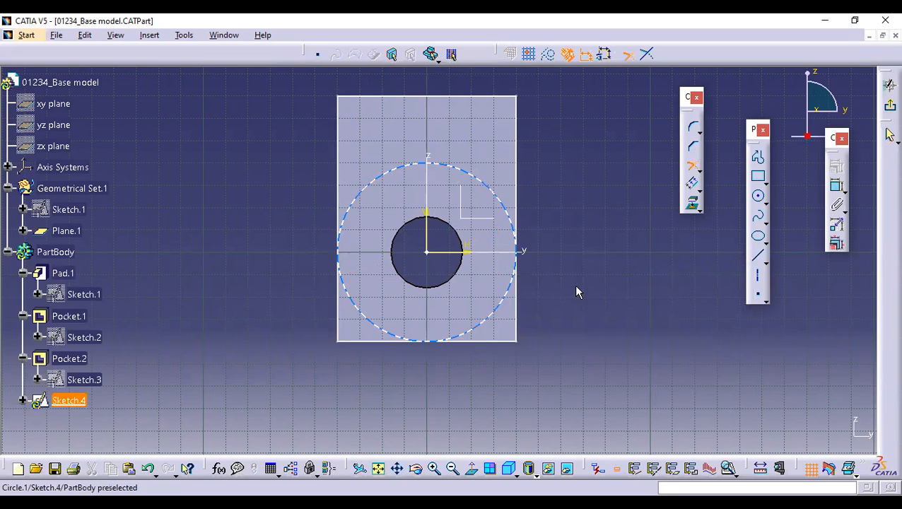
Trim the circle to its lower-right quarter arc and shorten the leg's right and bottom edge lines to the arc's ends
left_click(694, 166)
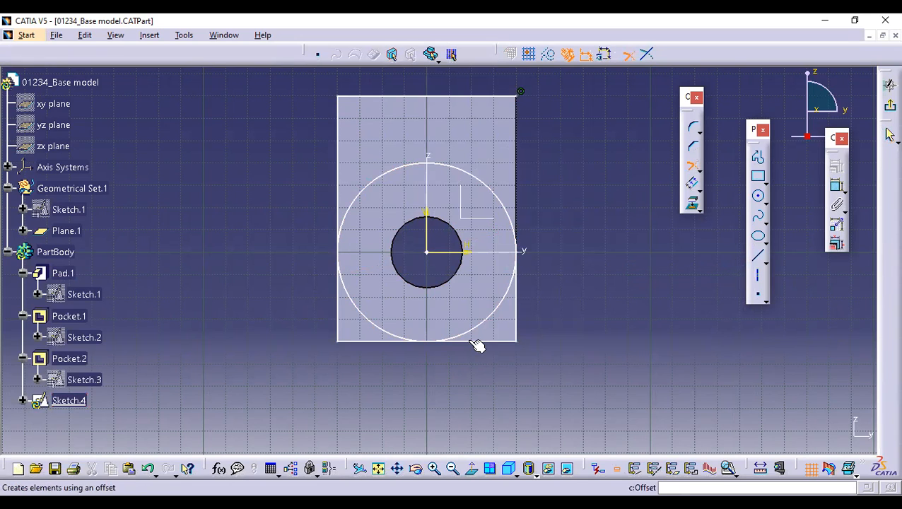
left_click(458, 341)
left_click(448, 336)
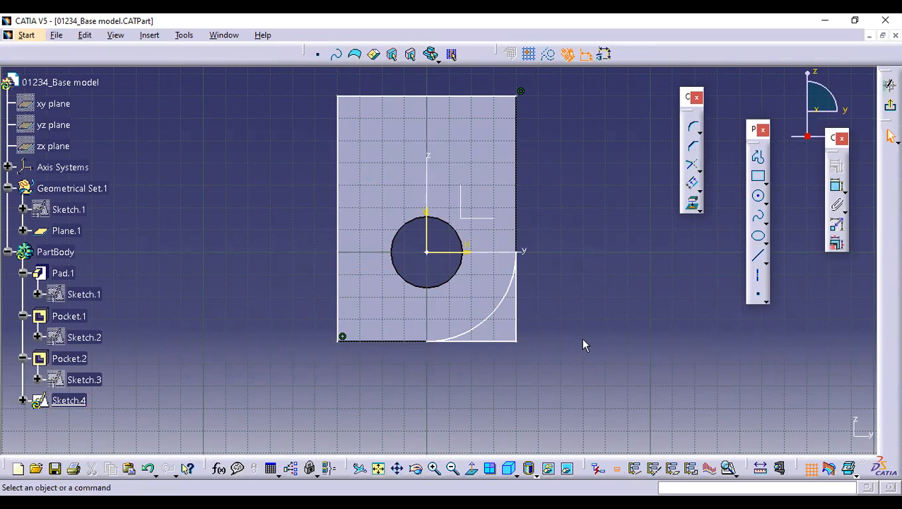
Delete the projected left and top edge lines, leaving only the lower-right corner profile
right_click(339, 252)
left_click(376, 430)
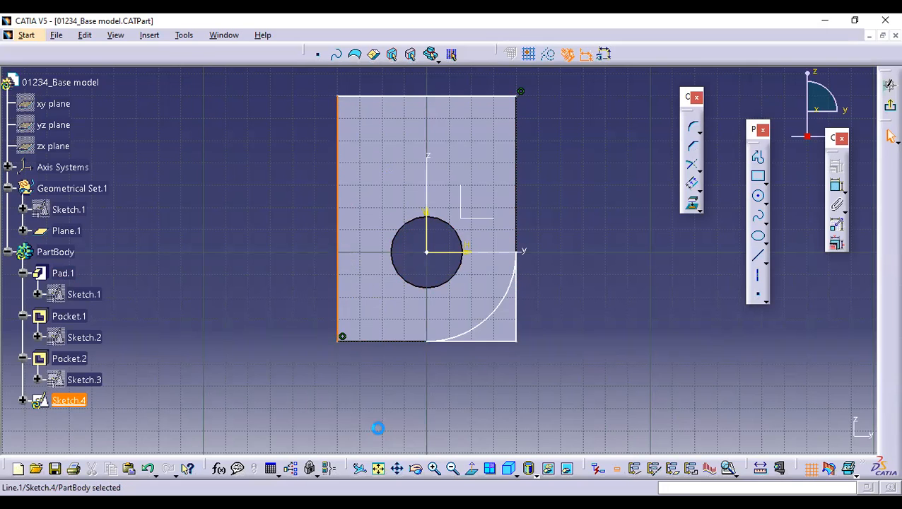
left_click(407, 96)
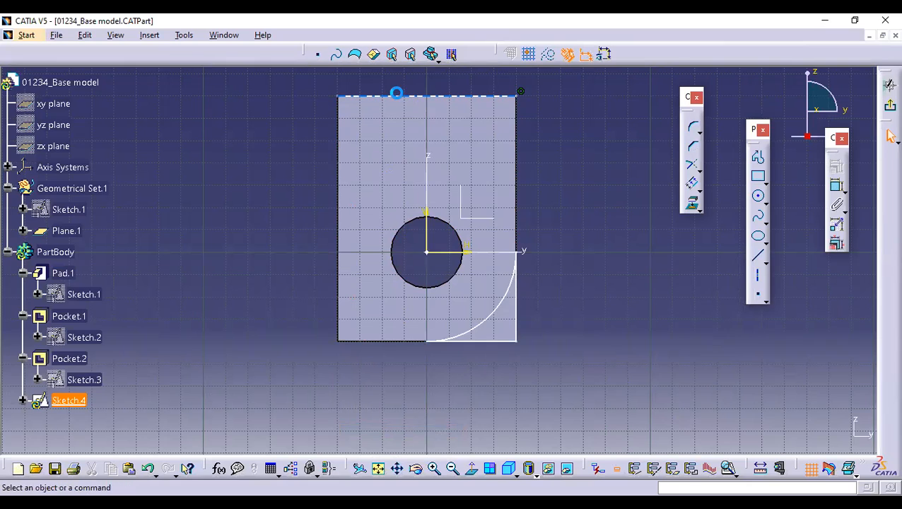
right_click(440, 282)
left_click(433, 274)
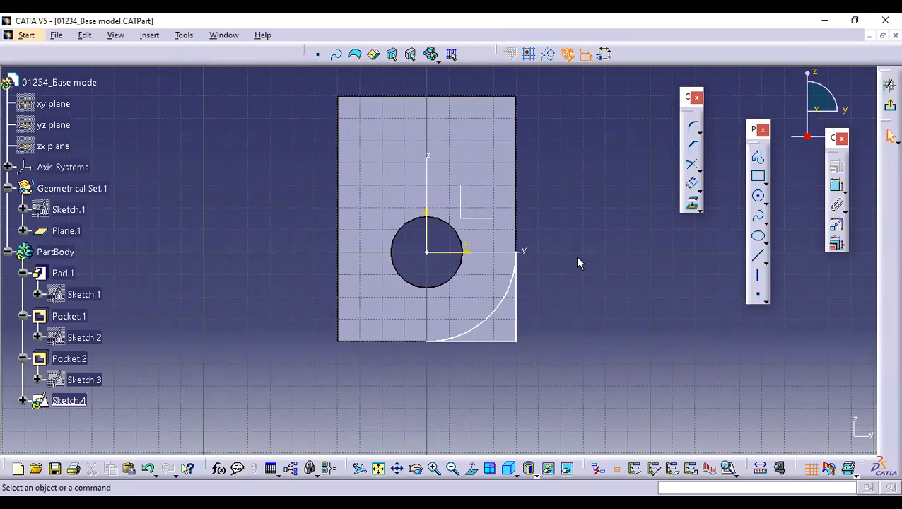
Dimension the radius of the quarter arc
left_click(836, 185)
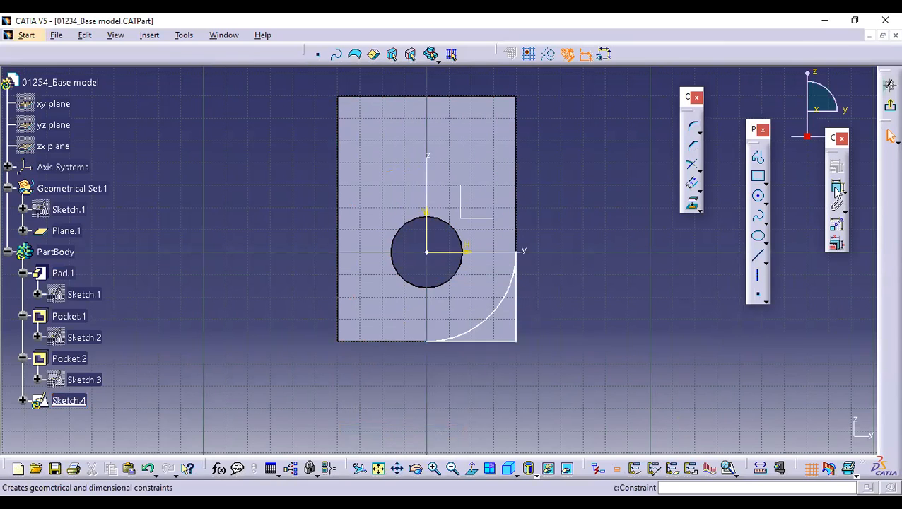
left_click(509, 302)
left_click(564, 328)
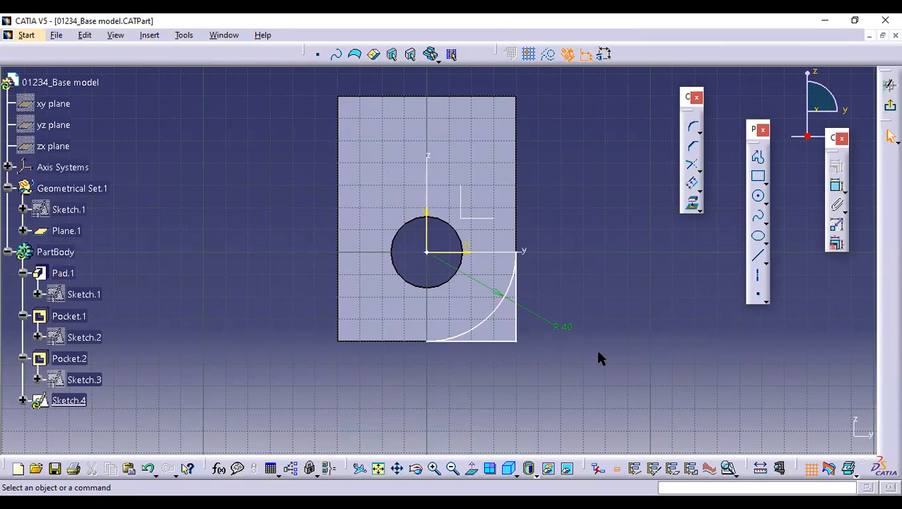
Constrain the quarter arc tangent to the right vertical line
left_click(837, 185)
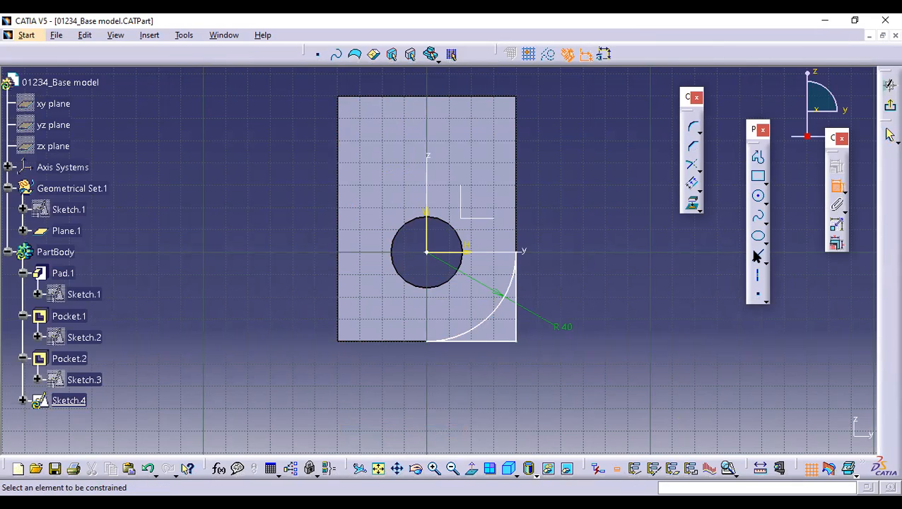
left_click(839, 186)
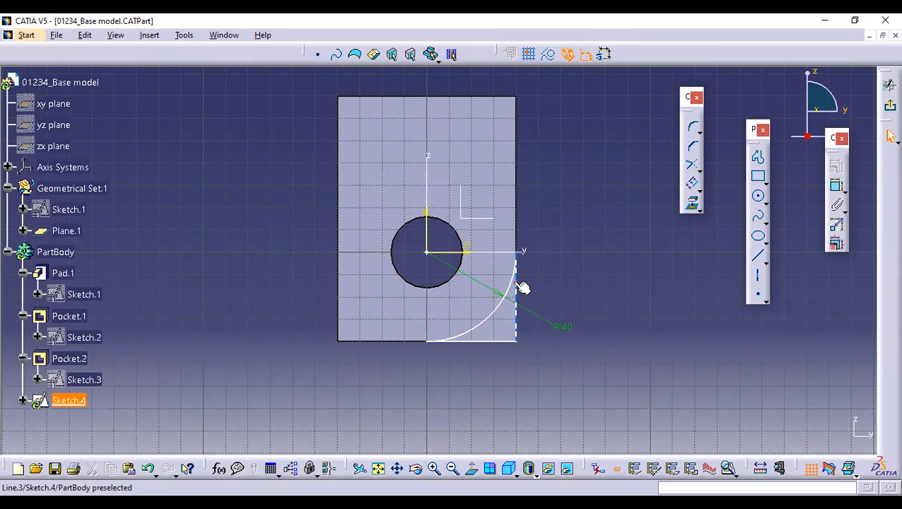
left_click(522, 288)
left_click(504, 292, "ctrl")
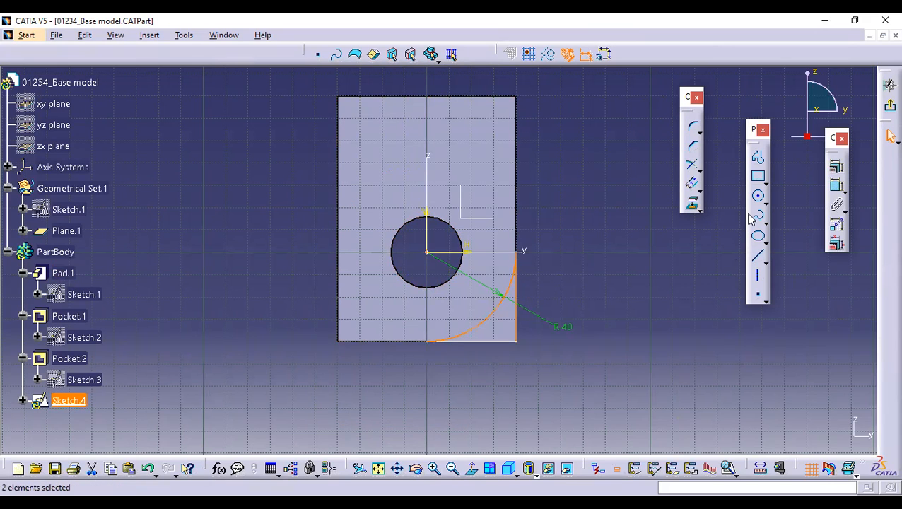
left_click(837, 170)
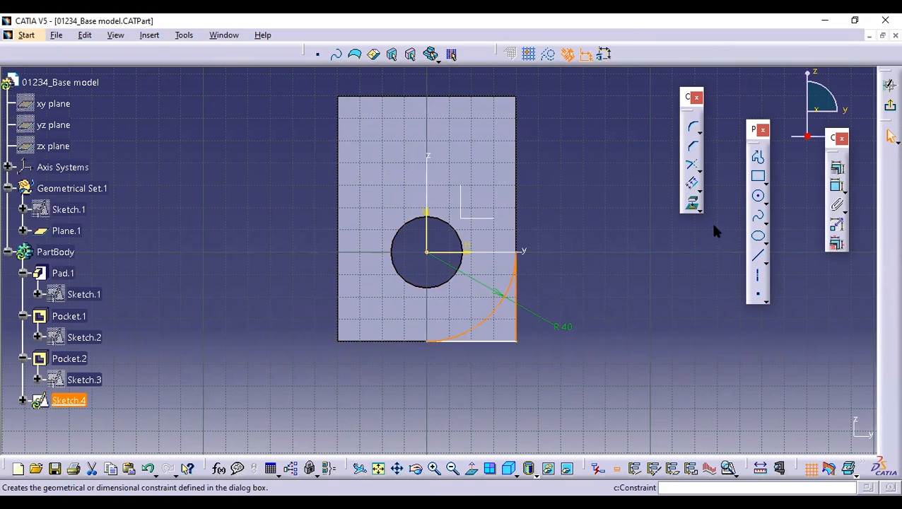
left_click(706, 196)
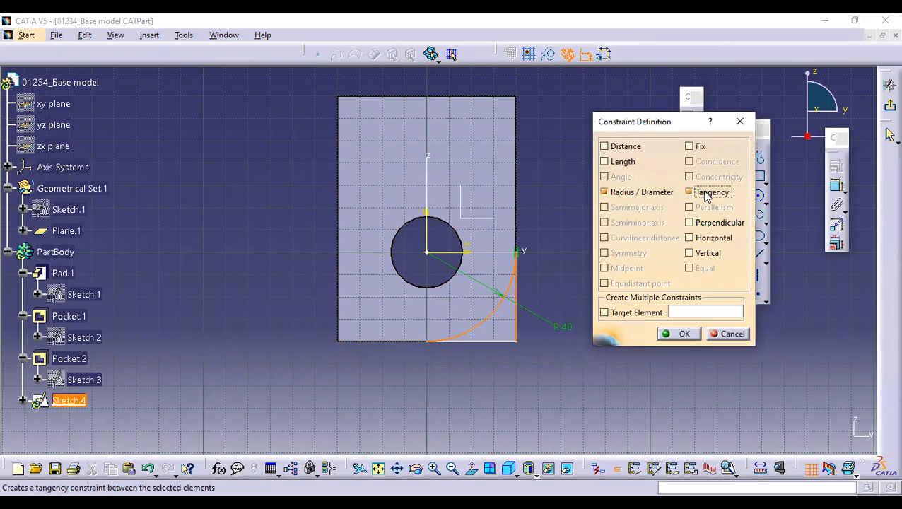
left_click(679, 335)
Constrain the quarter arc tangent to the bottom horizontal line
left_click(836, 185)
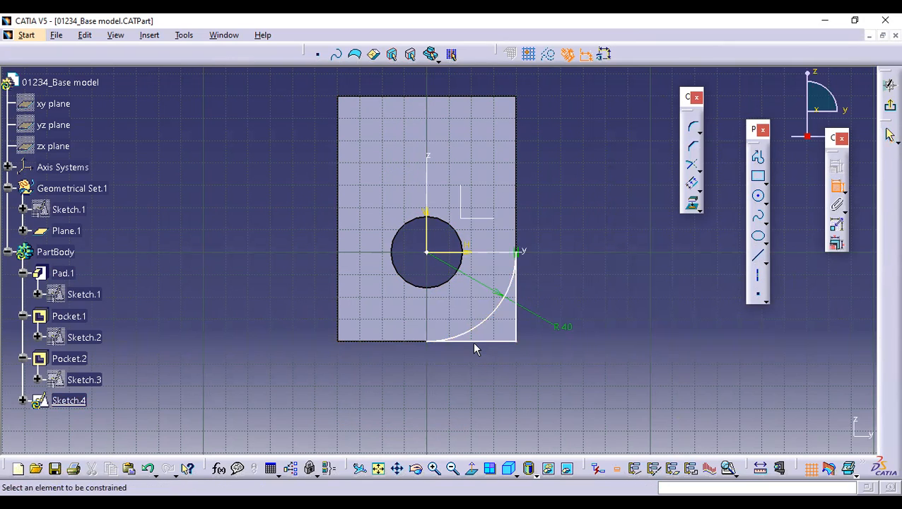
left_click(467, 341)
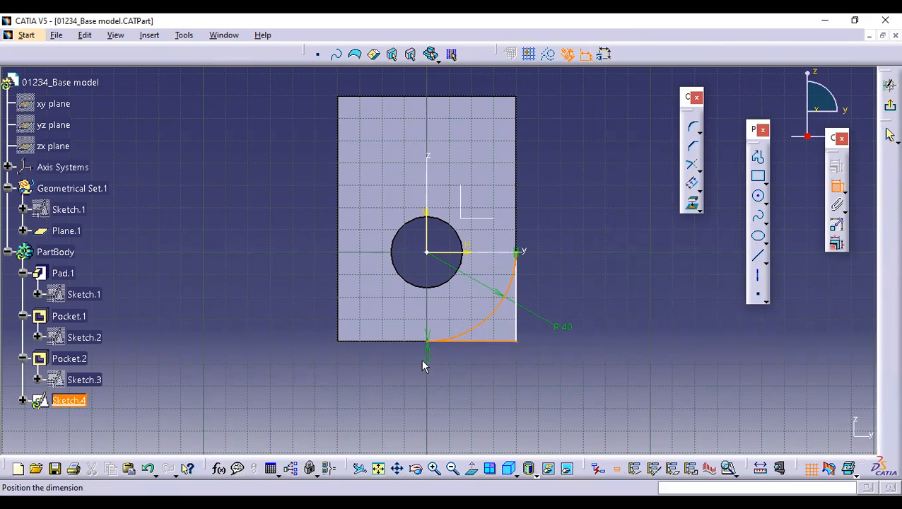
right_click(422, 364)
left_click(457, 435)
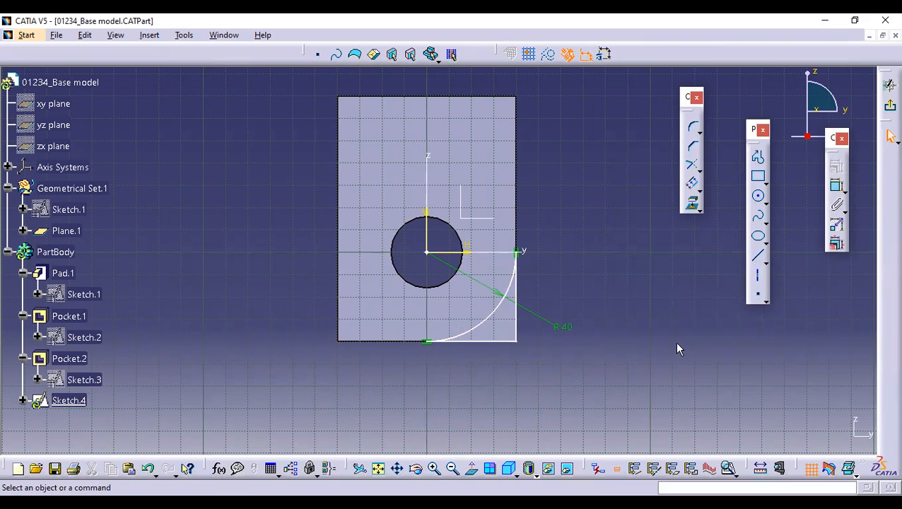
Constrain the arc's centre point relative to the vertical Z axis
left_click(836, 186)
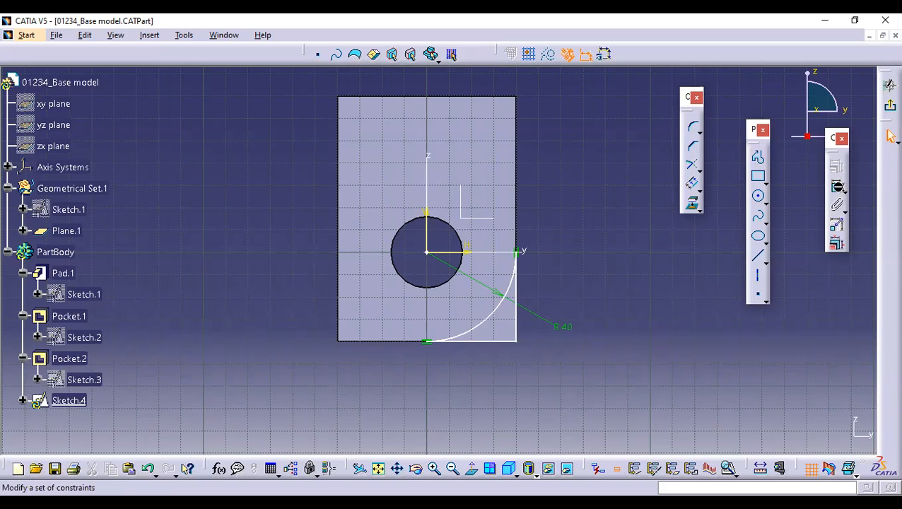
left_click(432, 246)
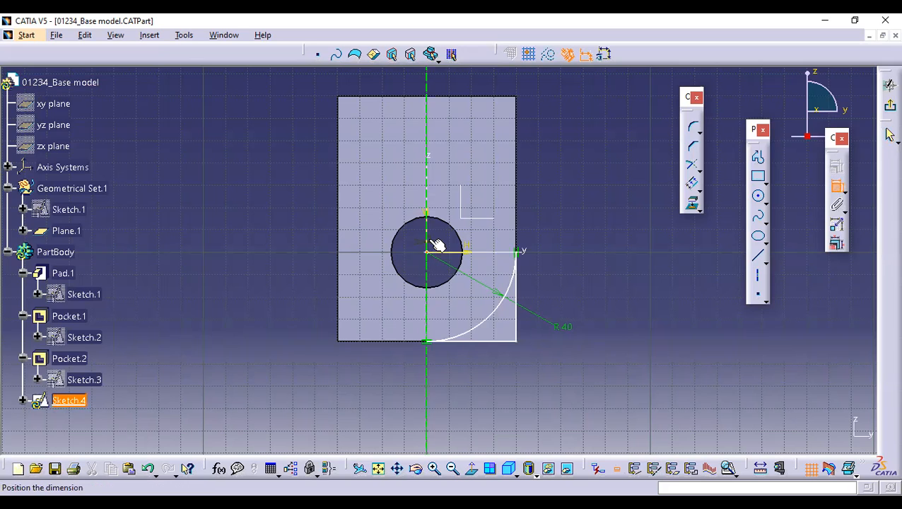
right_click(569, 288)
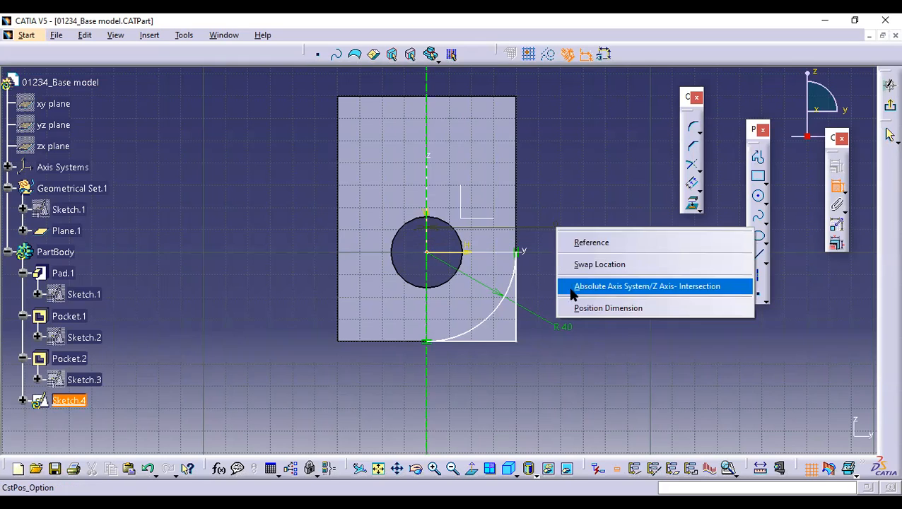
left_click(600, 360)
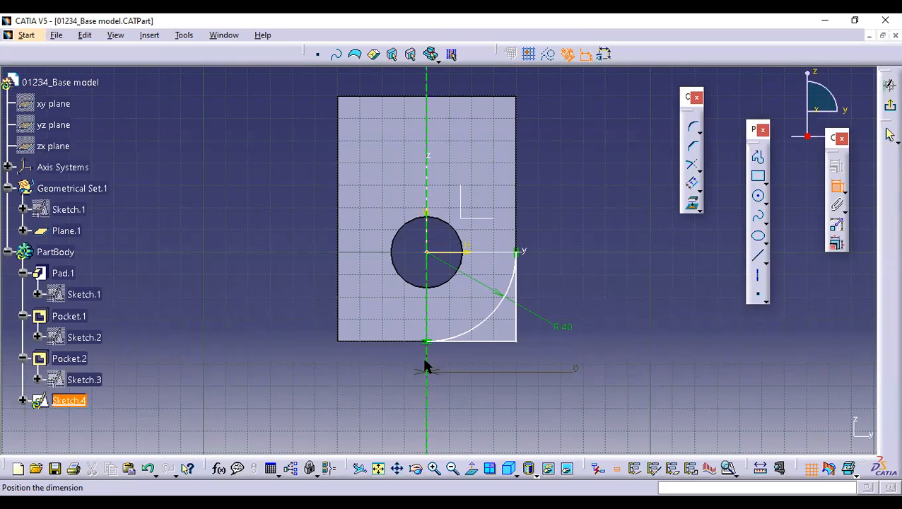
Dimension the corner profile's vertical line from the vertical axis and its bottom line from the horizontal axis
left_click(838, 189)
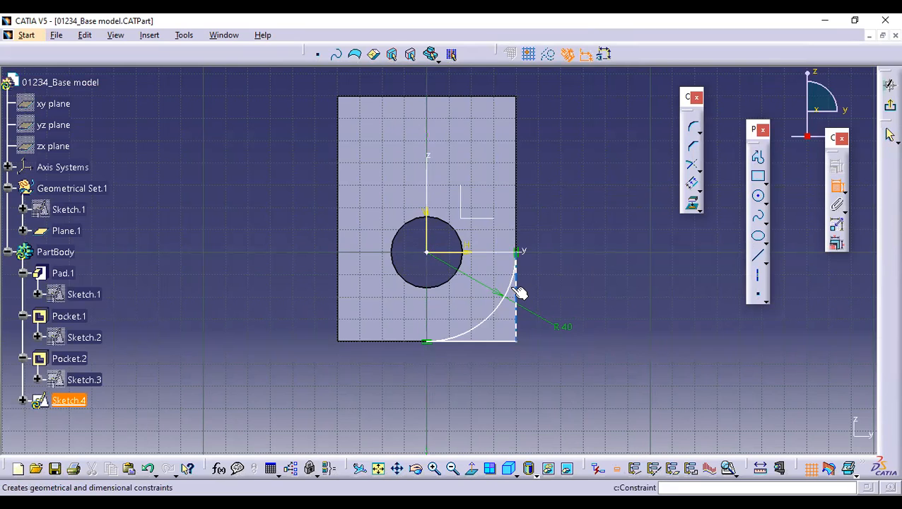
left_click(518, 292)
left_click(429, 200)
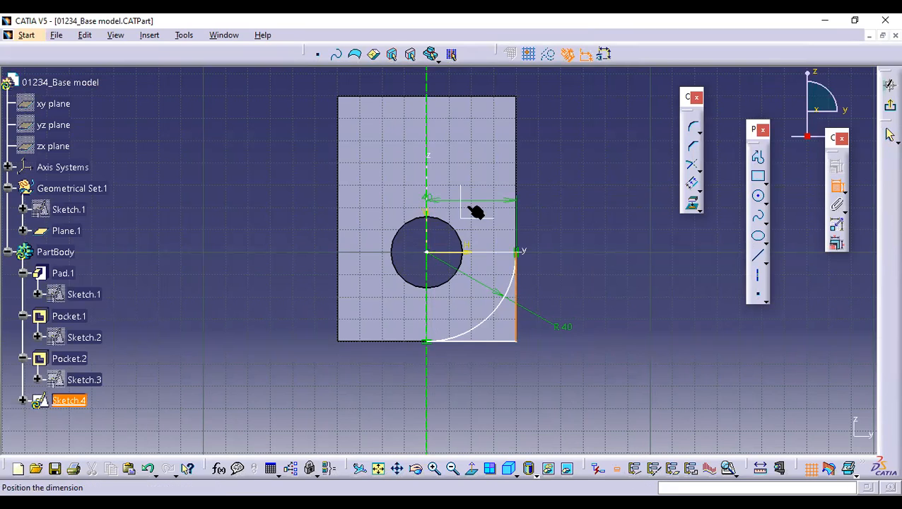
left_click(590, 209)
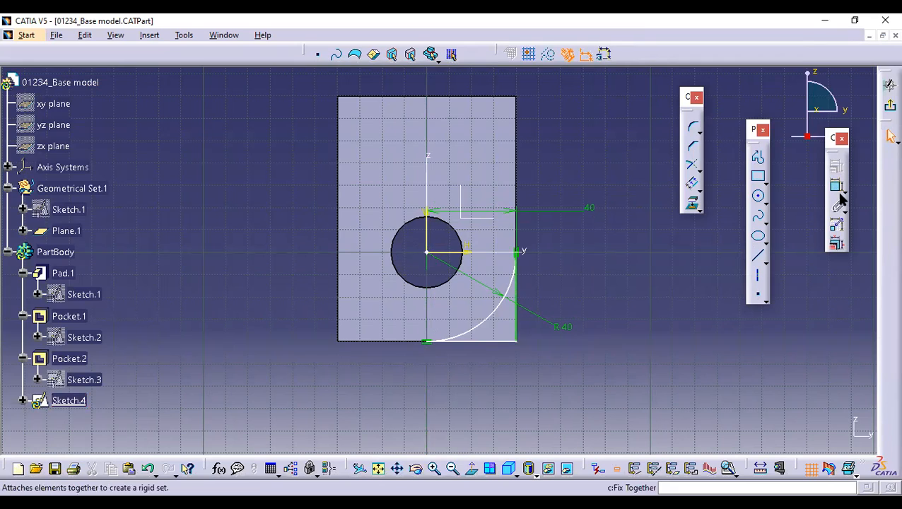
left_click(483, 340)
left_click(471, 254)
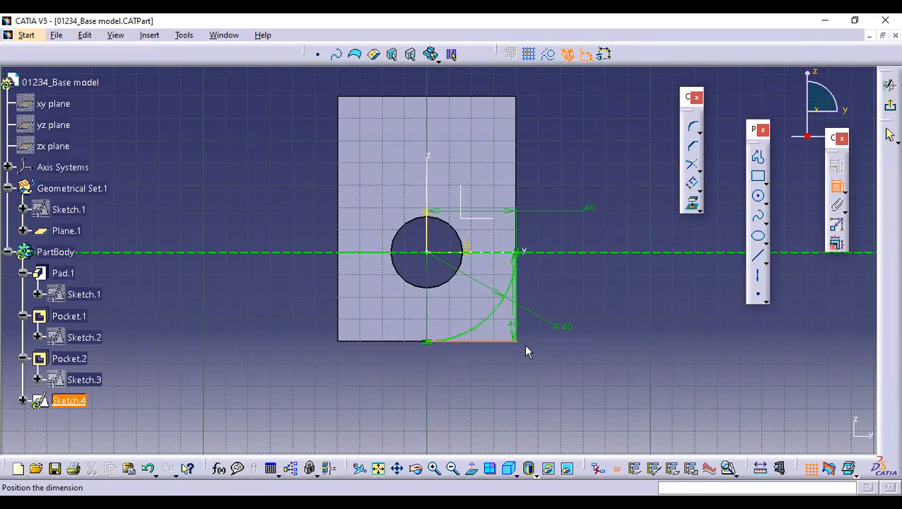
left_click(610, 383)
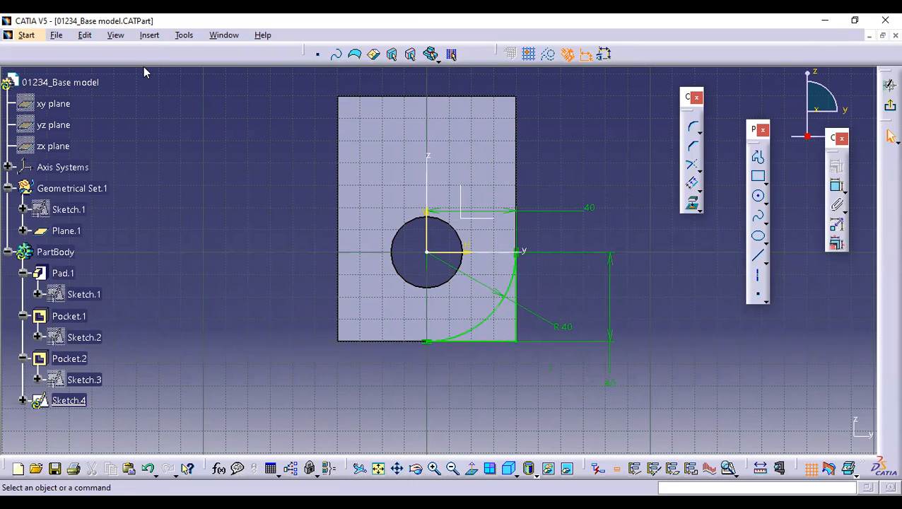
Run Sketch Analysis on Sketch.4 and examine the geometry status of Point.1 and the implicit profile
left_click(183, 35)
left_click(185, 230)
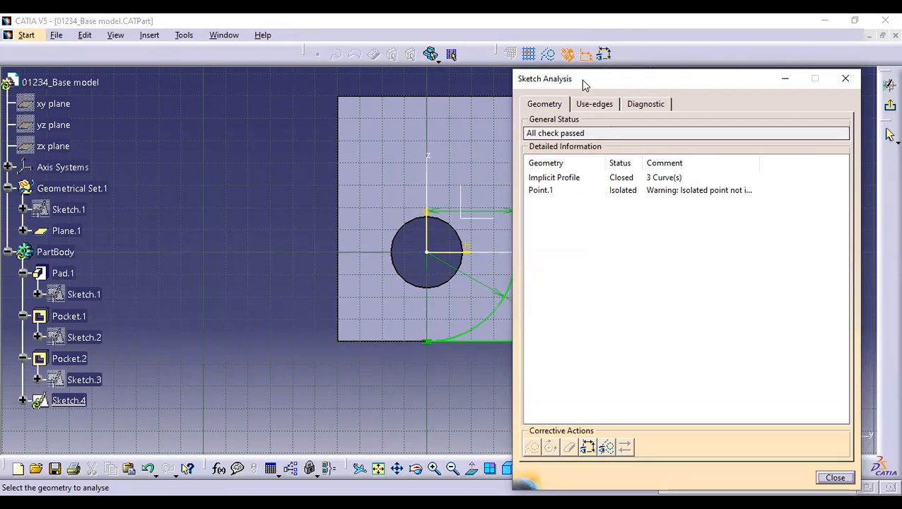
mouse_move(584, 84)
left_mouse_down()
mouse_move(751, 184)
mouse_move(776, 161)
left_mouse_up()
mouse_move(552, 212)
middle_mouse_down()
mouse_move(549, 205)
mouse_move(523, 232)
mouse_move(537, 205)
middle_mouse_up()
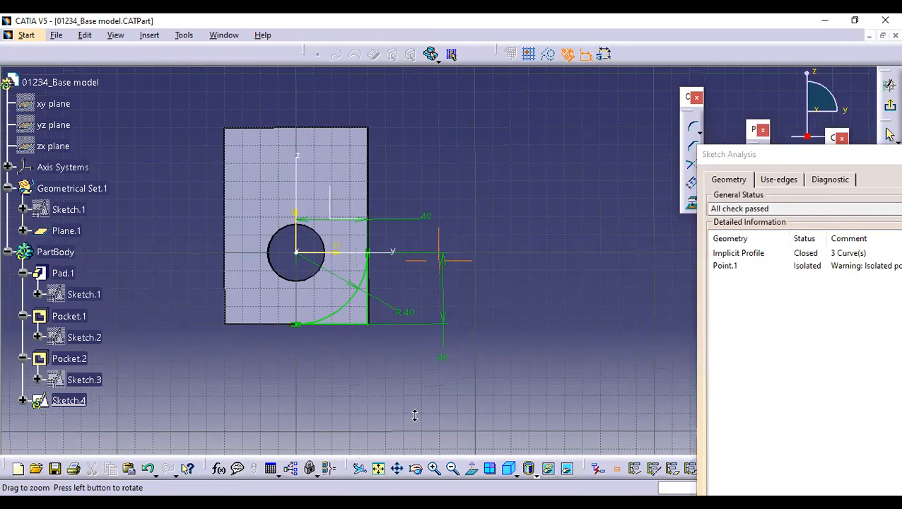
middle_click_drag(436, 335, 328, 251)
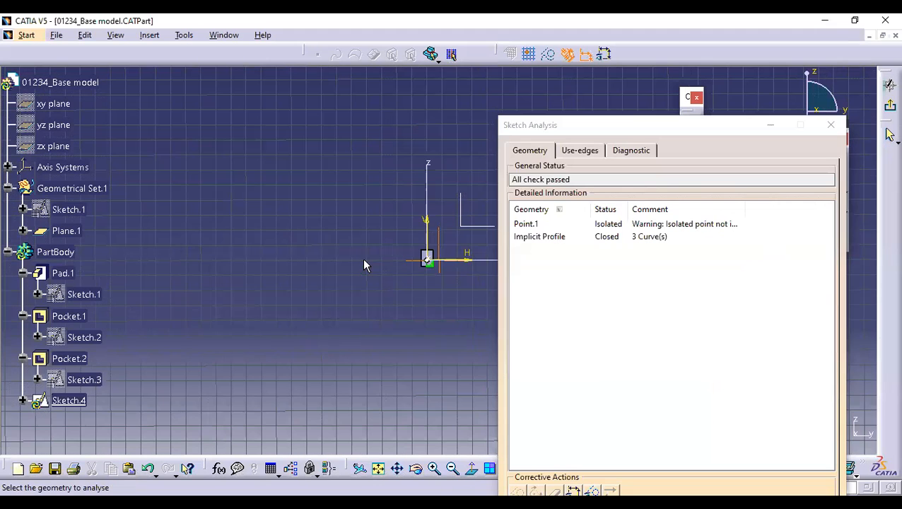
mouse_move(363, 259)
middle_mouse_down()
mouse_move(609, 221)
mouse_move(599, 212)
mouse_move(539, 214)
middle_mouse_up()
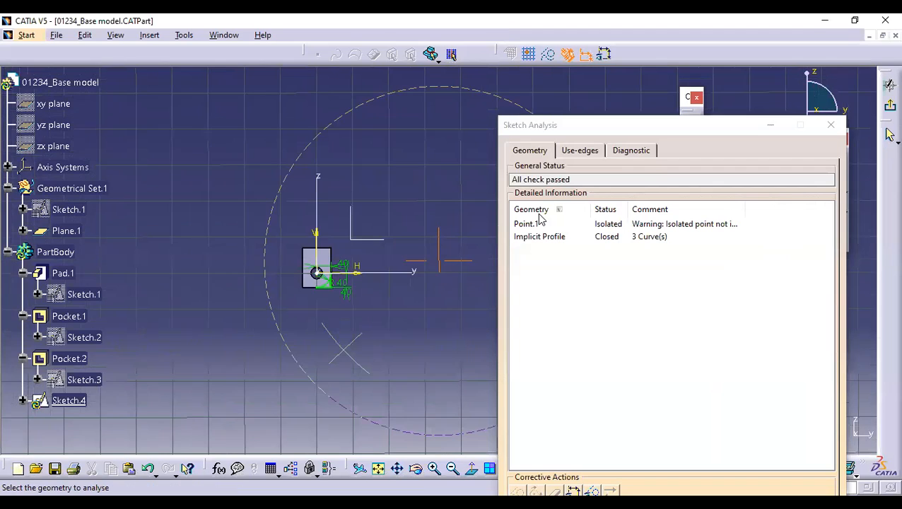
mouse_move(438, 260)
middle_mouse_down()
mouse_move(297, 262)
mouse_move(366, 289)
middle_mouse_up()
mouse_move(308, 251)
middle_mouse_down()
mouse_move(377, 266)
mouse_move(384, 244)
middle_mouse_up()
left_click(268, 285)
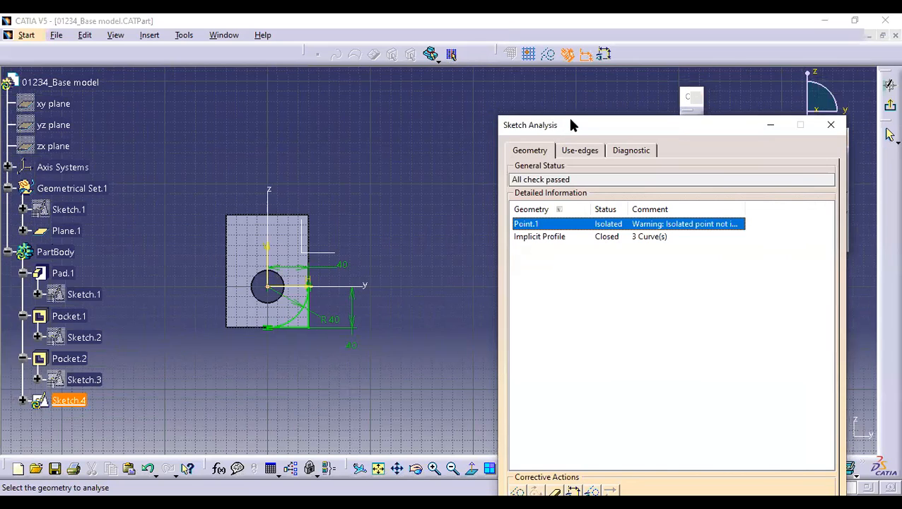
mouse_move(488, 237)
middle_mouse_down()
mouse_move(580, 187)
mouse_move(522, 185)
middle_mouse_up()
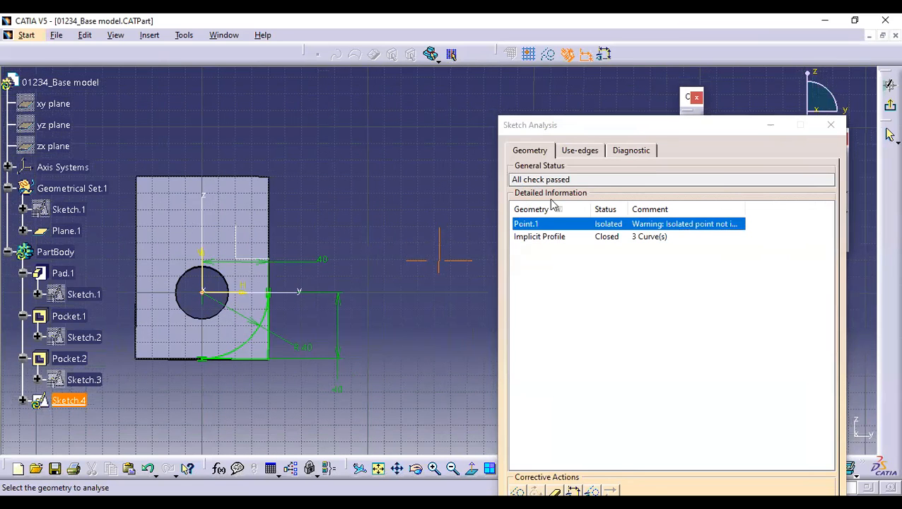
left_click(527, 186)
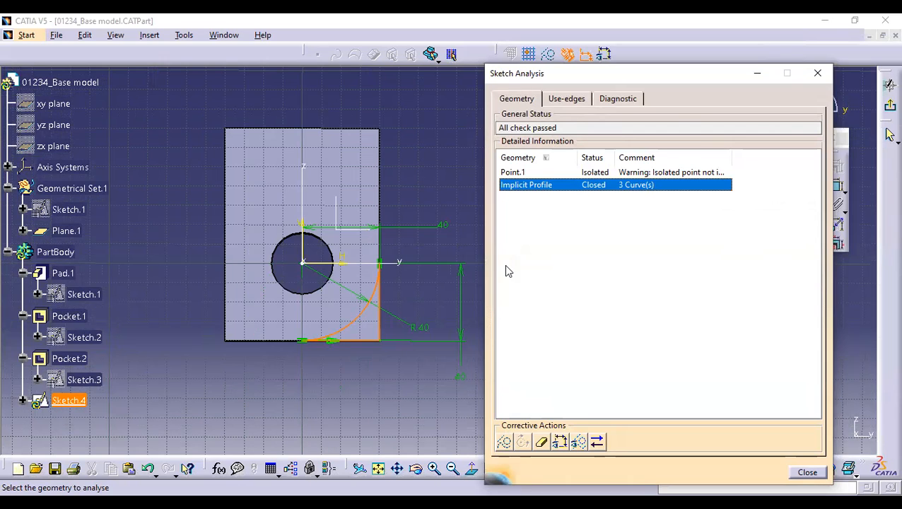
Delete the isolated Point.1 through Sketch Analysis, check the remaining implicit profile, and close the analysis
left_click(512, 173)
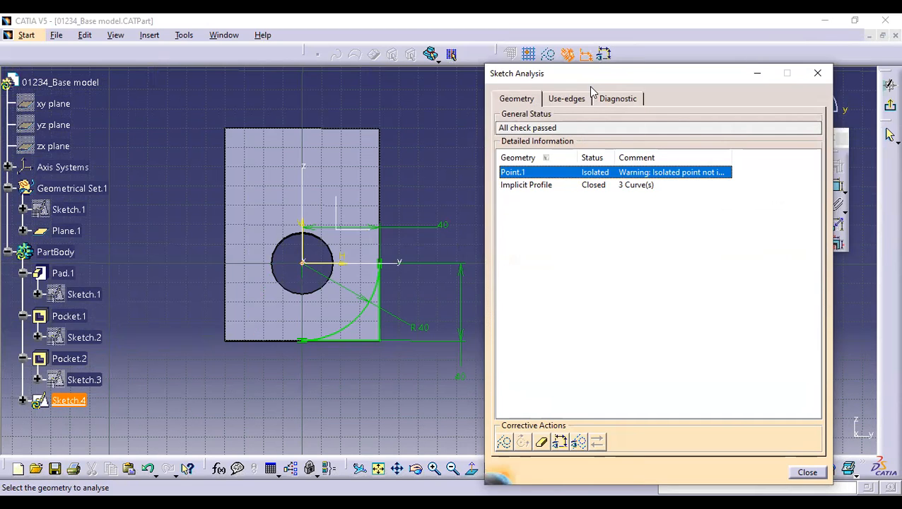
left_click_drag(586, 74, 580, 94)
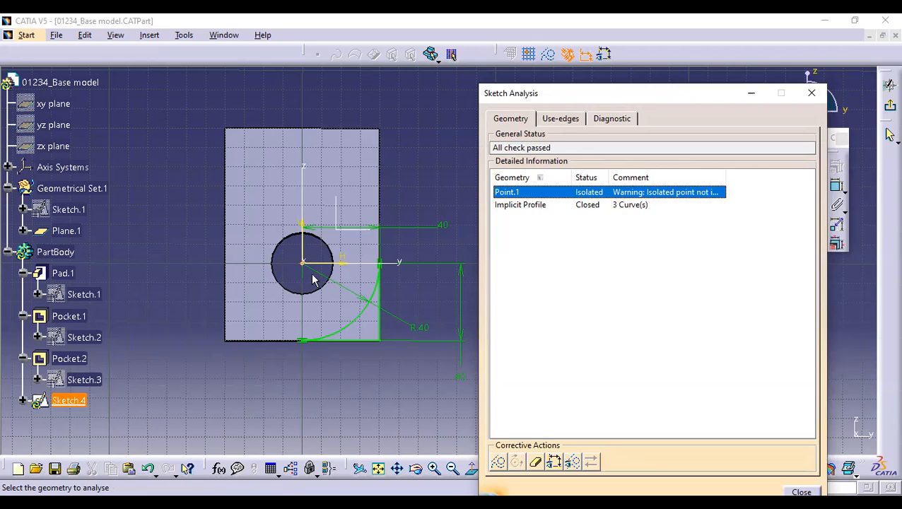
left_click(535, 462)
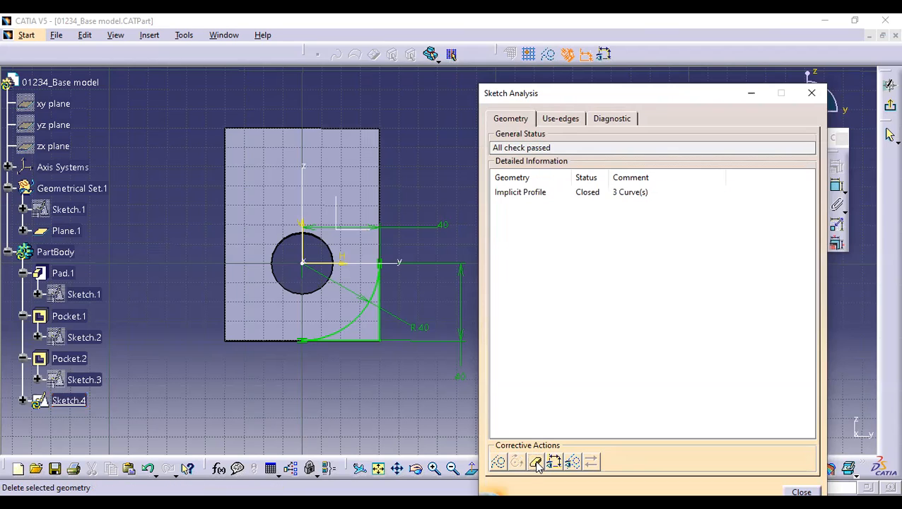
left_click(517, 192)
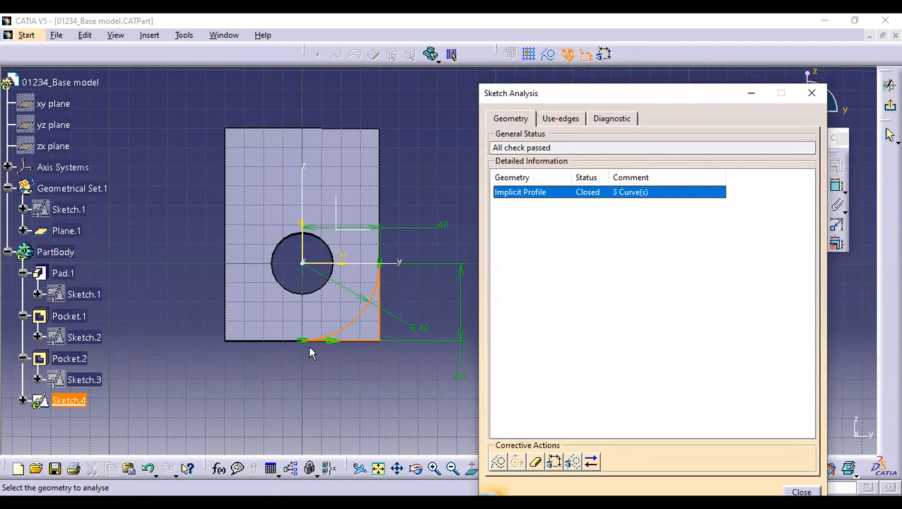
left_click(815, 95)
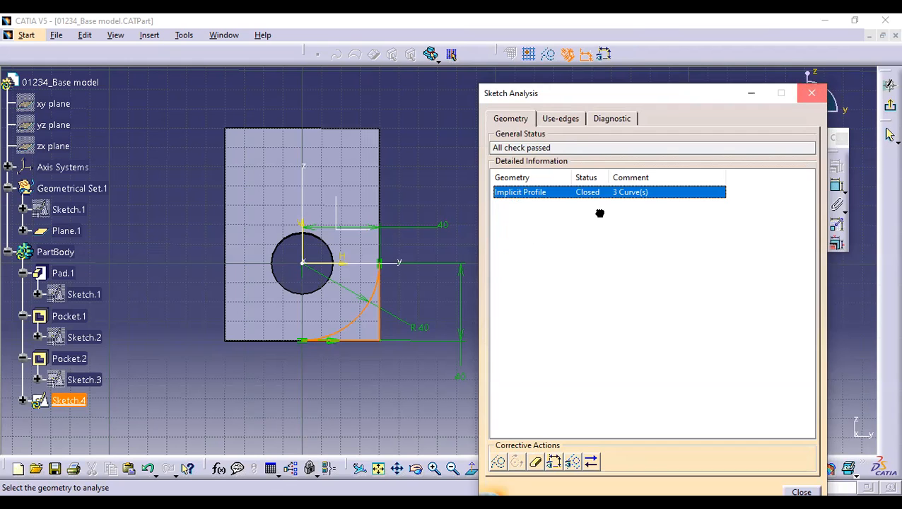
mouse_move(530, 262)
middle_mouse_down()
mouse_move(543, 281)
mouse_move(580, 251)
middle_mouse_up()
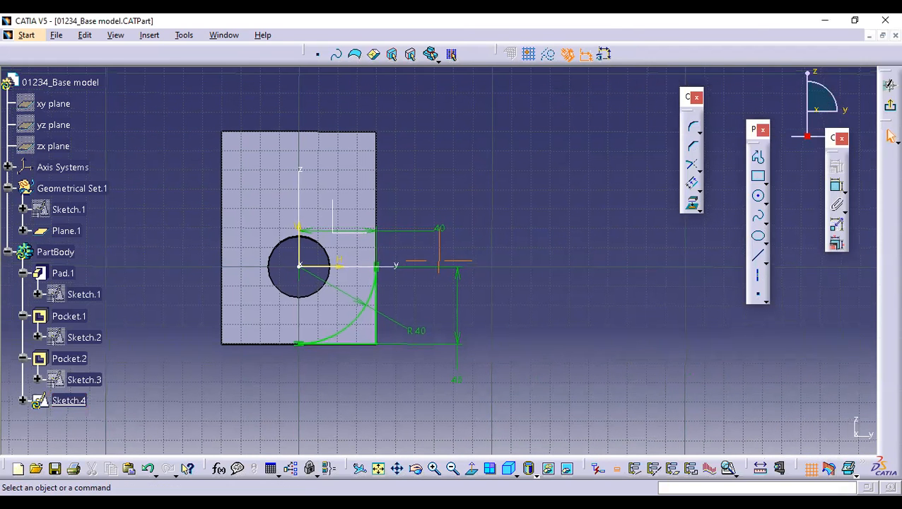
middle_click_drag(446, 413, 436, 410)
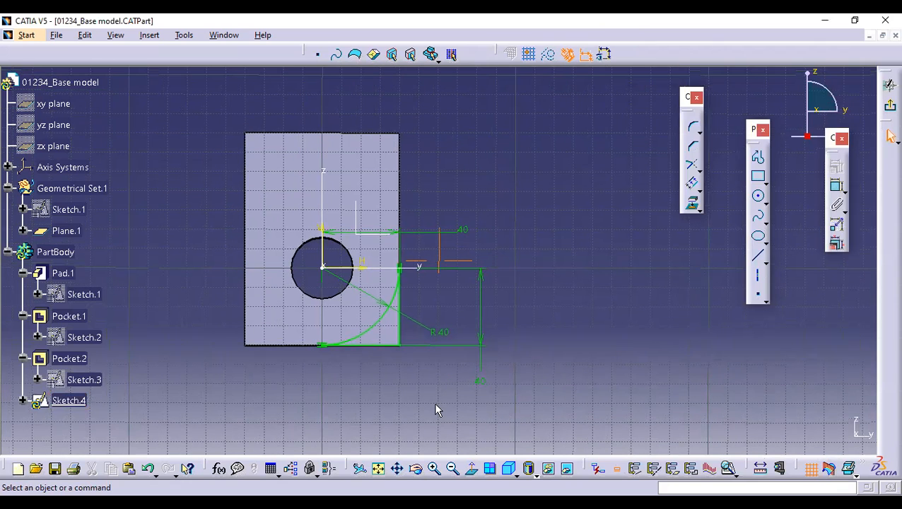
middle_click_drag(272, 336, 311, 336)
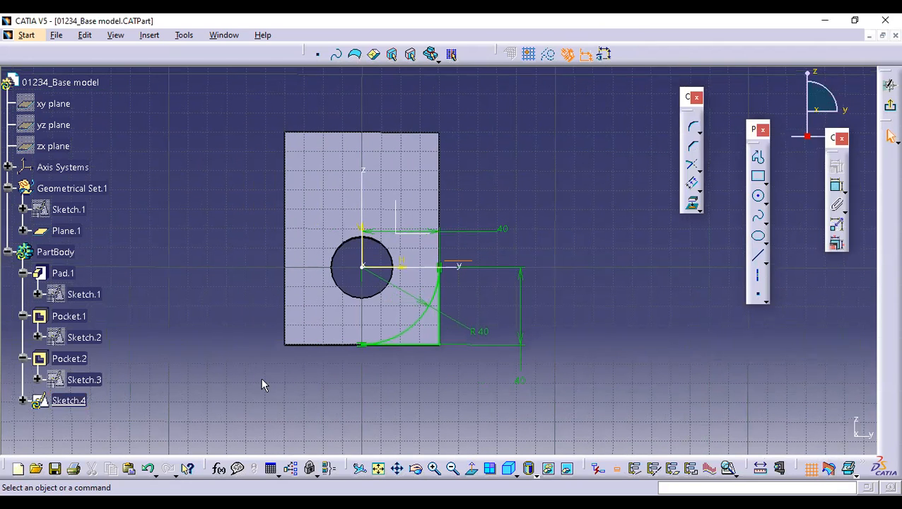
middle_click_drag(482, 318, 473, 298)
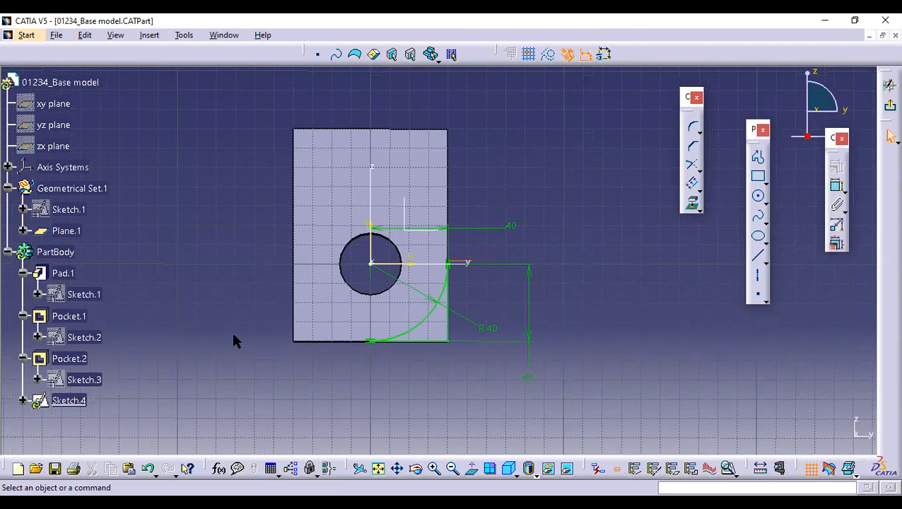
Select the whole corner profile with Auto Search from its vertical line and mirror it about the vertical axis
middle_click_drag(436, 311, 461, 288, "ctrl")
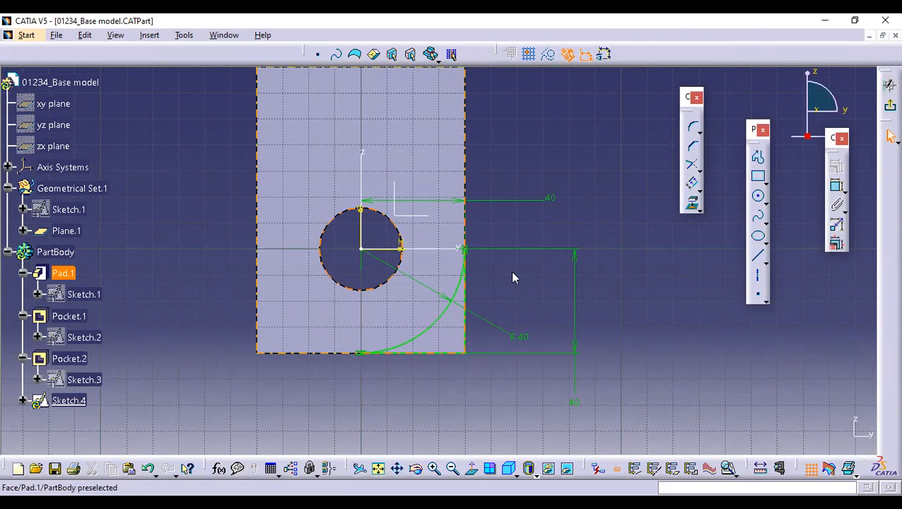
right_click(465, 286)
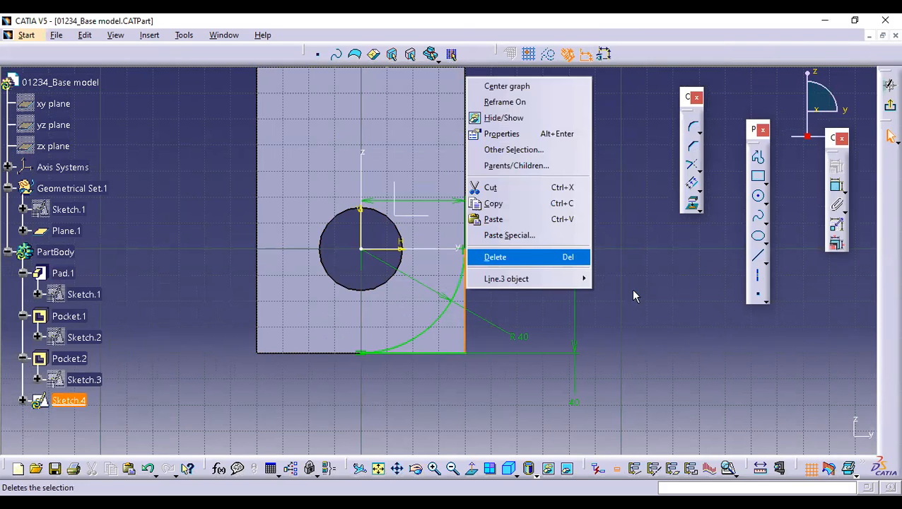
left_click(506, 278)
left_click(628, 364)
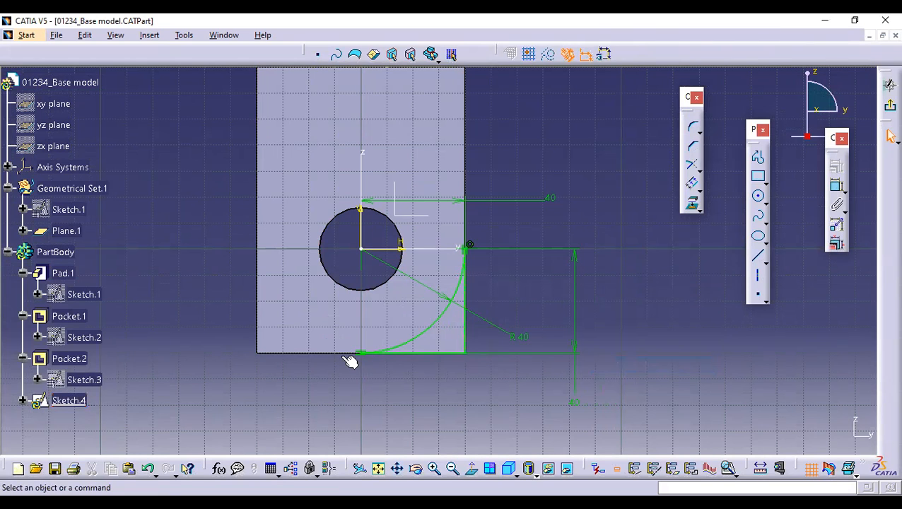
right_click(465, 298)
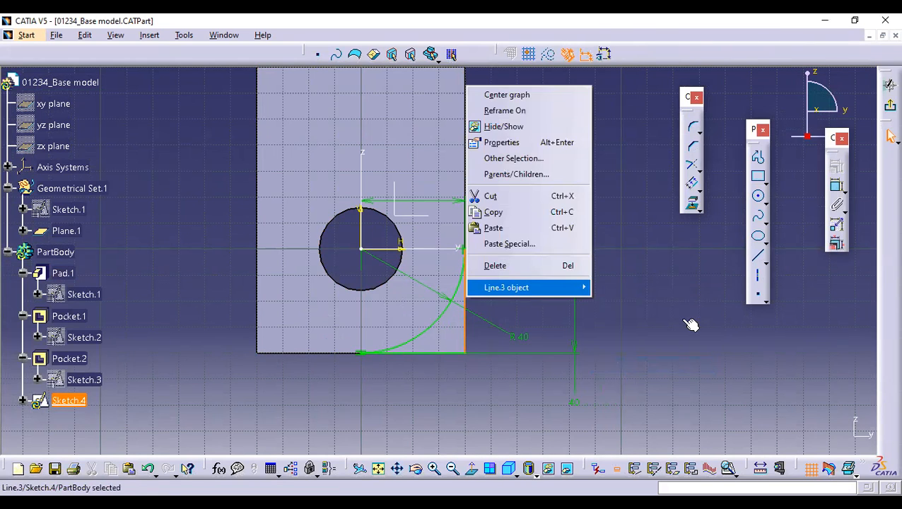
left_click(628, 372)
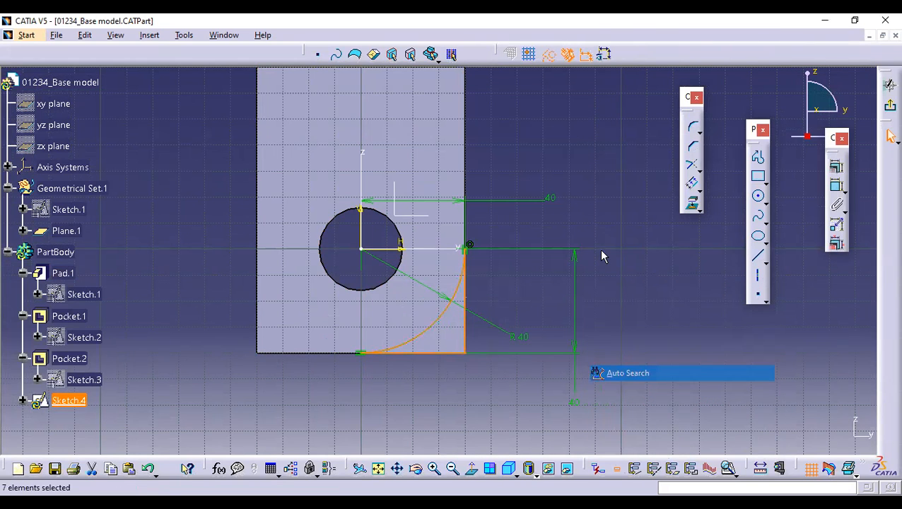
left_click(698, 189)
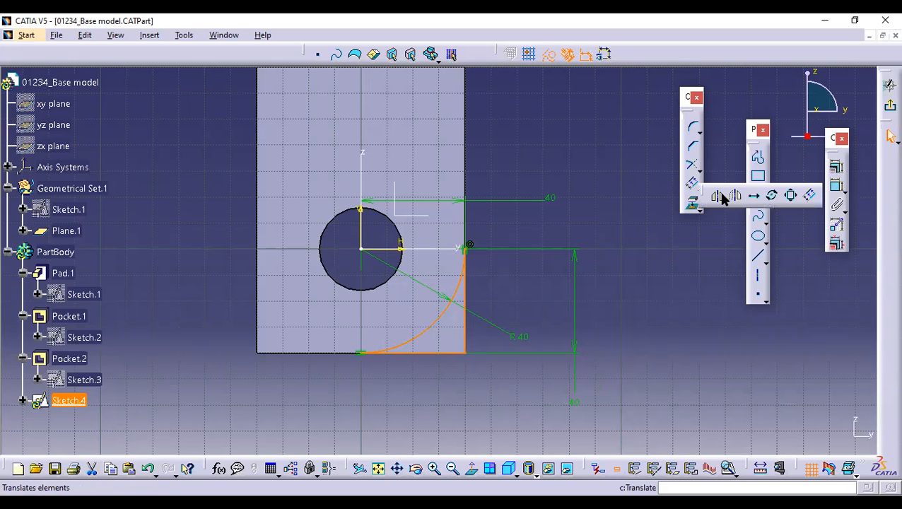
left_click(717, 197)
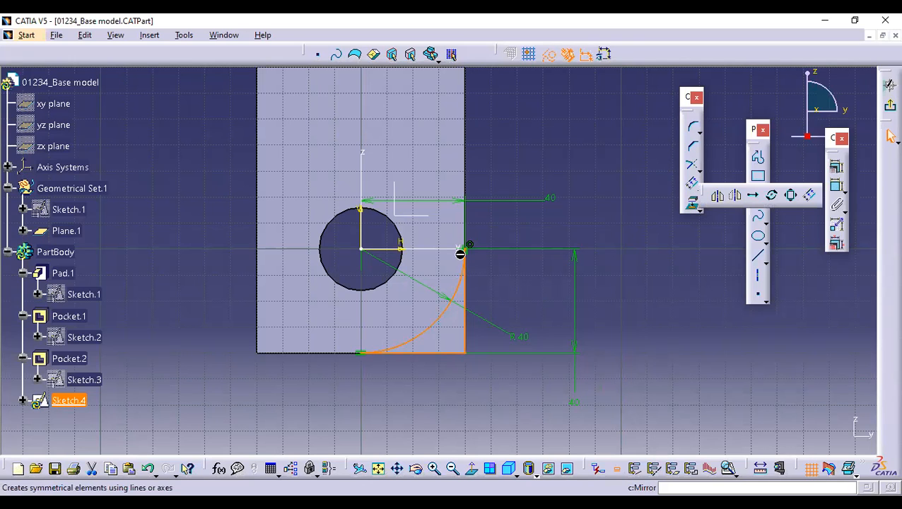
left_click(362, 219)
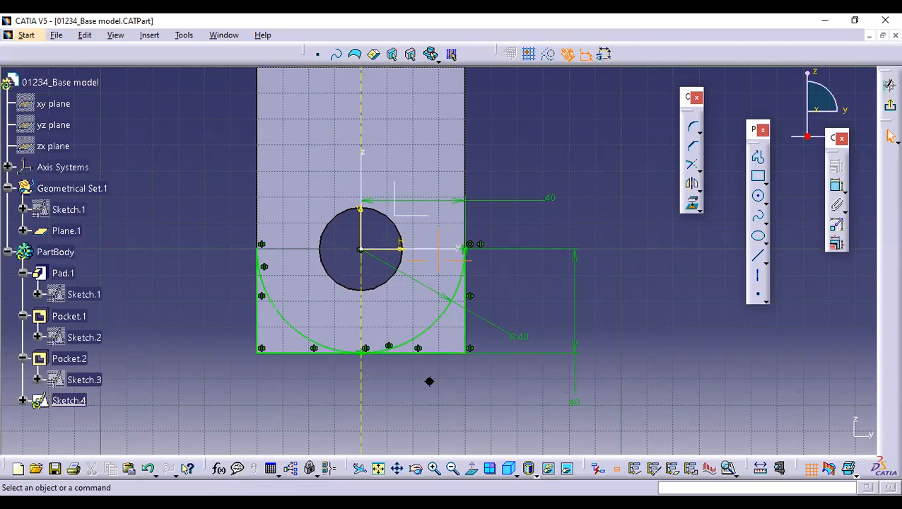
Run Sketch Analysis on the mirrored sketch, examine both implicit profiles, and close the analysis
middle_click_drag(322, 323, 329, 338)
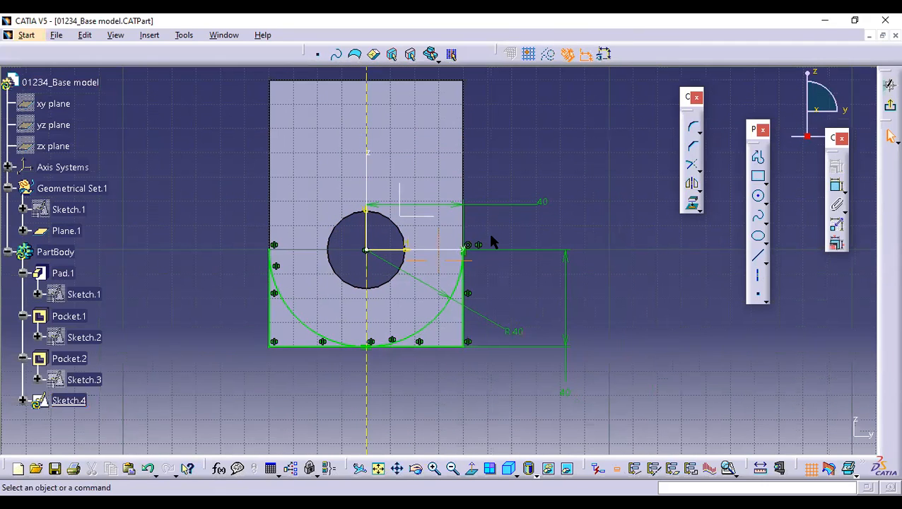
left_click(453, 469)
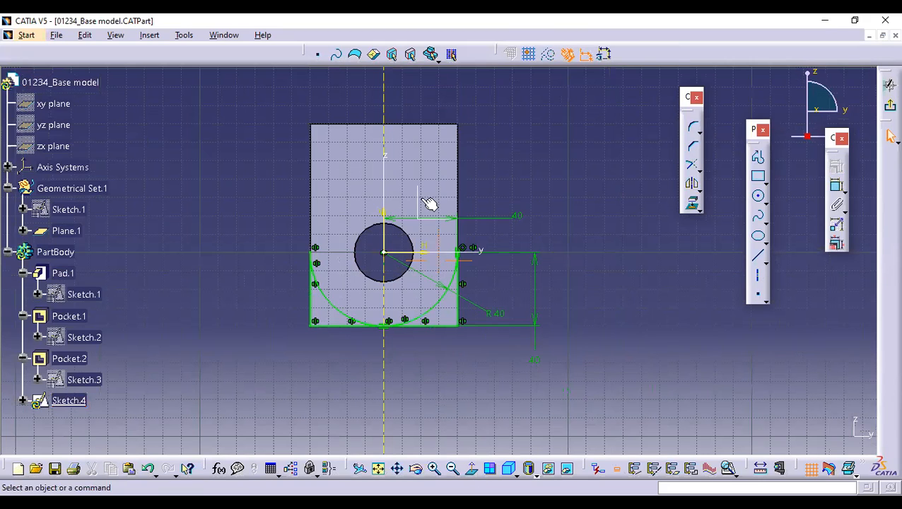
middle_click_drag(391, 99, 390, 147, "ctrl")
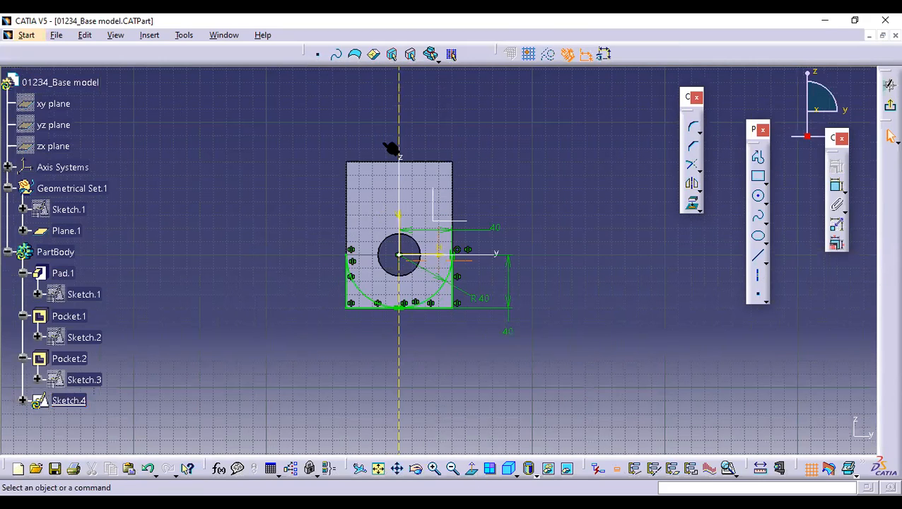
left_click(434, 469)
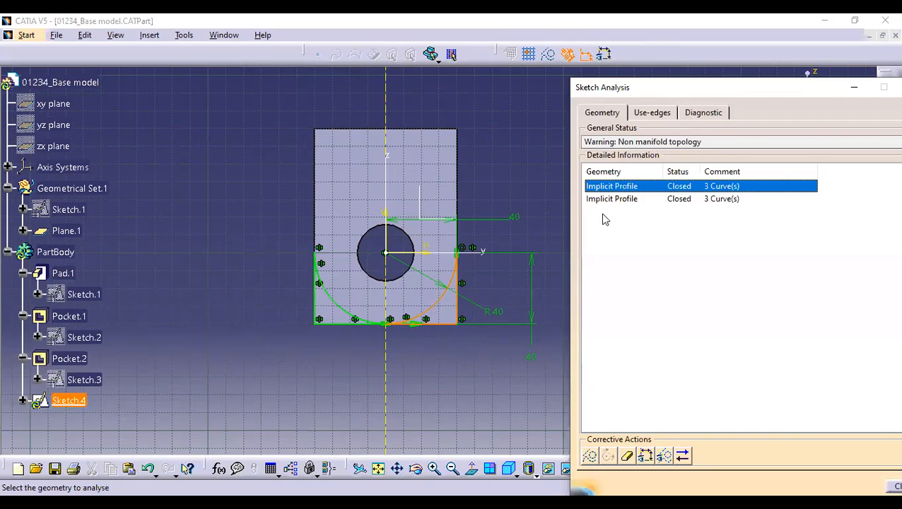
left_click(600, 200)
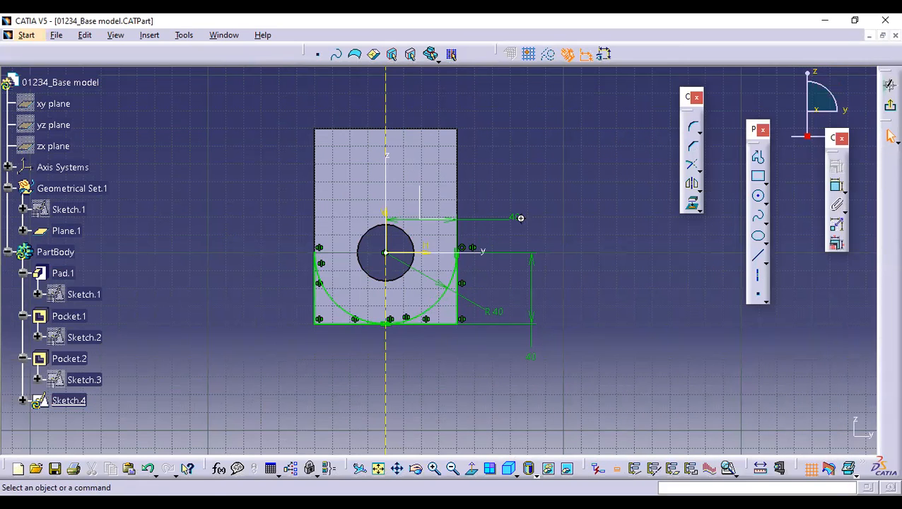
middle_click_drag(551, 254, 551, 255)
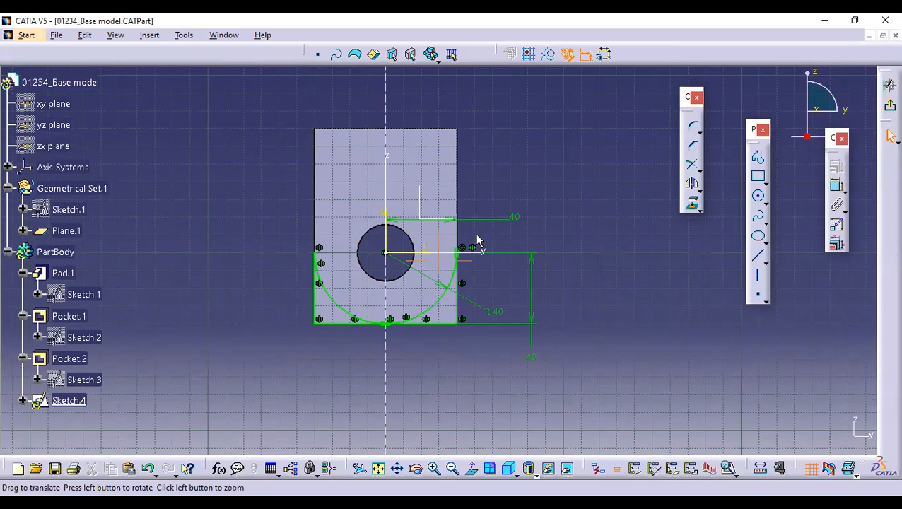
Exit Sketch.4 and try to cut a 122 mm deep pocket from its mirrored corner profile
middle_click_drag(480, 239, 484, 291)
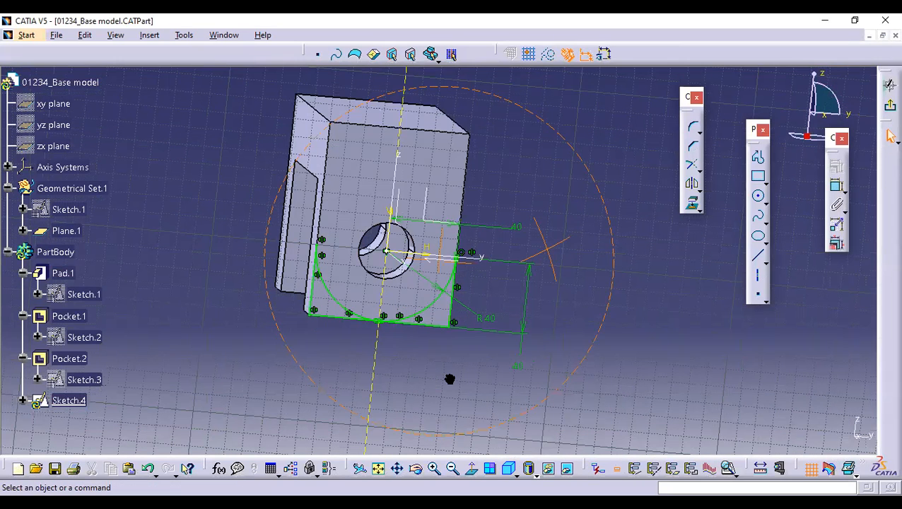
middle_click_drag(450, 379, 461, 375)
left_click(890, 105)
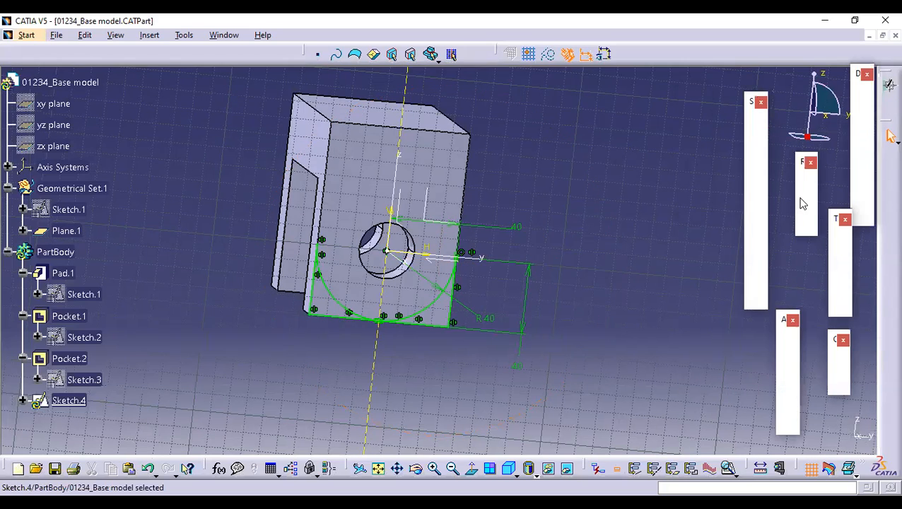
left_click(466, 286)
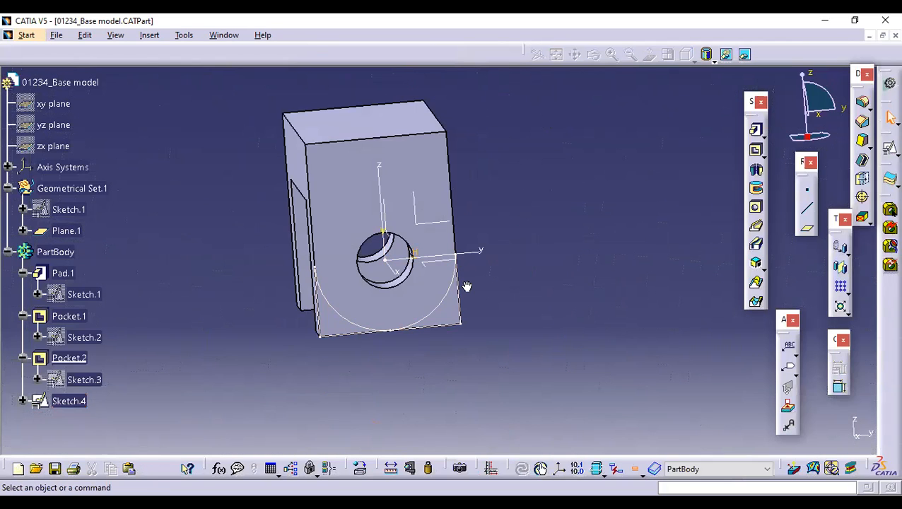
middle_click_drag(487, 200, 381, 280)
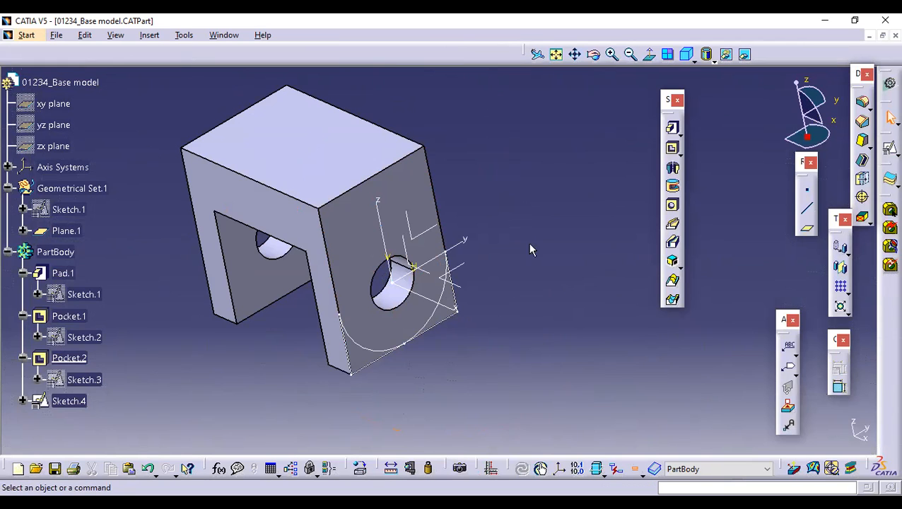
middle_click_drag(487, 218, 654, 186)
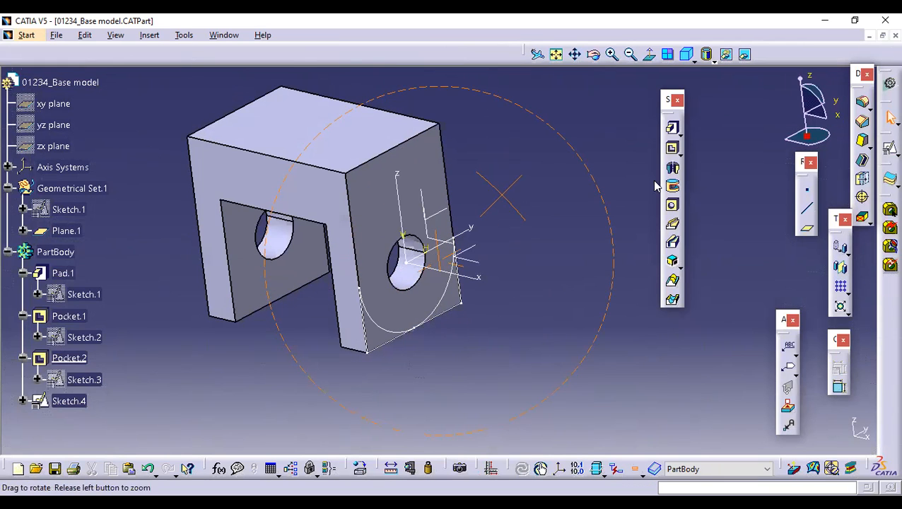
left_click(672, 148)
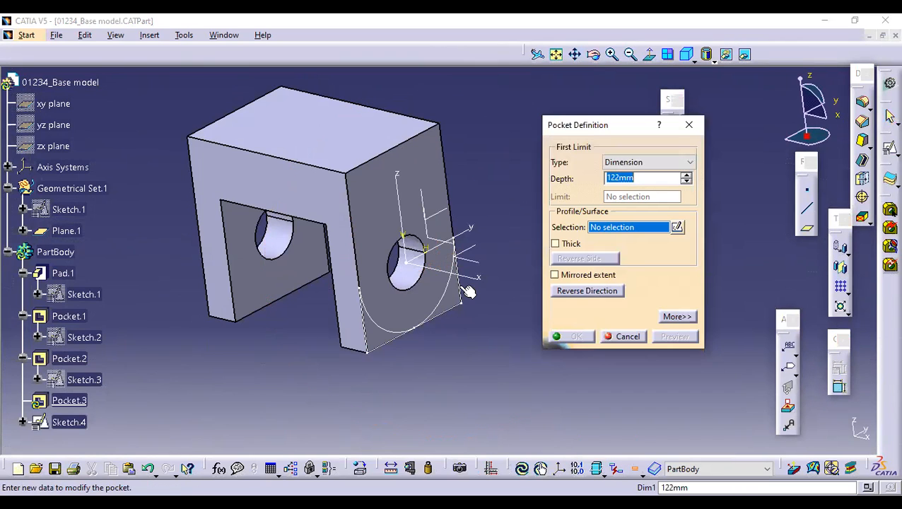
left_click(515, 290)
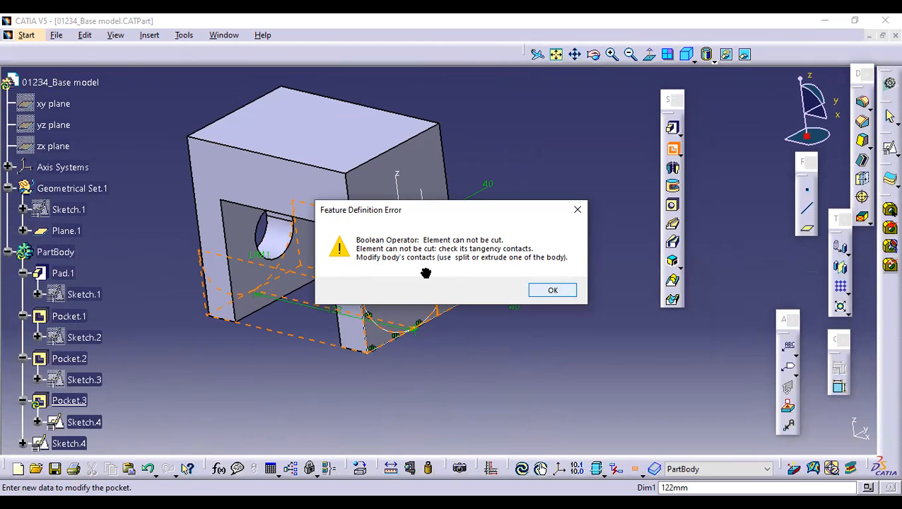
key("Return")
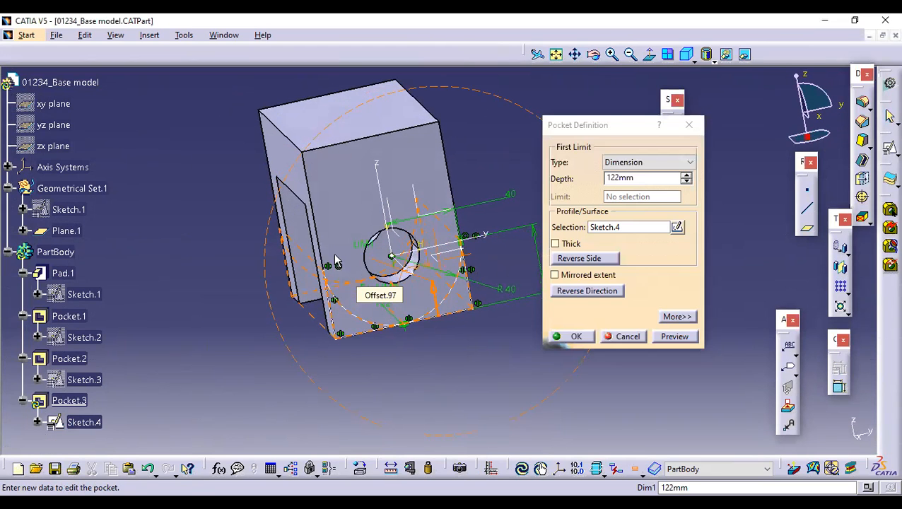
left_click(571, 337)
key("Return")
middle_click_drag(509, 267, 330, 248)
left_click(625, 343)
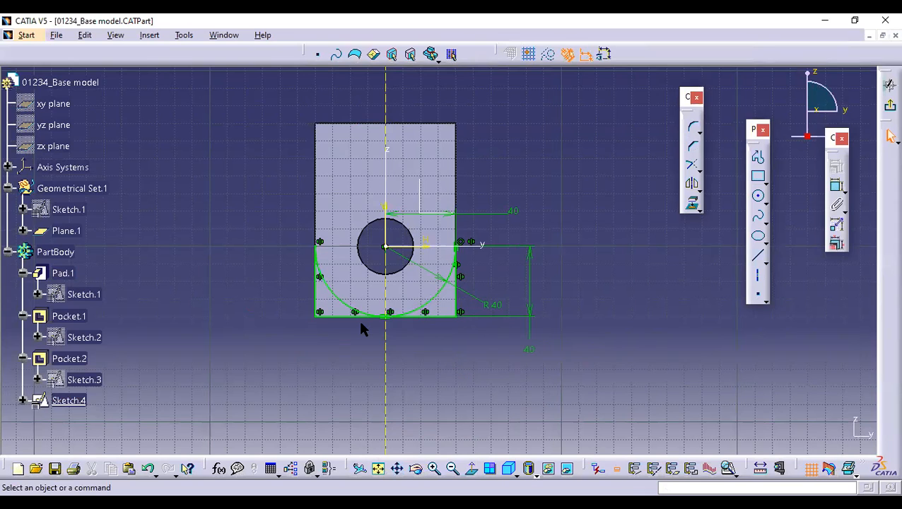
Delete the profile's bottom horizontal lines and the R40 radius dimension in Sketch.4
right_click(426, 317)
left_click(456, 272)
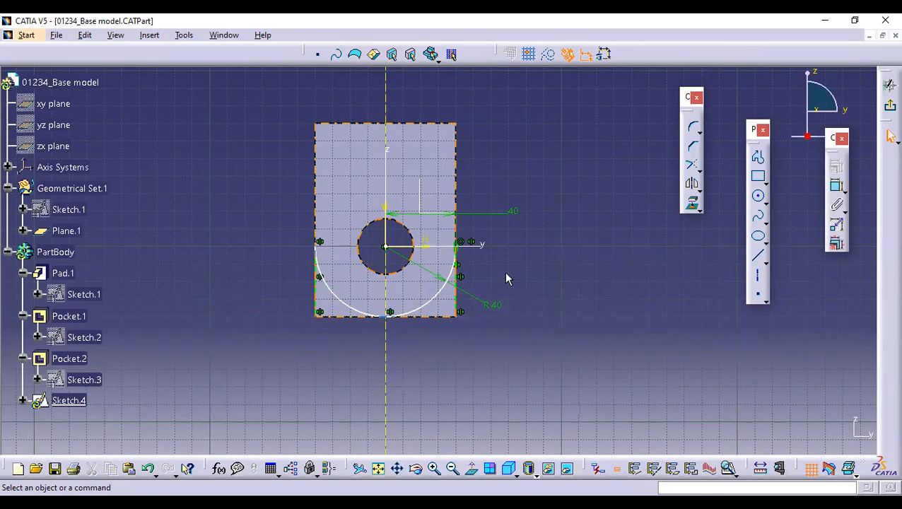
left_click(491, 306)
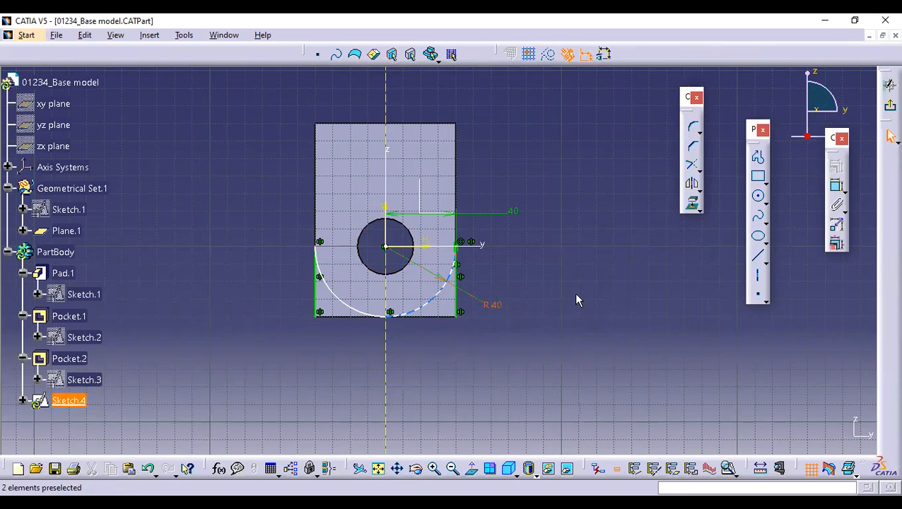
key("Delete")
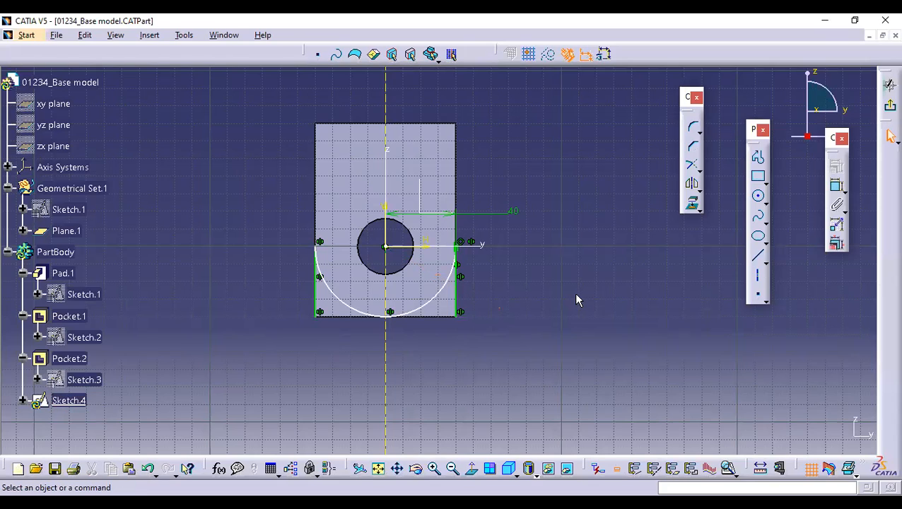
Delete the mirrored arc and vertical line on the left half of the profile
left_click(377, 322)
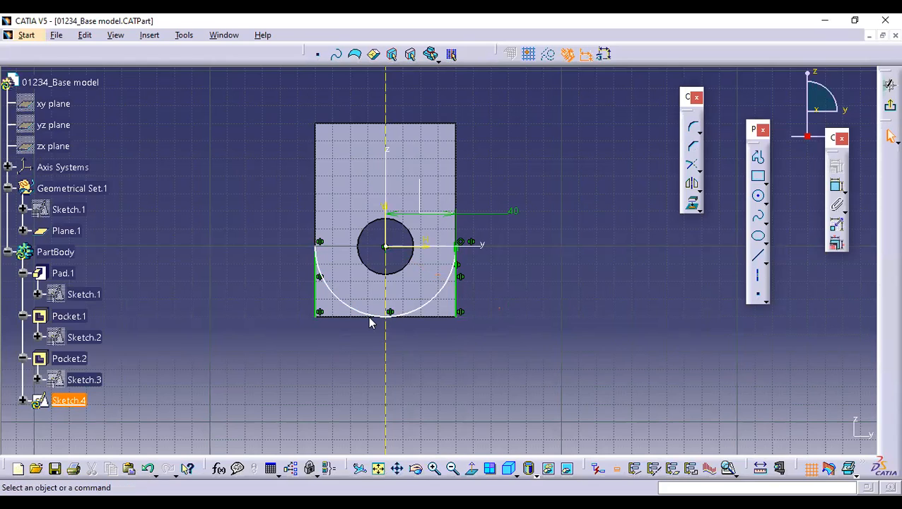
right_click(319, 294)
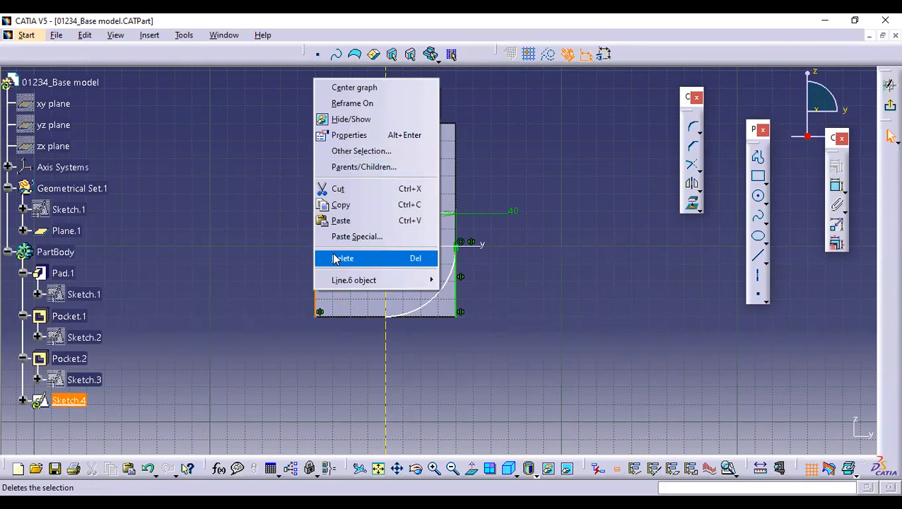
left_click(336, 258)
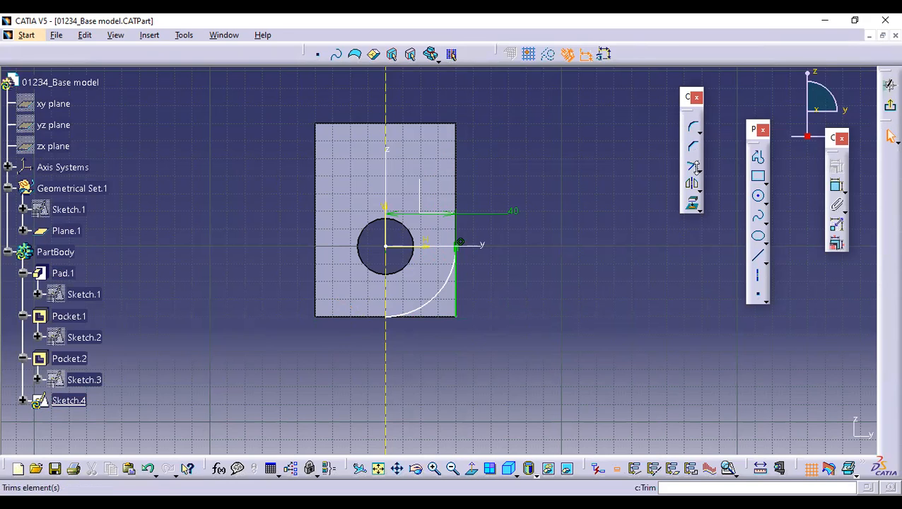
Draw a line about 81 mm long from the hole's centre, make it horizontal, and extend it past the block's left edge
left_click(755, 261)
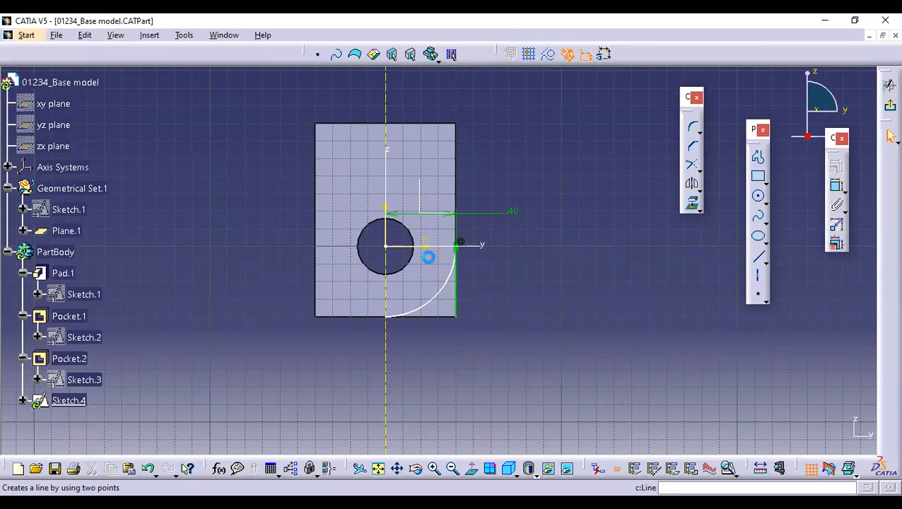
left_click(389, 246)
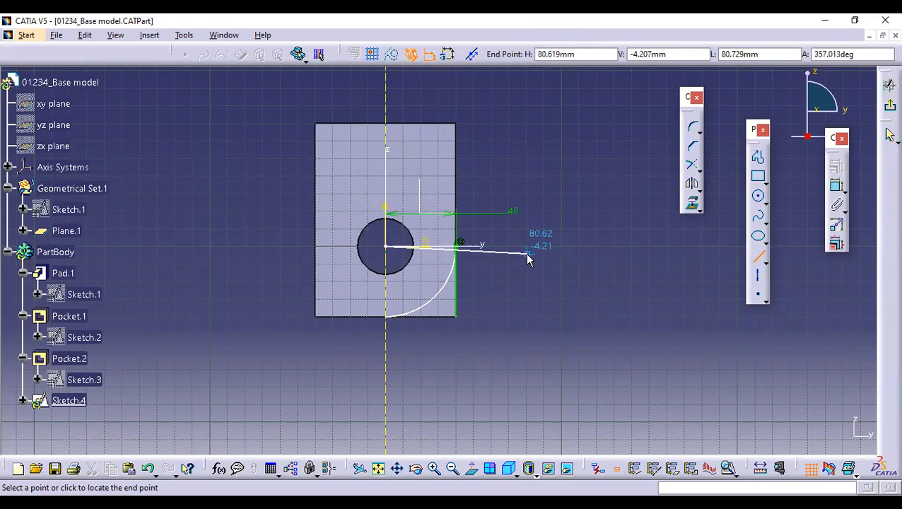
left_click(530, 253)
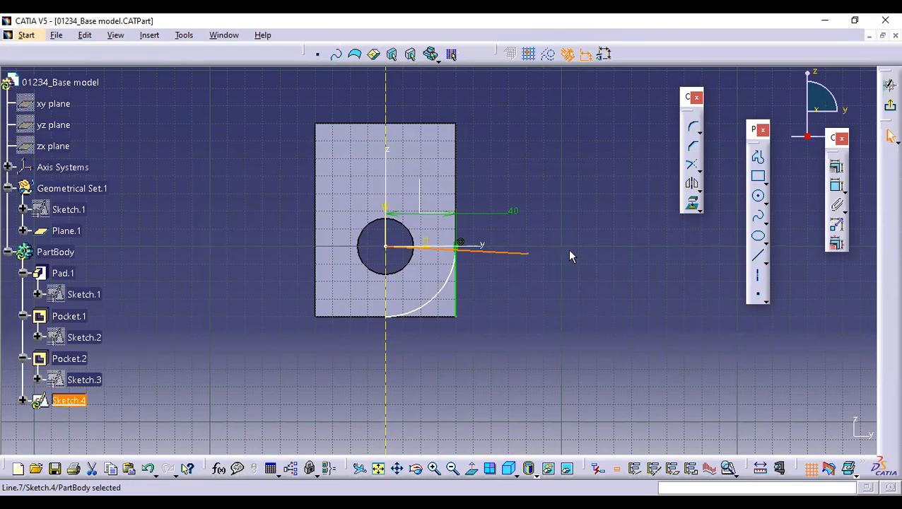
right_click(509, 254)
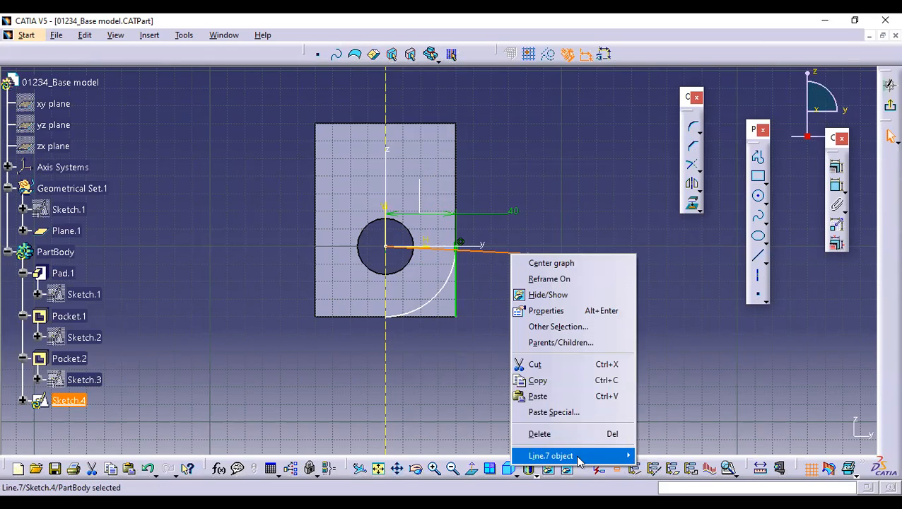
mouse_move(579, 456)
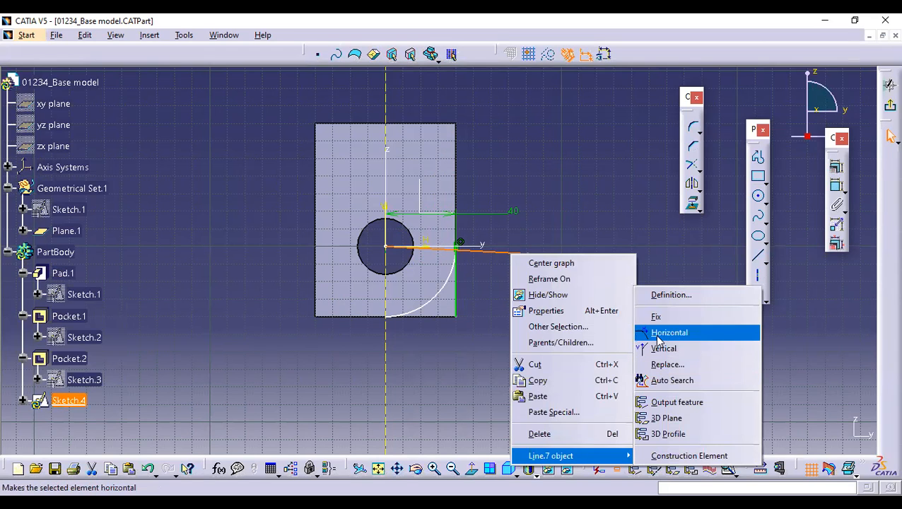
left_click(669, 332)
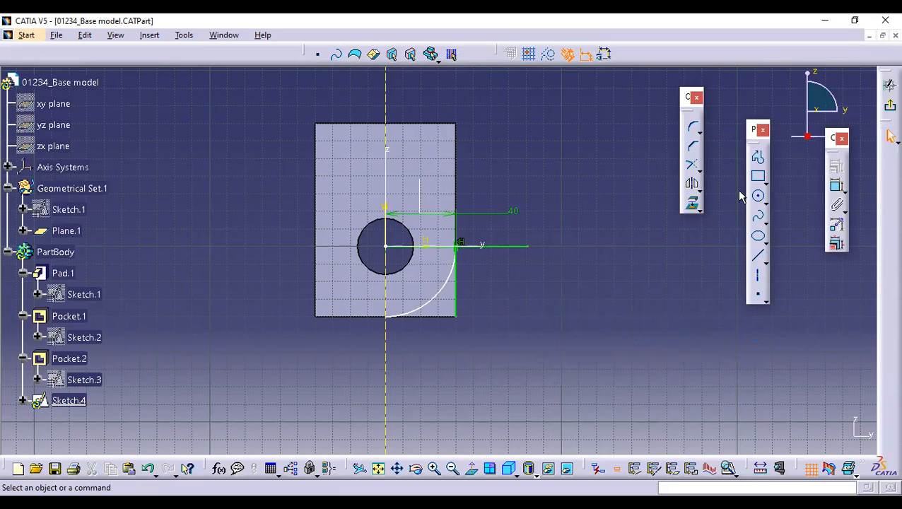
left_click_drag(385, 246, 296, 247)
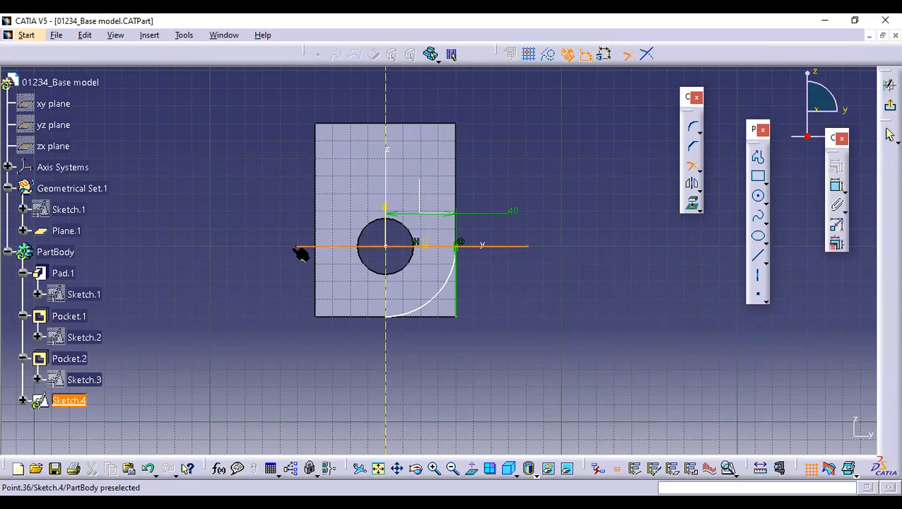
Trim the remaining arc and the horizontal line to each other at the block's left edge, forming a lower semicircle
left_click(693, 166)
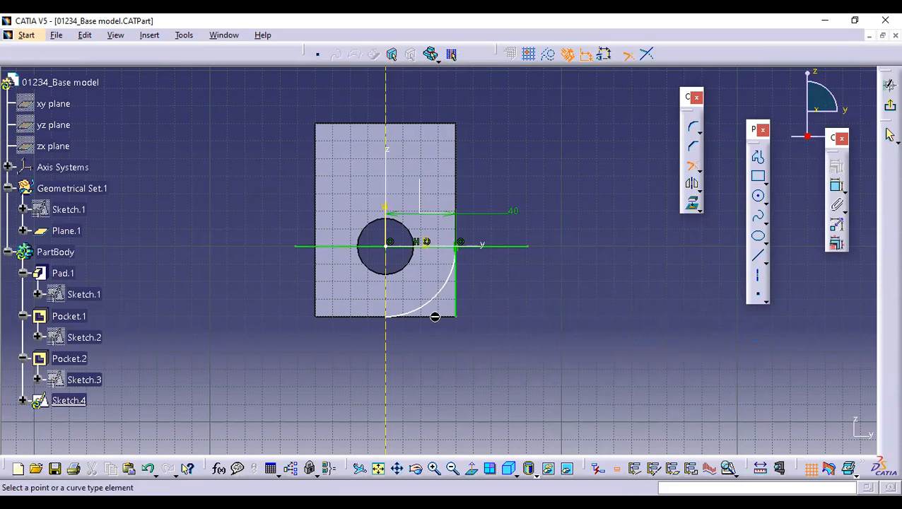
left_click(426, 314)
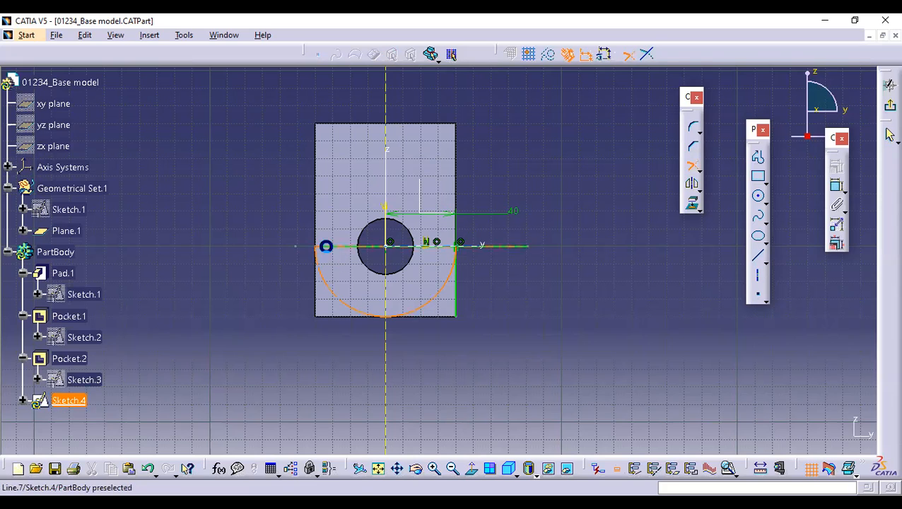
left_click(324, 246)
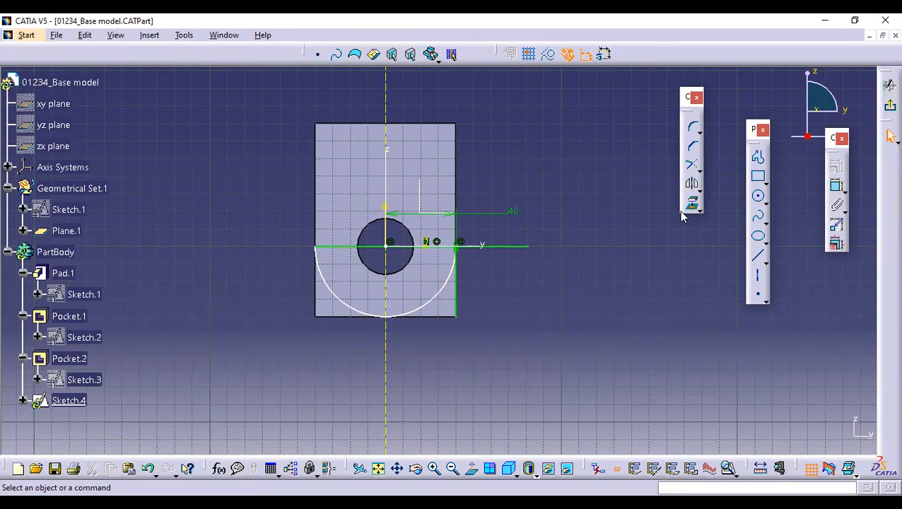
left_click(758, 256)
left_click(534, 282)
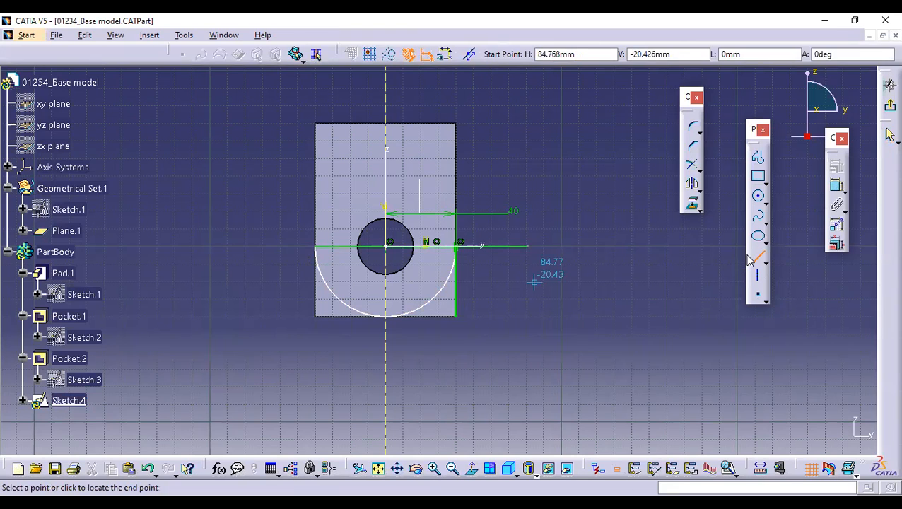
left_click(755, 256)
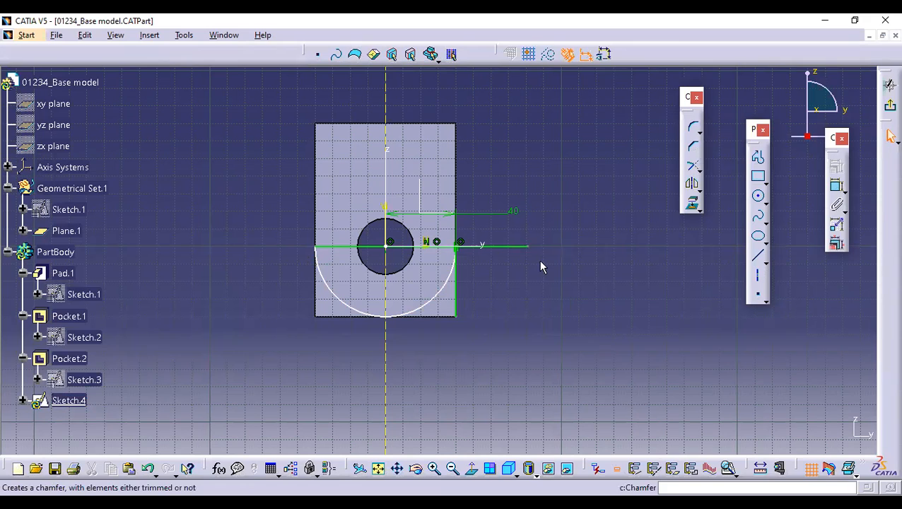
Trim the horizontal line back to the semicircle's right endpoint and delete the vertical line on the block's right edge
left_click(454, 261)
left_click(491, 246)
left_click(456, 293)
right_click(483, 258)
left_click(520, 263)
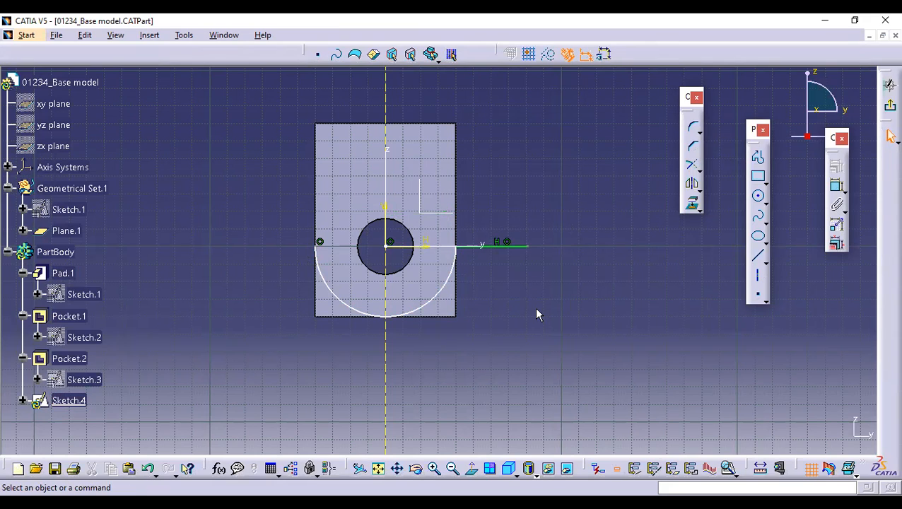
Draw a horizontal line about 31 mm outward from the semicircle's left endpoint and a vertical line about 53 mm down from its outer end
left_click(758, 255)
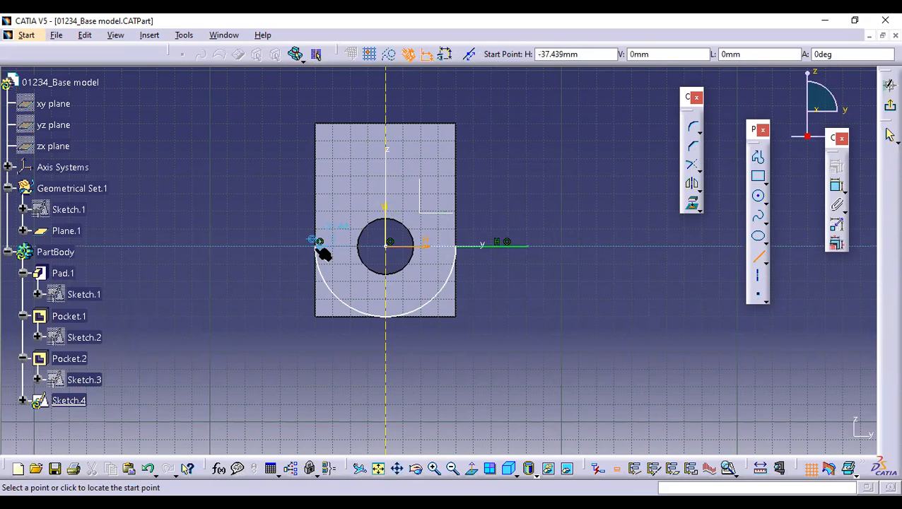
left_click(276, 253)
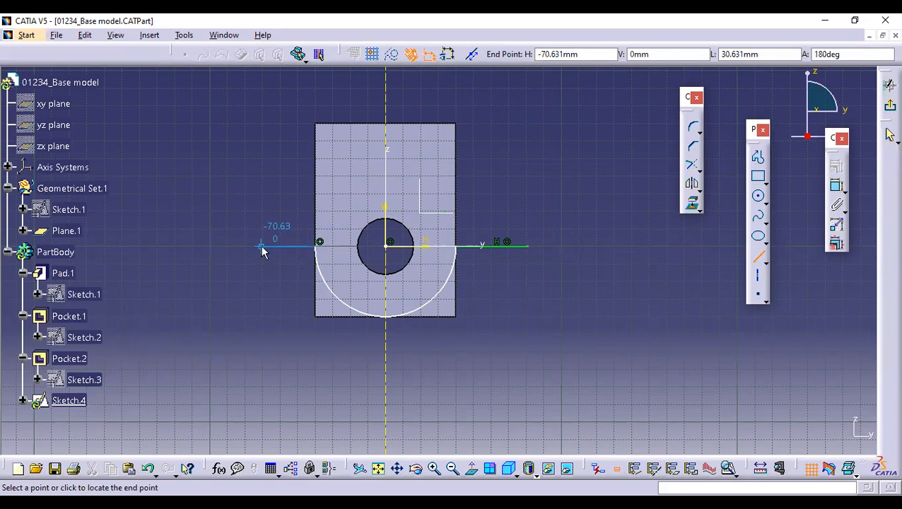
left_click(262, 253)
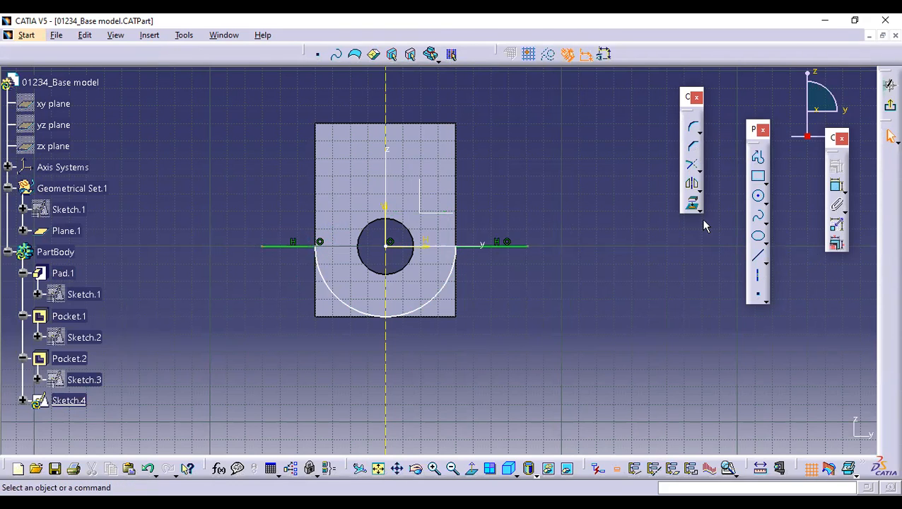
left_click(758, 256)
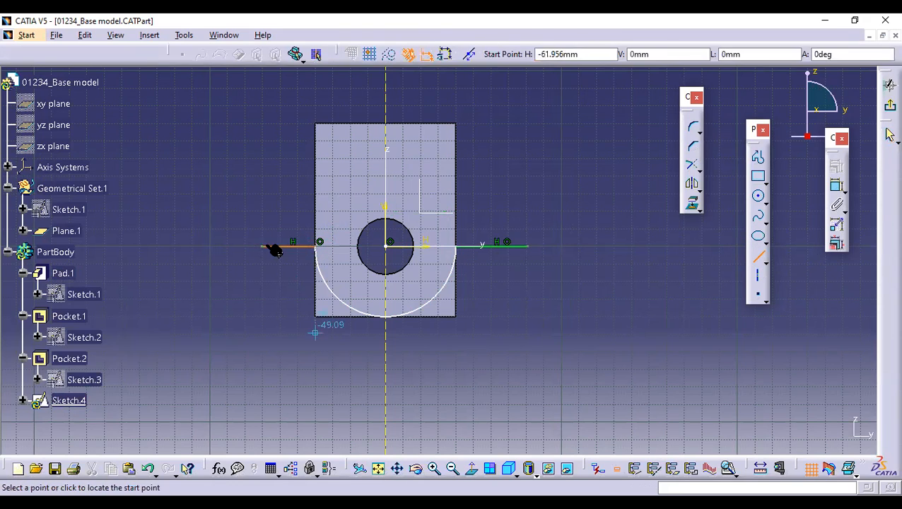
left_click(274, 376)
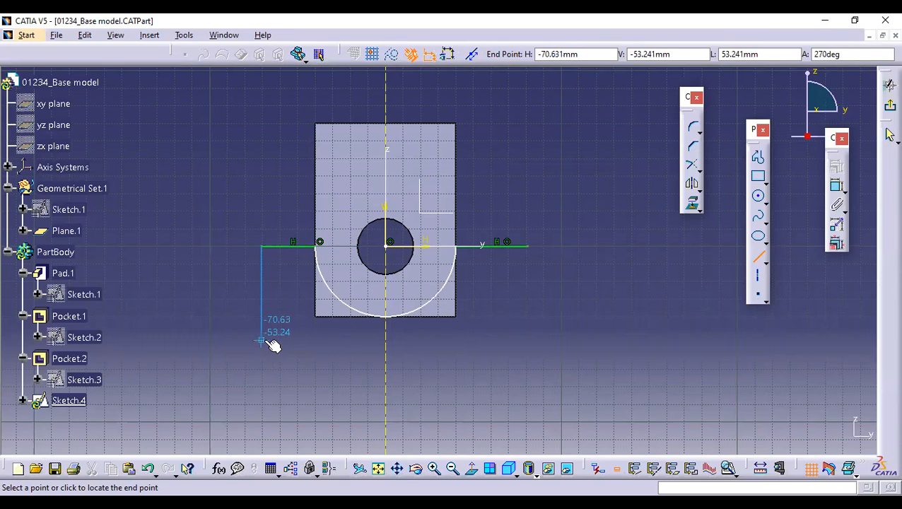
left_click(286, 355)
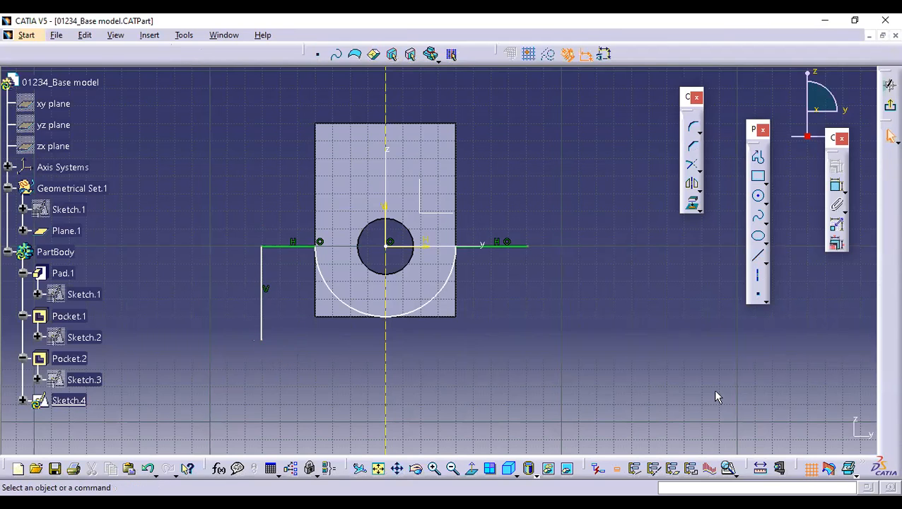
Draw a vertical line about 53 mm down from the outer end of the profile's right horizontal line
left_click(757, 255)
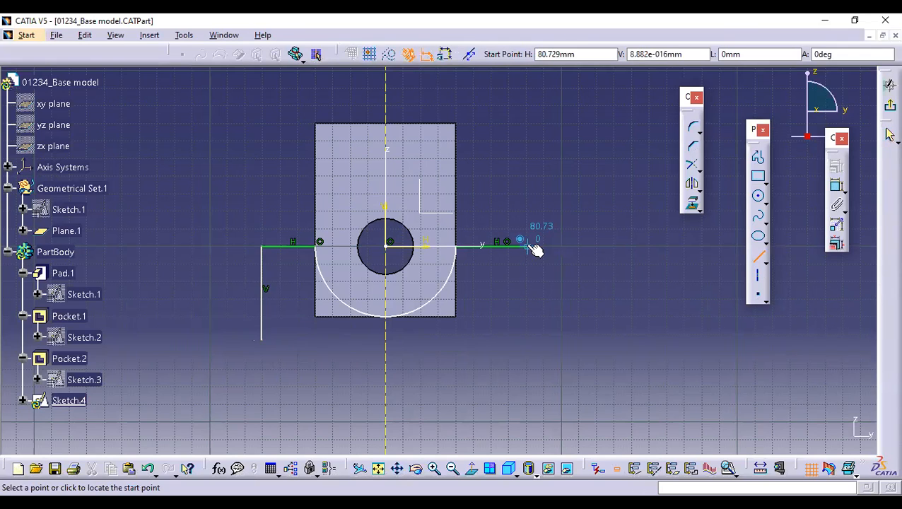
left_click(527, 246)
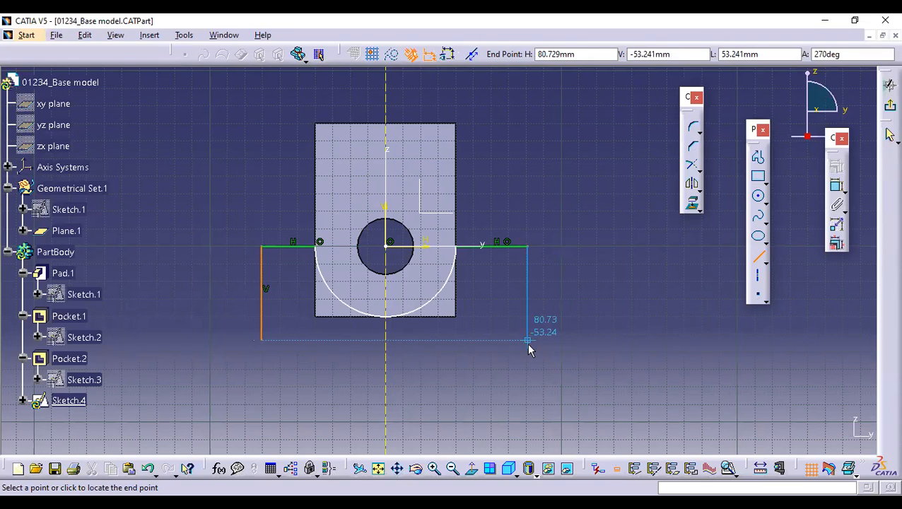
left_click(527, 340)
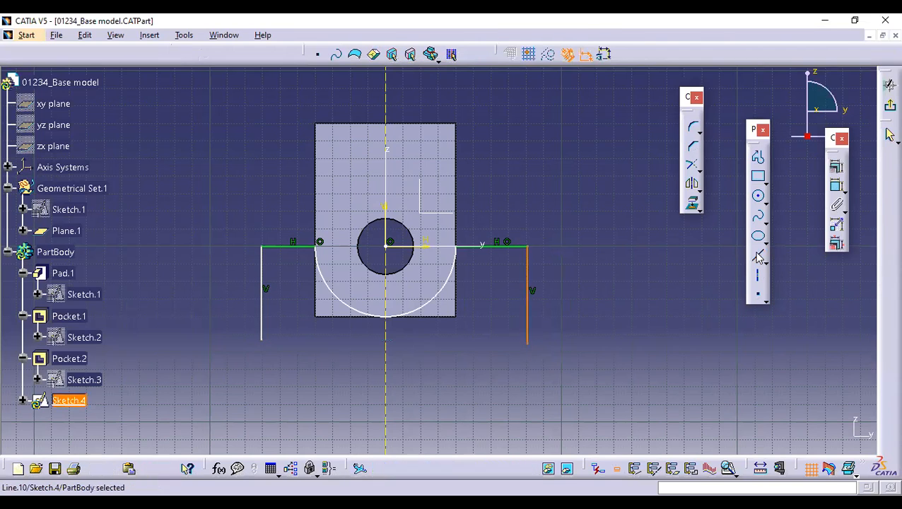
key("Escape")
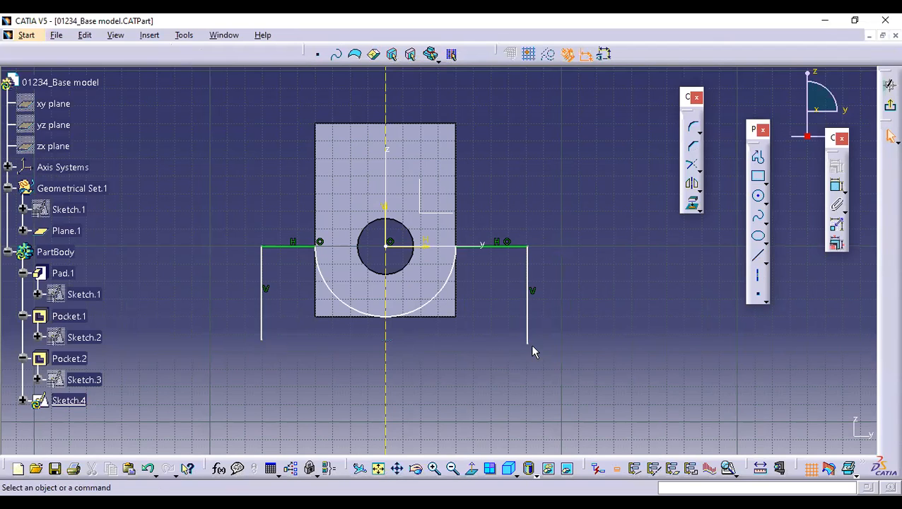
Draw a line from the left vertical line's lower end past the right vertical line and make it horizontal
left_click(758, 255)
left_click(261, 340)
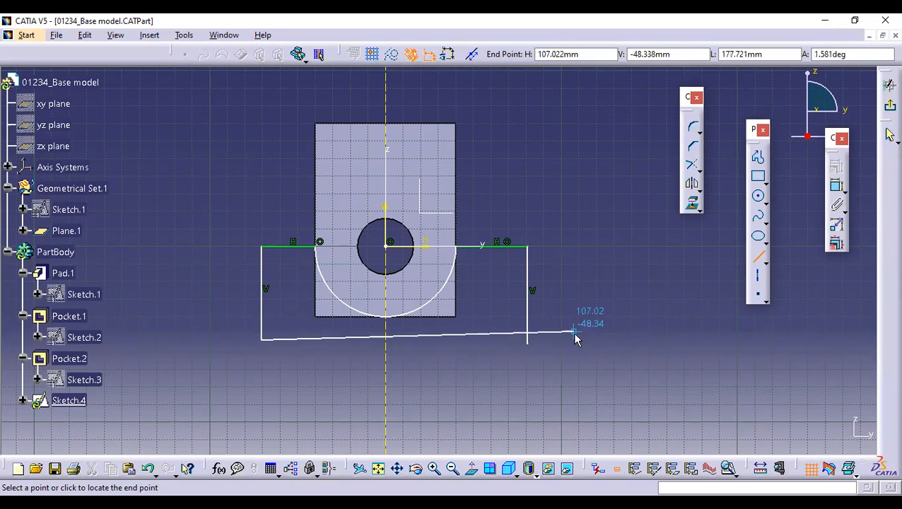
left_click(574, 331)
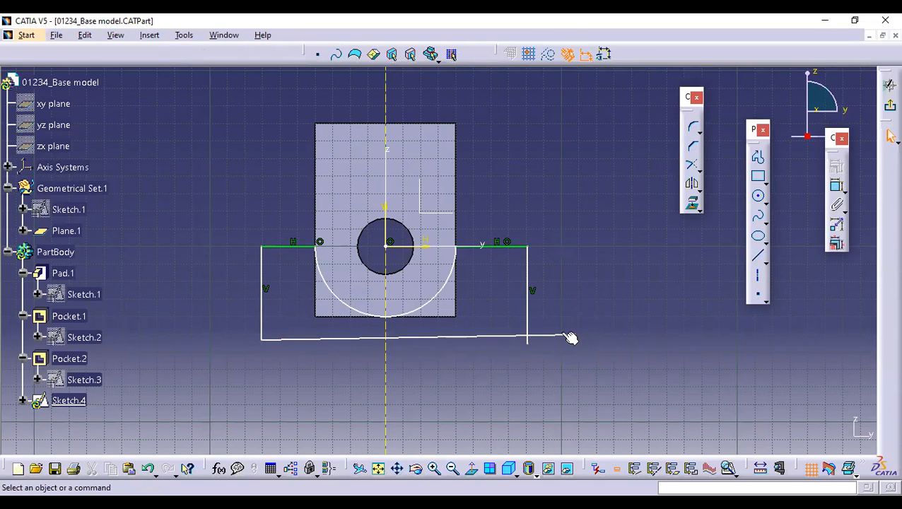
right_click(564, 337)
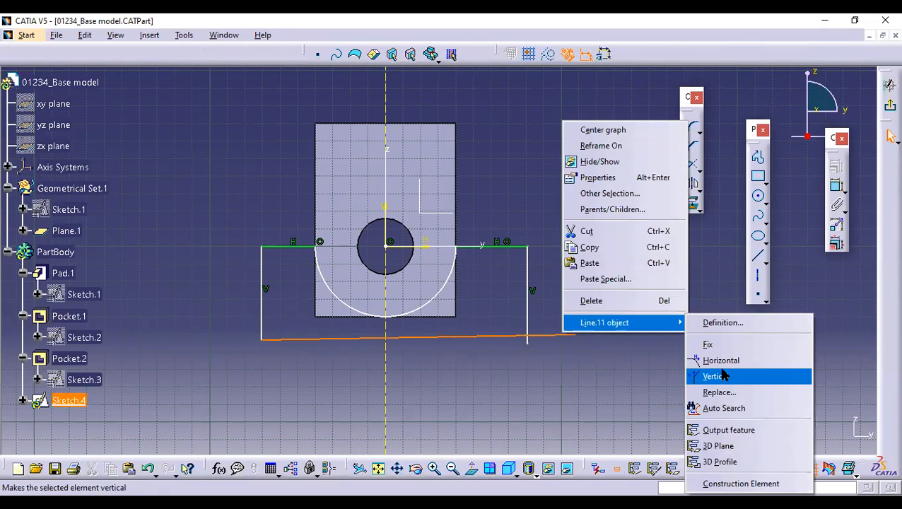
left_click(722, 361)
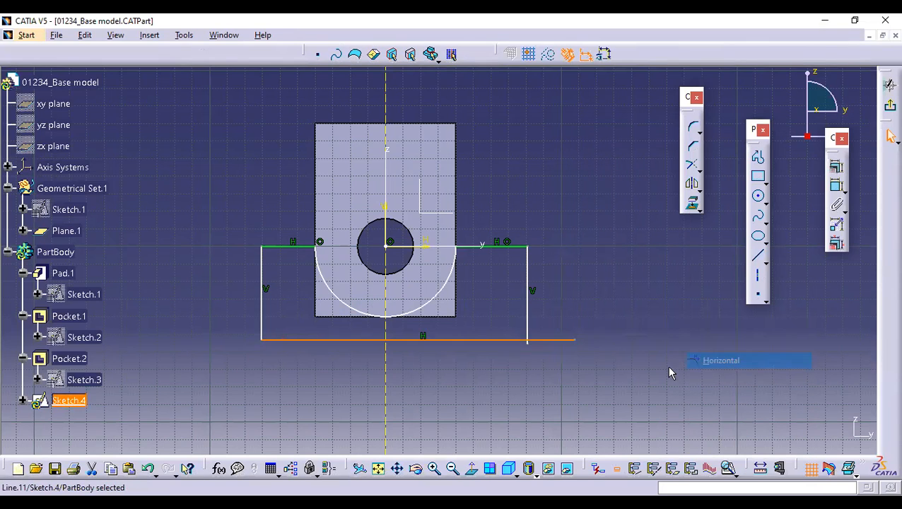
Trim the lower horizontal line and right vertical line to each other at their corner, and delete the vertical axis line
left_click(693, 168)
left_click(518, 343)
left_click(529, 323)
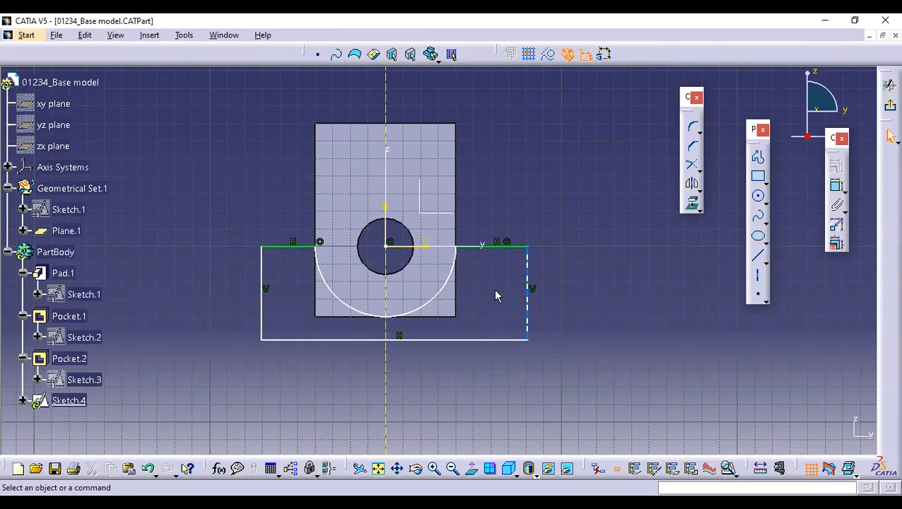
right_click(386, 97)
left_click(406, 281)
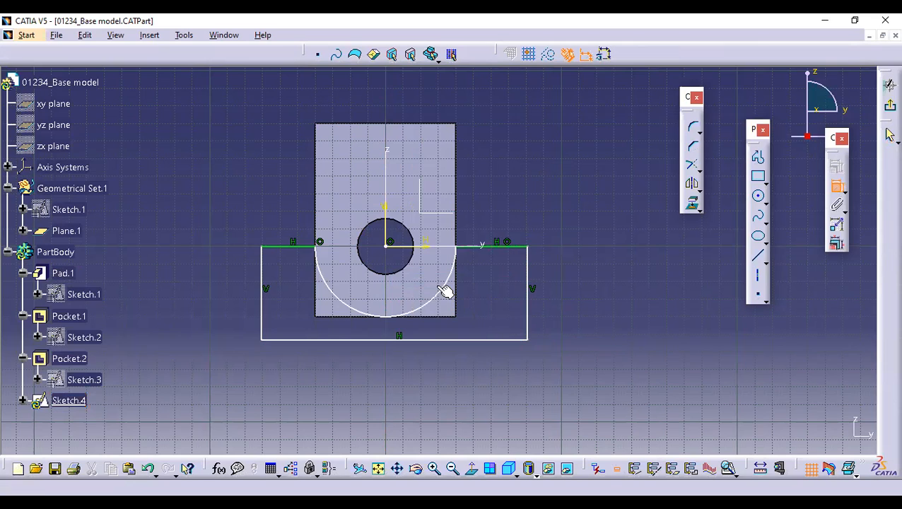
Dimension the semicircle's radius and the lower horizontal line's distance from the sketch's horizontal axis
left_click(439, 286)
left_click(481, 298)
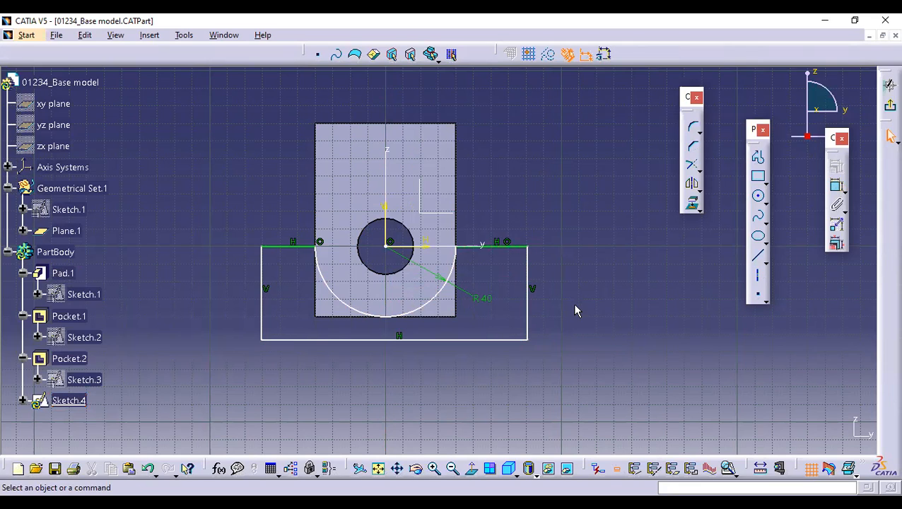
left_click(837, 186)
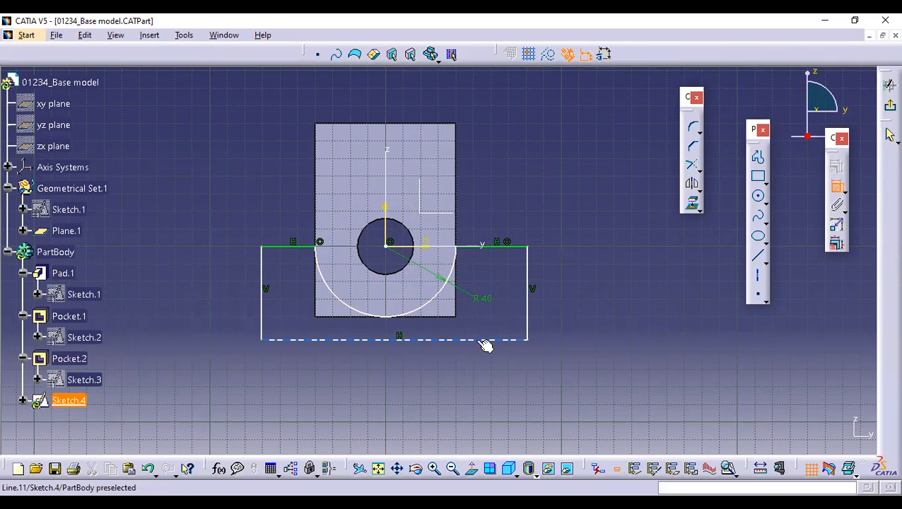
left_click(437, 257)
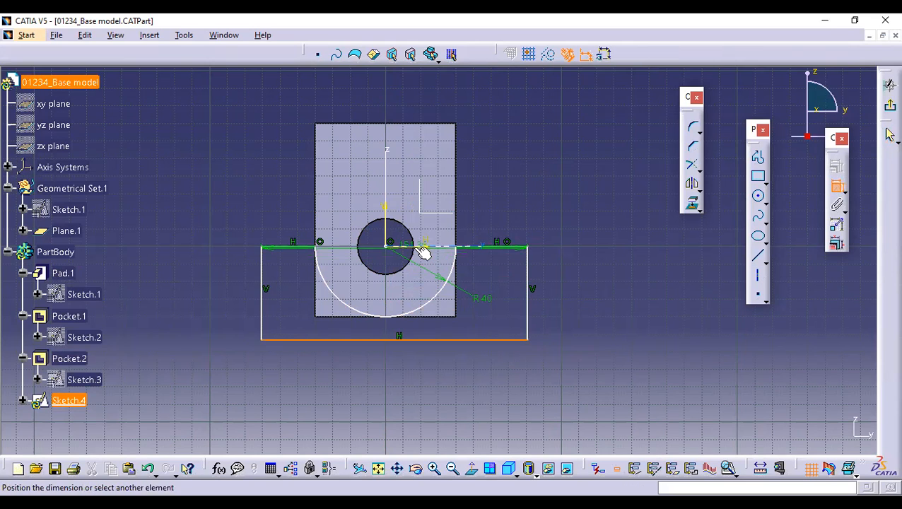
left_click(574, 290)
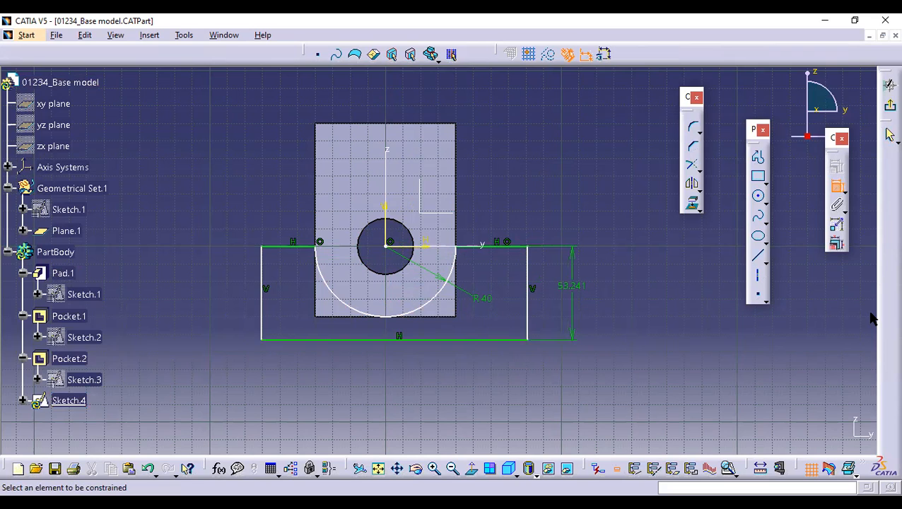
Dimension the distance between the profile's right vertical line and the sketch's vertical axis
left_click(848, 191)
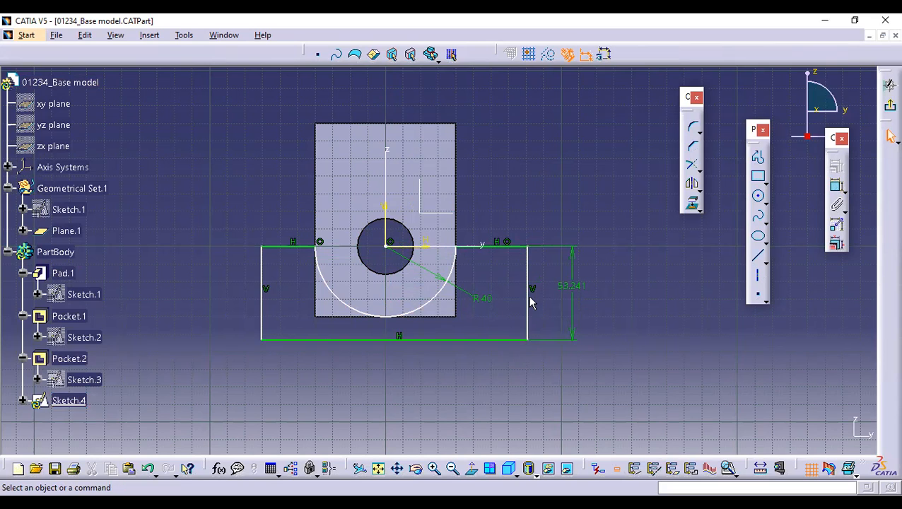
left_click(389, 203)
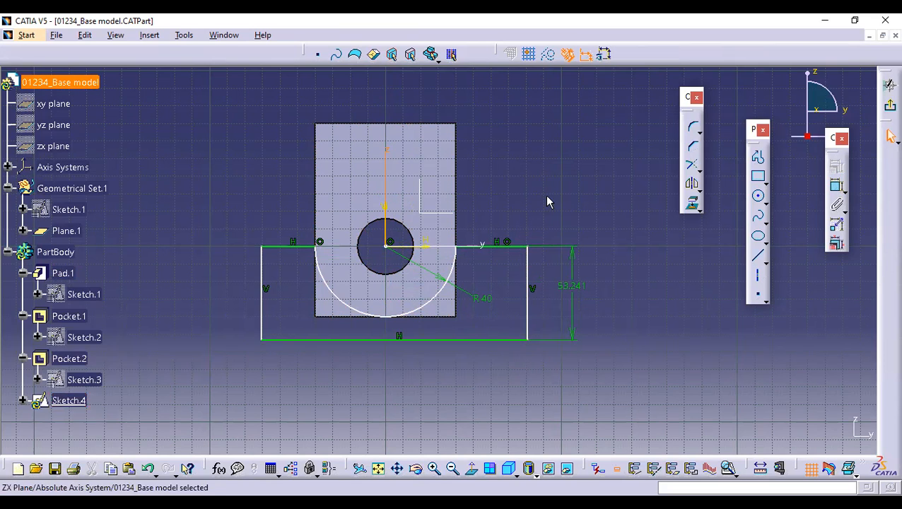
left_click(839, 189)
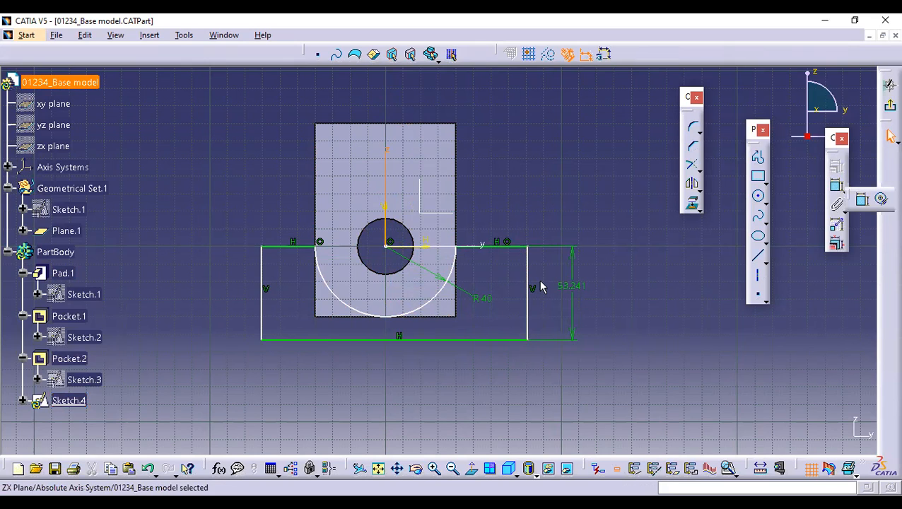
left_click(860, 229)
left_click(837, 185)
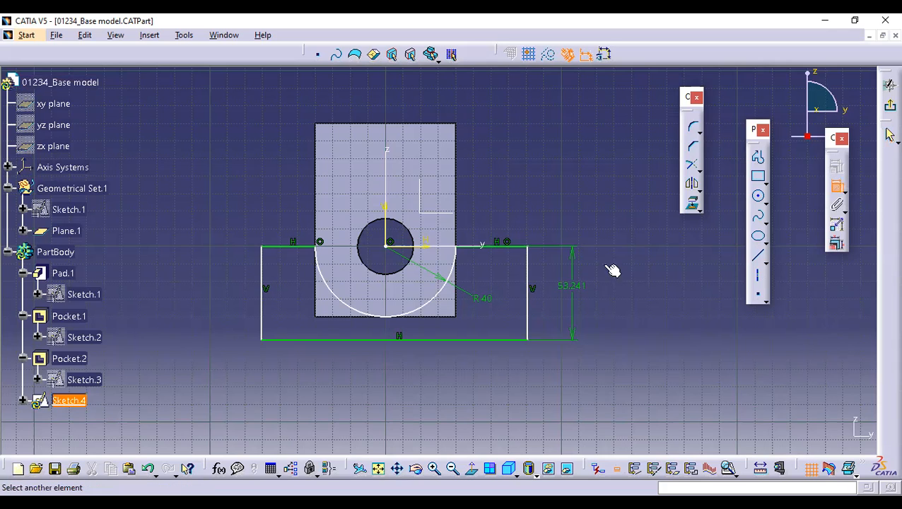
left_click(537, 266)
left_click(397, 238)
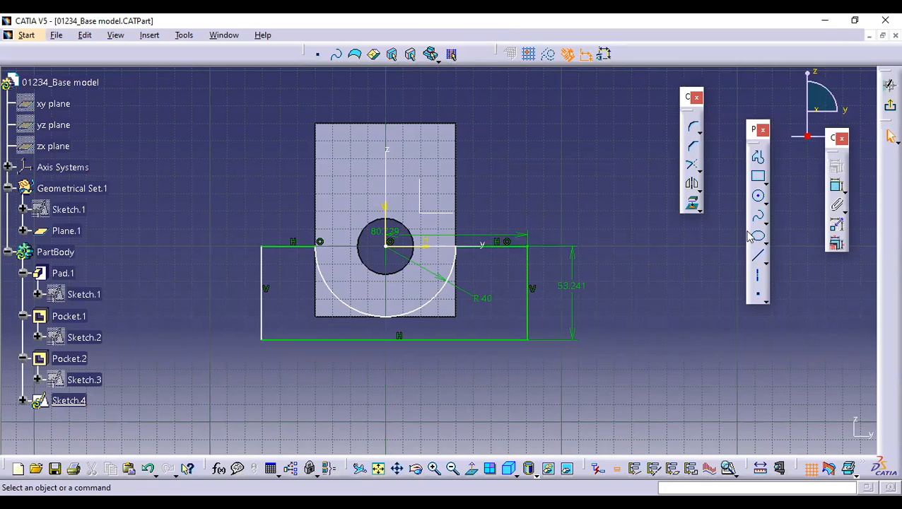
Dimension the profile's overall width between its two outer vertical lines, placing the dimension below the profile
left_click(526, 323)
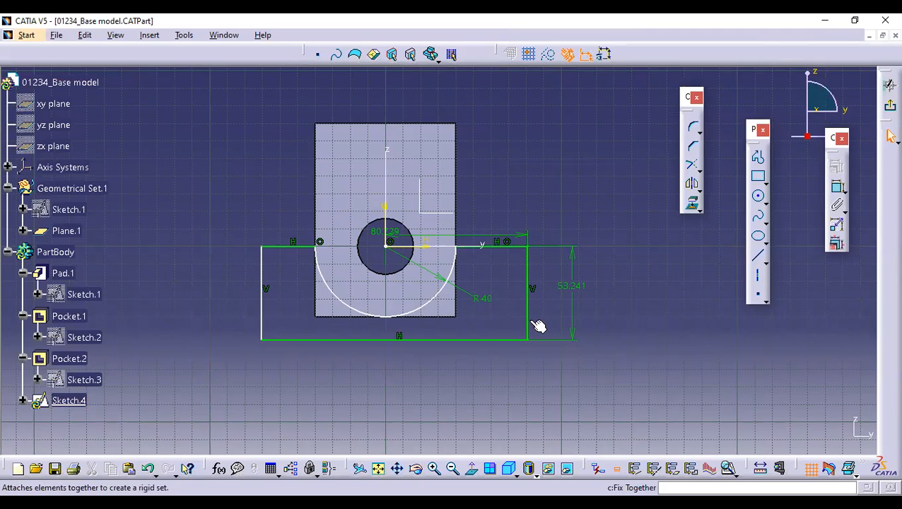
left_click(261, 322)
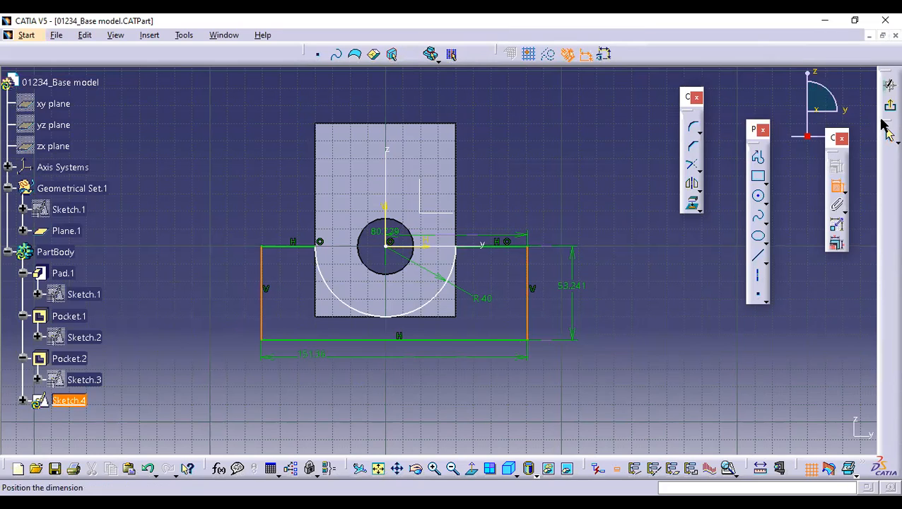
left_click(884, 107)
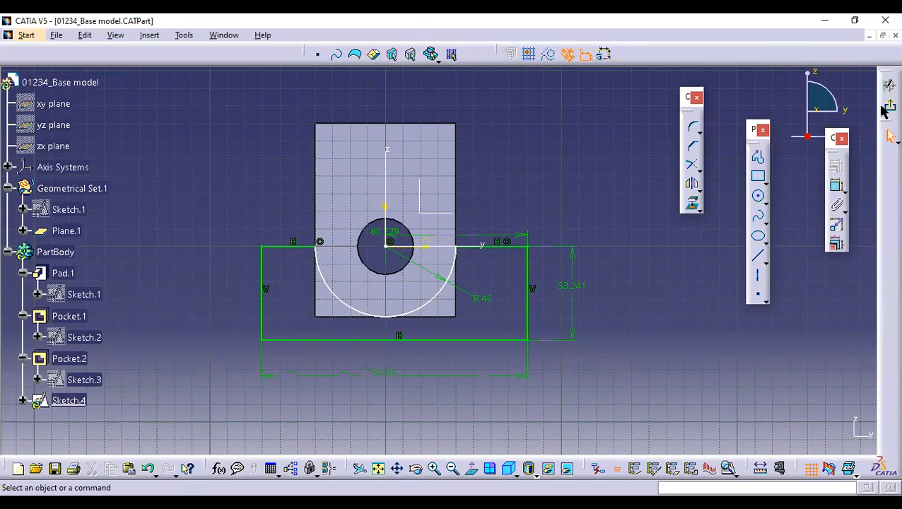
Run Sketch Analysis to check whether the profile is closed
left_click(184, 35)
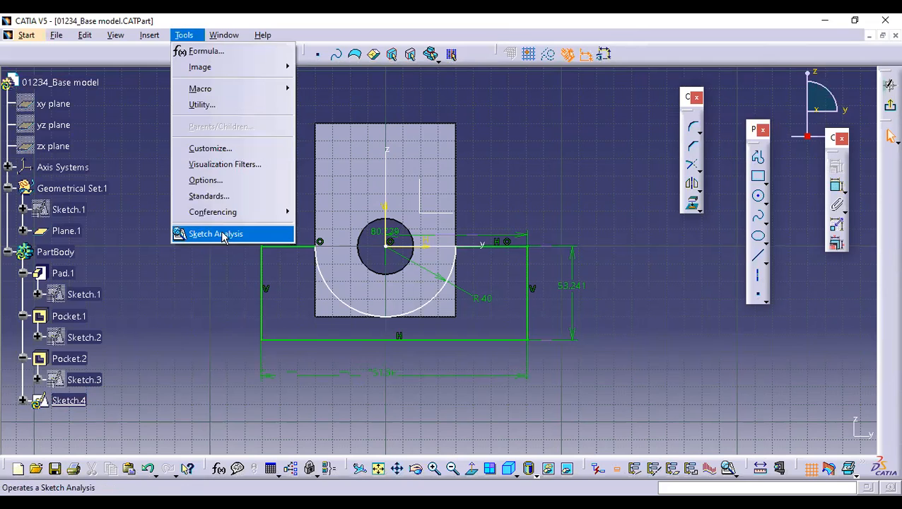
left_click(226, 234)
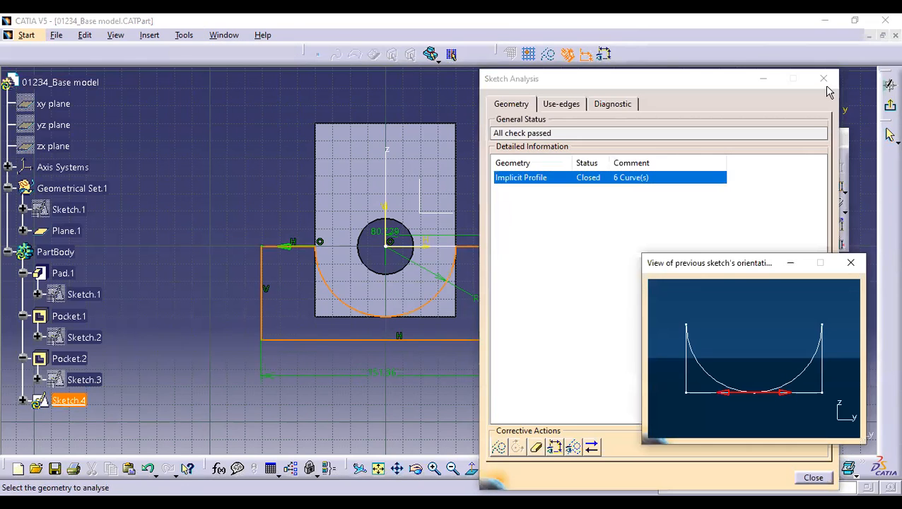
left_click(824, 78)
Exit the sketch and cut a 122 mm deep pocket from Sketch.4 to round the block's lower ends
left_click(890, 105)
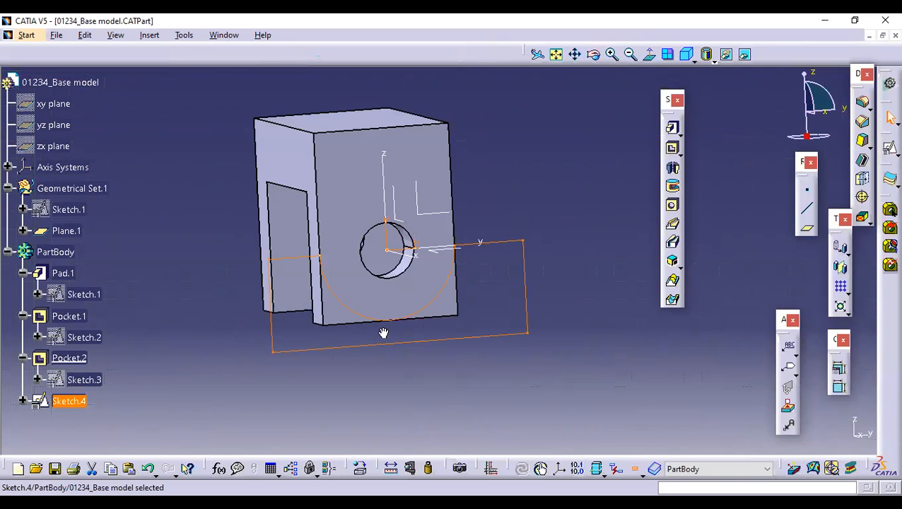
middle_click_drag(445, 342, 843, 151)
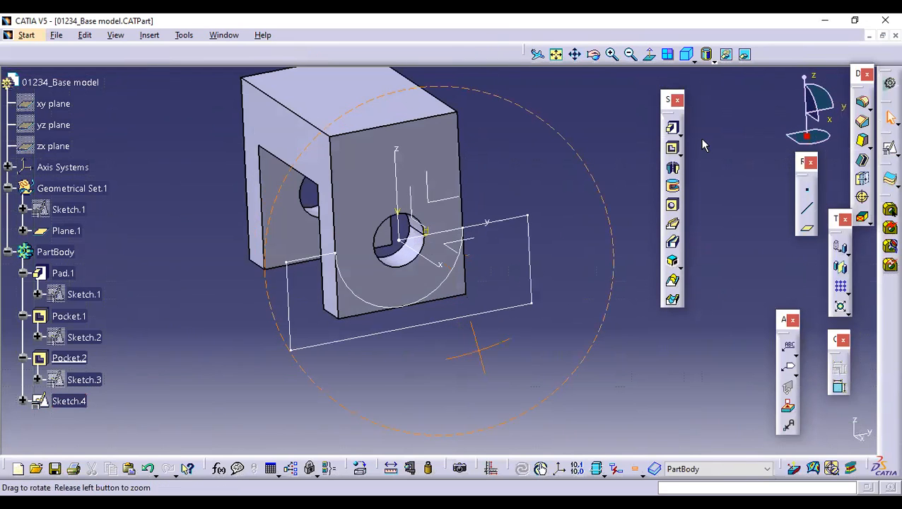
left_click(673, 148)
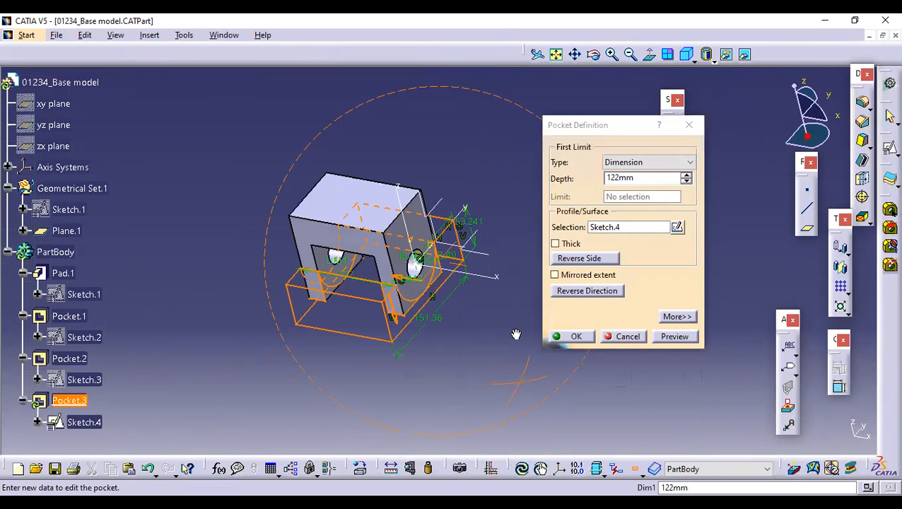
mouse_move(516, 331)
middle_mouse_down()
mouse_move(374, 242)
mouse_move(476, 274)
middle_mouse_up()
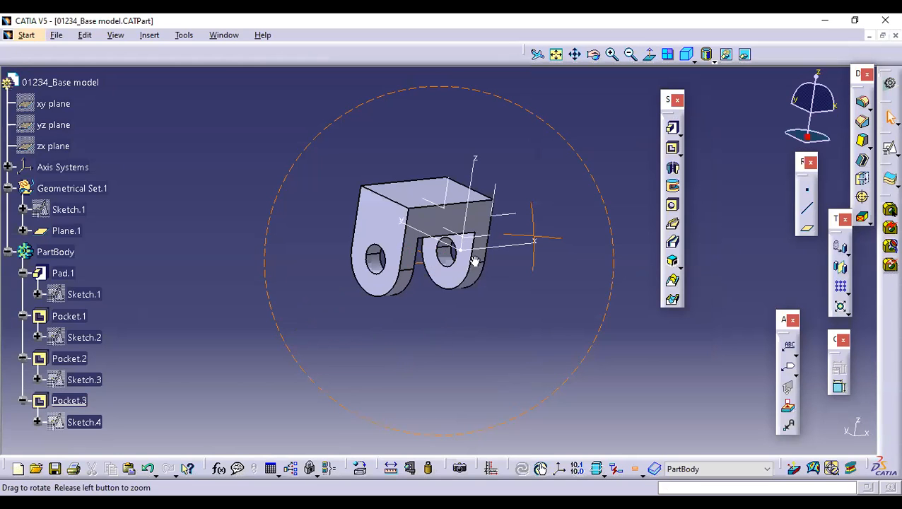
middle_click_drag(473, 261, 312, 292)
middle_click_drag(407, 272, 550, 318)
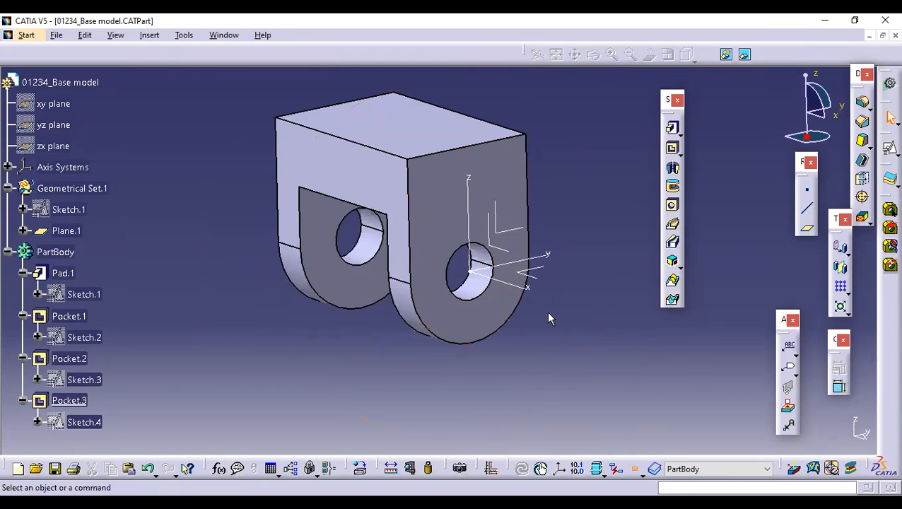
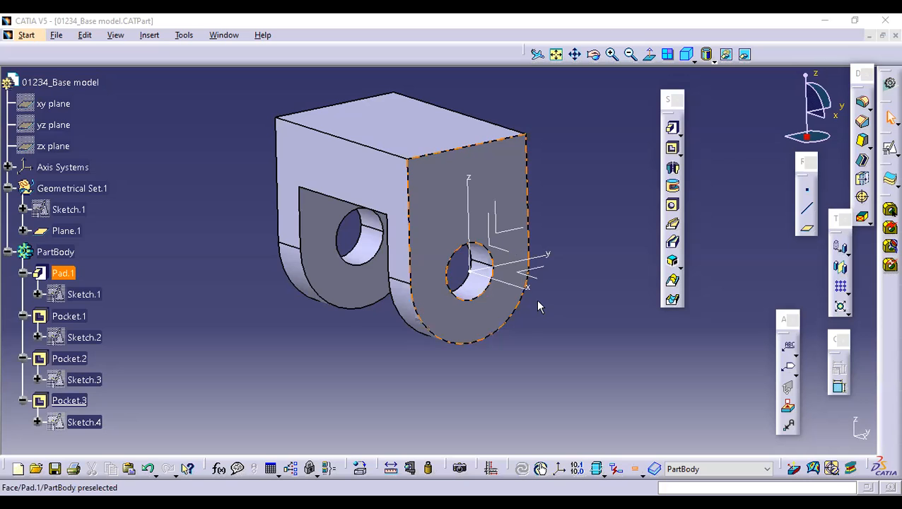
Inspect the rounded base model from several angles and in the standard top and front views
middle_click_drag(537, 306, 548, 324)
mouse_move(489, 347)
middle_mouse_down()
mouse_move(394, 351)
mouse_move(454, 413)
mouse_move(679, 265)
mouse_move(691, 49)
mouse_move(704, 127)
mouse_move(709, 109)
middle_mouse_up()
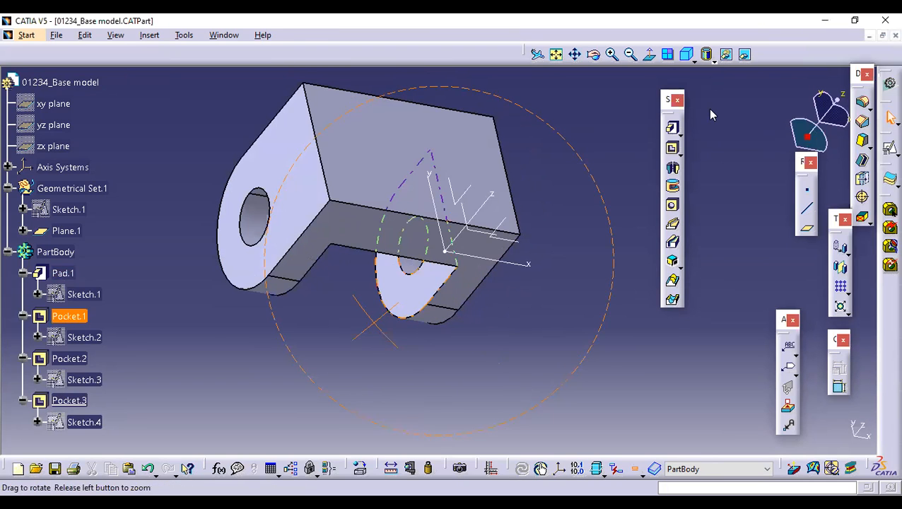
left_click(715, 63)
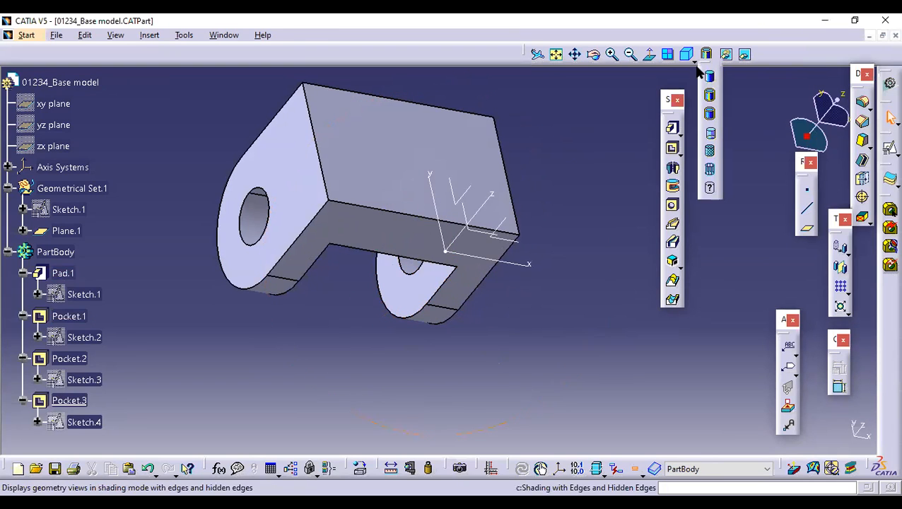
left_click(709, 113)
left_click(695, 61)
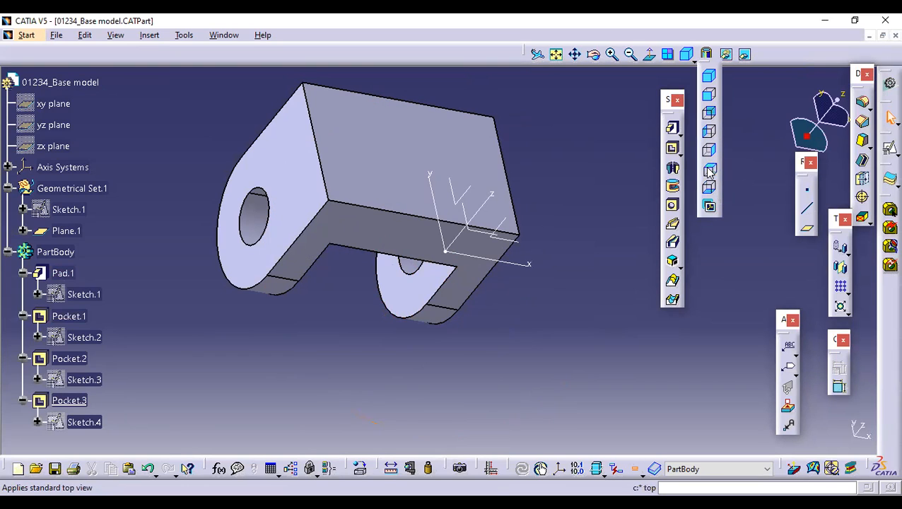
mouse_move(563, 229)
middle_mouse_down()
mouse_move(560, 219)
mouse_move(555, 234)
mouse_move(560, 213)
mouse_move(562, 242)
middle_mouse_up()
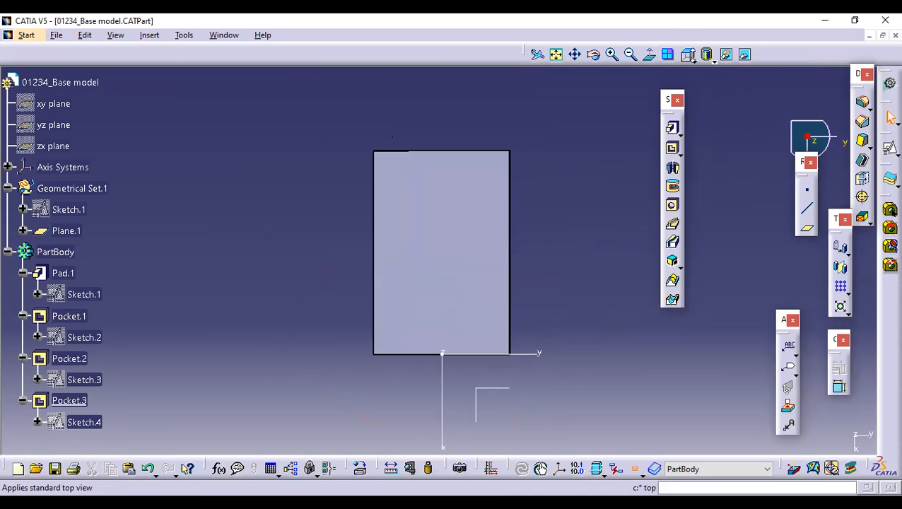
left_click(694, 61)
left_click(707, 99)
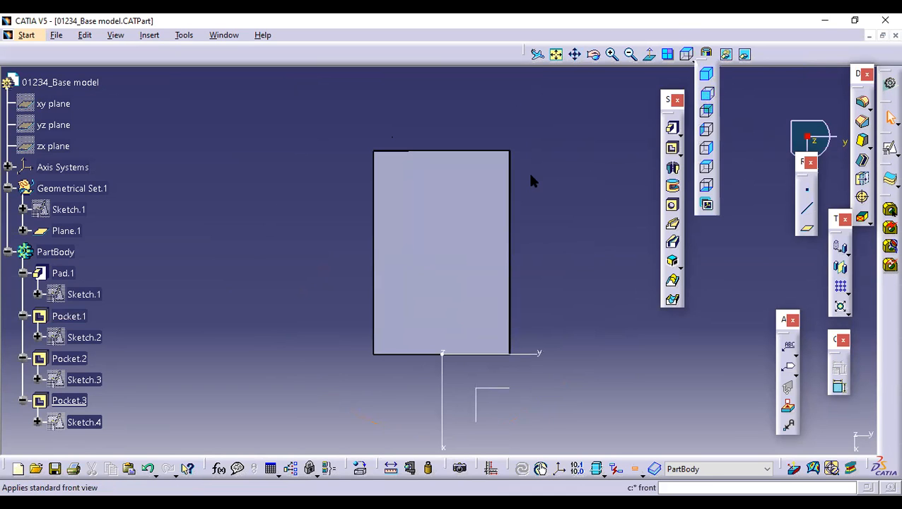
Measure the distance between the absolute axis system's XY plane and the block's flat top face
middle_click_drag(426, 246, 447, 352)
middle_click_drag(409, 316, 403, 231)
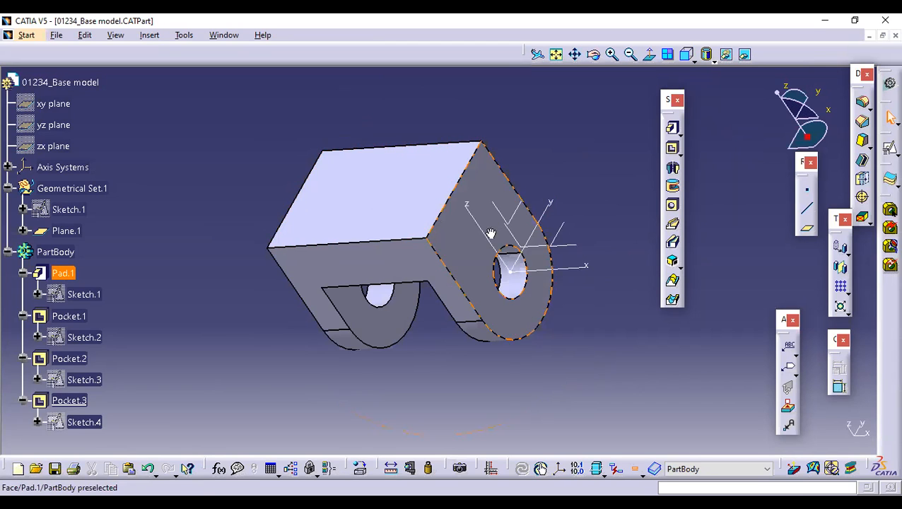
middle_click_drag(523, 291, 571, 224)
mouse_move(541, 267)
middle_mouse_down()
mouse_move(439, 232)
mouse_move(459, 237)
middle_mouse_up()
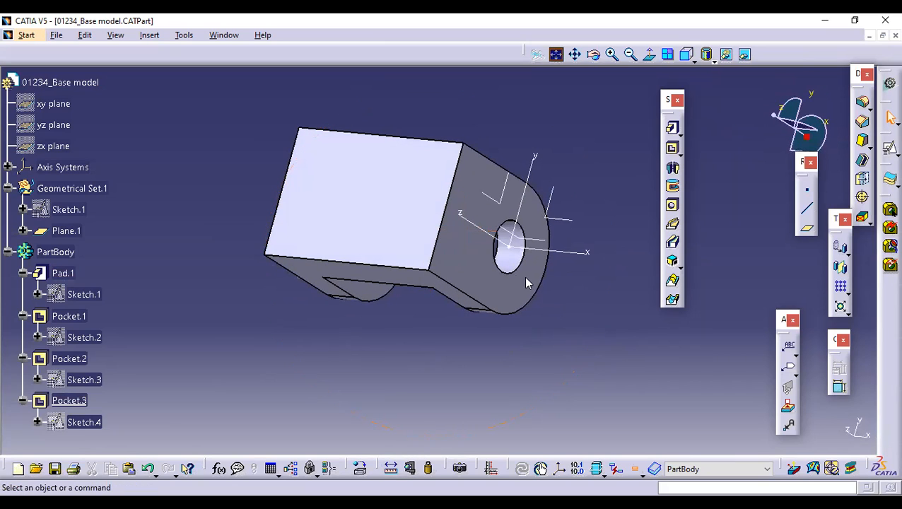
left_click(601, 273)
left_click(670, 244)
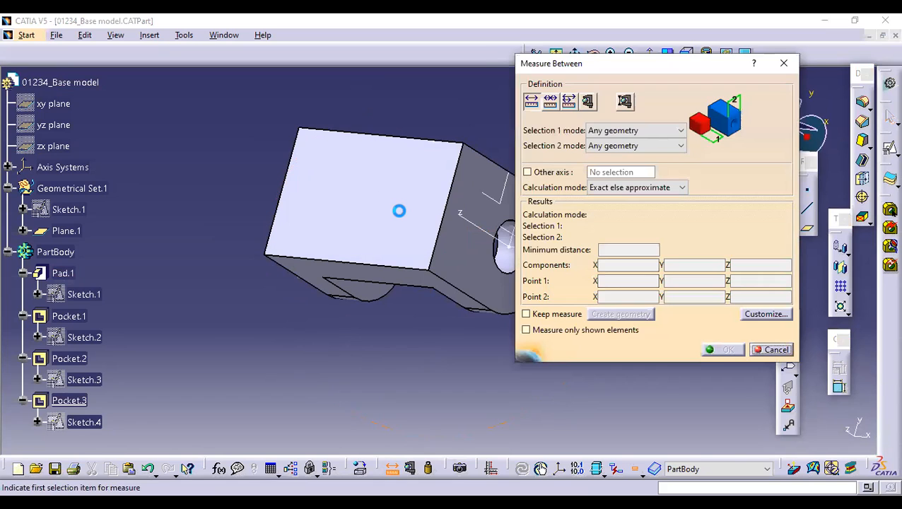
left_click(394, 276)
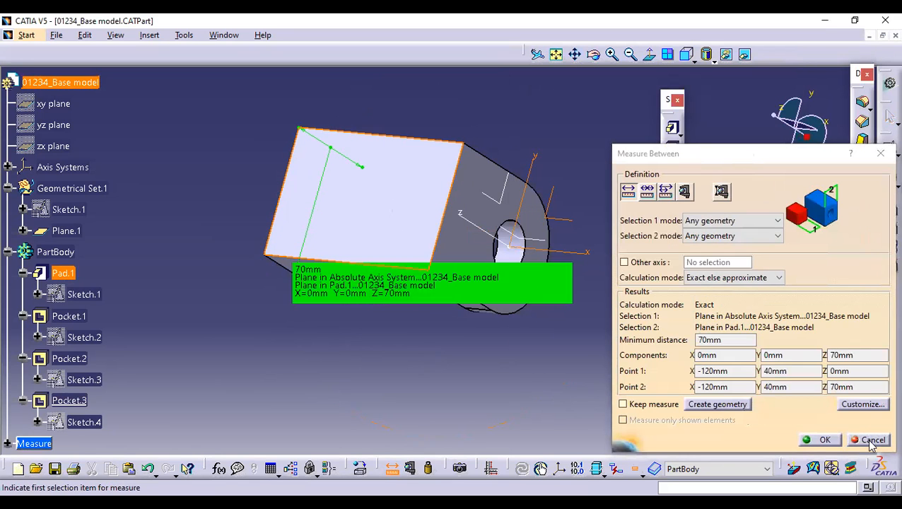
key("Escape")
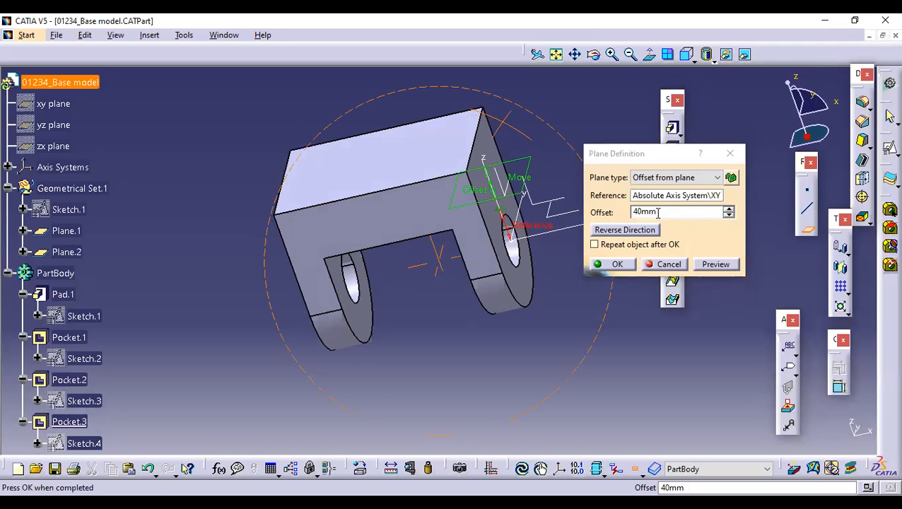
Create a reference plane offset 70 mm from the absolute axis system's XY plane
double_click(657, 213)
type("0")
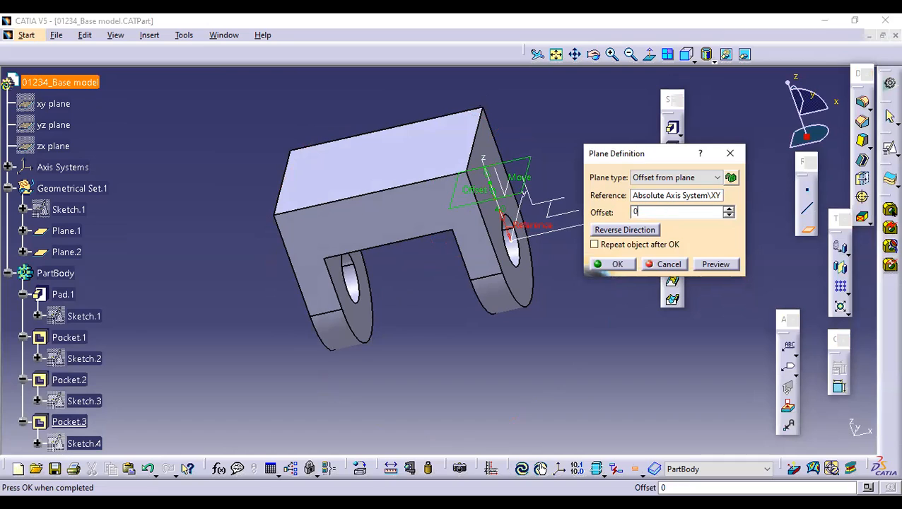
type("70")
left_click(615, 263)
middle_click_drag(581, 291, 94, 266)
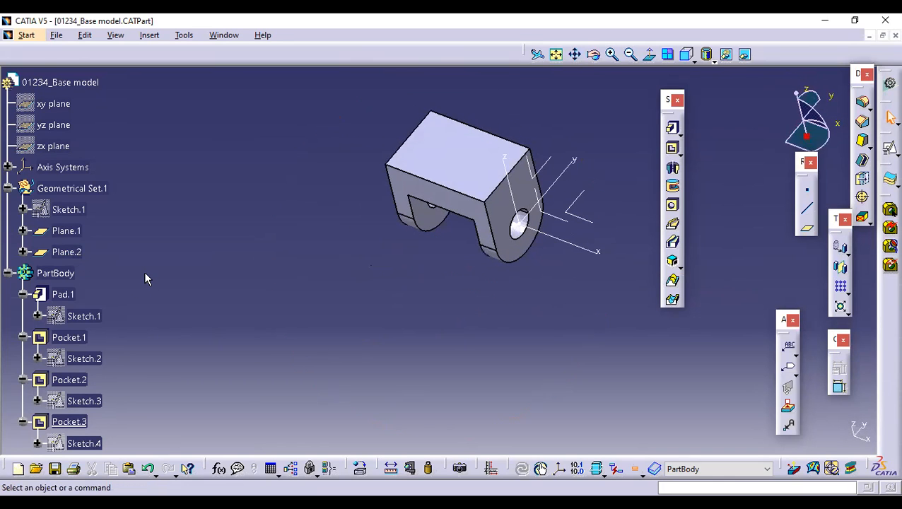
scroll(145, 273, "down", 3)
scroll(546, 310, "up", 2)
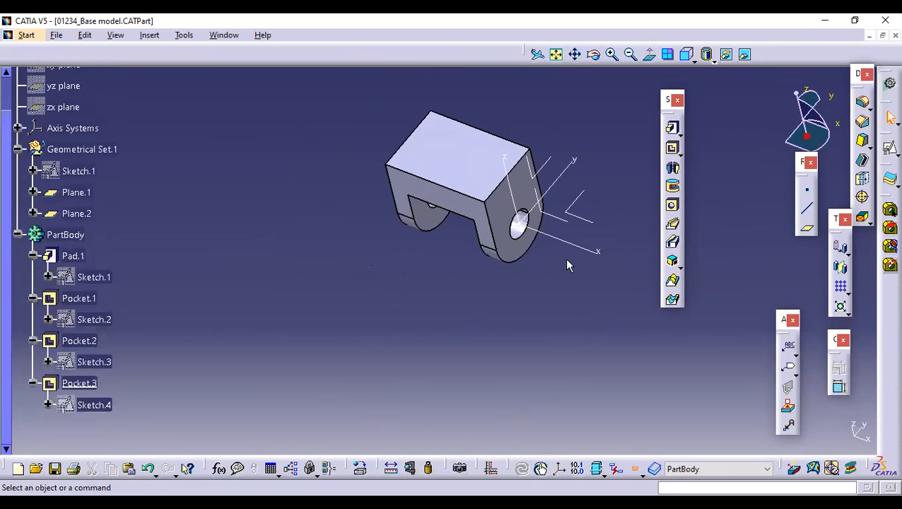
Add another plane at the same 70 mm offset from the absolute axis system's XY plane
middle_click_drag(578, 249, 466, 262)
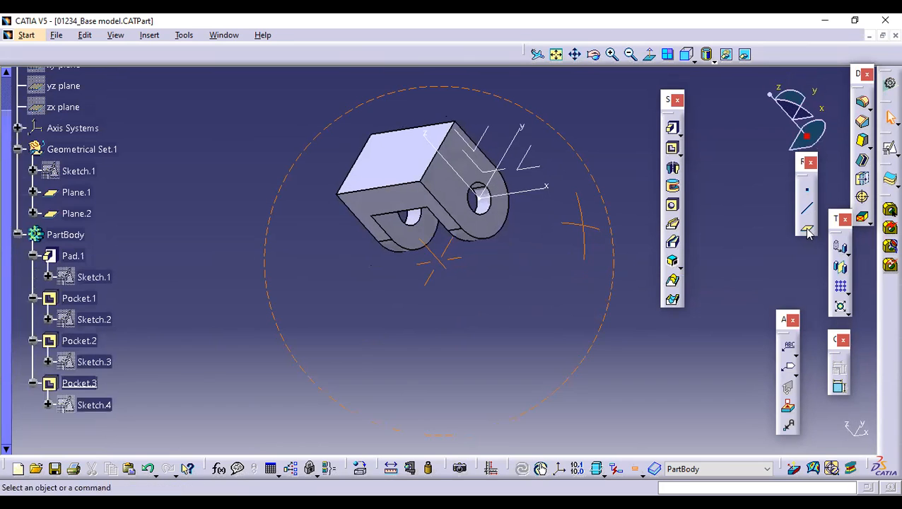
middle_click_drag(636, 248, 637, 274)
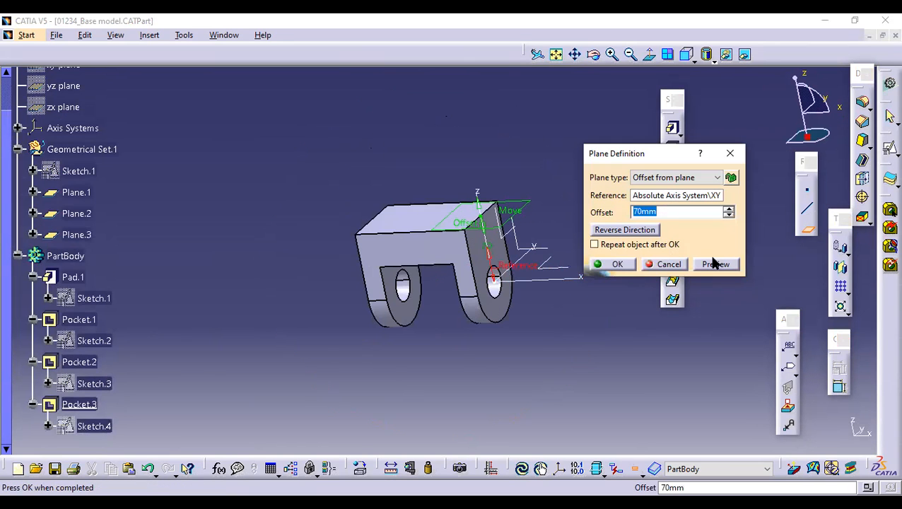
left_click(714, 266)
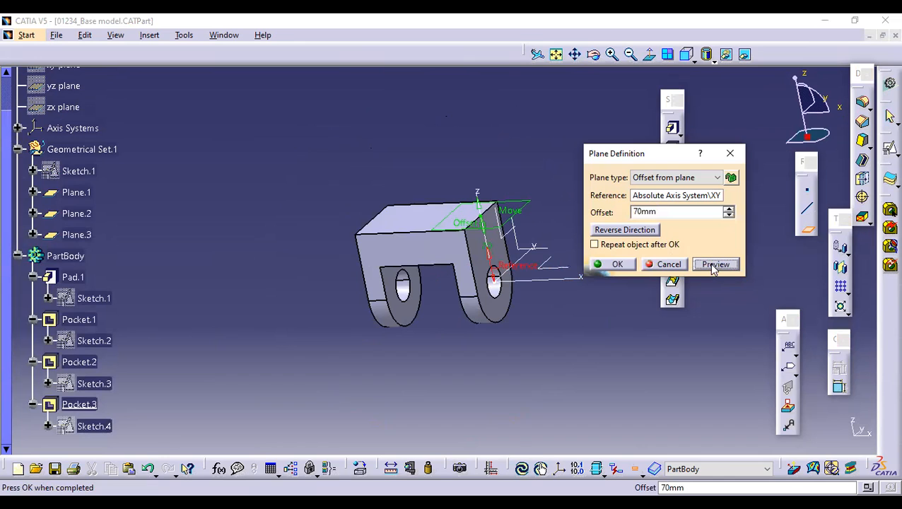
left_click(617, 267)
middle_click_drag(465, 257, 502, 185)
middle_click_drag(552, 314, 614, 483)
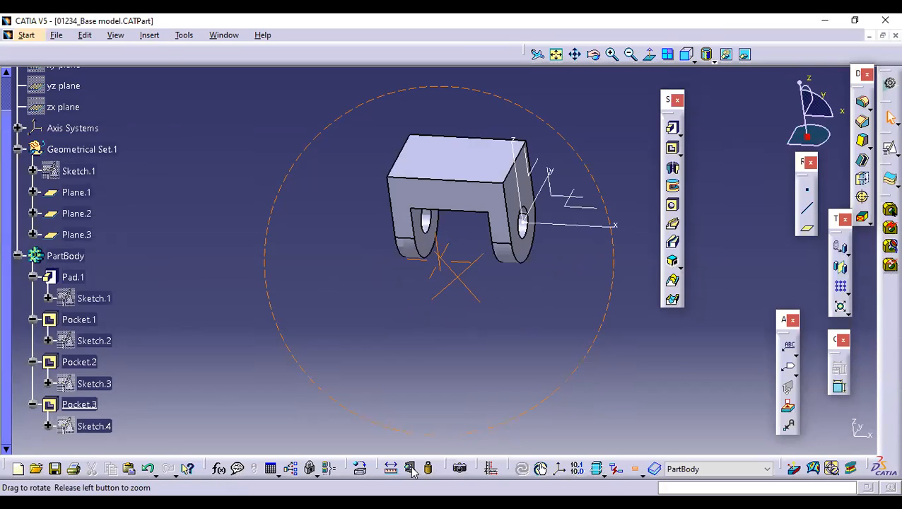
Swap between the visible and hidden spaces to check where the sketches and planes are displayed
middle_click_drag(669, 49, 656, 68)
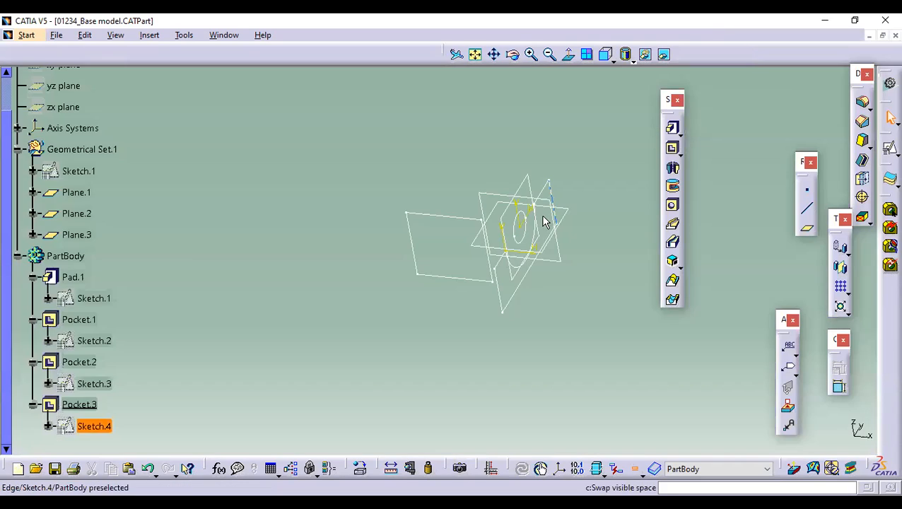
left_click(663, 55)
mouse_move(495, 216)
middle_mouse_down()
mouse_move(431, 281)
mouse_move(509, 331)
mouse_move(558, 280)
mouse_move(541, 295)
mouse_move(508, 234)
mouse_move(521, 310)
mouse_move(617, 129)
middle_mouse_up()
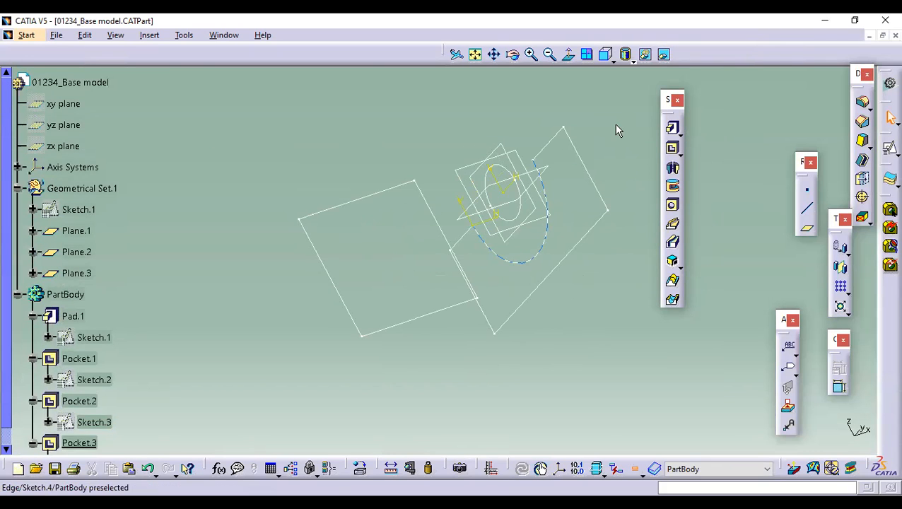
left_click(663, 55)
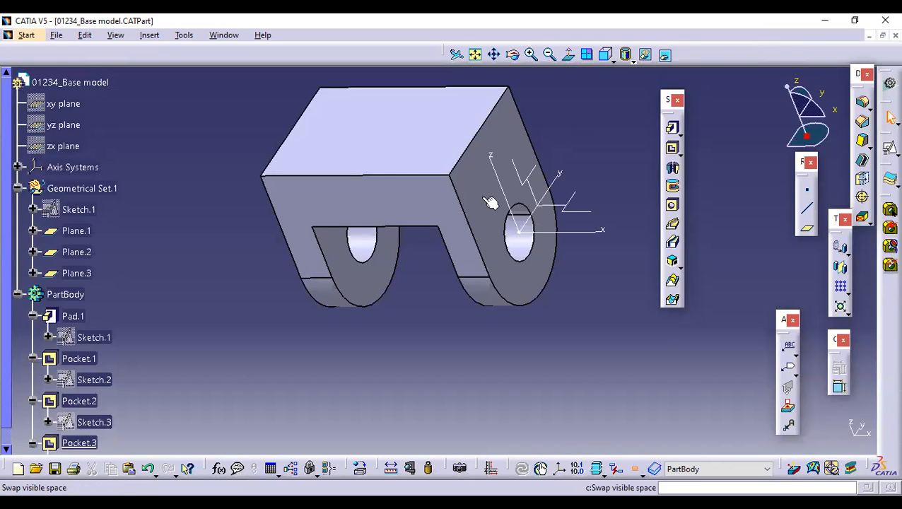
mouse_move(451, 191)
middle_mouse_down()
mouse_move(499, 298)
mouse_move(488, 348)
mouse_move(304, 237)
middle_mouse_up()
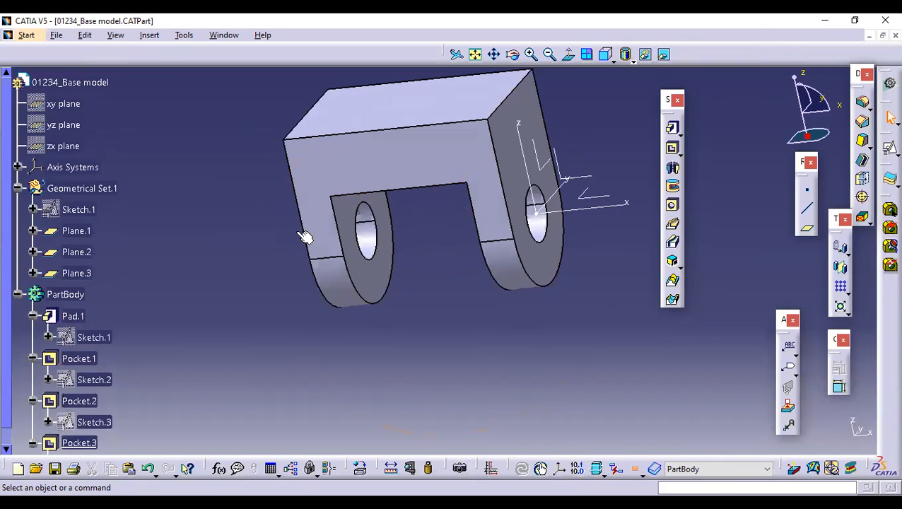
middle_click(459, 176)
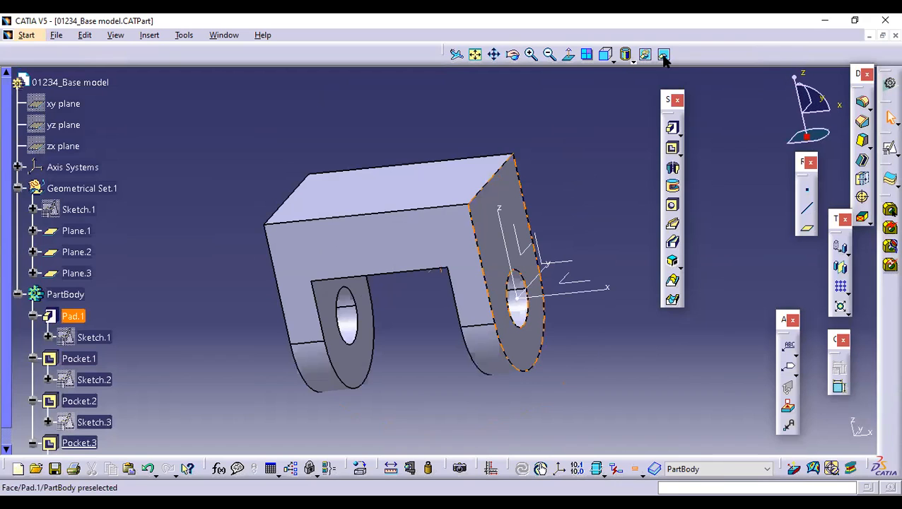
left_click(665, 60)
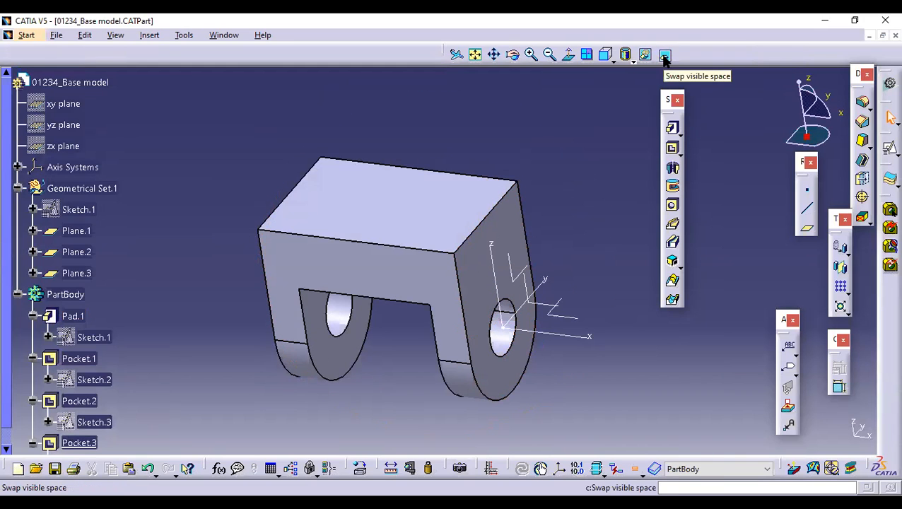
left_click(665, 56)
mouse_move(412, 240)
middle_mouse_down()
mouse_move(342, 230)
mouse_move(407, 161)
middle_mouse_up()
mouse_move(511, 296)
middle_mouse_down()
mouse_move(485, 274)
mouse_move(499, 278)
middle_mouse_up()
left_click(665, 54)
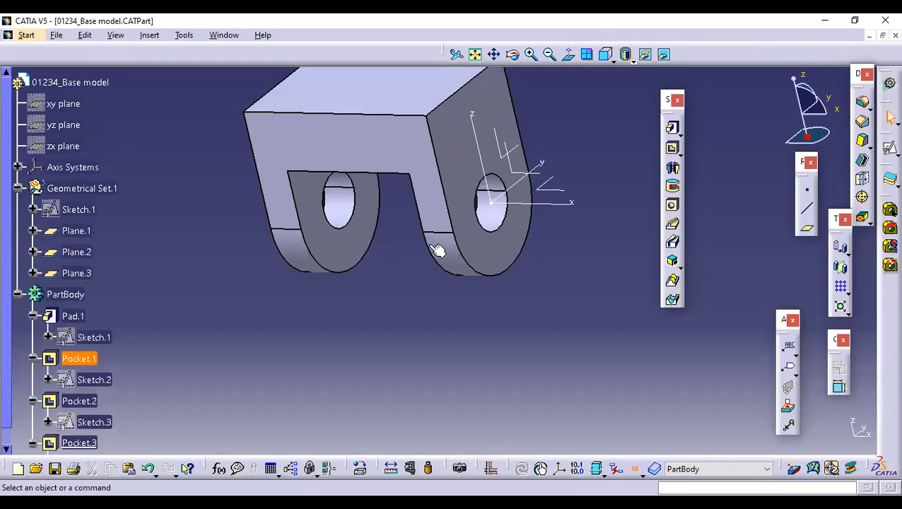
Define Geometrical Set.1 as the in-work object
middle_click_drag(439, 254, 505, 328)
middle_click_drag(447, 302, 424, 362)
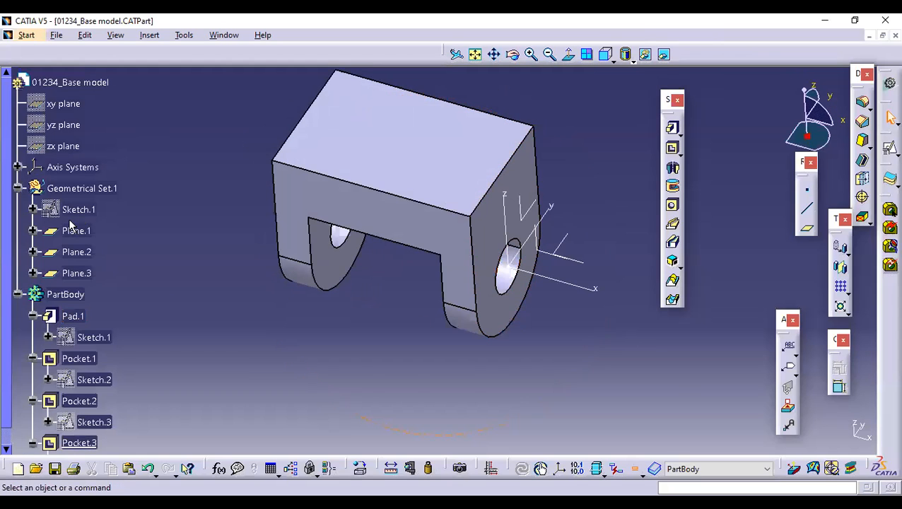
middle_click_drag(417, 316, 415, 345)
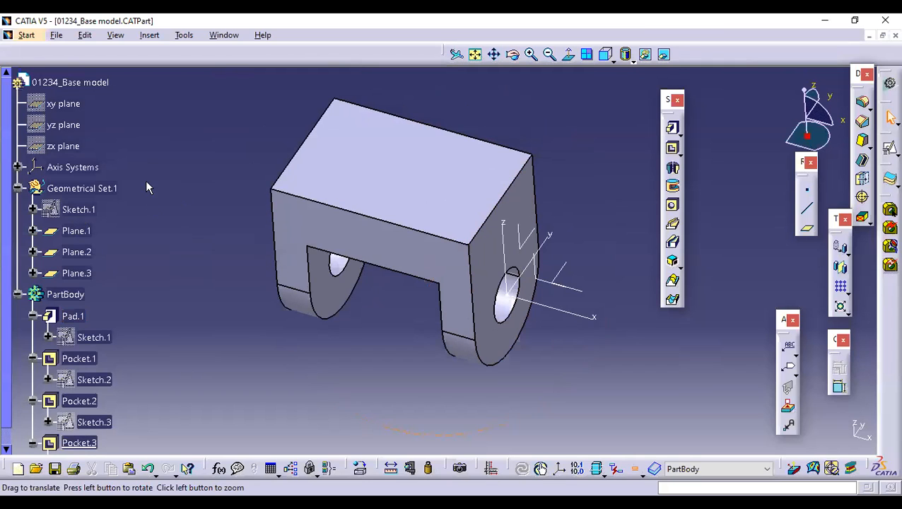
scroll(146, 190, "down", 2)
right_click(95, 145)
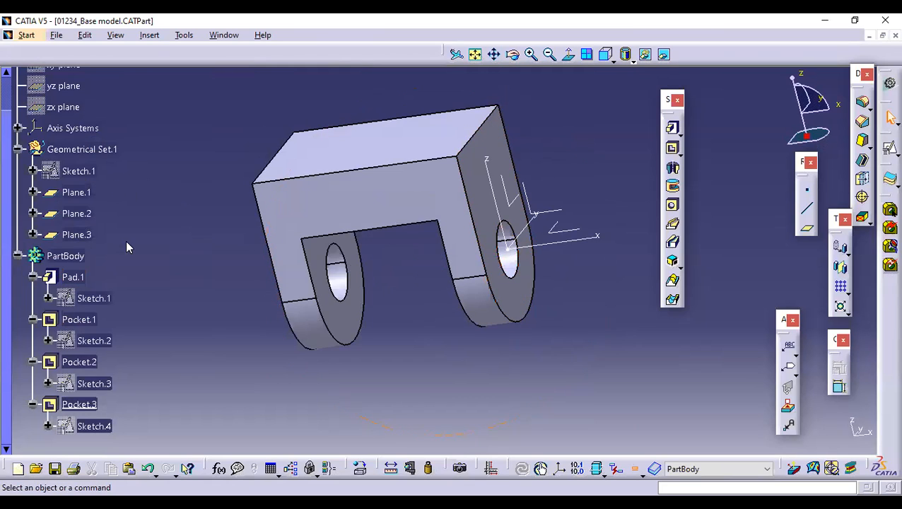
left_click(126, 241)
With Geometrical Set.1 in work, create one more plane offset 70 mm from the absolute XY plane
middle_click_drag(465, 284, 825, 241)
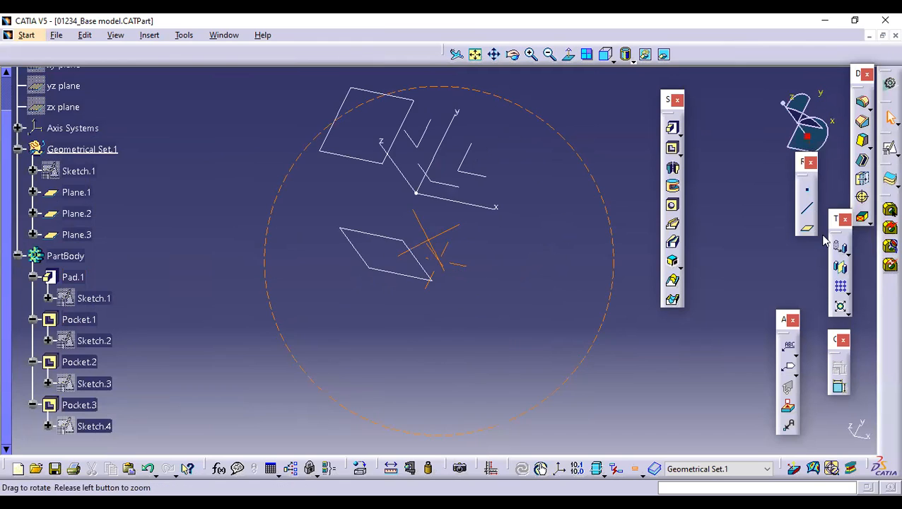
left_click(802, 229)
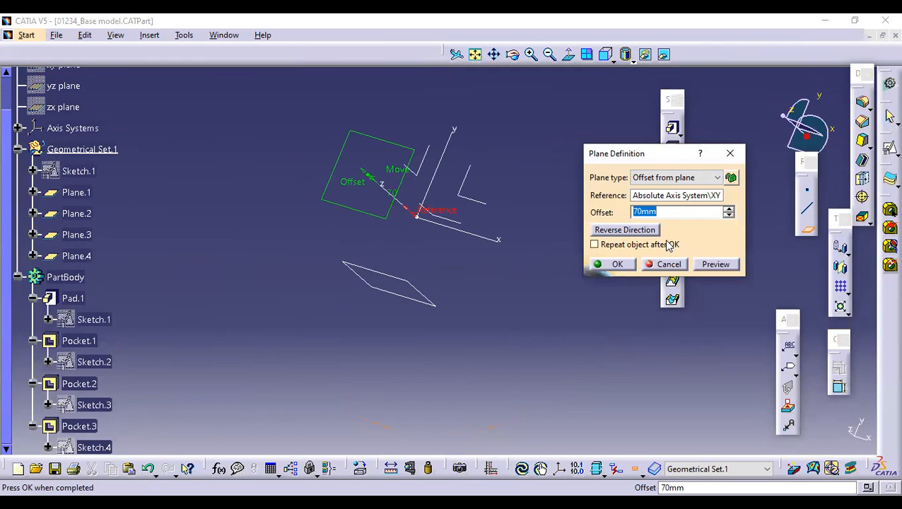
left_click(718, 267)
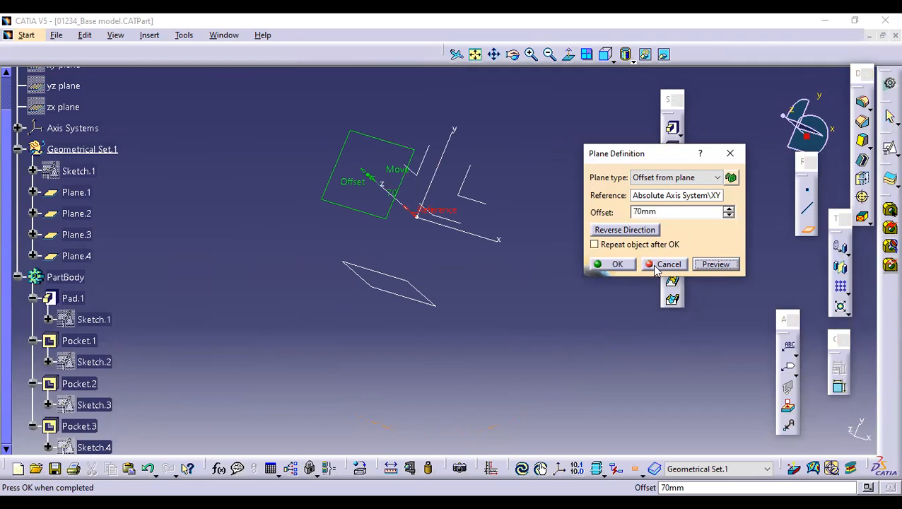
left_click(613, 266)
Define PartBody as the in-work object again
middle_click_drag(550, 241, 456, 202)
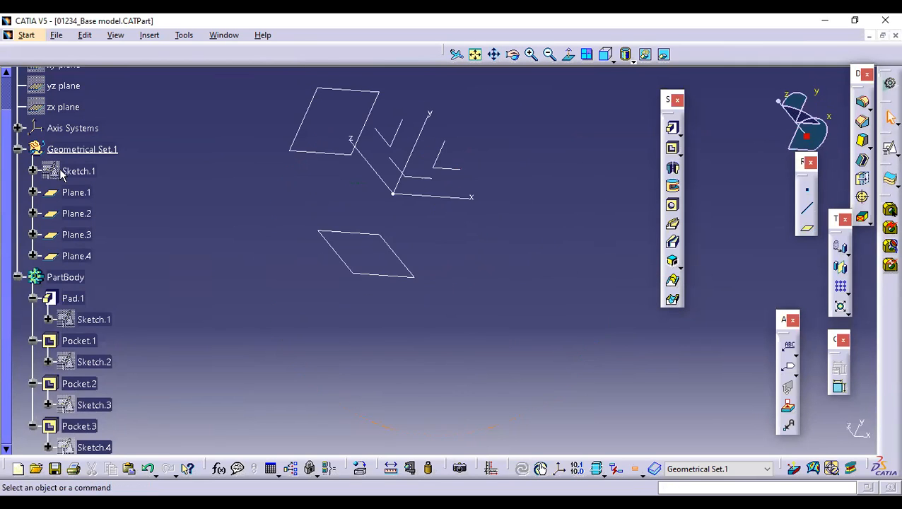
scroll(177, 263, "down", 2)
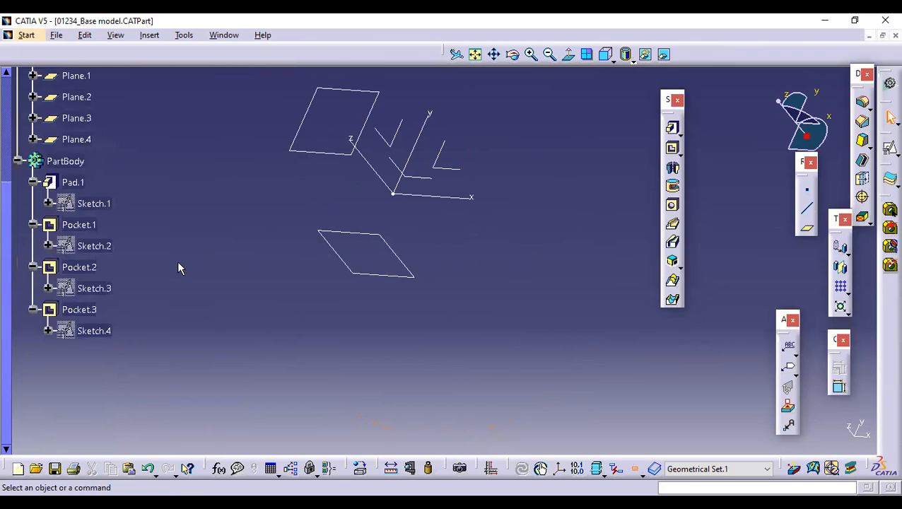
scroll(109, 195, "up", 3)
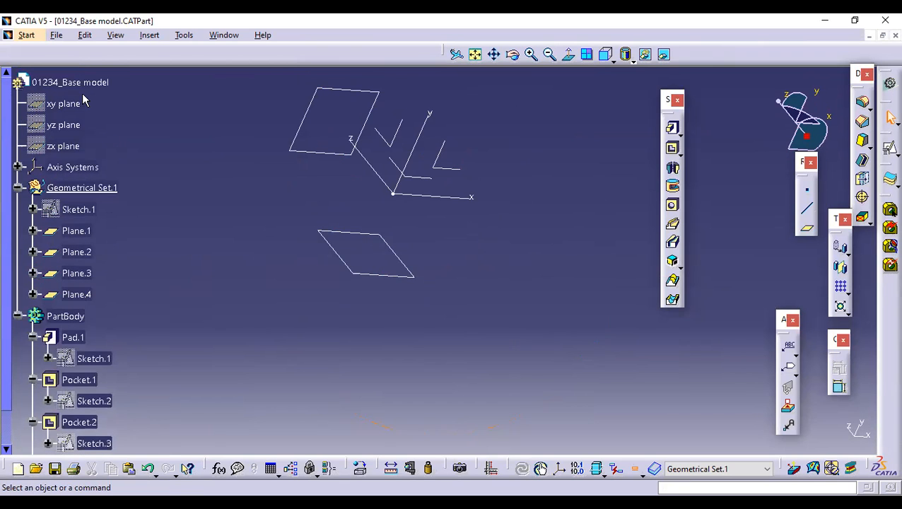
left_click(75, 273)
right_click(63, 318)
left_click(92, 145)
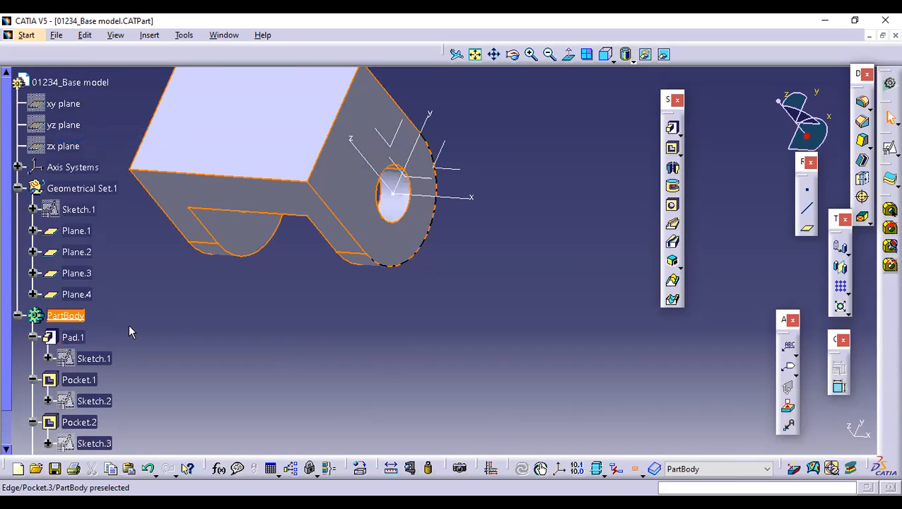
left_click(456, 273)
Start a positioned sketch on Plane.4 with implicit origin and implicit orientation
middle_click_drag(550, 336, 86, 298)
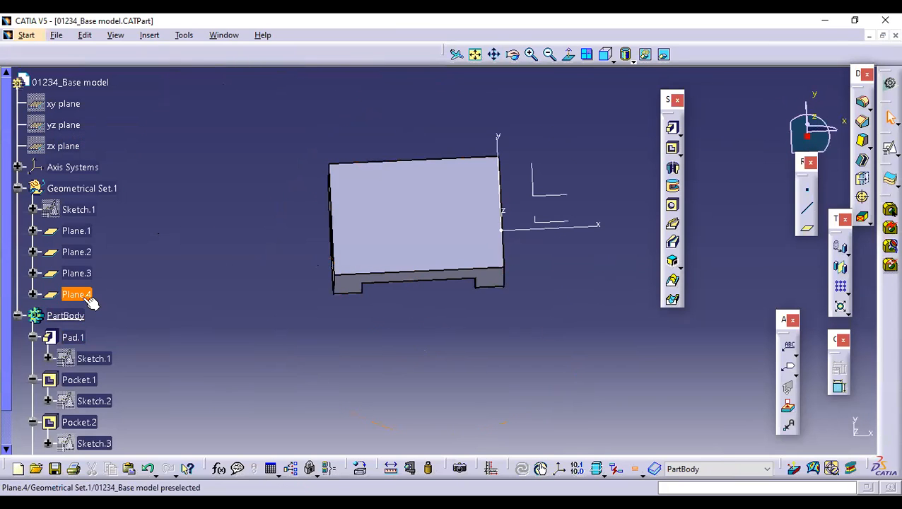
left_click(77, 295)
left_click(894, 151)
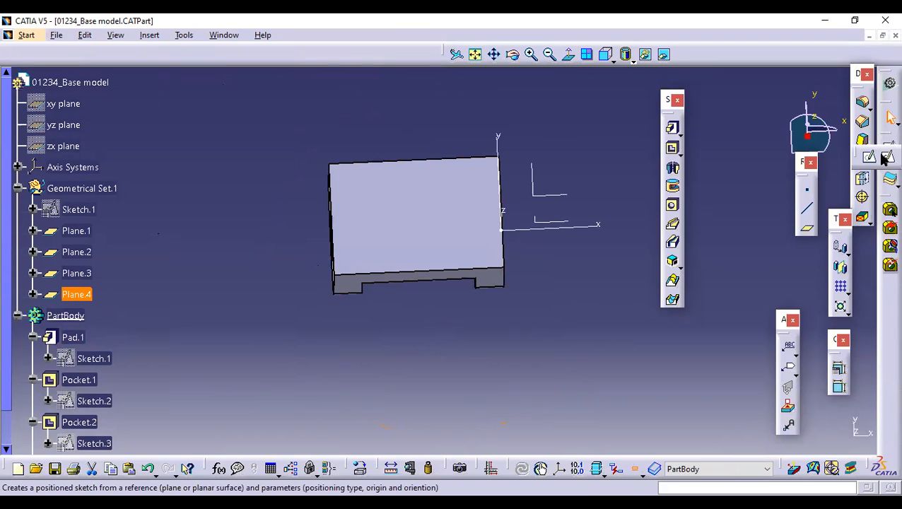
left_click(885, 158)
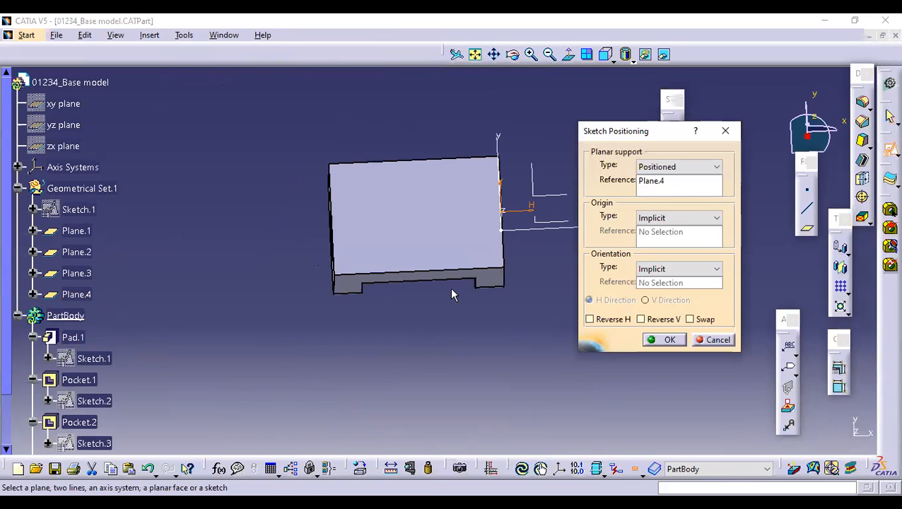
middle_click_drag(424, 291, 424, 317)
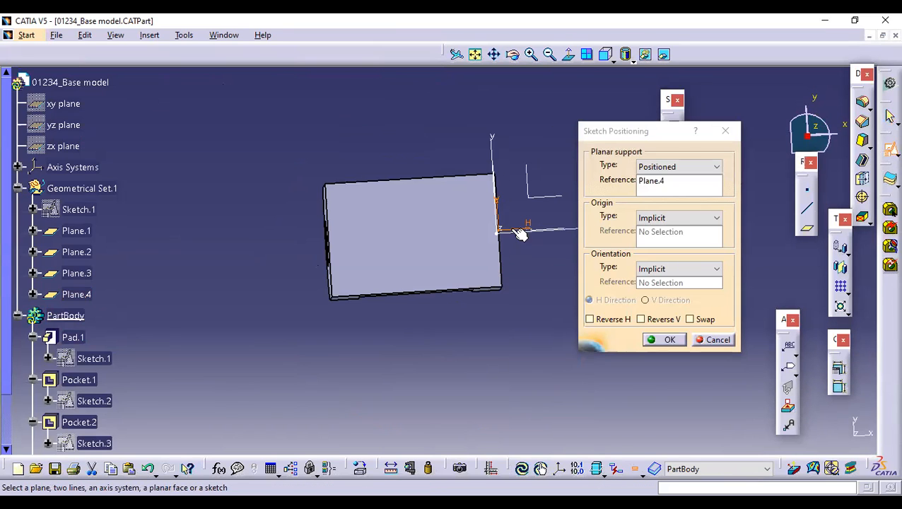
middle_click_drag(368, 320, 362, 316)
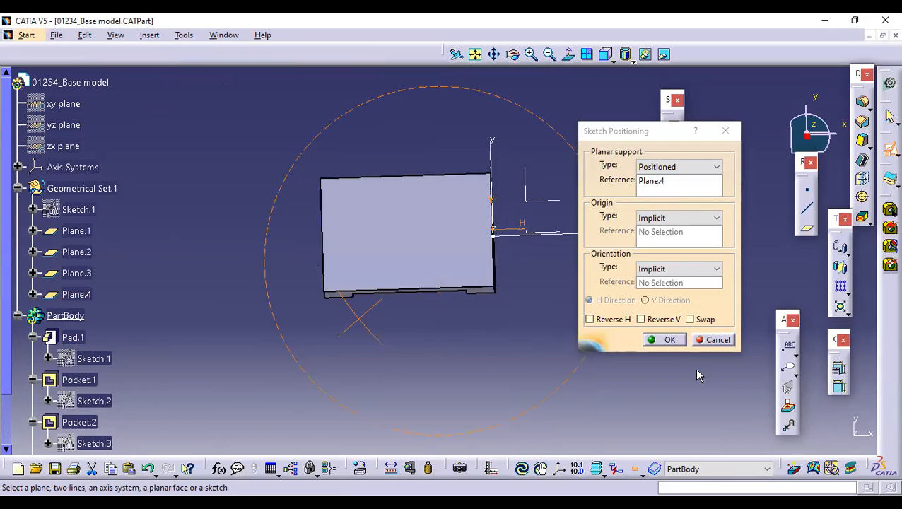
left_click(669, 346)
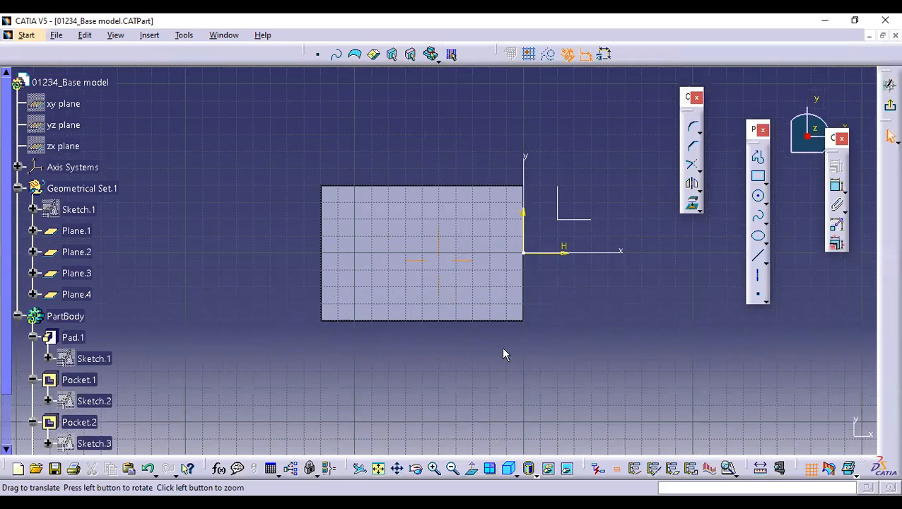
Project the block's top face outline onto the sketch plane and isolate it from its support
middle_click_drag(443, 373, 444, 373)
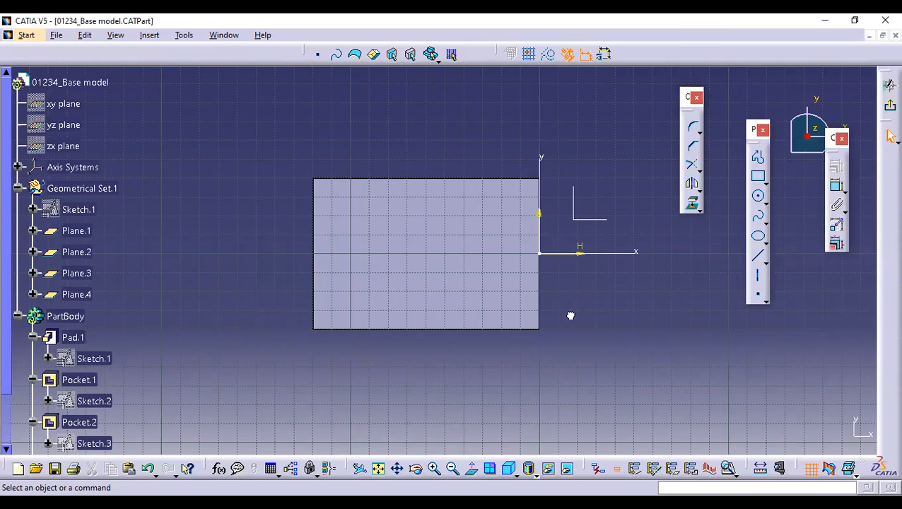
left_click(693, 205)
left_click(497, 244)
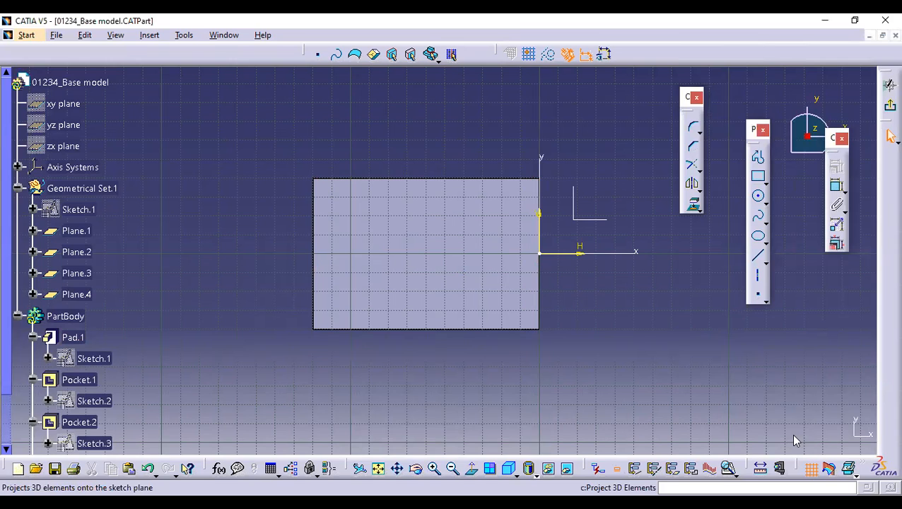
left_click(793, 432)
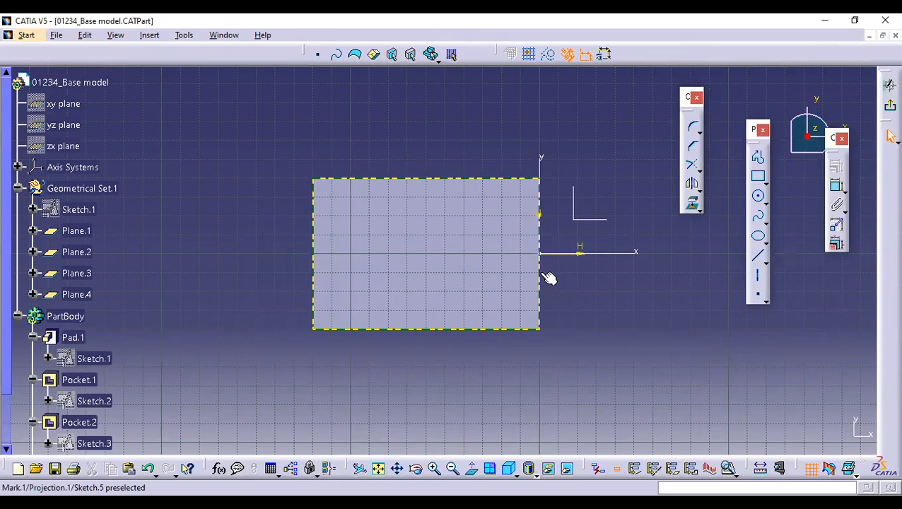
right_click(541, 272)
mouse_move(570, 472)
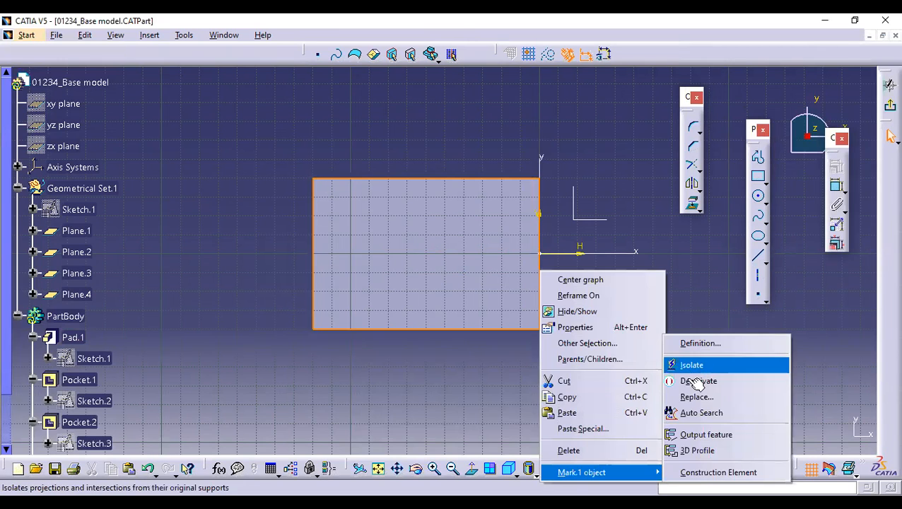
left_click(692, 366)
left_click(548, 289)
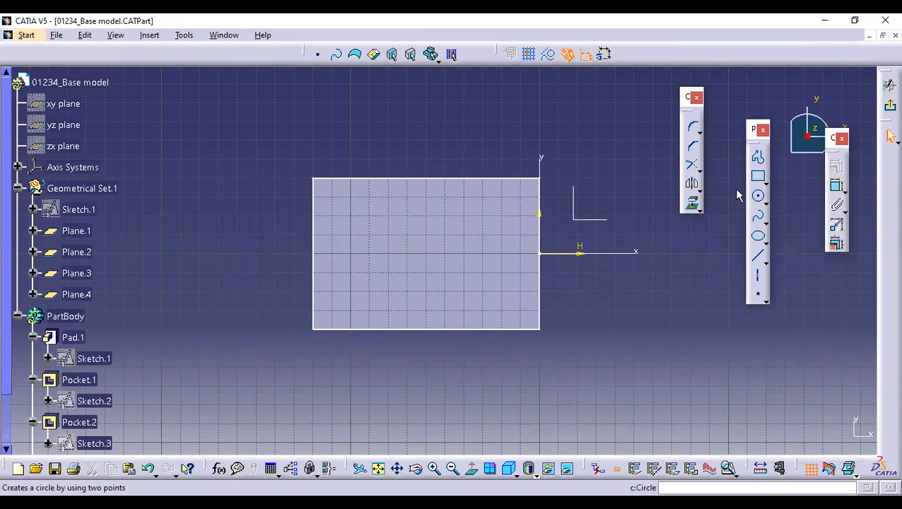
Select the whole isolated outline with Auto Search and delete it from the sketch
right_click(539, 276)
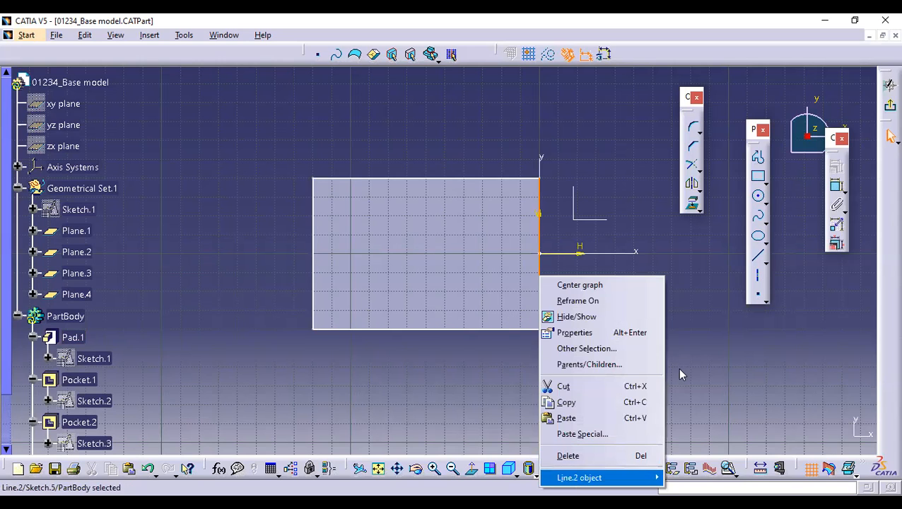
mouse_move(579, 478)
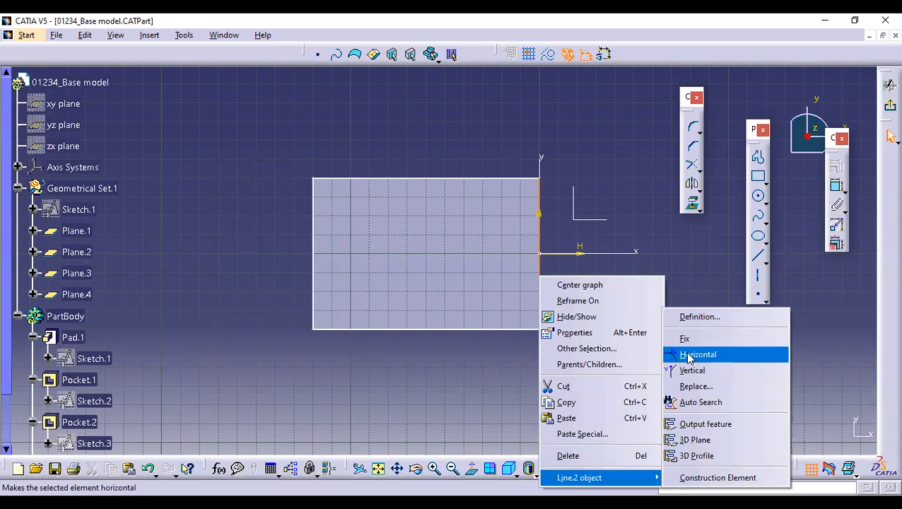
left_click(690, 402)
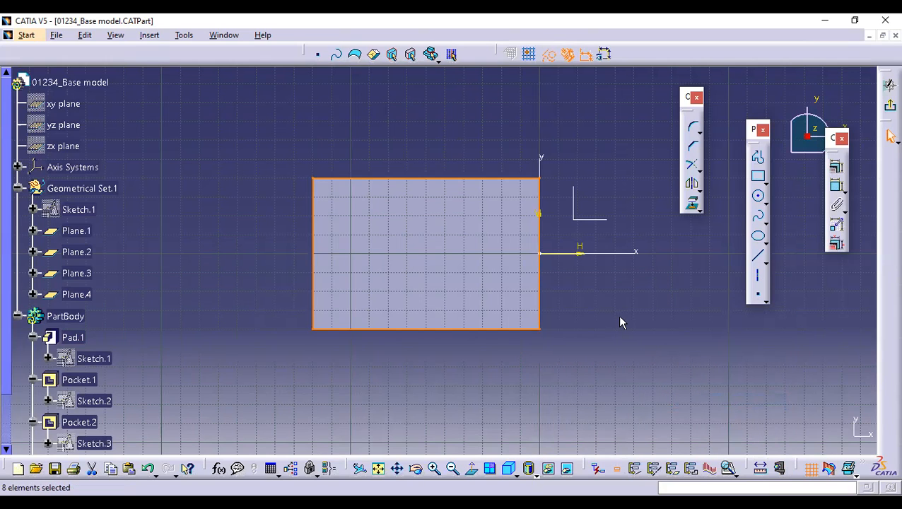
left_click(619, 318)
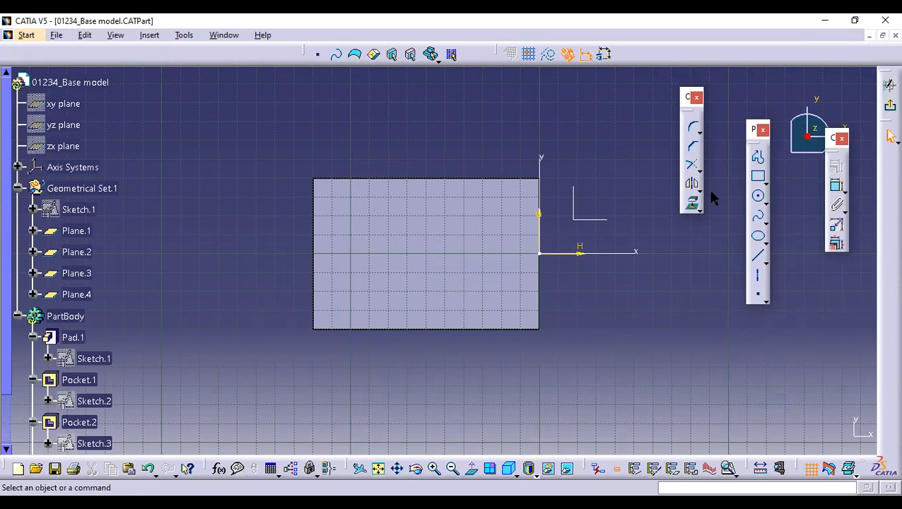
Sketch a circle centred on the horizontal axis near the middle of the block's face and set its diameter to 30 mm
left_click(758, 195)
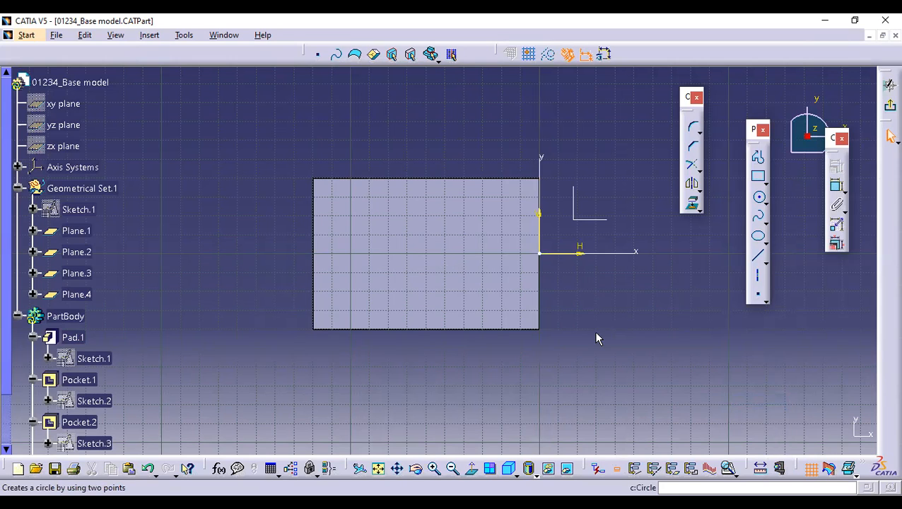
left_click(430, 249)
left_click(460, 231)
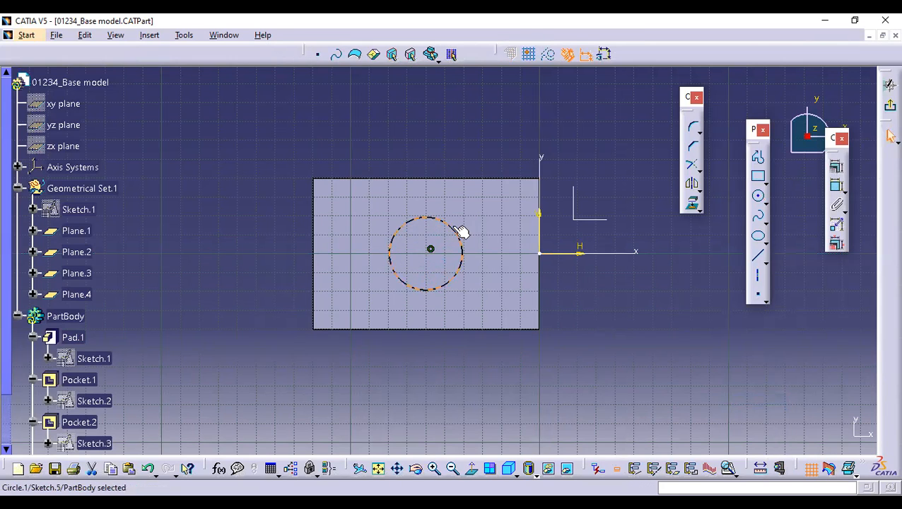
left_click(480, 128)
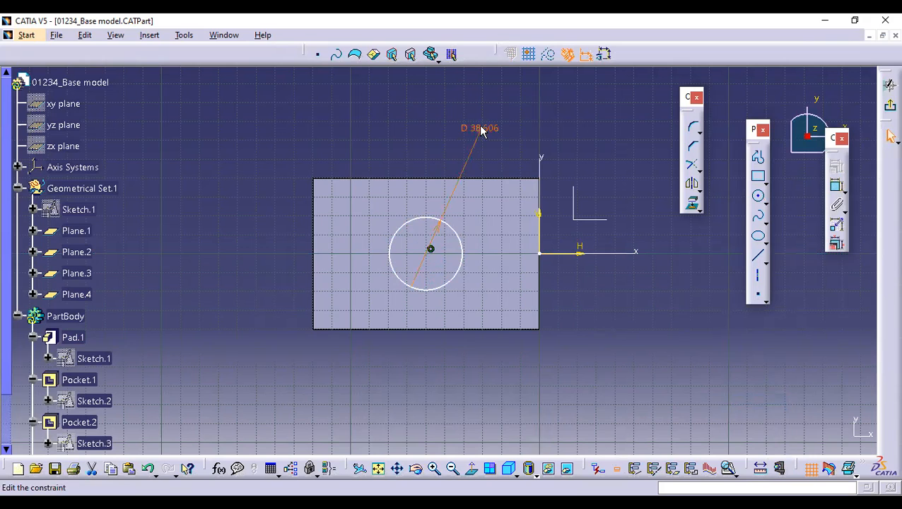
double_click(480, 128)
type("30")
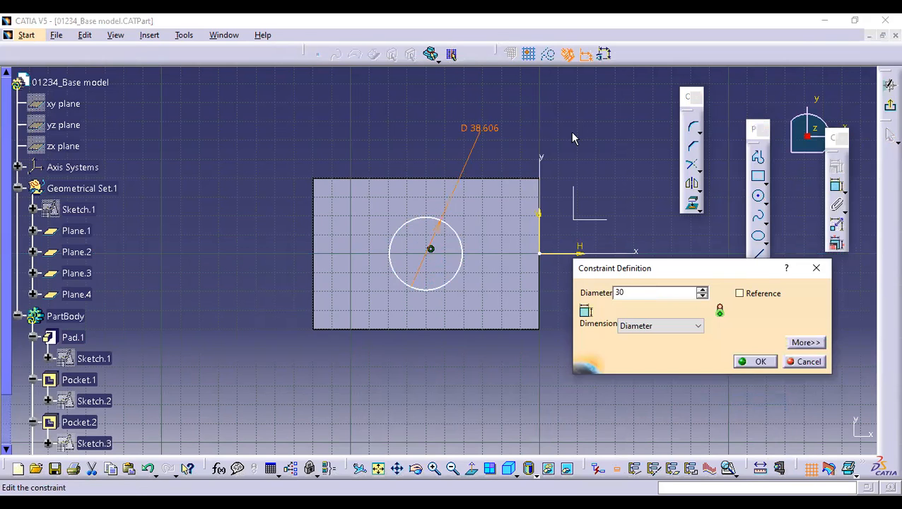
key("Return")
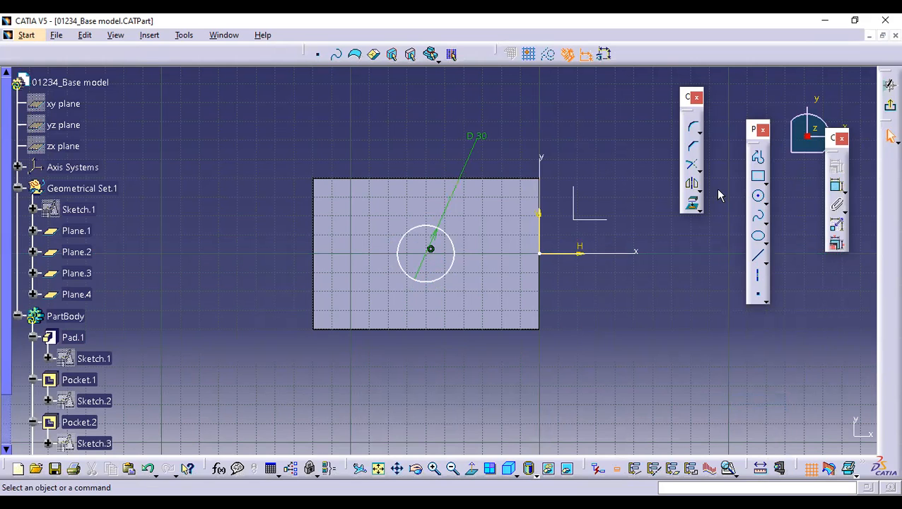
Project the block edge opposite the vertical axis onto the sketch plane and isolate the projection
left_click(691, 205)
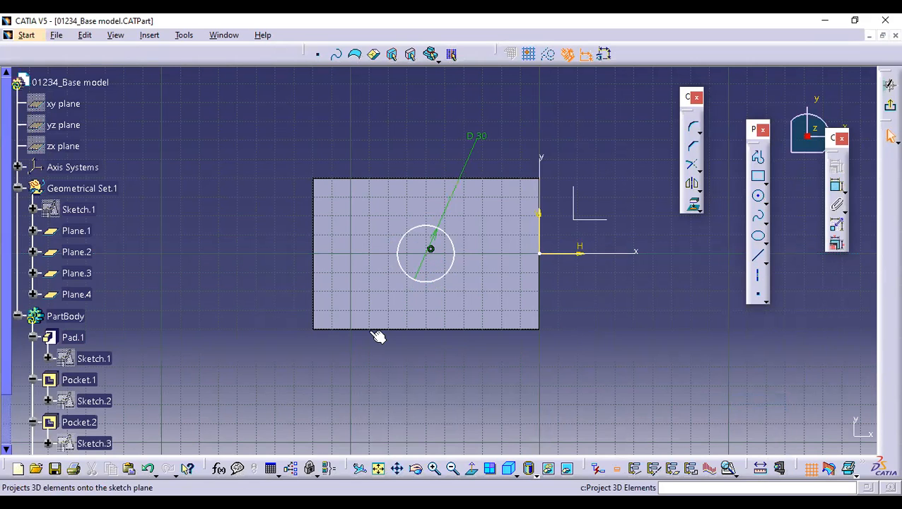
left_click(321, 272)
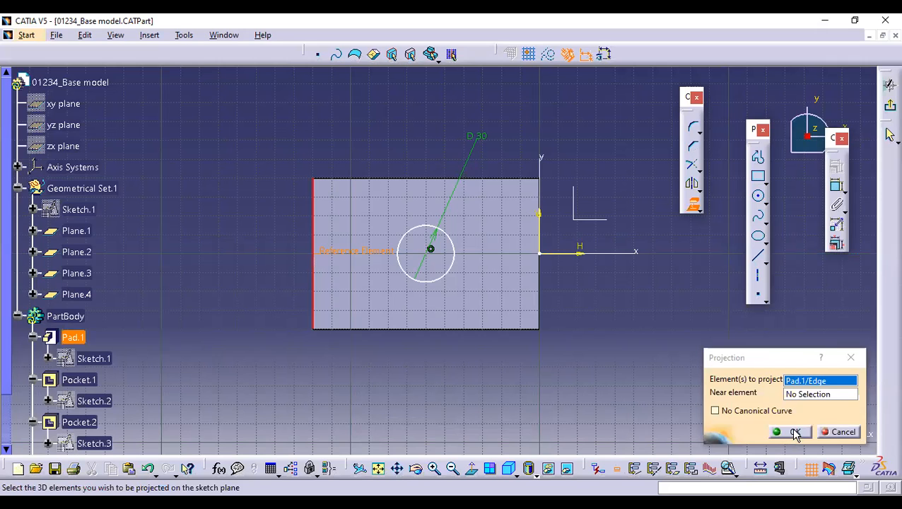
left_click(795, 433)
right_click(314, 223)
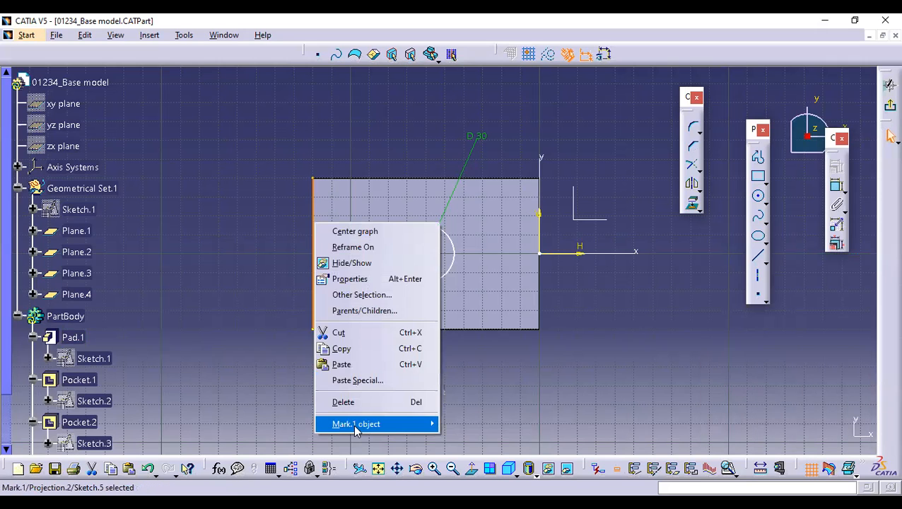
mouse_move(355, 426)
left_click(503, 302)
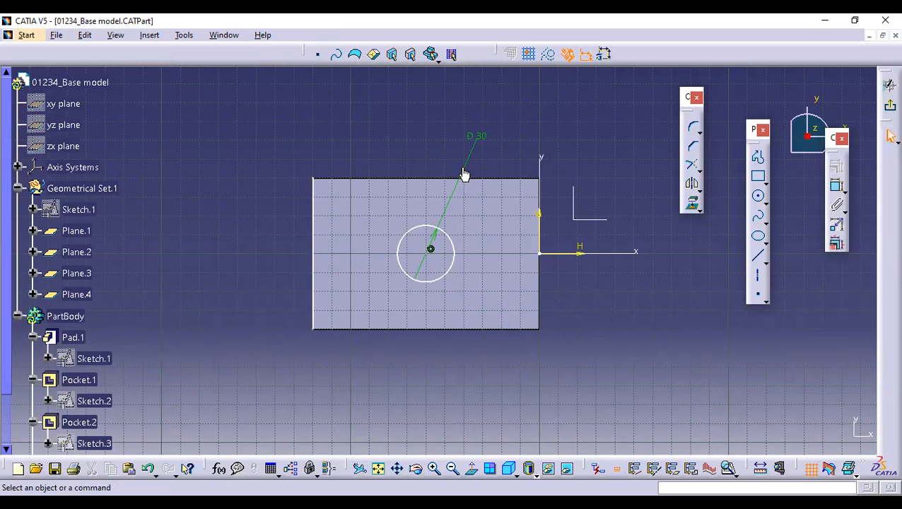
Fix the isolated edge line and convert it to a construction element
right_click(315, 217)
mouse_move(351, 415)
left_click(488, 276)
left_click(548, 58)
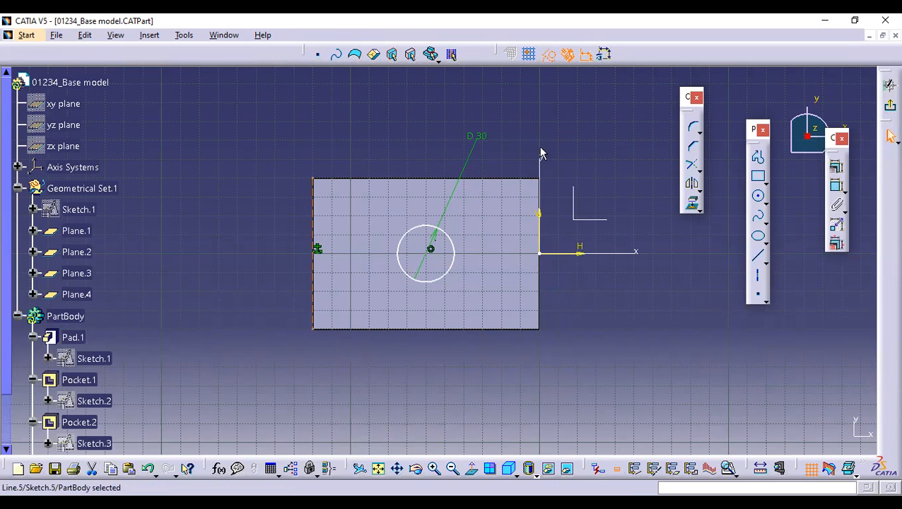
Dimension the distance from the fixed construction line to the circle's centre, placing it above the block
left_click(836, 186)
left_click(313, 197)
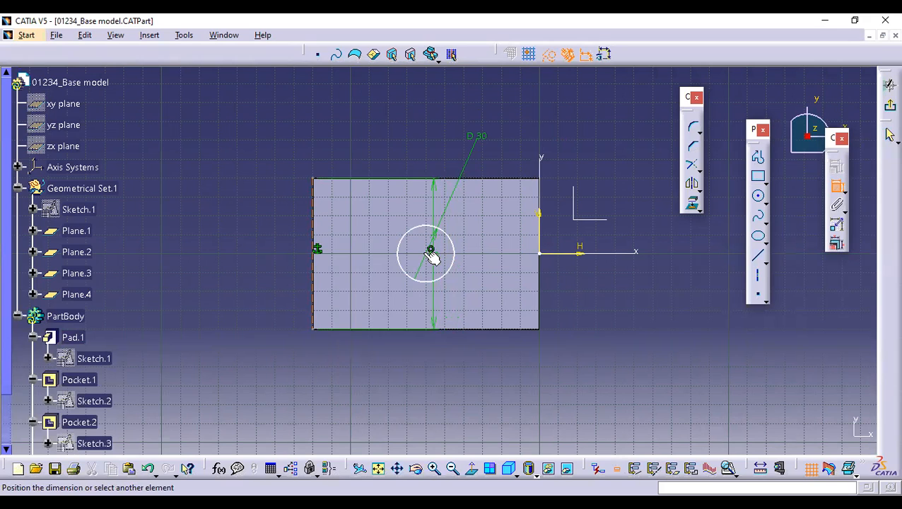
left_click(430, 250)
left_click(396, 144)
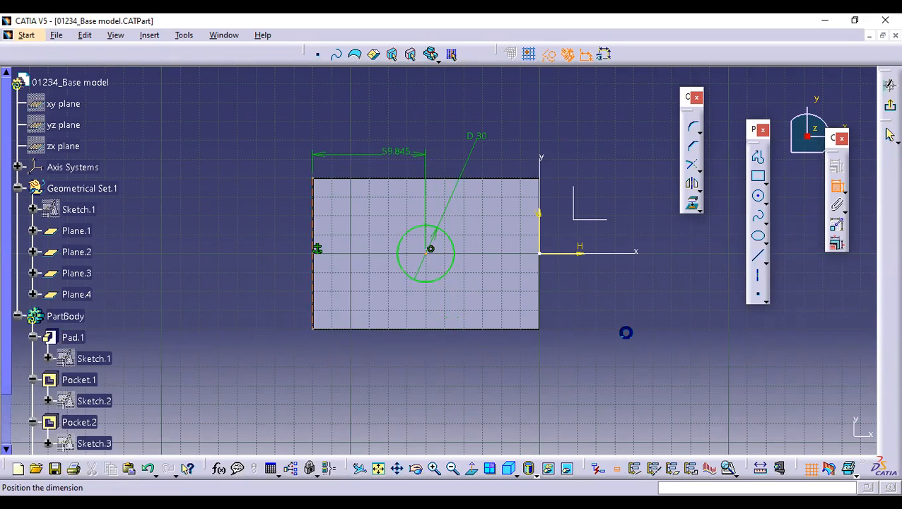
left_click(737, 174)
left_click(737, 175)
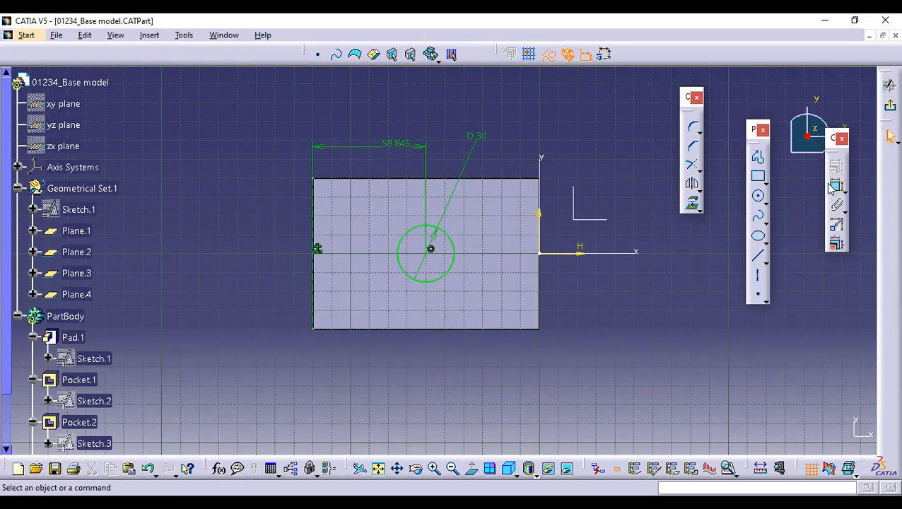
Dimension the distance between the construction line and the vertical axis, and make it a reference dimension
left_click(842, 188)
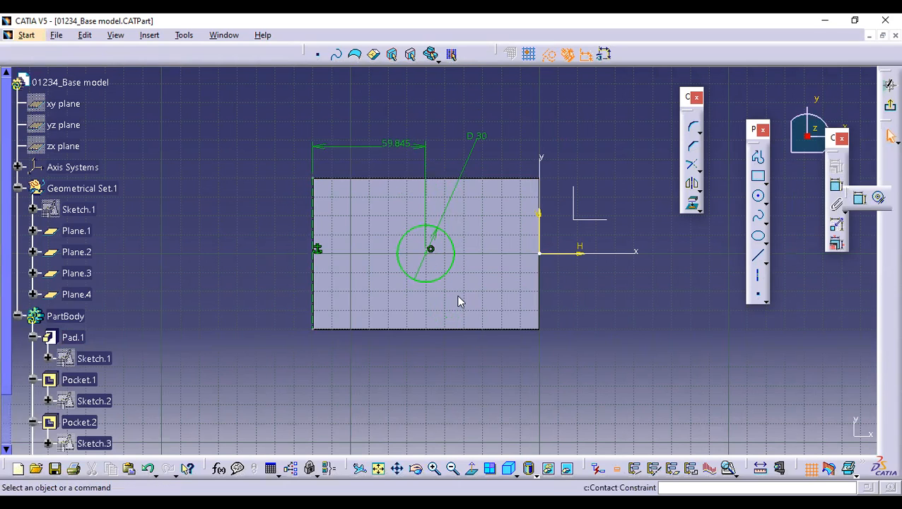
left_click(319, 207)
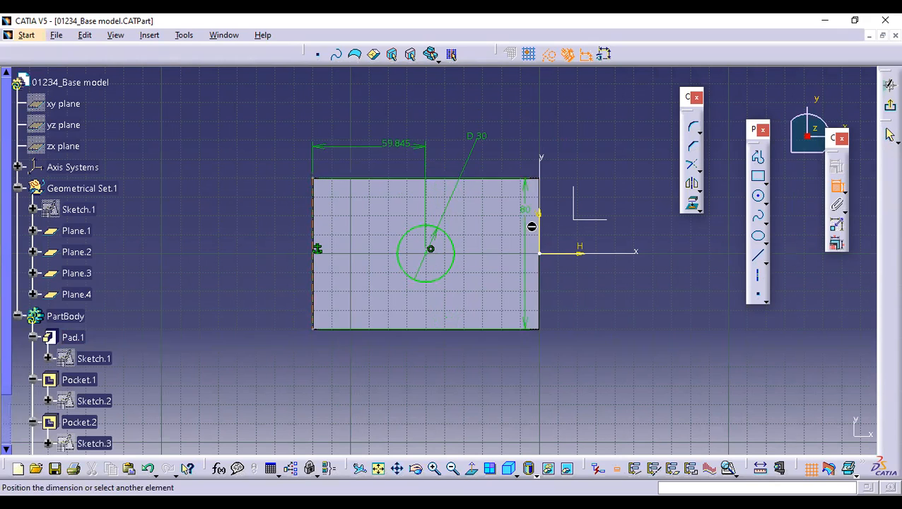
left_click(542, 164)
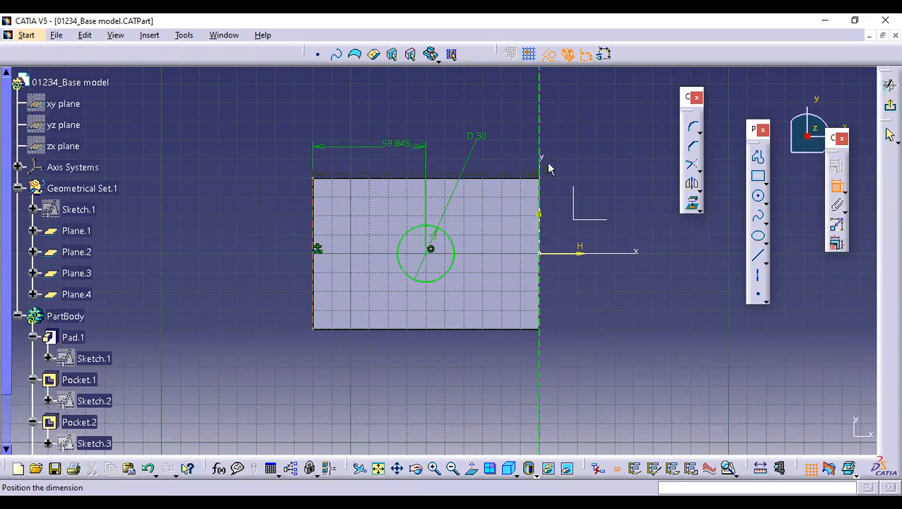
left_click(437, 106)
double_click(436, 102)
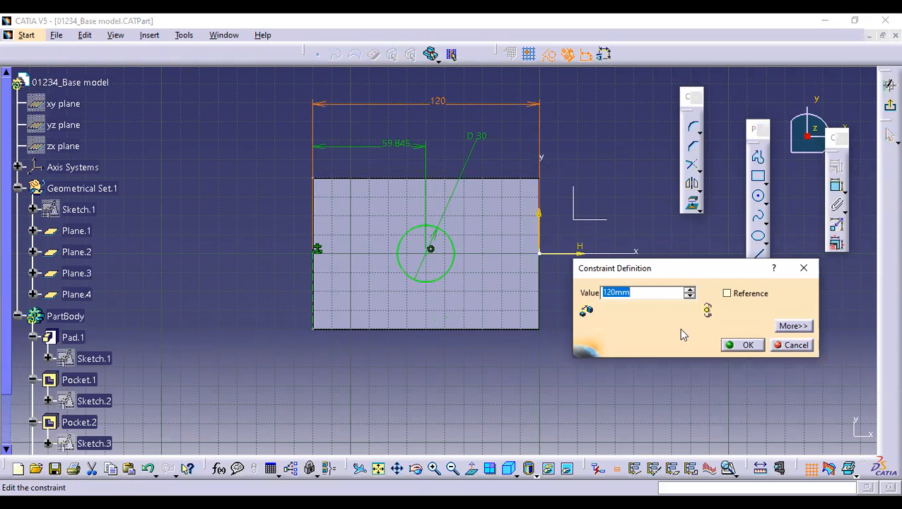
left_click(727, 293)
left_click(742, 347)
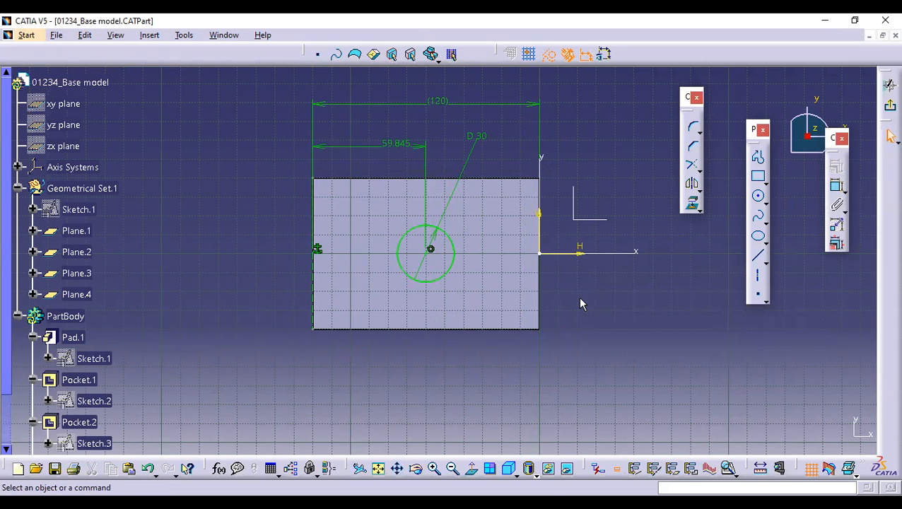
Set the distance from the construction line to the circle's centre to 60 mm
middle_click_drag(578, 296, 574, 308)
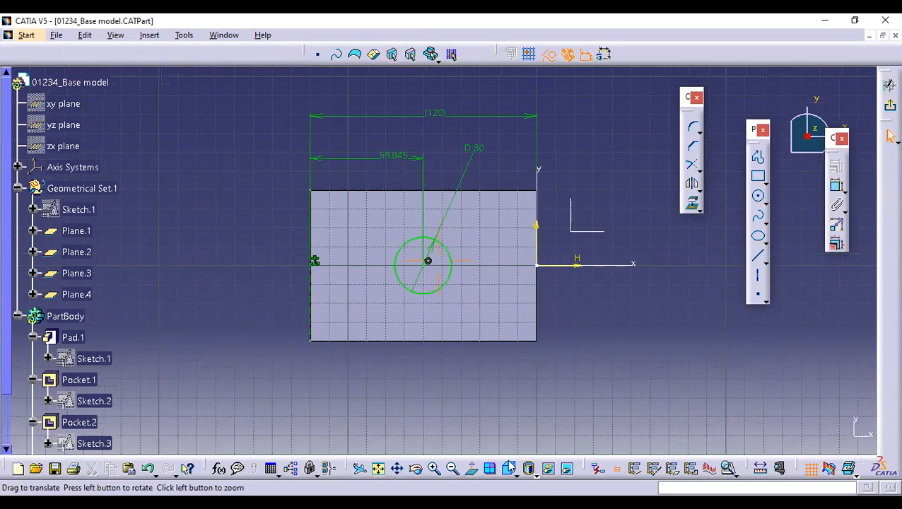
middle_click_drag(619, 374, 617, 380)
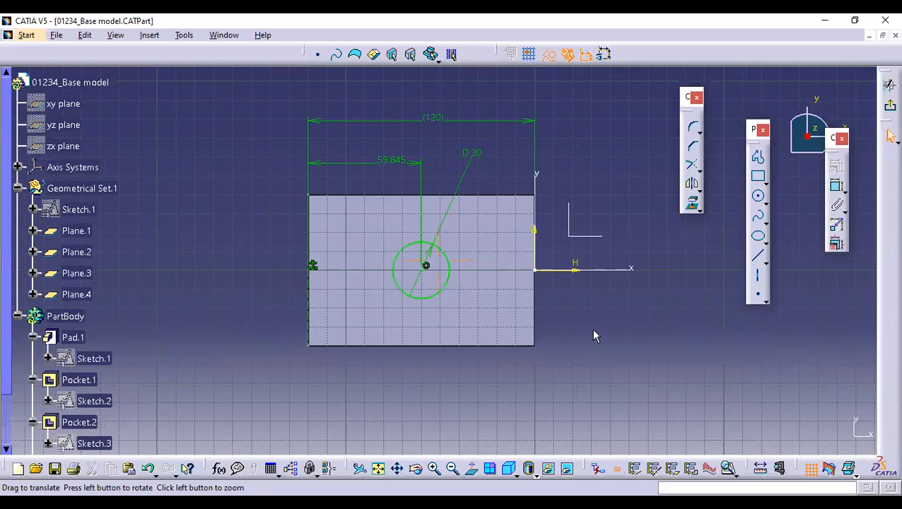
middle_click_drag(593, 335, 591, 337)
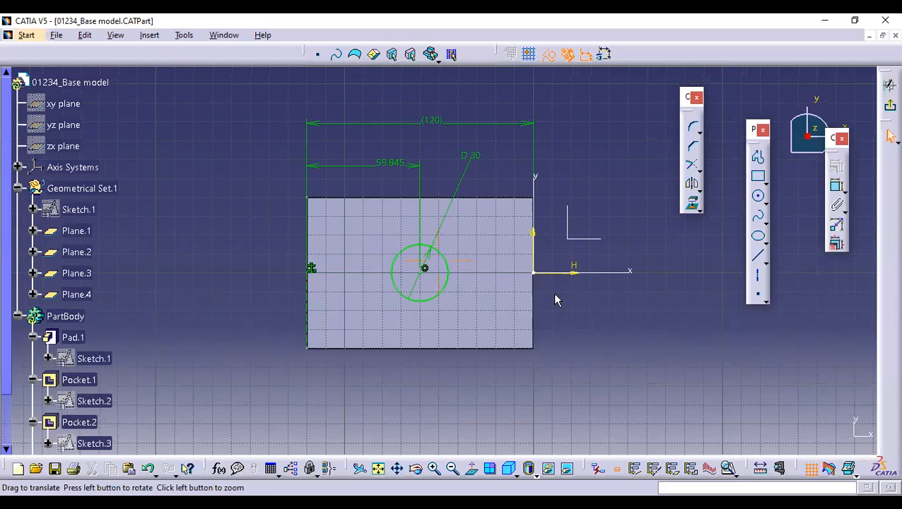
middle_click_drag(537, 263, 534, 267)
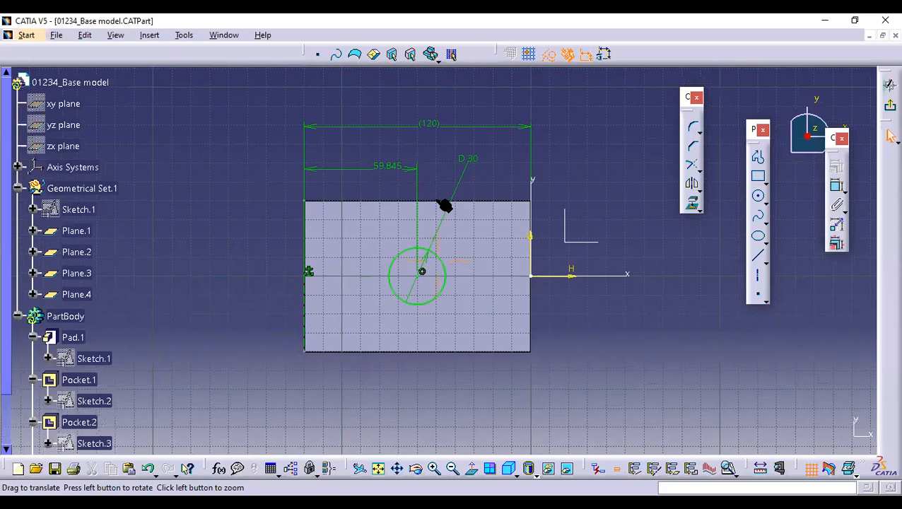
middle_click_drag(439, 202, 423, 105)
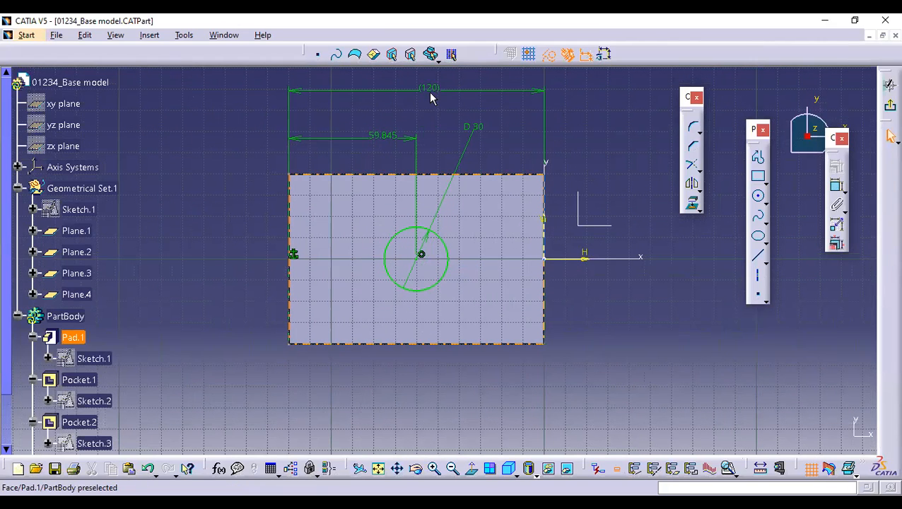
left_click(386, 137)
type("60")
key("Return")
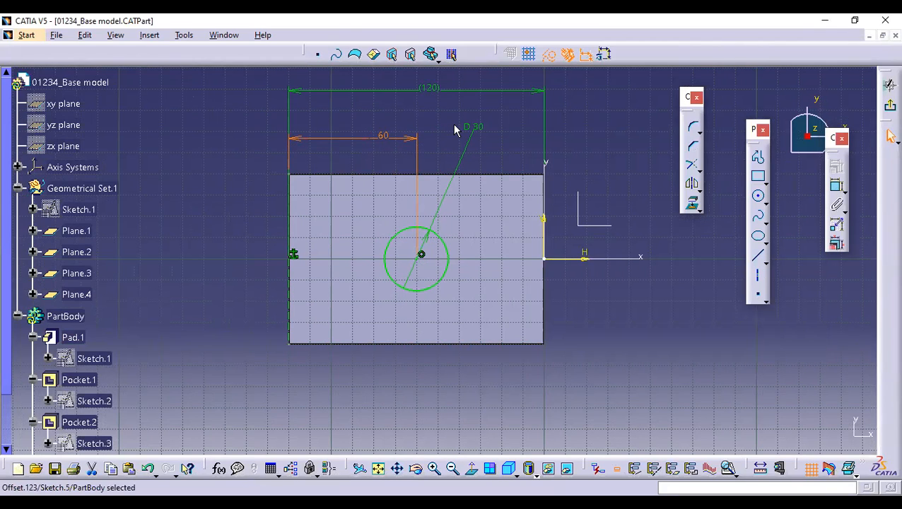
left_click(589, 152)
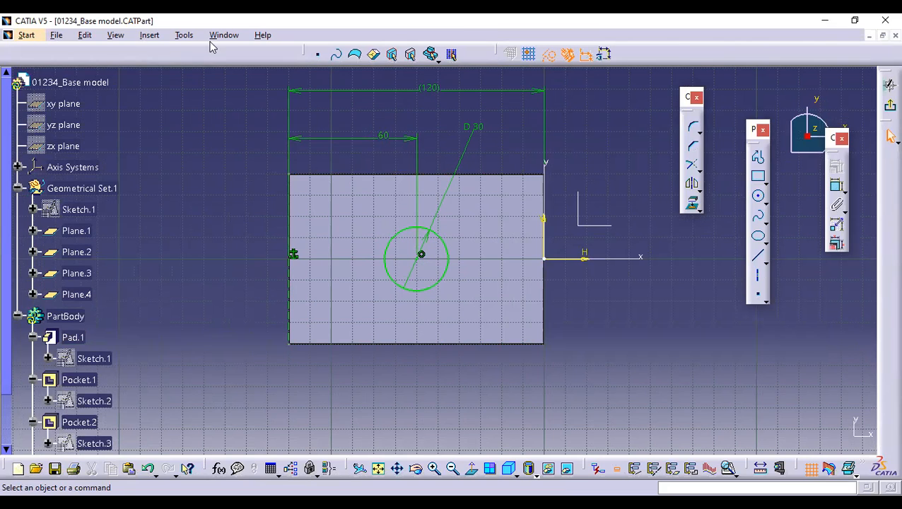
Check the circle sketch's geometry with Sketch Analysis, highlighting the circle's entry, and exit the sketch
left_click(184, 35)
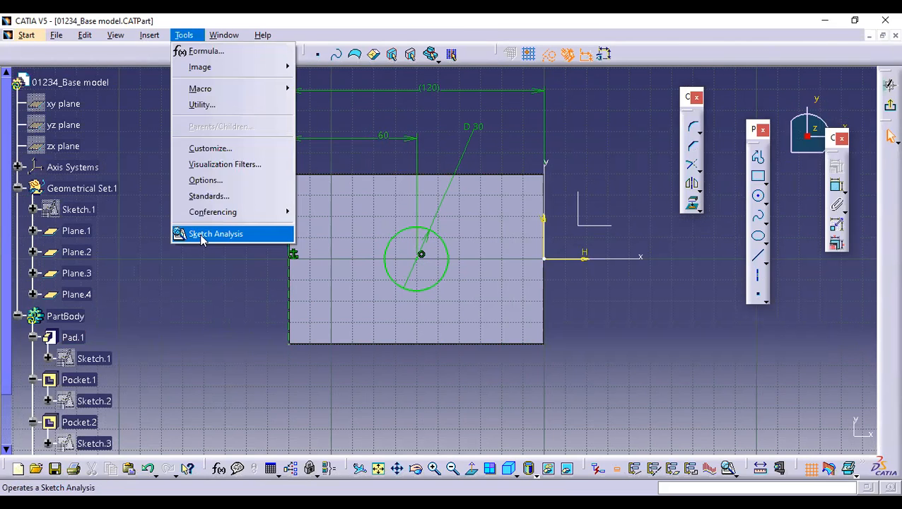
left_click(204, 236)
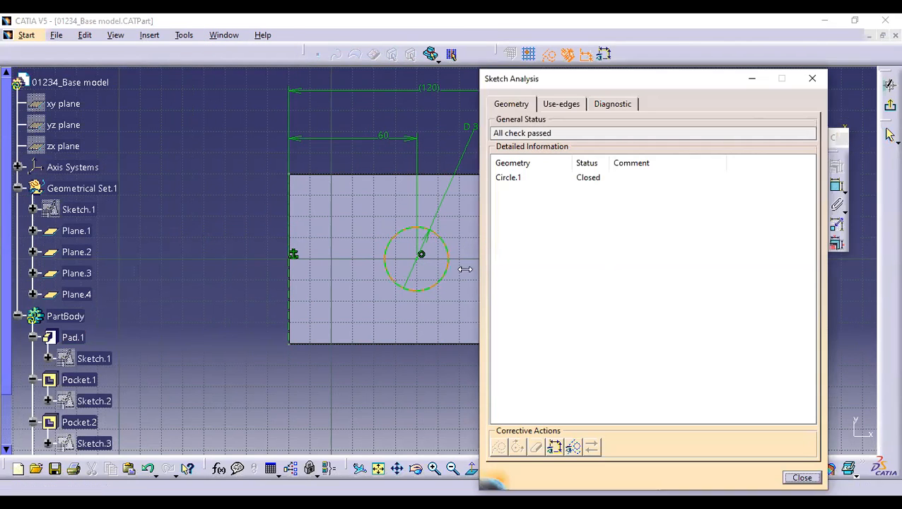
left_click(509, 182)
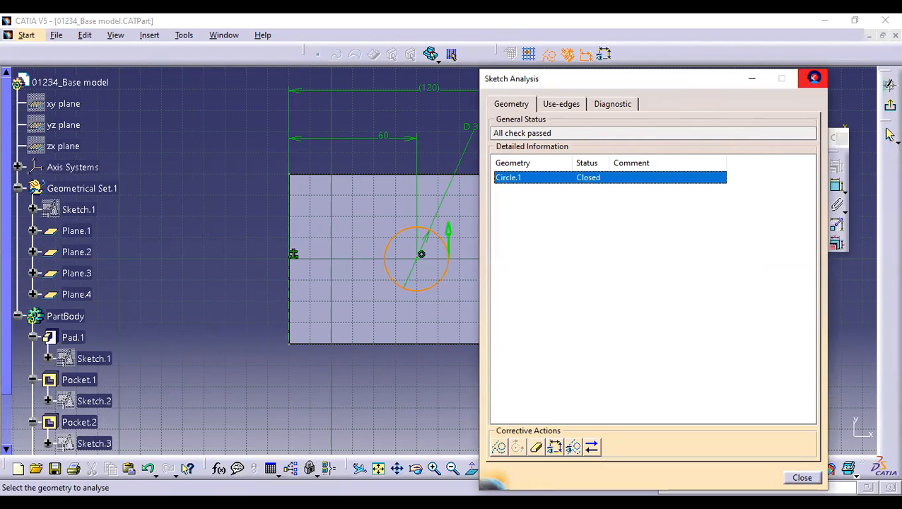
left_click(813, 78)
left_click(890, 106)
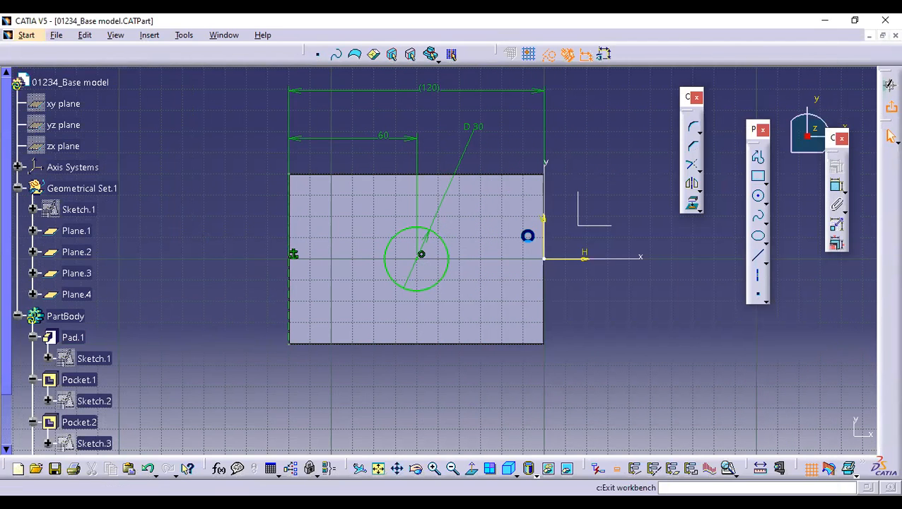
Cut a pocket through the block's top from the 30 mm circle sketch, using the Up to next limit with 0 mm offset
left_click(671, 149)
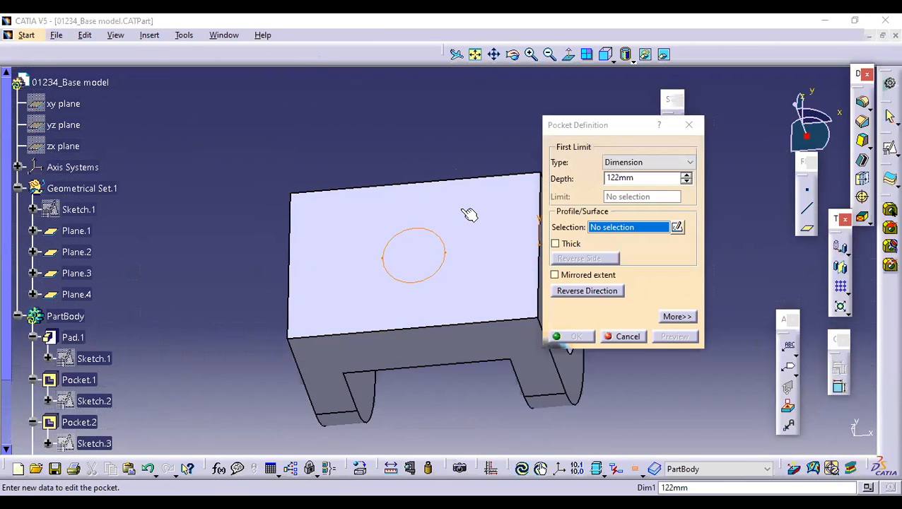
left_click(444, 246)
middle_click_drag(694, 166, 483, 285)
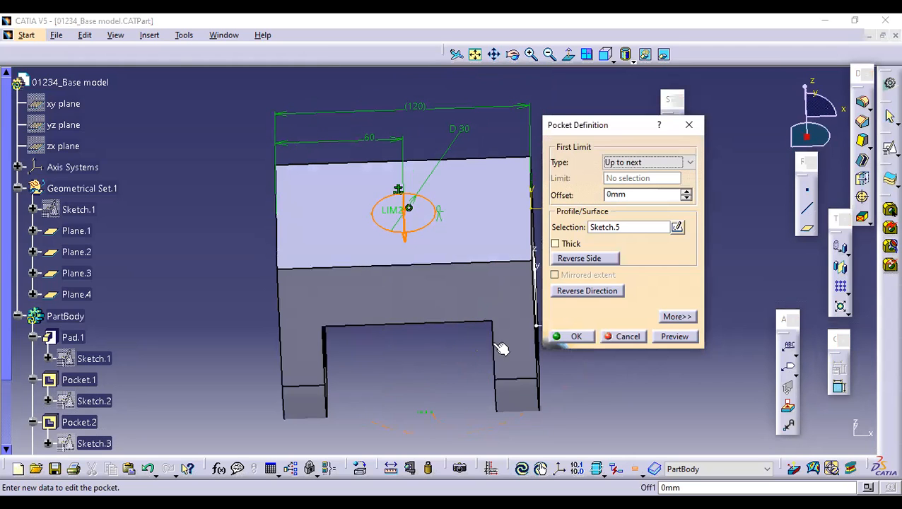
middle_click_drag(466, 202, 430, 297)
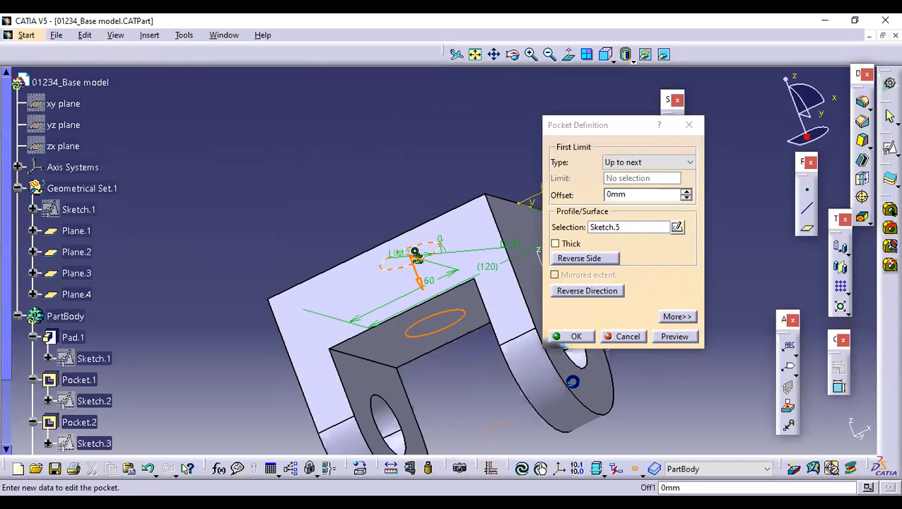
middle_click_drag(573, 382, 574, 387)
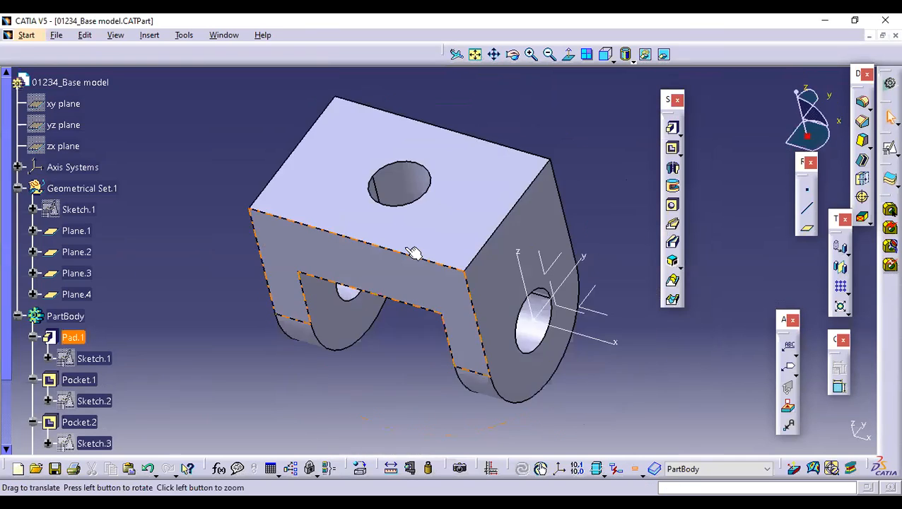
middle_click_drag(415, 254, 403, 334)
middle_click_drag(411, 170, 451, 293)
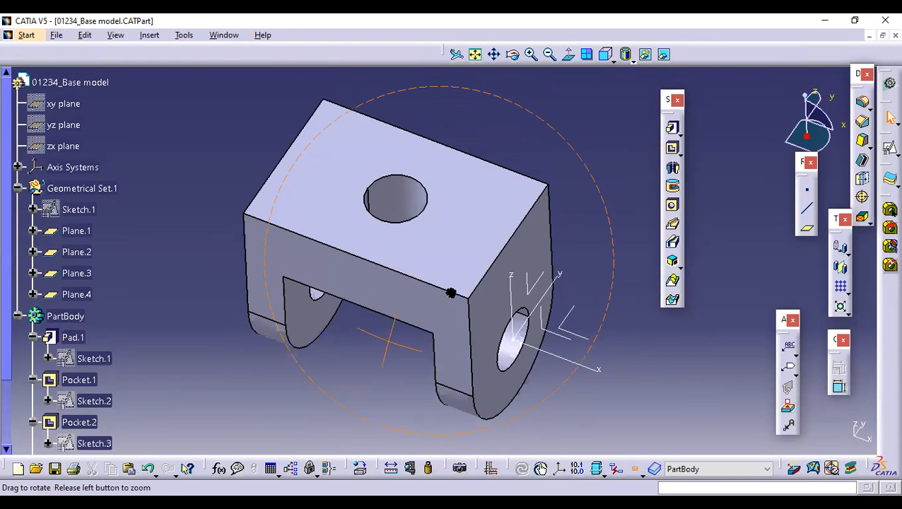
middle_click_drag(536, 188, 550, 152)
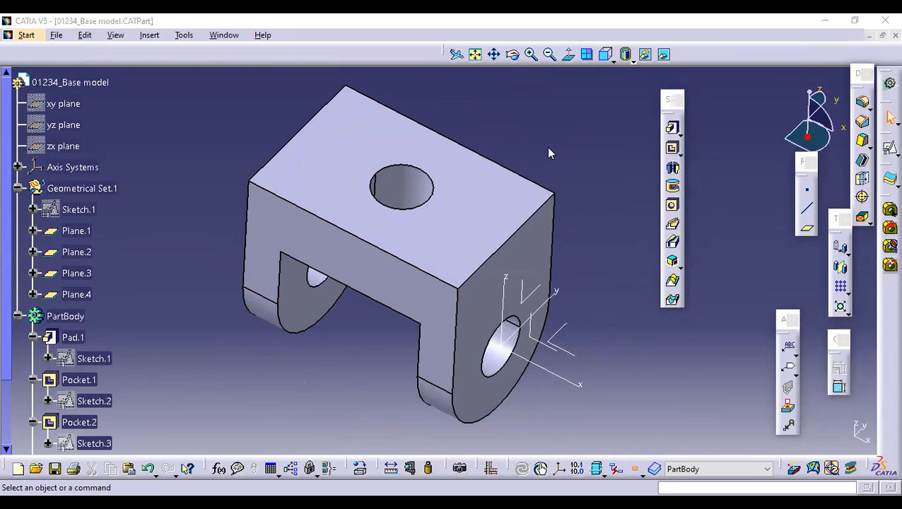
middle_click_drag(555, 152, 396, 311)
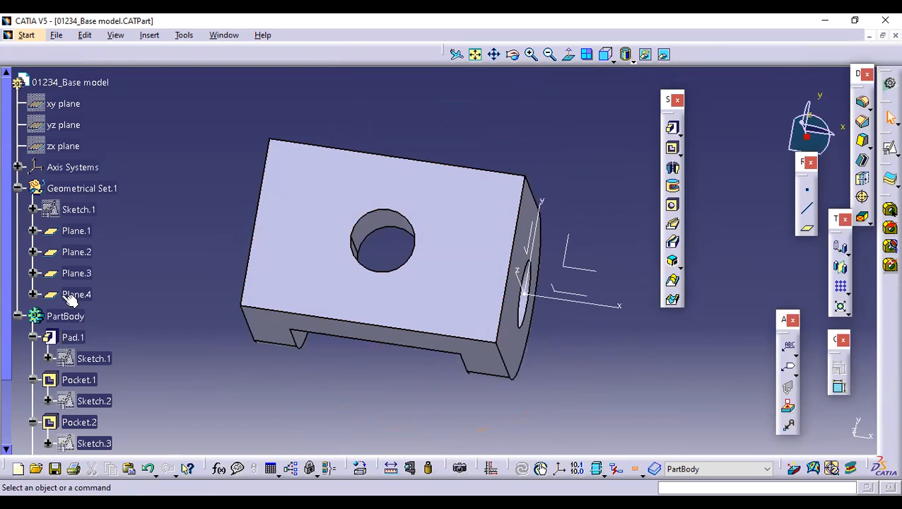
Start a positioned sketch on Plane.4, keeping the implicit origin and orientation
left_click(76, 294)
middle_click_drag(416, 393, 445, 379)
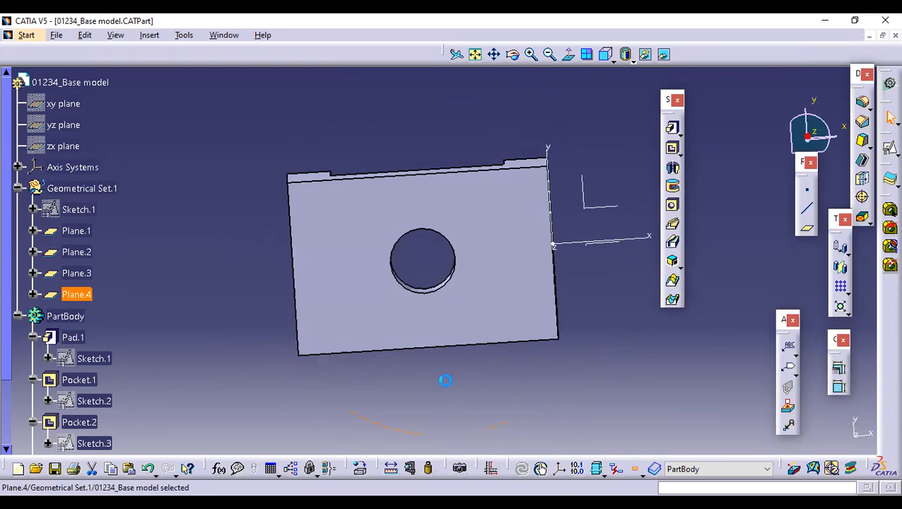
left_click(429, 372)
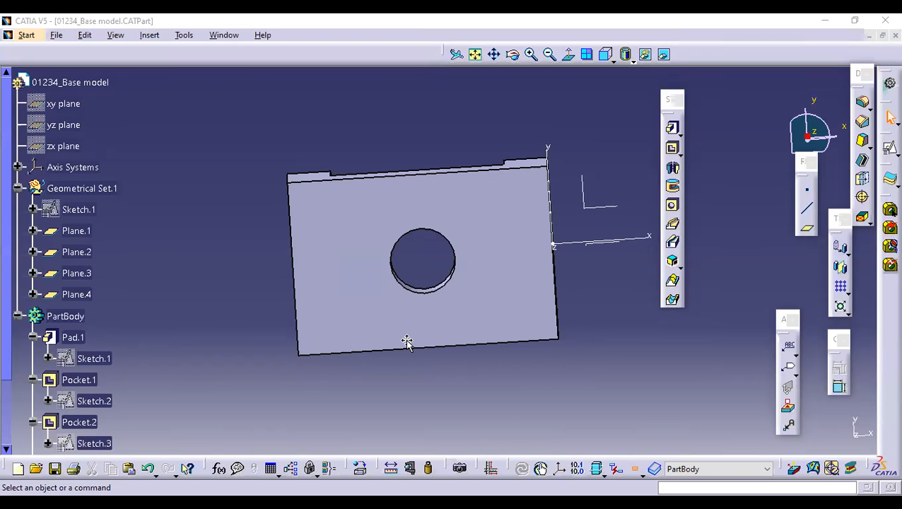
middle_click_drag(447, 268, 396, 233)
middle_click_drag(725, 86, 611, 88)
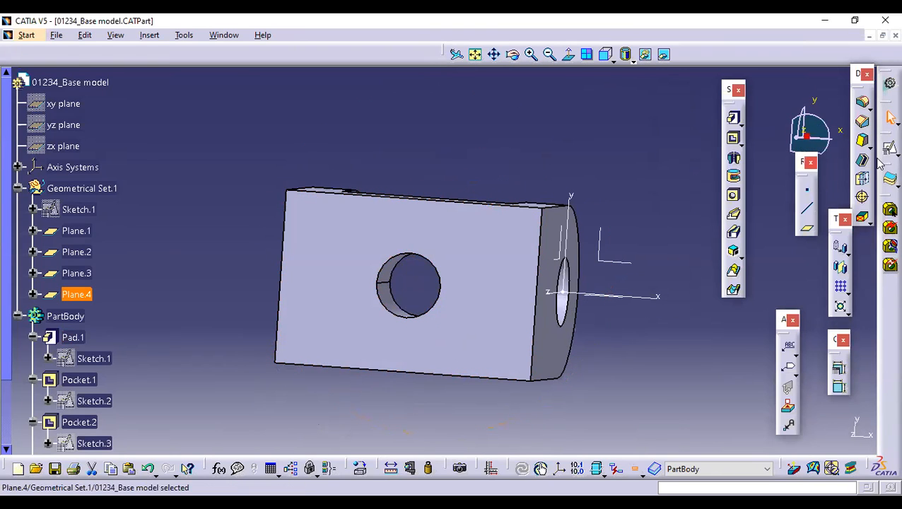
left_click(884, 144)
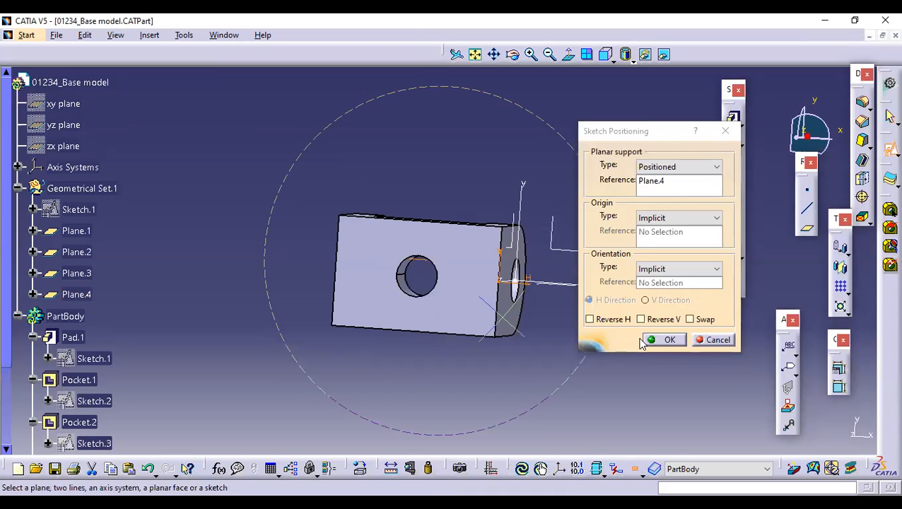
left_click(665, 340)
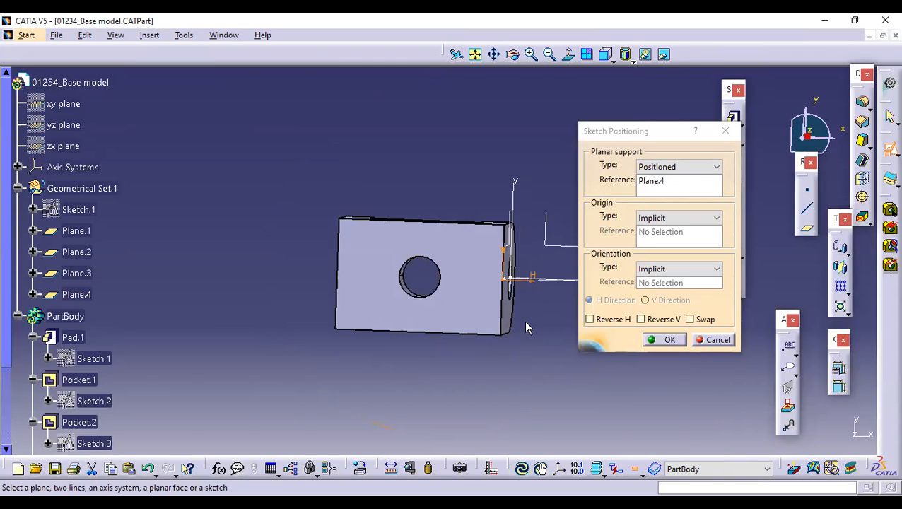
Project the block's top face, including the hole edge, onto the sketch and isolate the projected elements
left_click(693, 204)
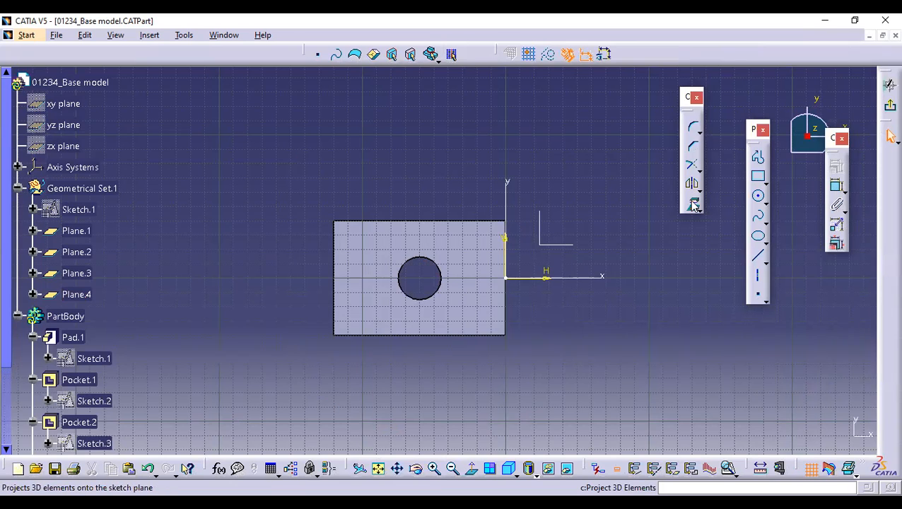
left_click(483, 251)
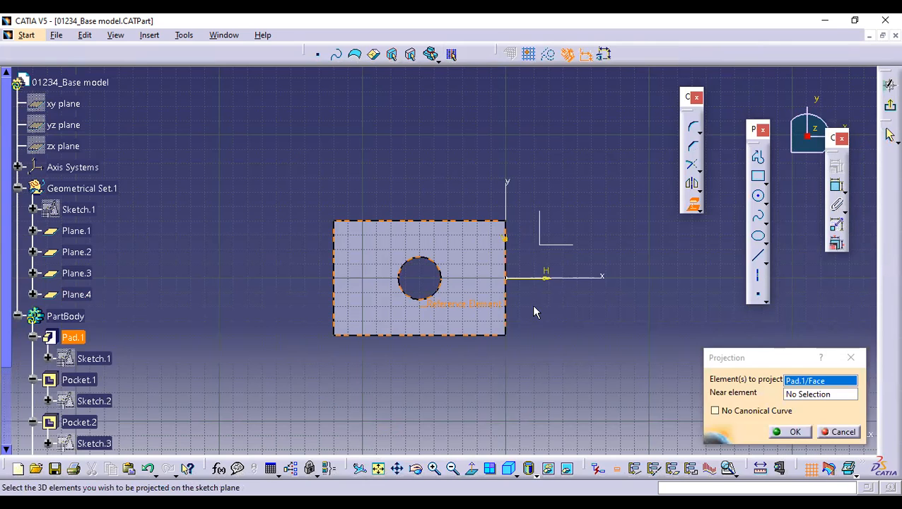
right_click(506, 289)
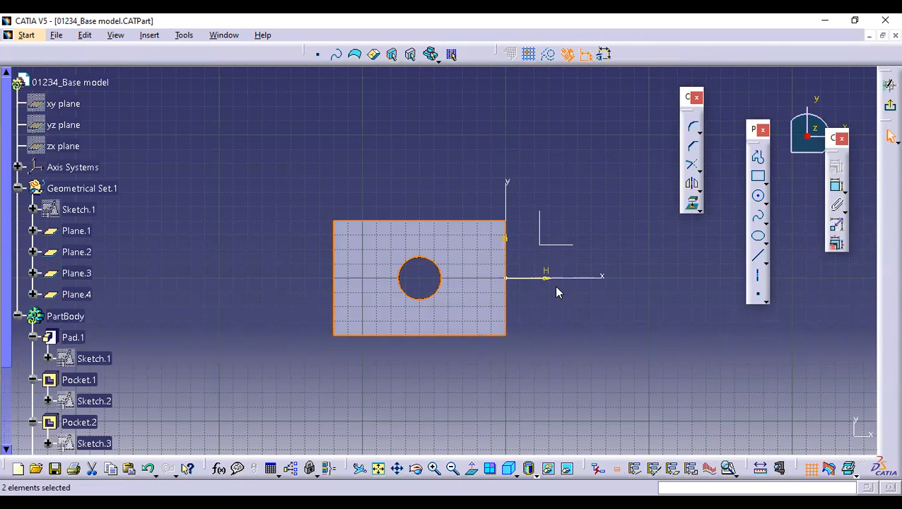
mouse_move(566, 279)
left_click(661, 297)
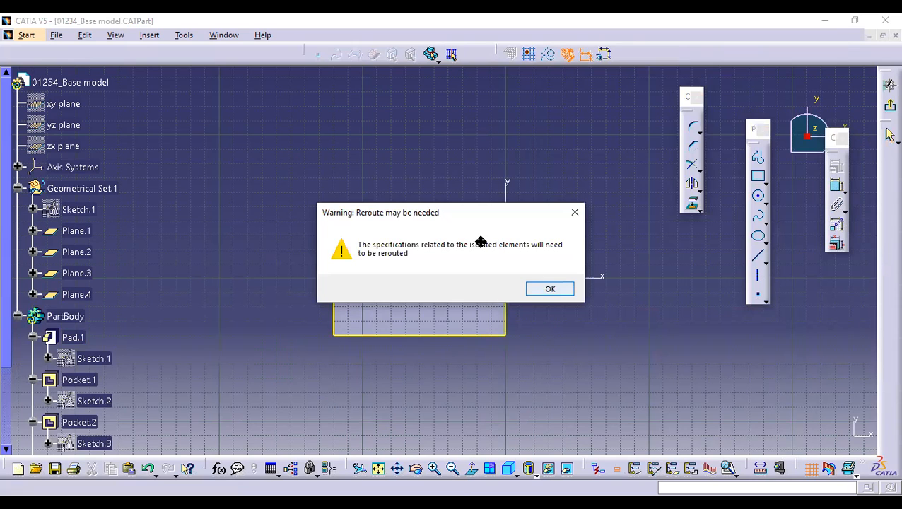
left_click(550, 289)
Fix the isolated rectangular outline of the block's top face
left_click(472, 470)
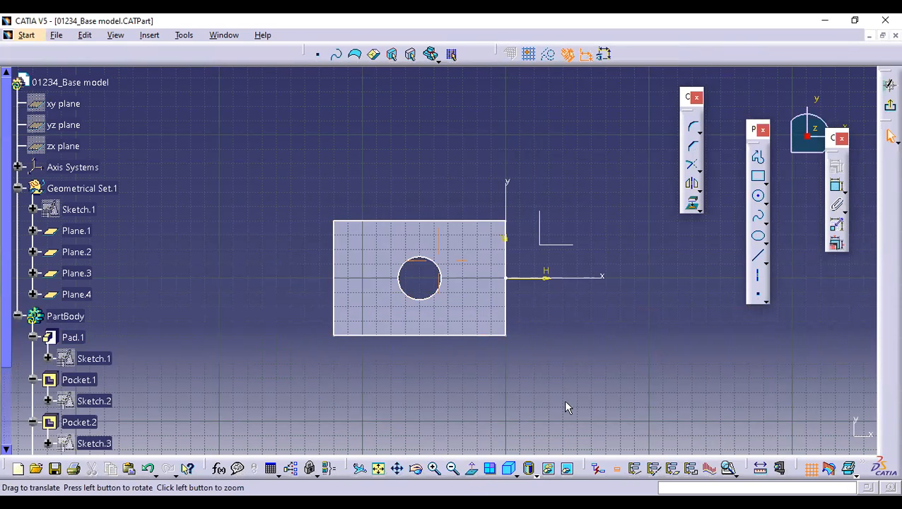
middle_click_drag(476, 324, 471, 324)
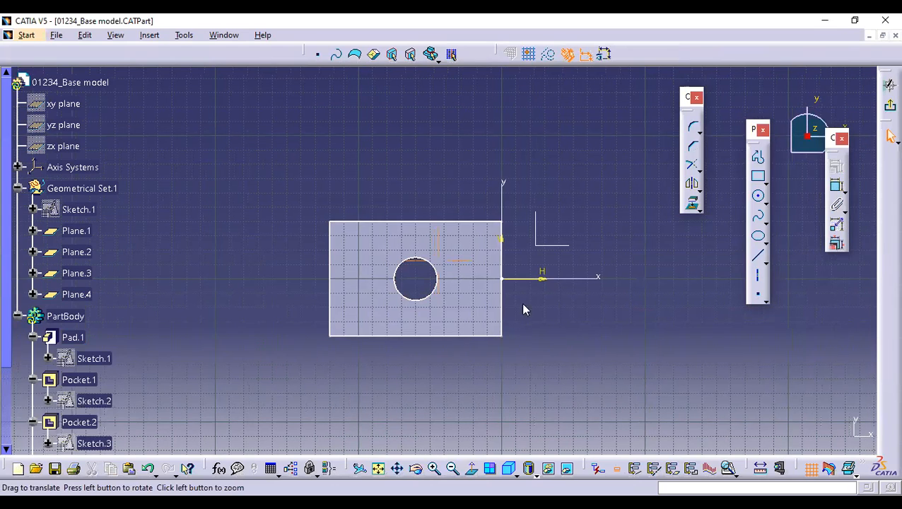
mouse_move(517, 307)
middle_mouse_down()
mouse_move(614, 398)
mouse_move(524, 320)
middle_mouse_up()
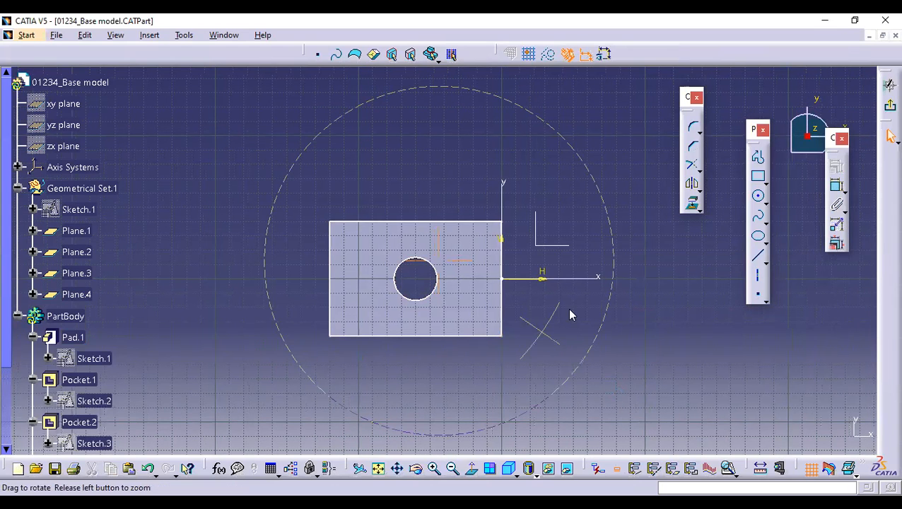
left_click(631, 395)
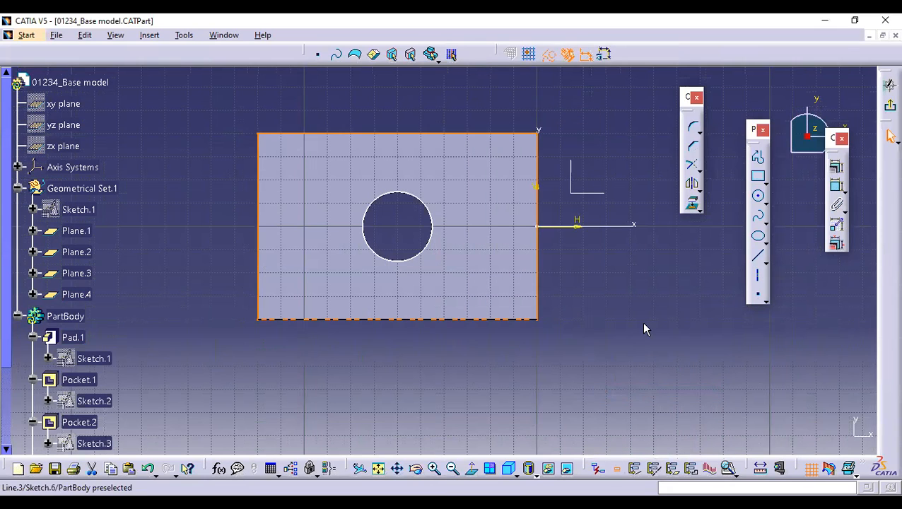
right_click(643, 323)
mouse_move(622, 309)
left_click(667, 309)
Fix the isolated hole circle and convert it to a construction element
left_click(427, 209)
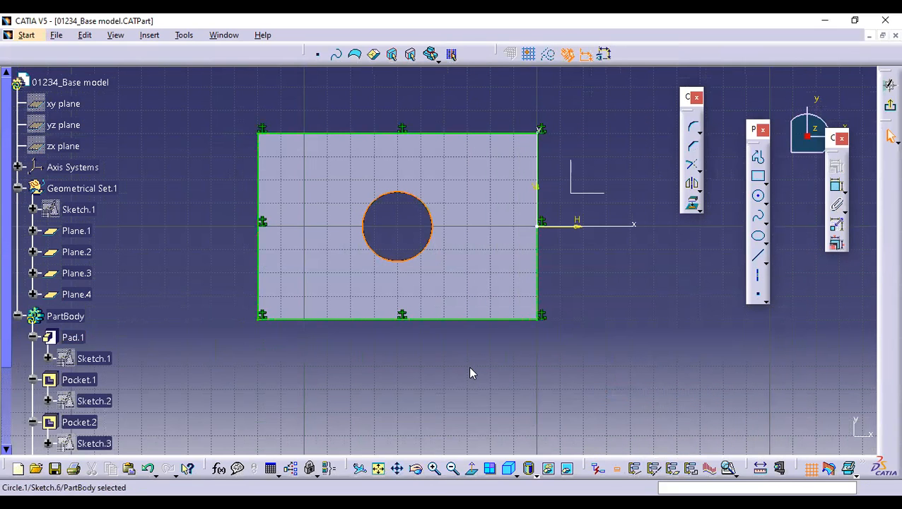
right_click(415, 201)
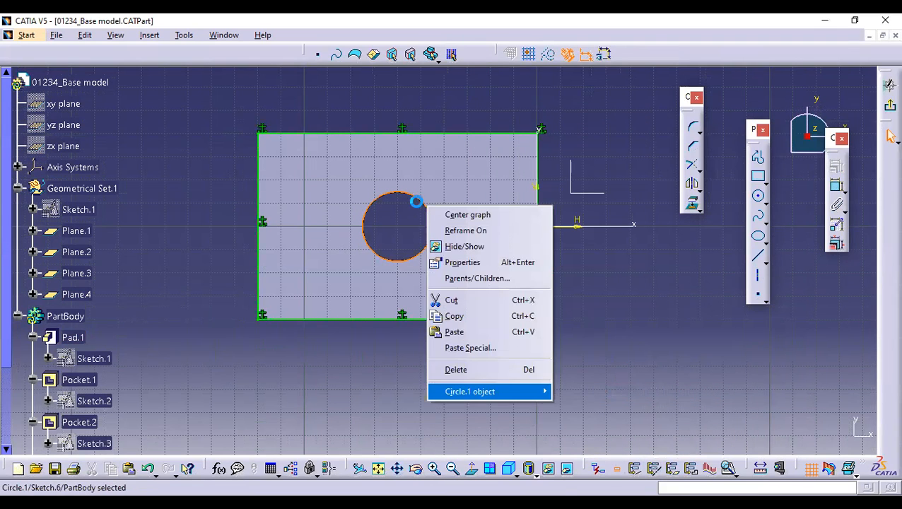
mouse_move(473, 391)
left_click(608, 411)
left_click(549, 56)
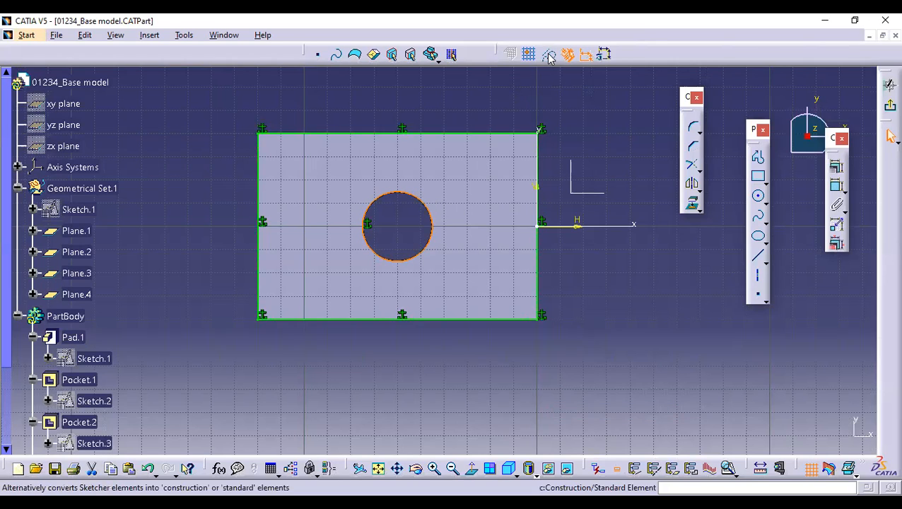
left_click(578, 318)
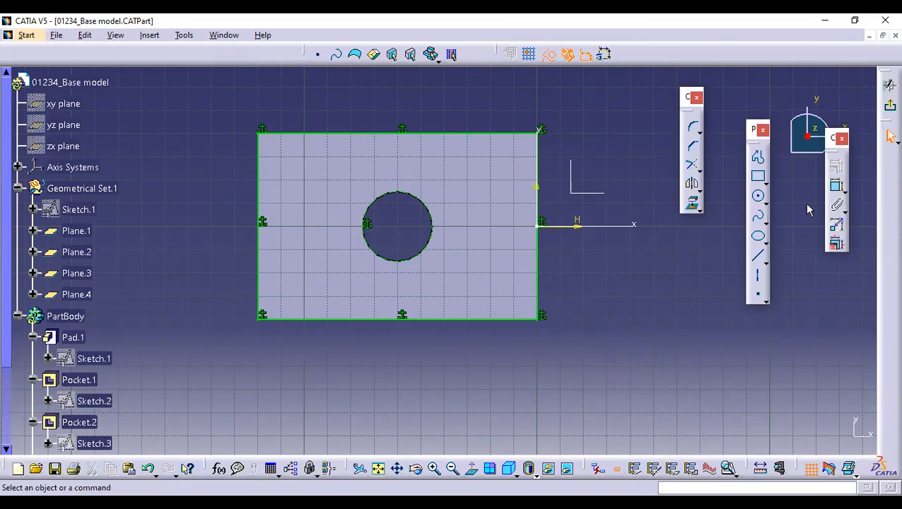
Delete the isolated circle around the hole from the sketch
left_click_drag(682, 90, 652, 80)
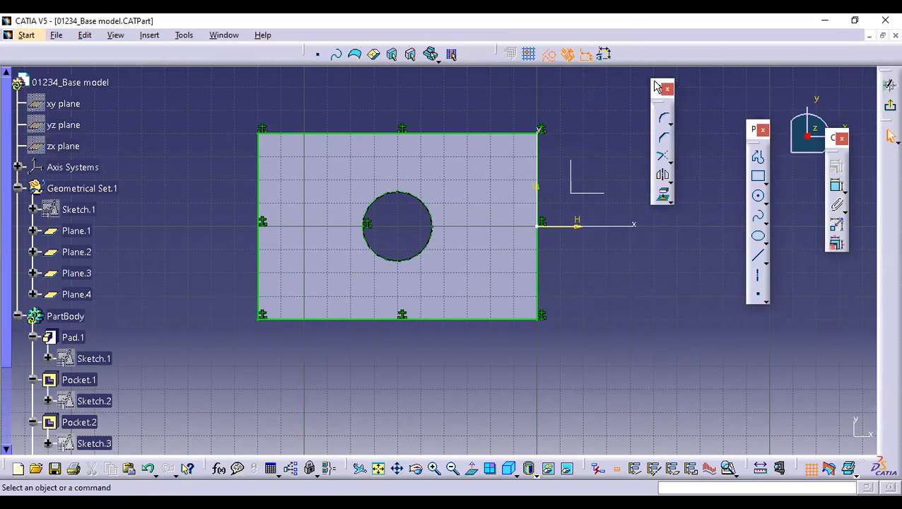
left_click(419, 200)
right_click(418, 200)
left_click(459, 380)
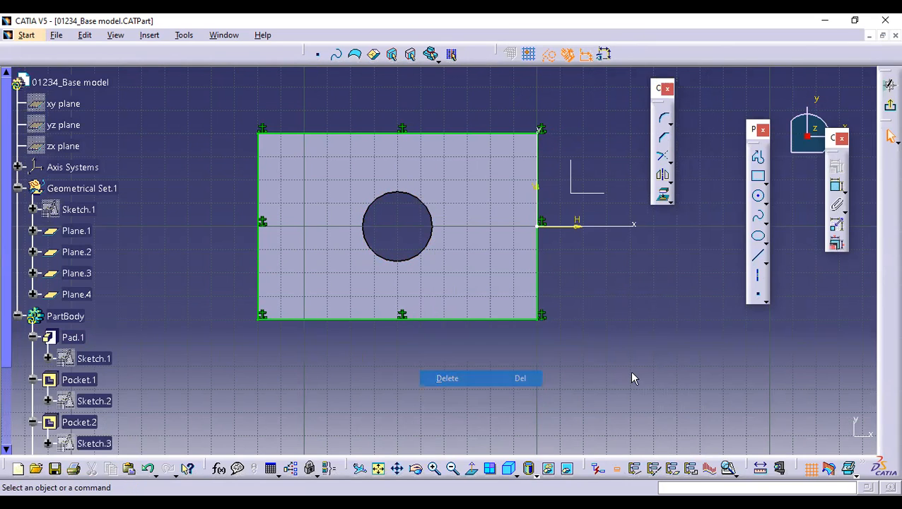
Sketch a circle about 48 mm in diameter beside the block, below the horizontal axis, and convert it to a standard element
left_click(758, 195)
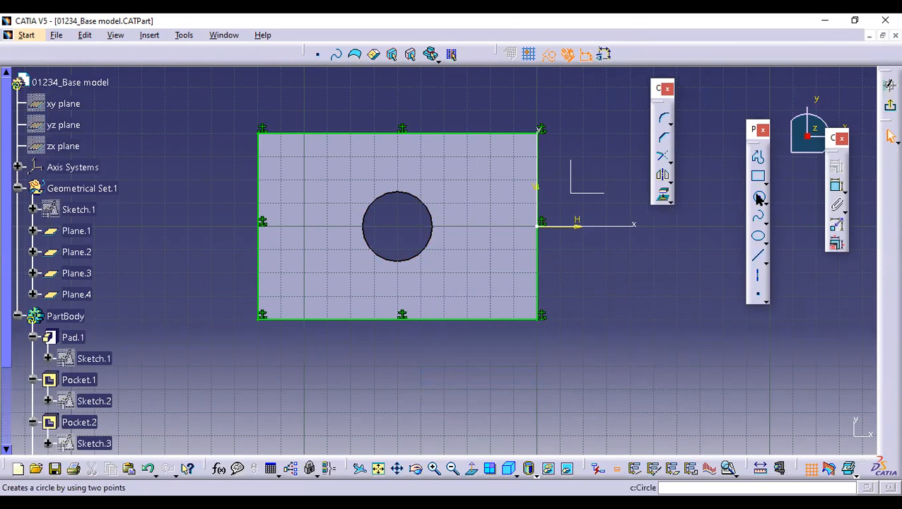
left_click(607, 286)
left_click(642, 330)
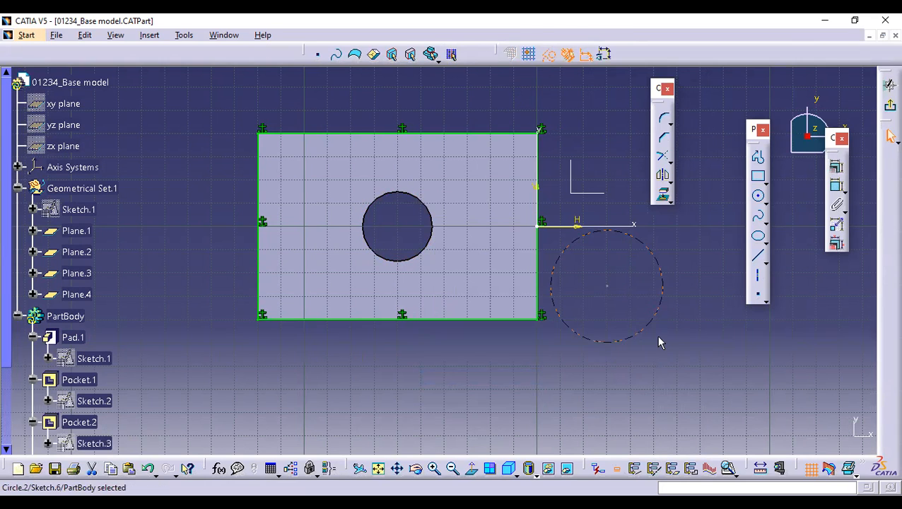
left_click(657, 261)
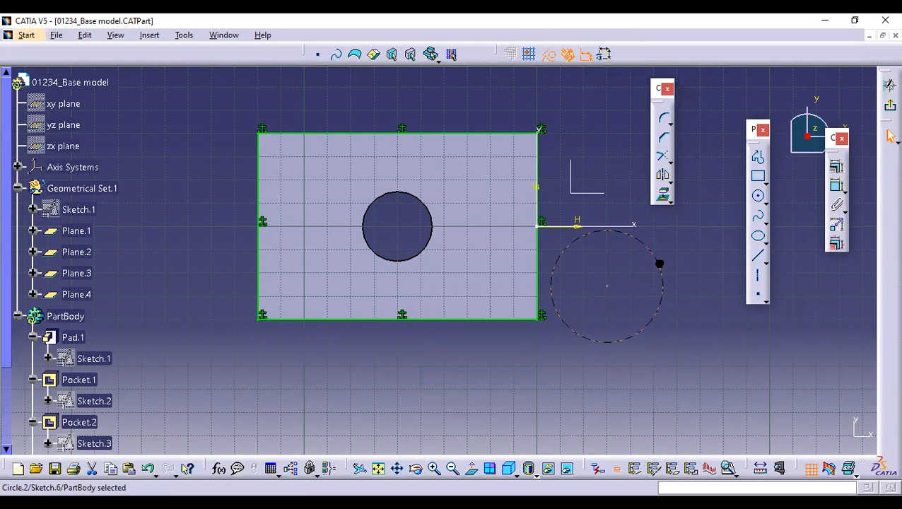
left_click(548, 56)
Dimension the diameter of the circle beside the block and set it to 30 mm
left_click(838, 190)
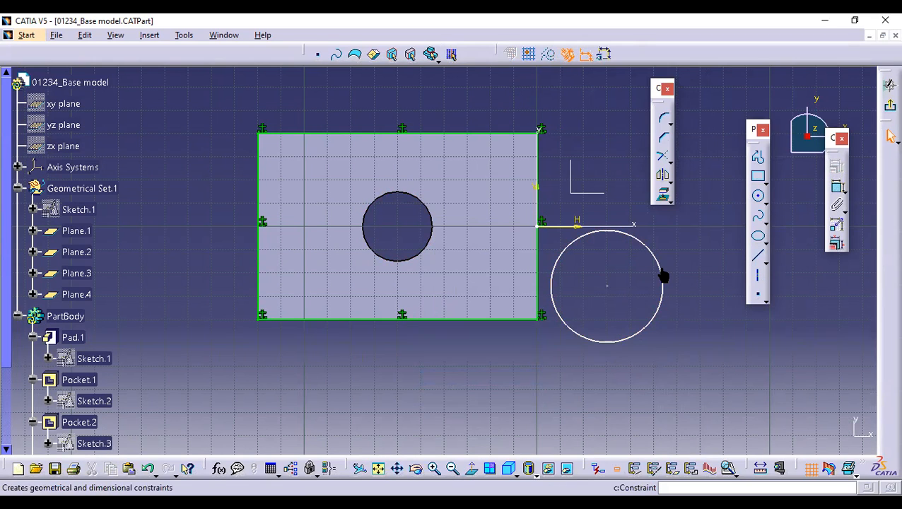
left_click(660, 272)
left_click(688, 241)
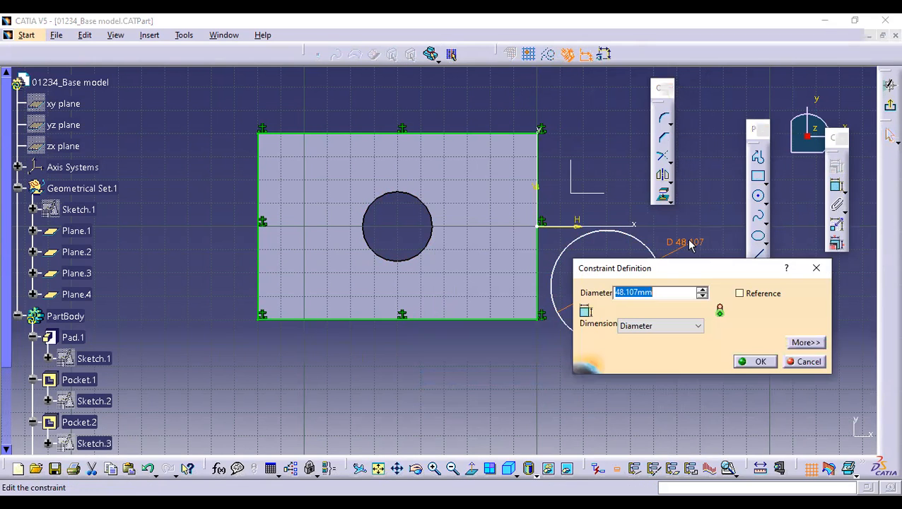
type("20")
key("Return")
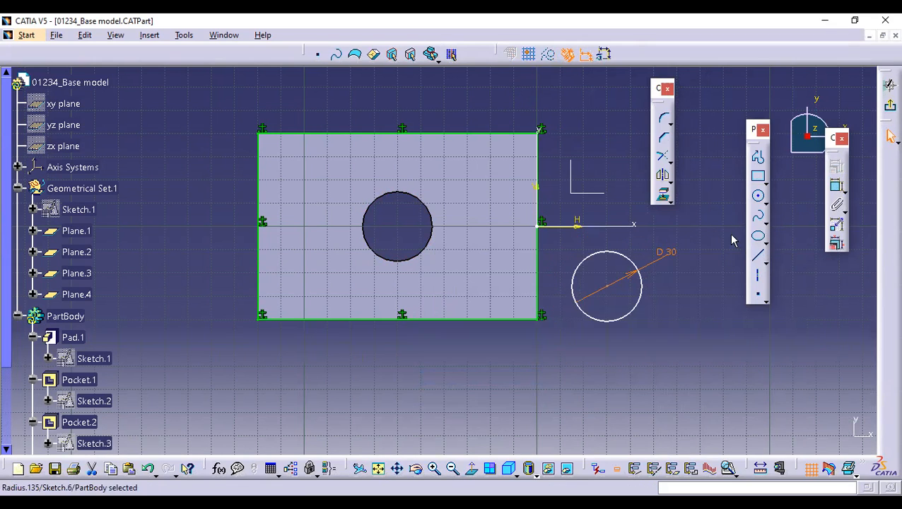
Draw a vertical line about 107 mm long through the hole and set its distance from the block's edge at the origin to 60 mm
middle_click_drag(565, 348, 539, 351)
left_click(473, 466)
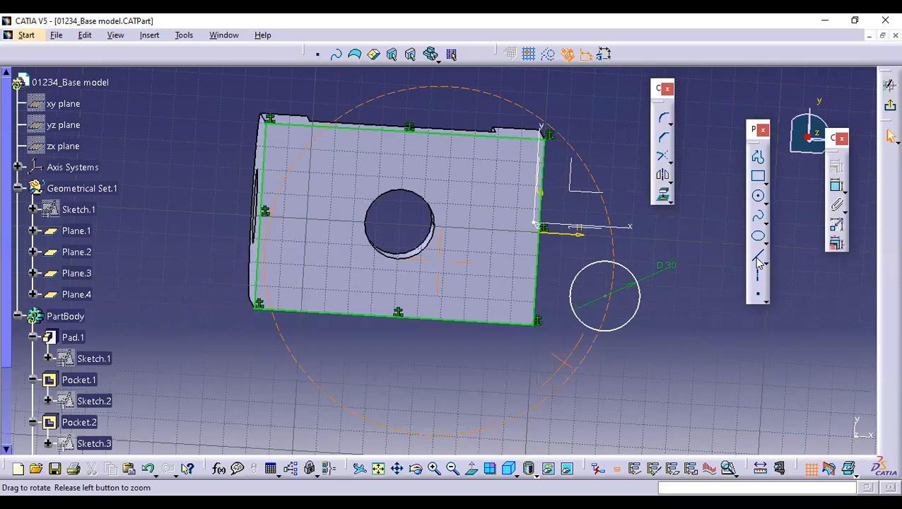
middle_click_drag(394, 105, 394, 355)
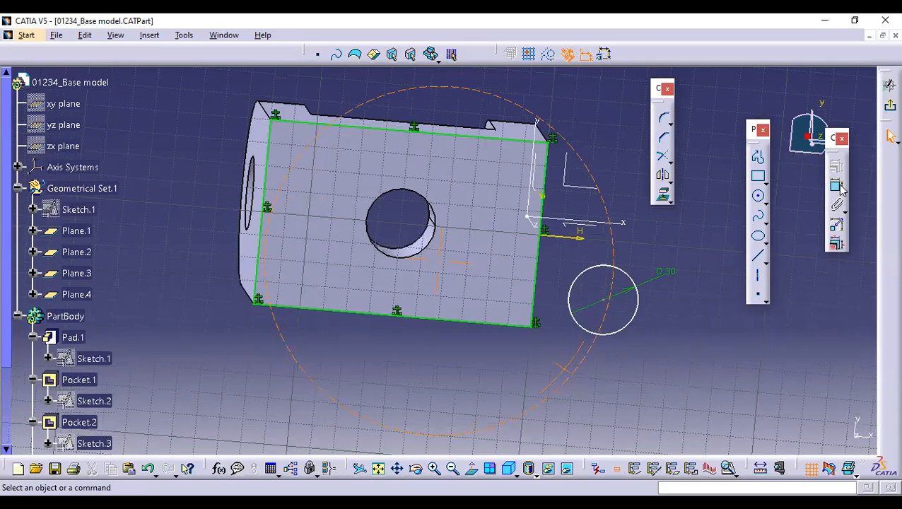
middle_click_drag(399, 151, 398, 157)
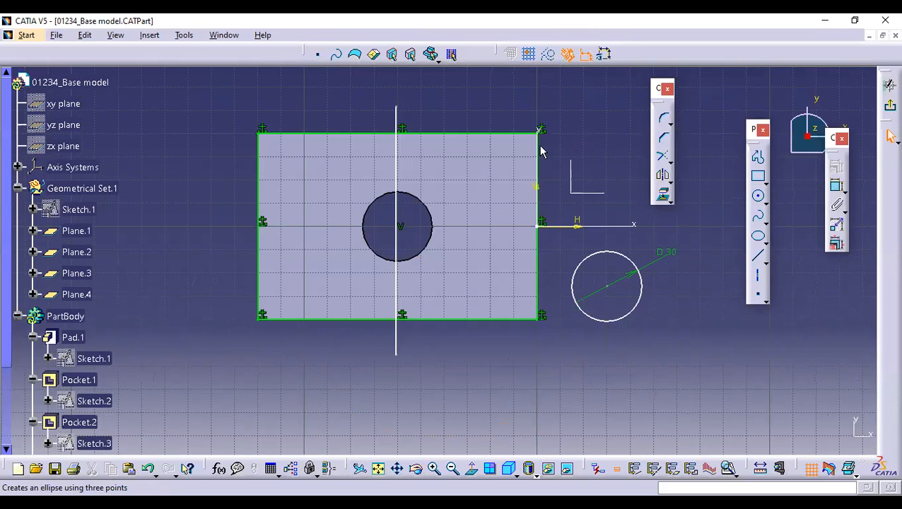
left_click(539, 150)
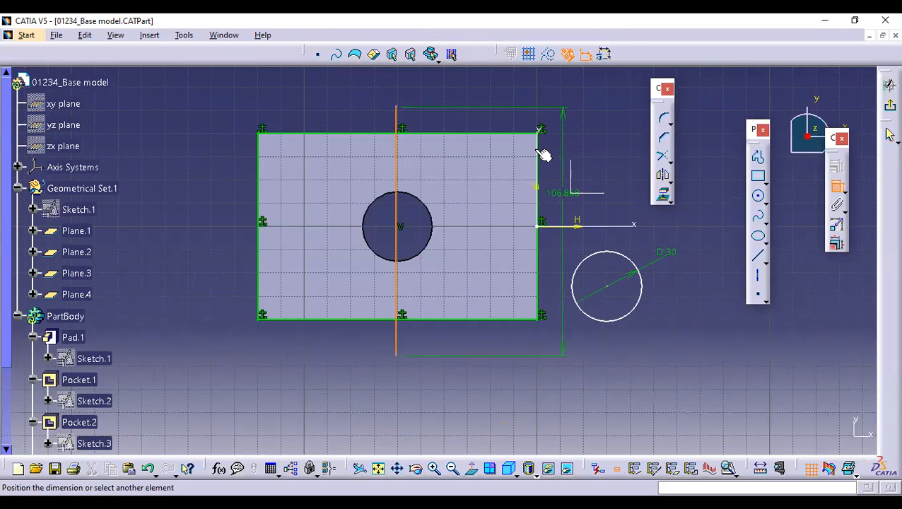
left_click(602, 117)
double_click(607, 114)
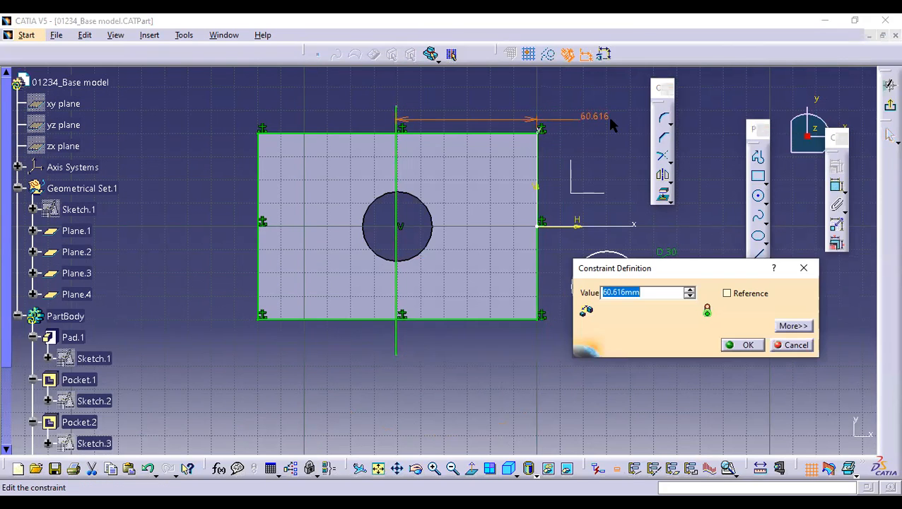
type("60mm")
key("Return")
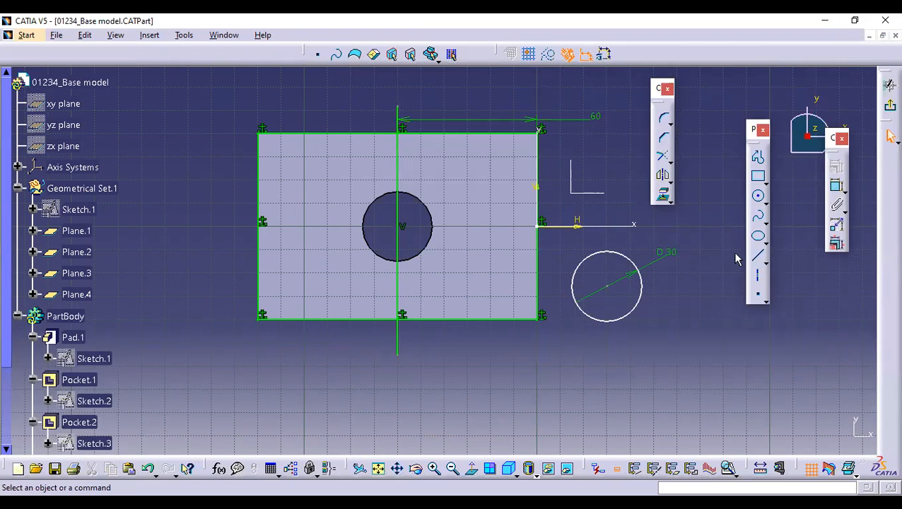
Draw a horizontal line about 188 mm long across the block and constrain it coincident with the sketch's horizontal axis
left_click(758, 255)
left_click(212, 218)
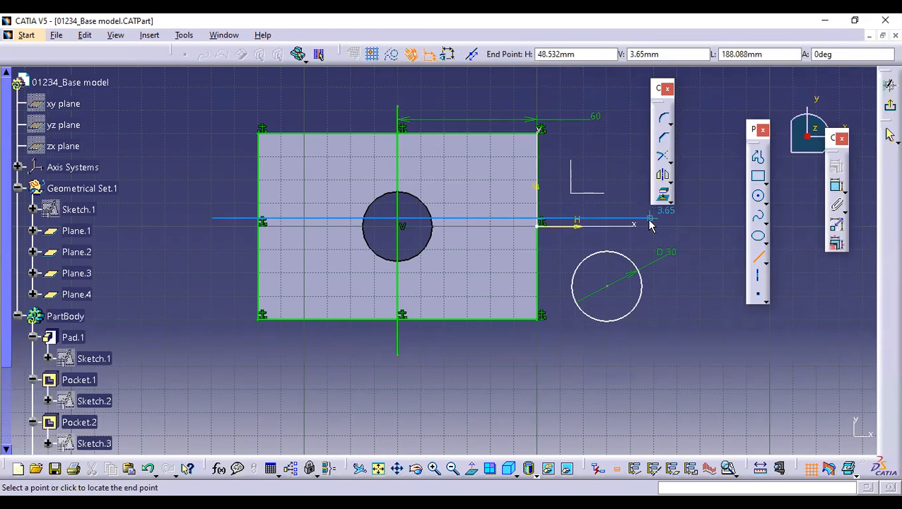
left_click(650, 219)
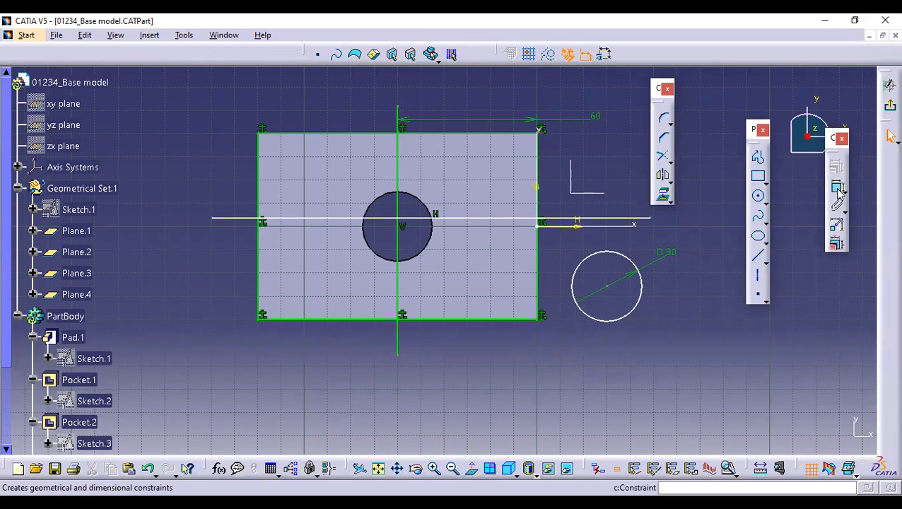
left_click(838, 188)
left_click(597, 225)
right_click(608, 175)
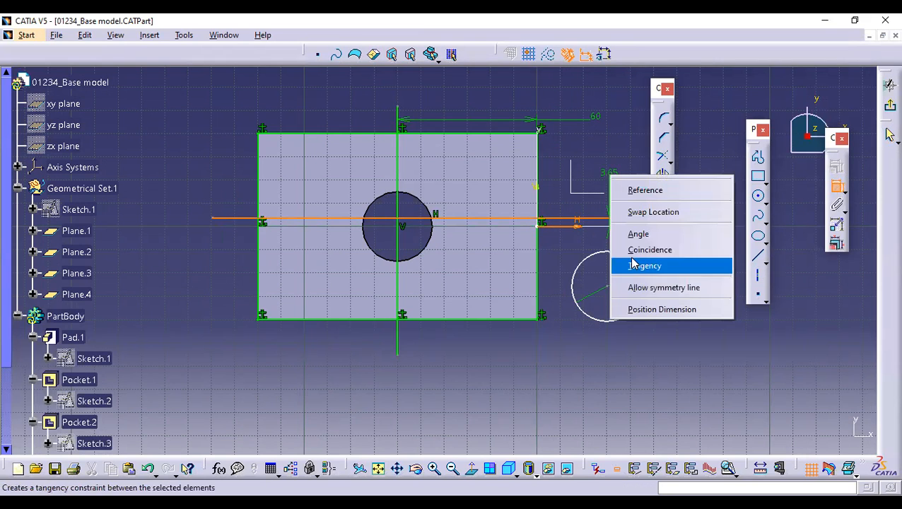
left_click(636, 251)
Convert the horizontal and vertical lines through the hole to construction elements
left_click(497, 227)
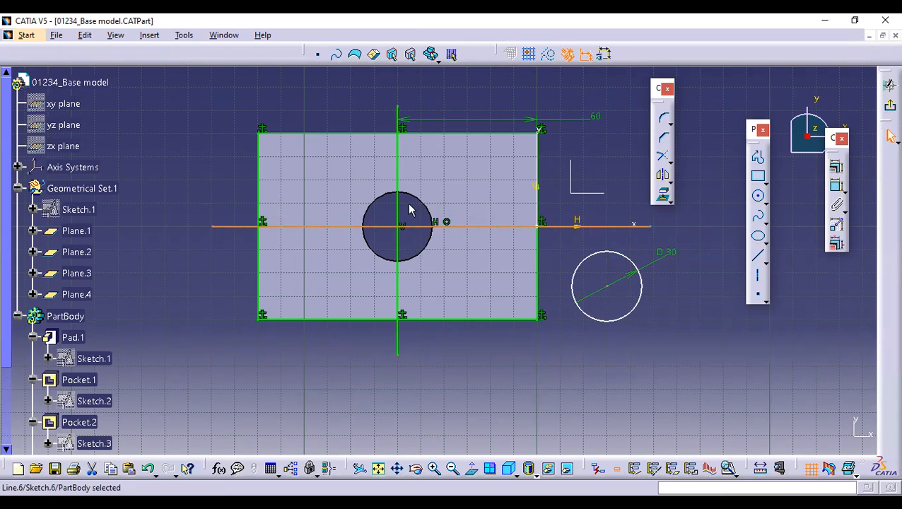
left_click(400, 199, "ctrl")
left_click(400, 197, "ctrl")
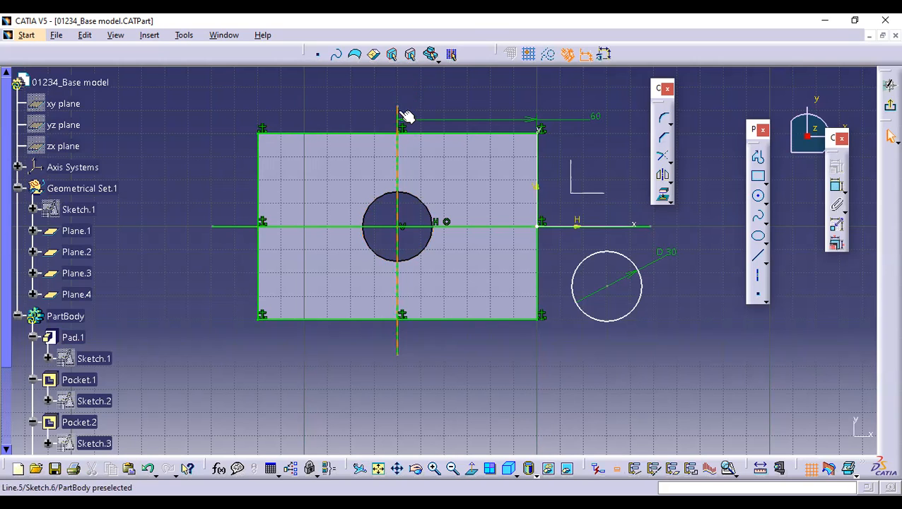
left_click(400, 116)
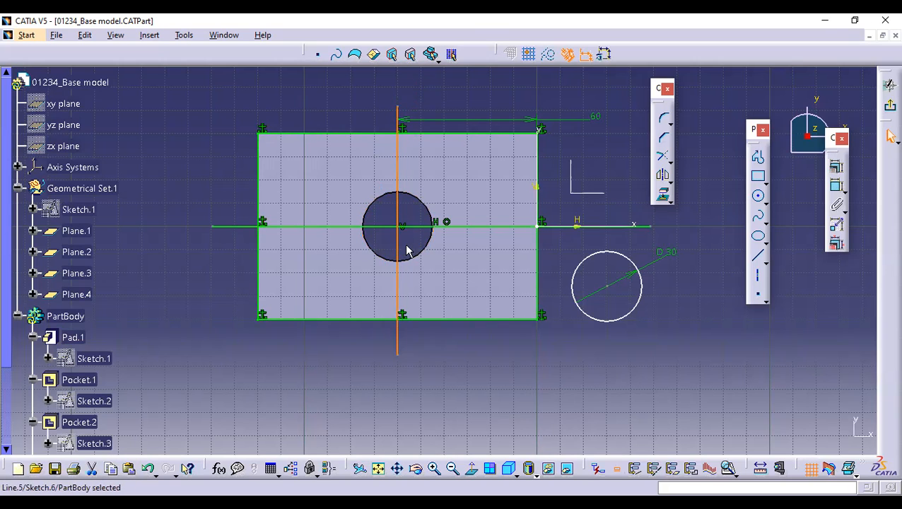
left_click(548, 54)
left_click(654, 326)
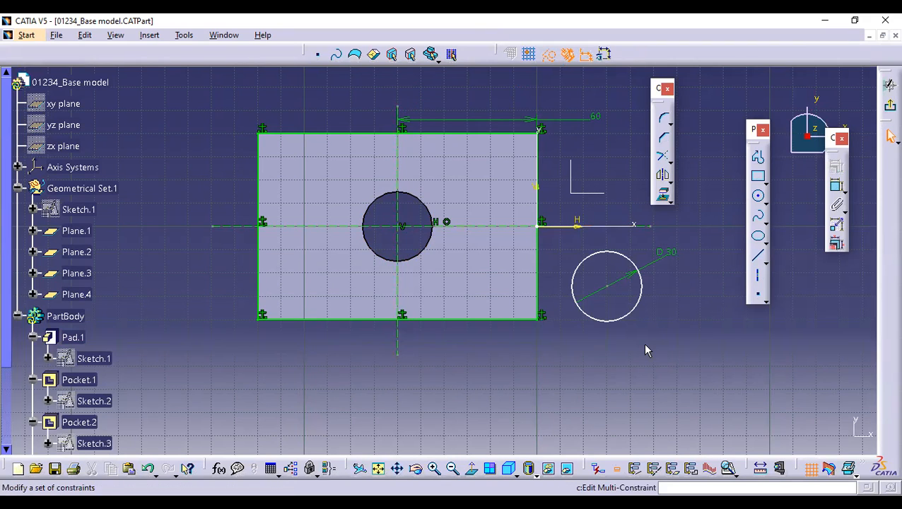
Create an intersection point between the vertical and horizontal construction lines
left_click(763, 296)
left_click(836, 304)
left_click(400, 244)
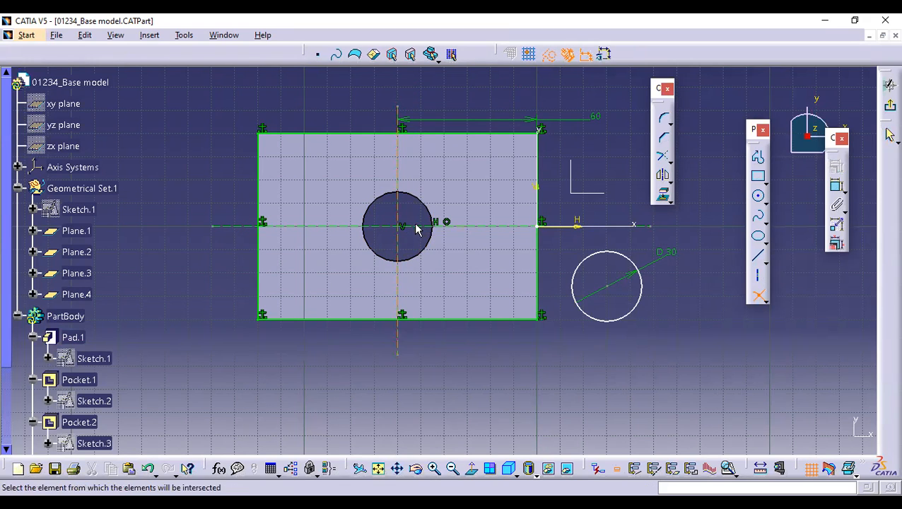
left_click(415, 227)
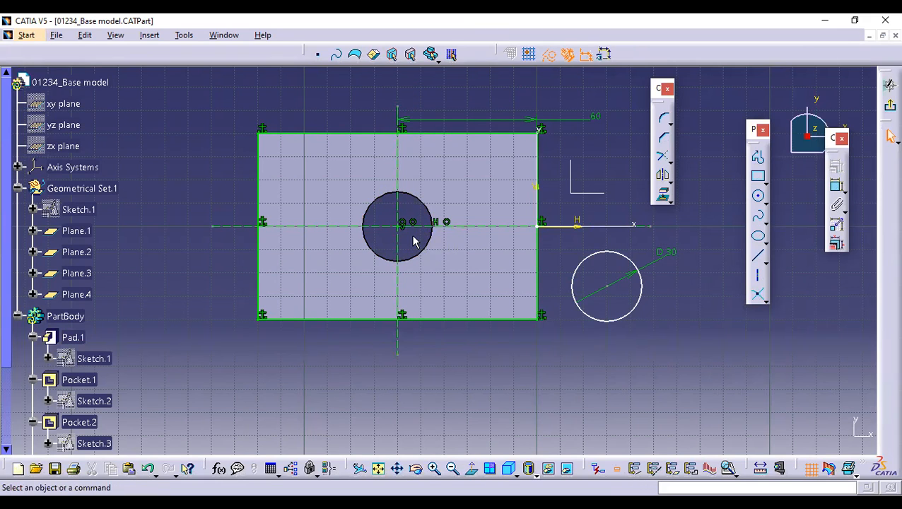
Constrain the centre of the 30 mm circle coincident with the intersection point of the construction lines
left_click(838, 190)
left_click(608, 287)
left_click(400, 225)
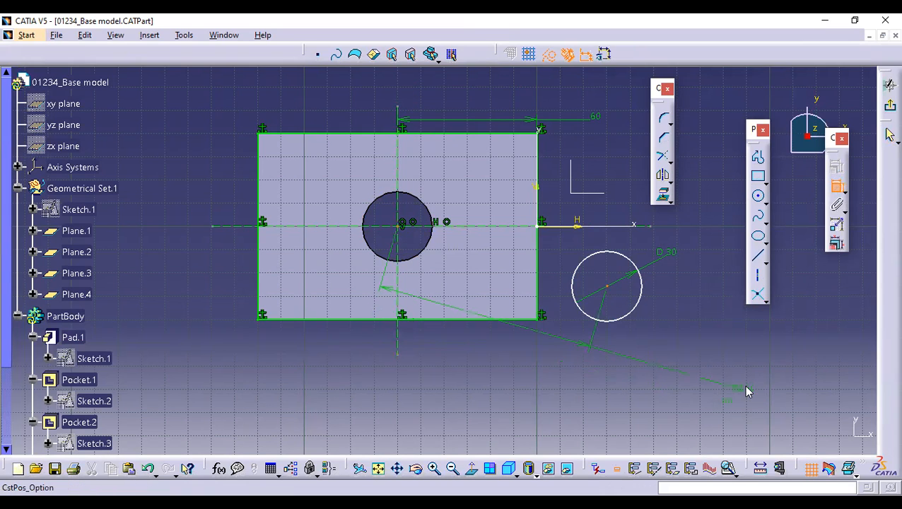
left_click(800, 349)
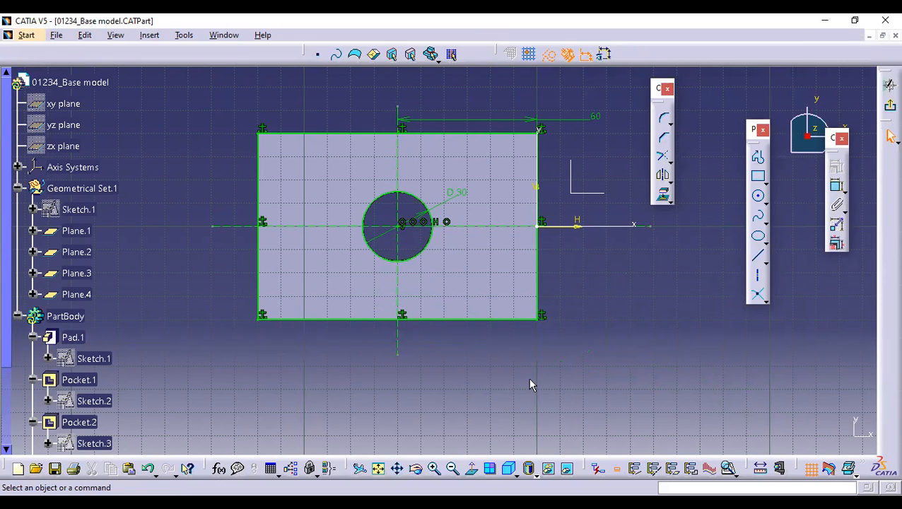
Dimension the length of the rectangle's vertical edge farthest from the origin and make it a reference dimension
left_click(836, 186)
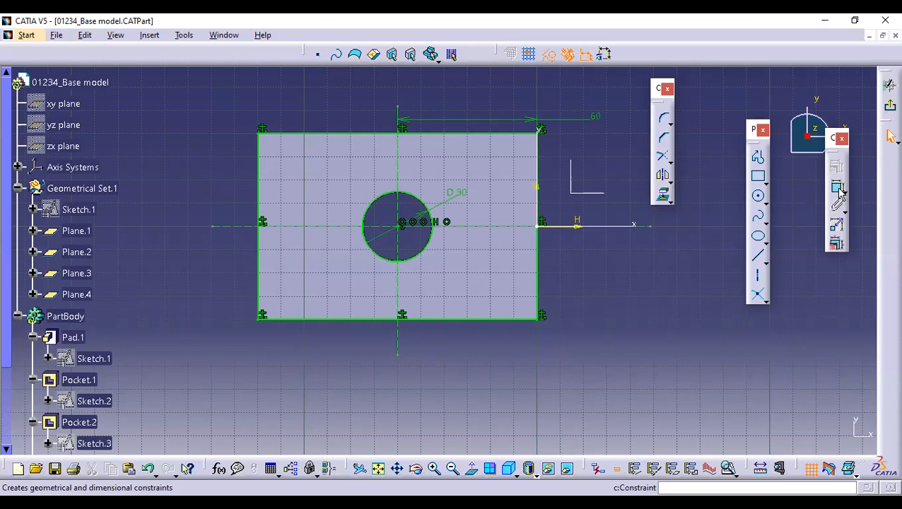
left_click(259, 187)
left_click(198, 190)
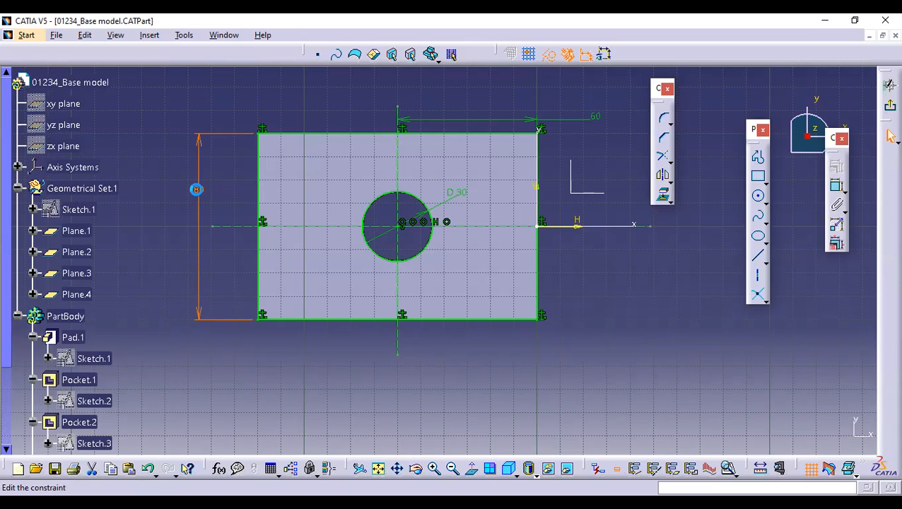
double_click(199, 190)
left_click(726, 293)
left_click(732, 342)
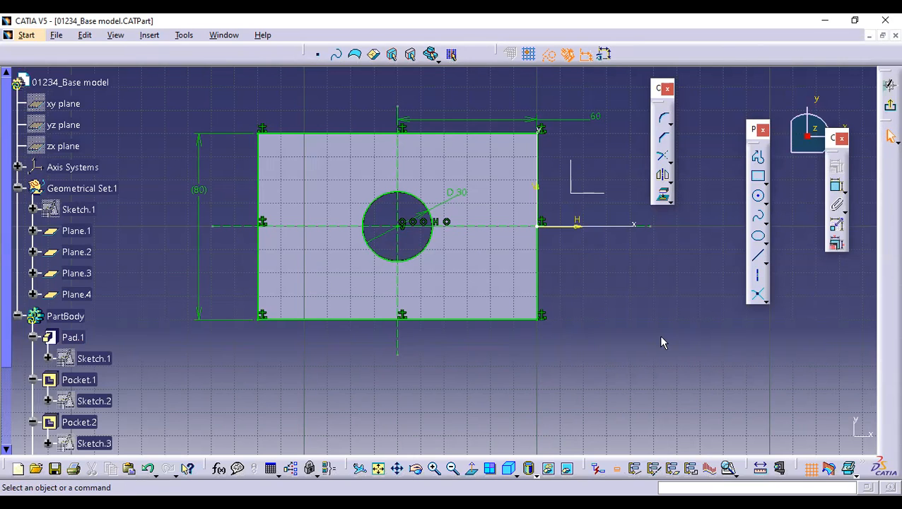
Draw a circle centred on the intersection point and touching the rectangle's lower edge, and convert it to a standard element
left_click(756, 195)
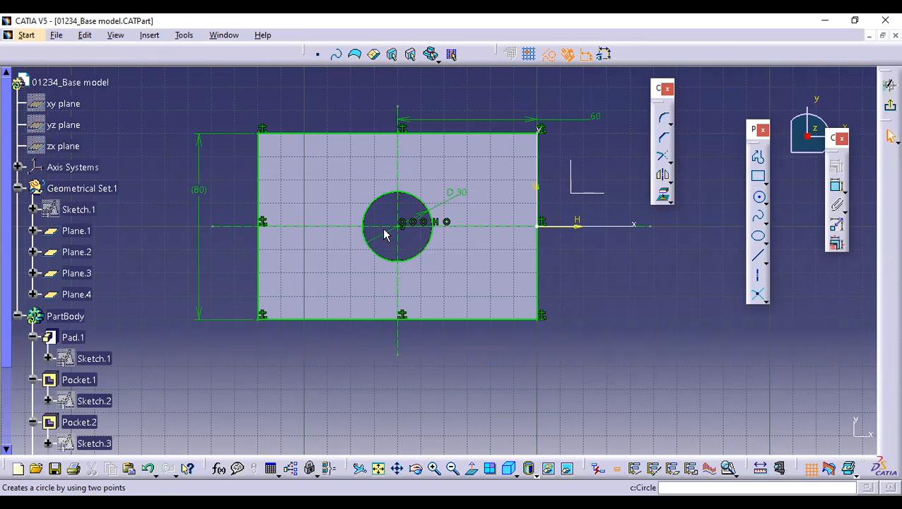
left_click(401, 234)
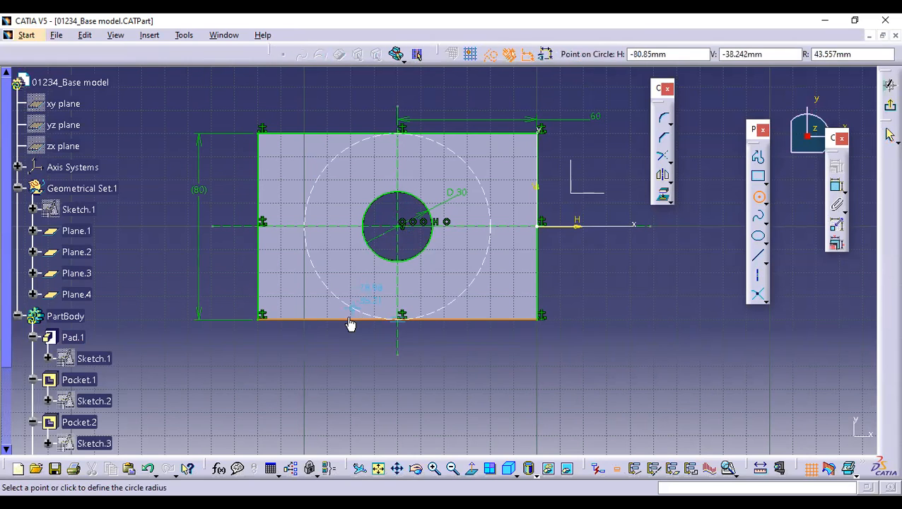
left_click(355, 319)
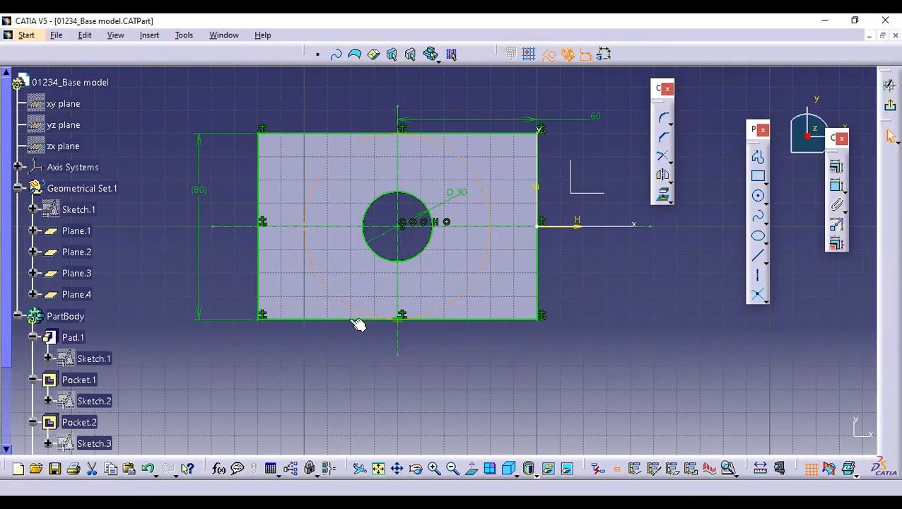
left_click(471, 176)
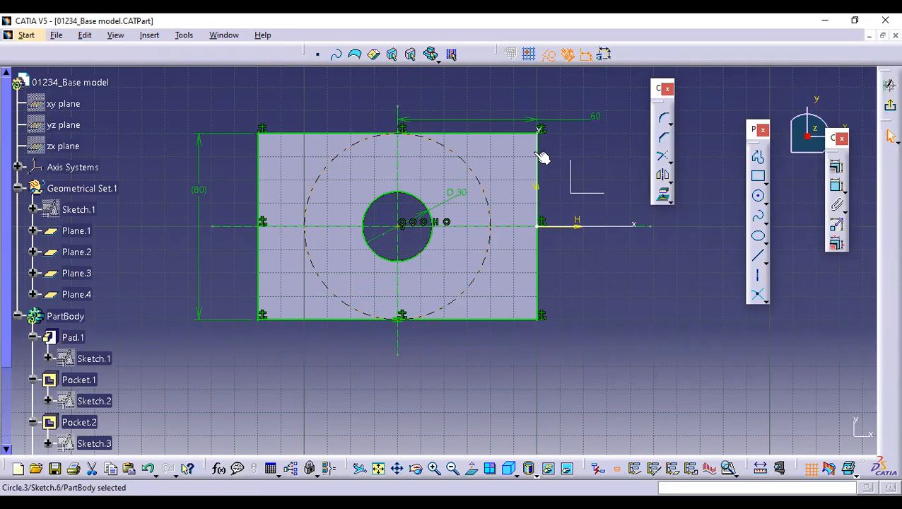
left_click(548, 55)
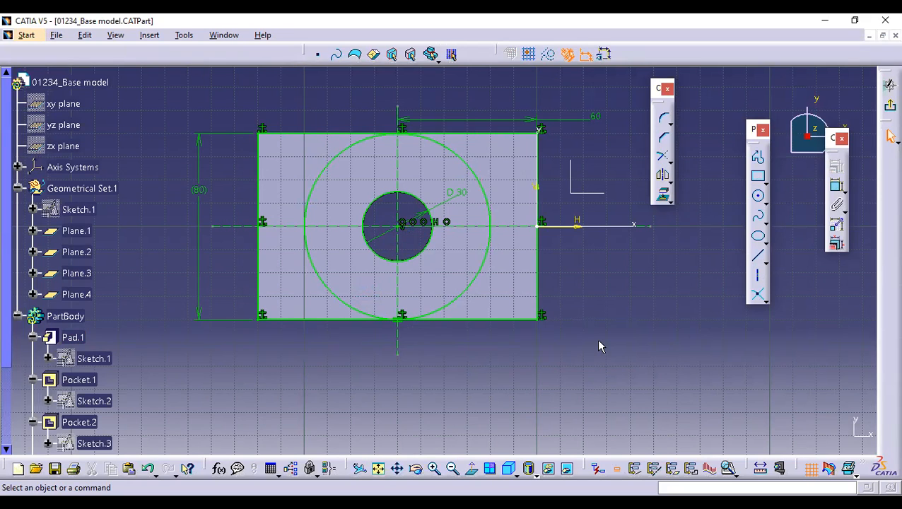
Convert the four rectangle edges and the 30 mm circle to construction elements
left_click(476, 319)
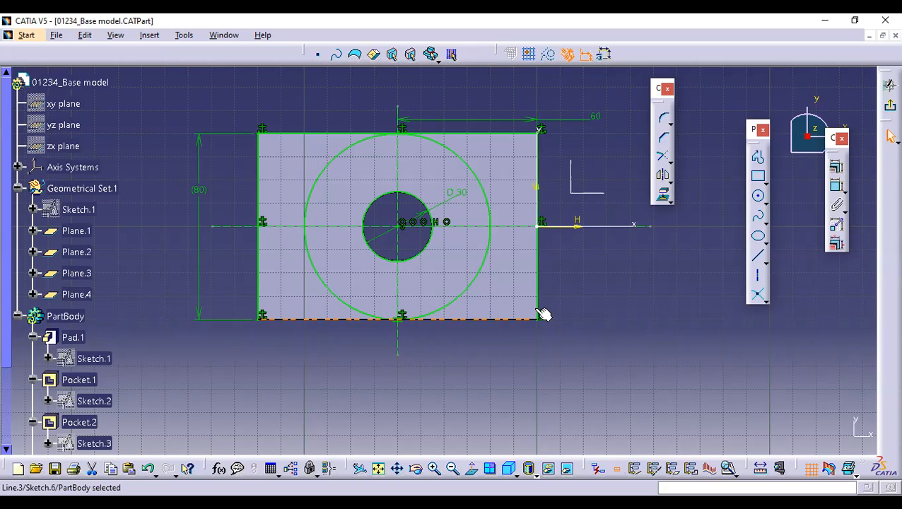
left_click(540, 264, "ctrl")
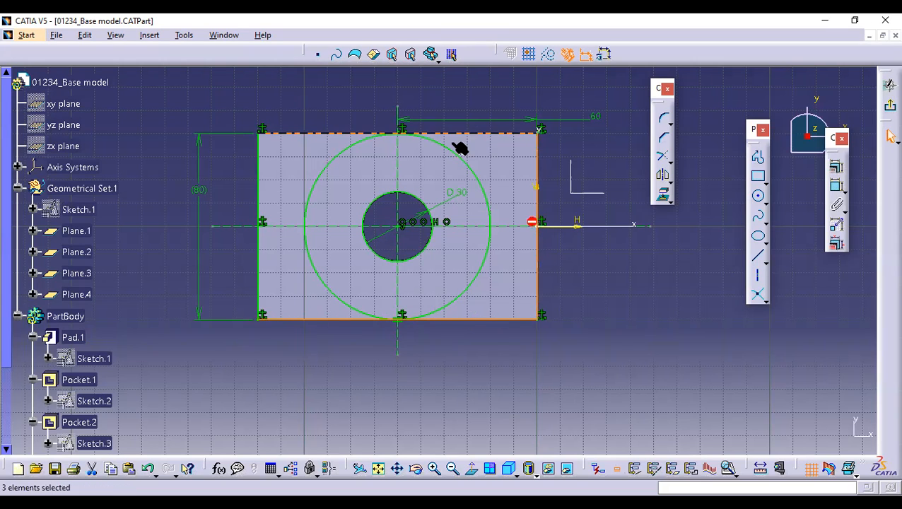
left_click(260, 164, "ctrl")
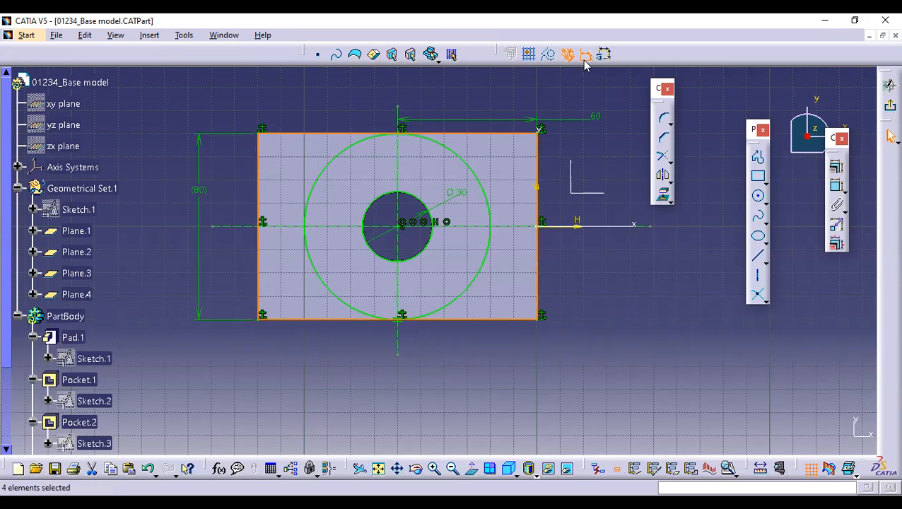
left_click(548, 56)
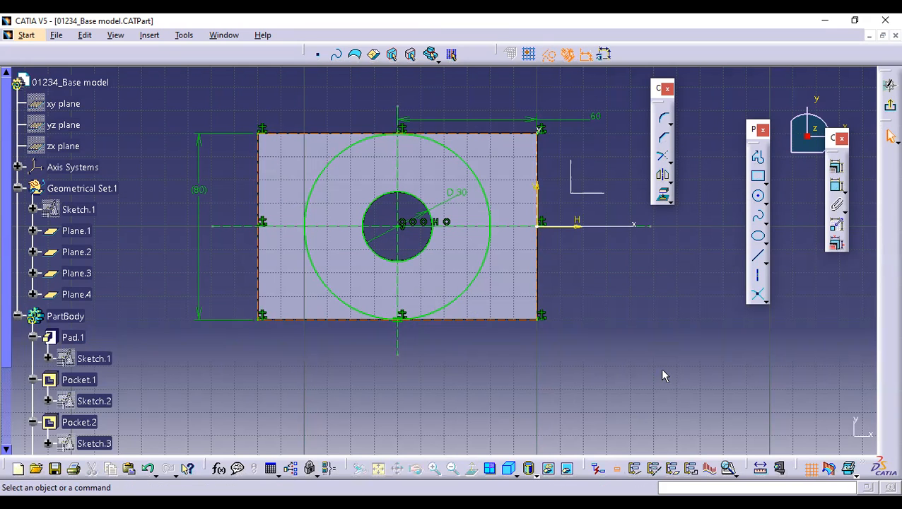
left_click(419, 201)
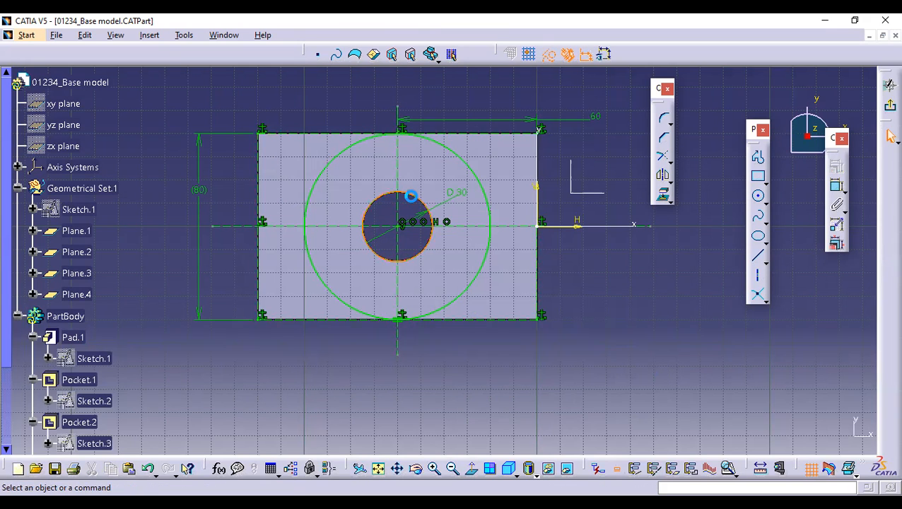
left_click(548, 57)
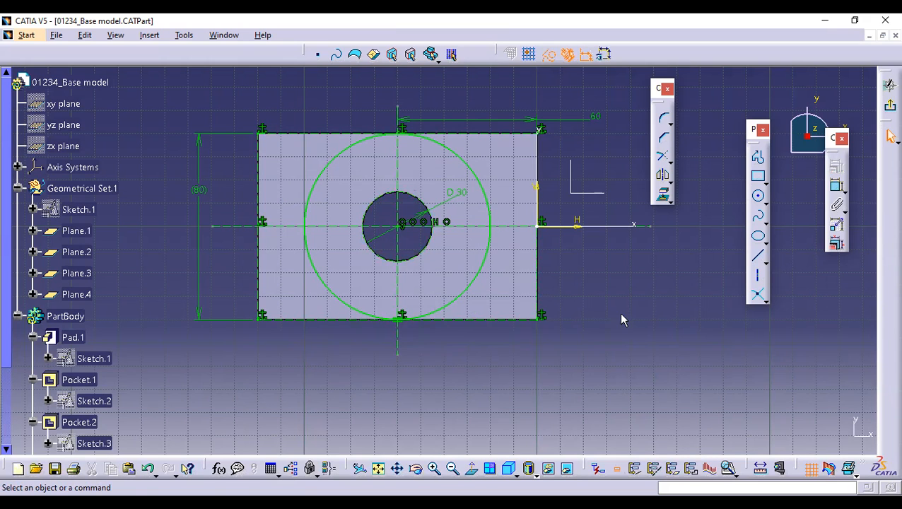
Check the finished circle sketch with Sketch Analysis, close the analysis and exit the sketch
mouse_move(451, 243)
middle_mouse_down()
mouse_move(453, 195)
mouse_move(447, 336)
mouse_move(478, 371)
middle_mouse_up()
mouse_move(2, 65)
middle_mouse_down()
mouse_move(251, 71)
mouse_move(167, 41)
mouse_move(235, 234)
mouse_move(596, 186)
middle_mouse_up()
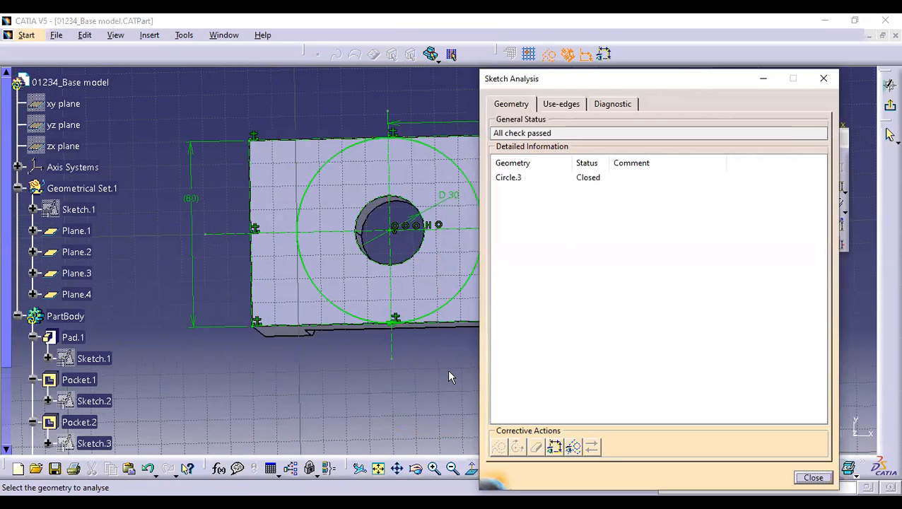
left_click(425, 197)
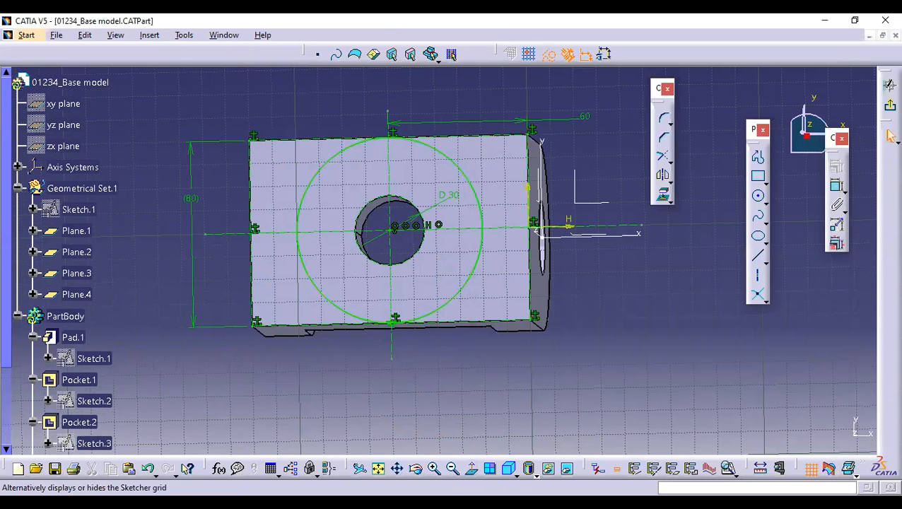
left_click(604, 53)
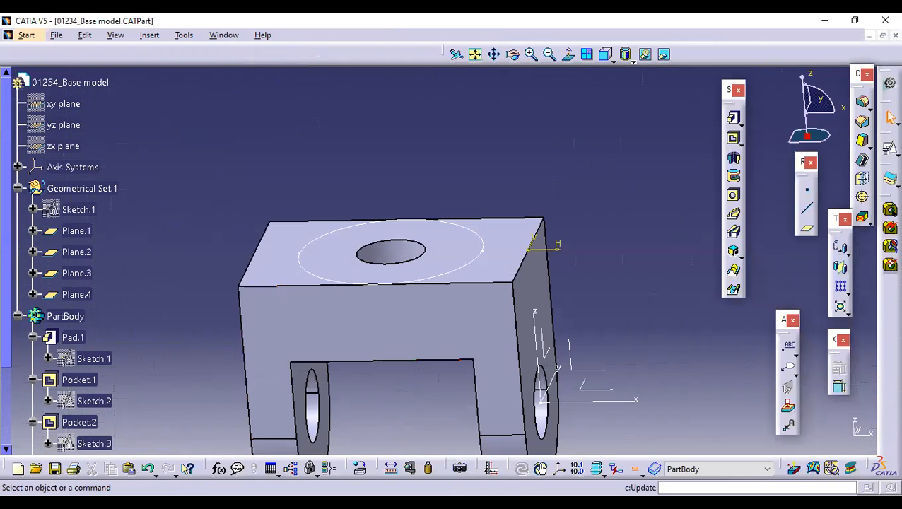
Start a pocket from the new circle sketch with a Dimension limit and a depth of 20 mm
middle_click_drag(470, 300, 655, 114)
left_click(733, 138)
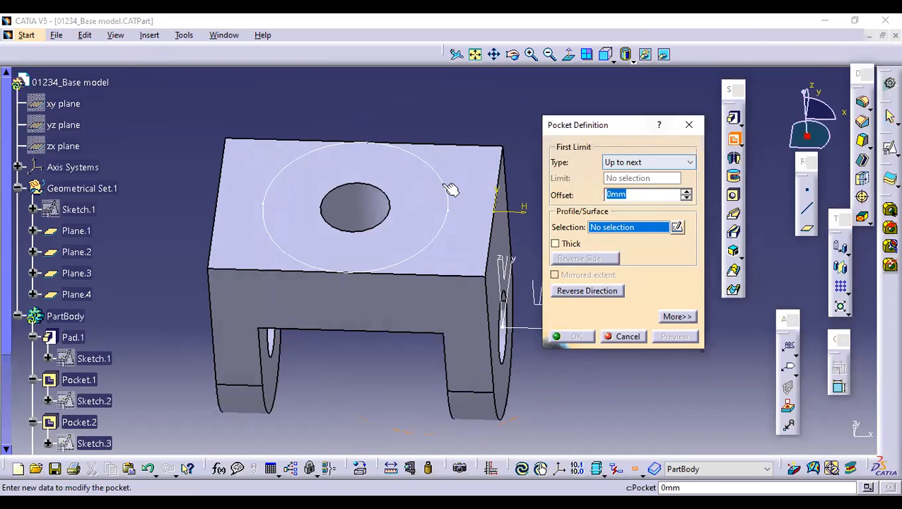
left_click(477, 148)
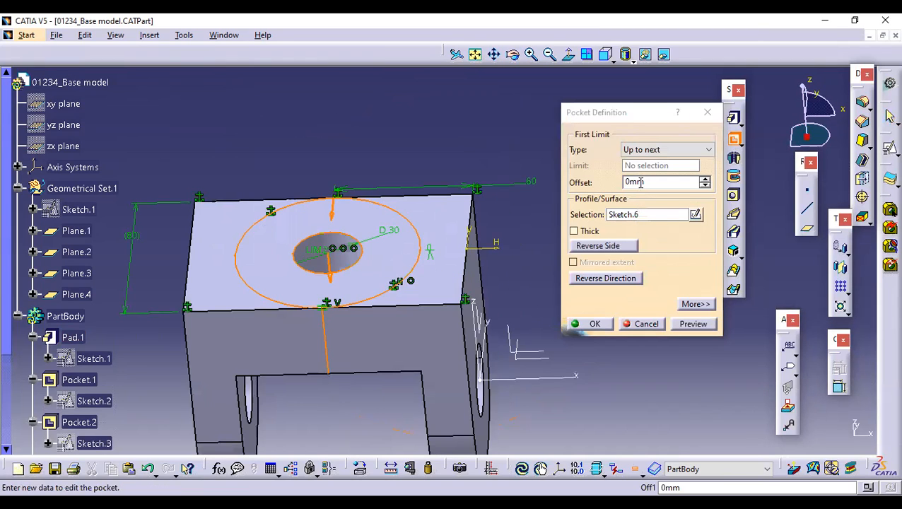
left_click(709, 150)
left_click(644, 162)
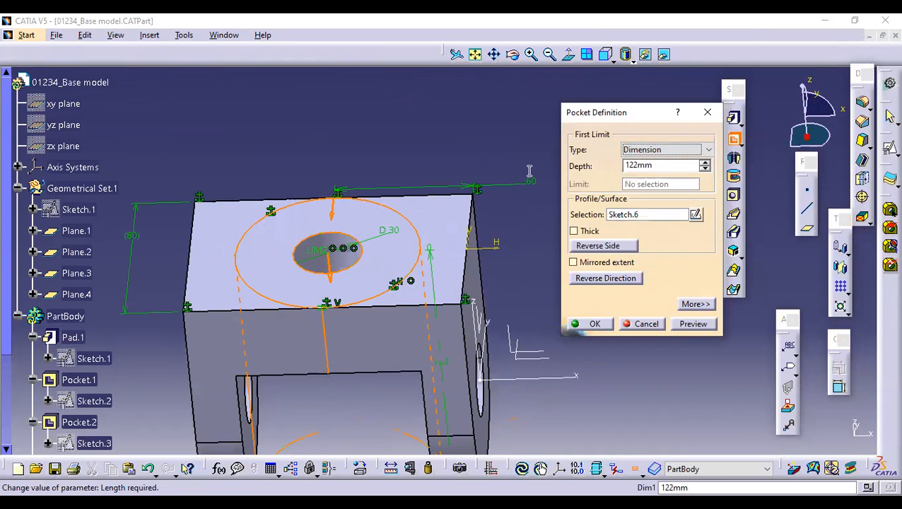
key("Tab")
type("20")
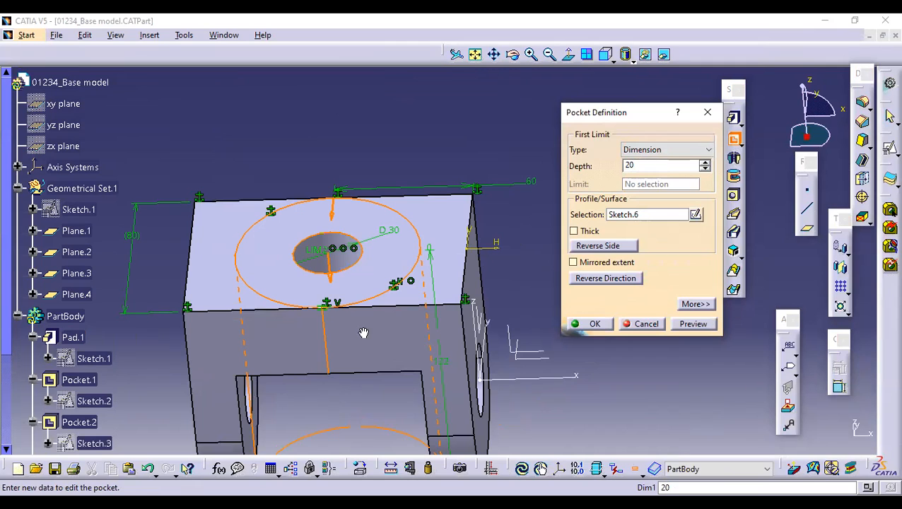
Reverse the pocket's side to remove the material outside the circle, create the pocket and save the part
middle_click_drag(359, 304, 343, 317)
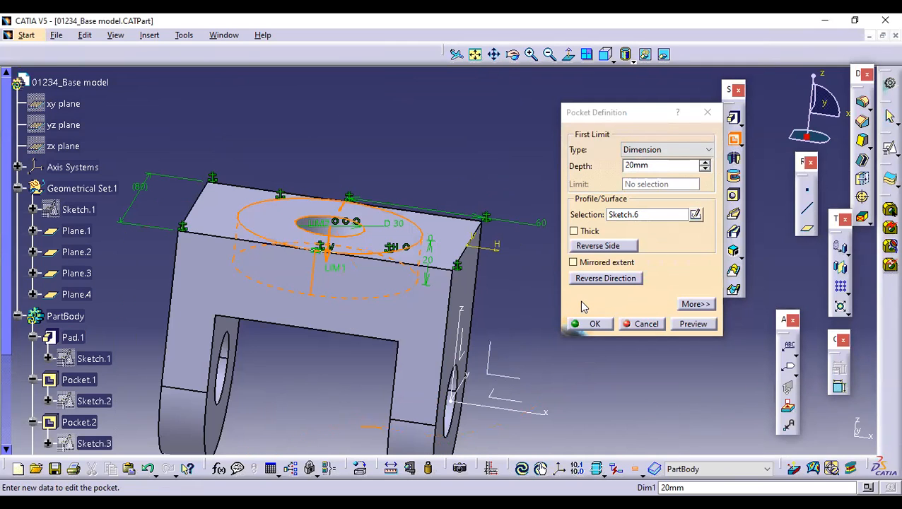
middle_click_drag(499, 303, 370, 281)
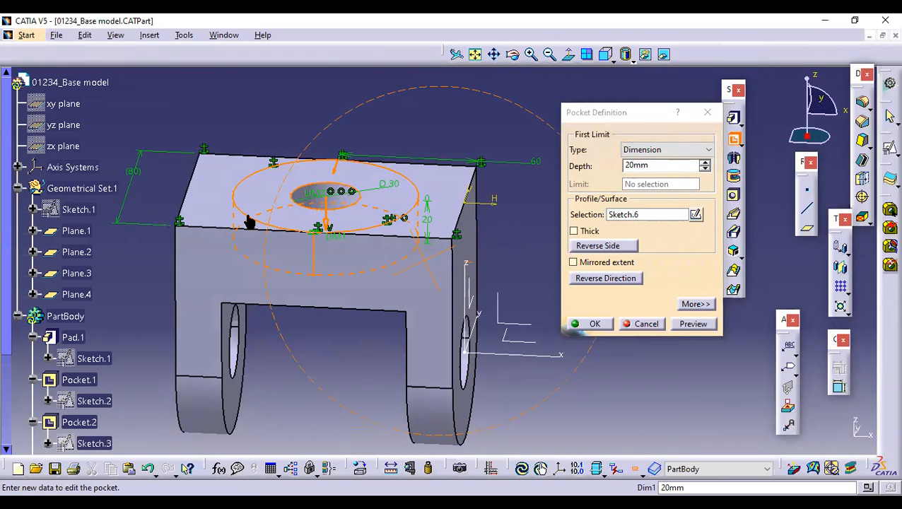
middle_click_drag(250, 222, 508, 330)
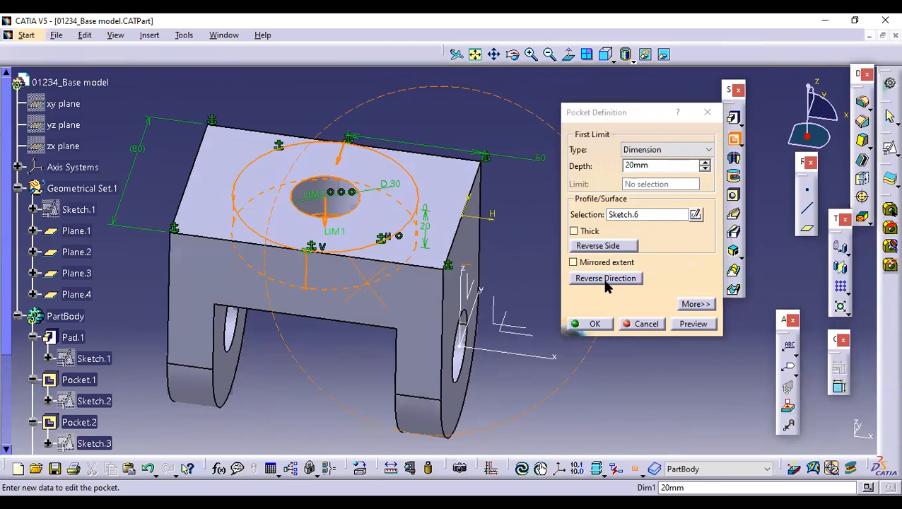
left_click(604, 278)
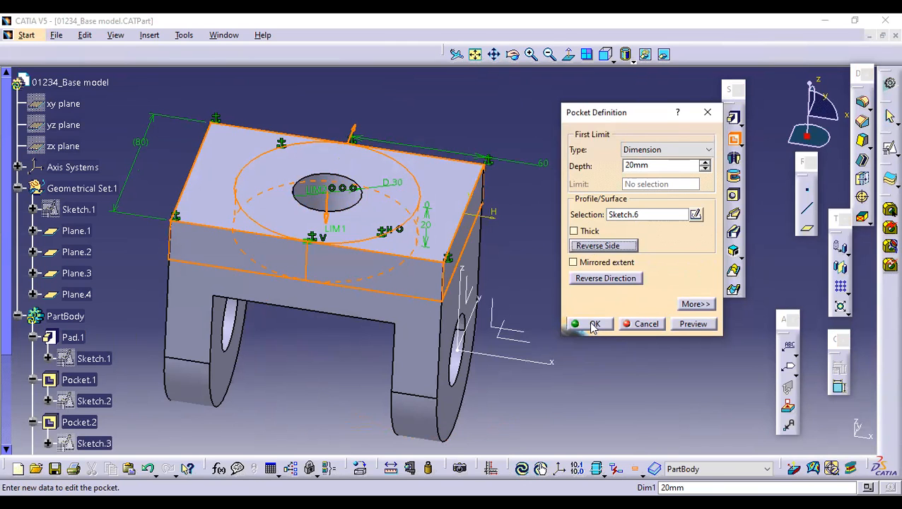
middle_click_drag(576, 352, 411, 263)
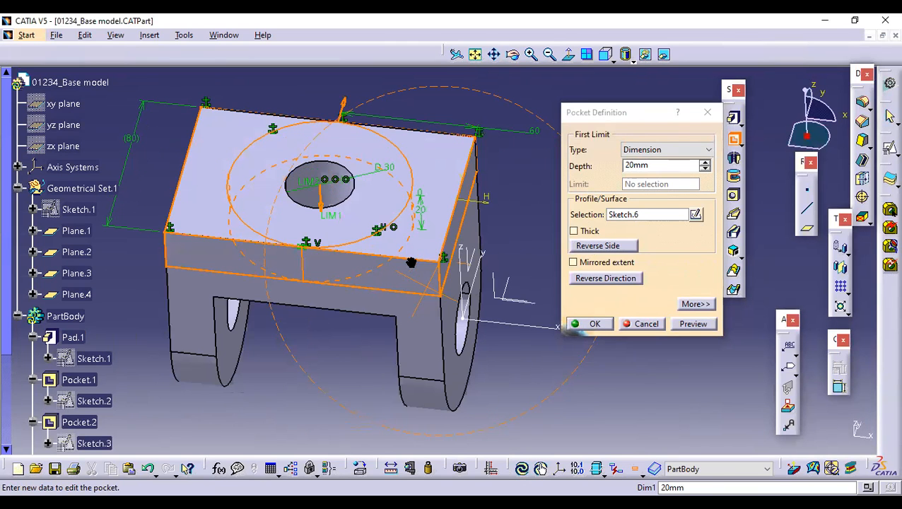
left_click(591, 323)
middle_click_drag(577, 329, 578, 247)
key("ctrl+s")
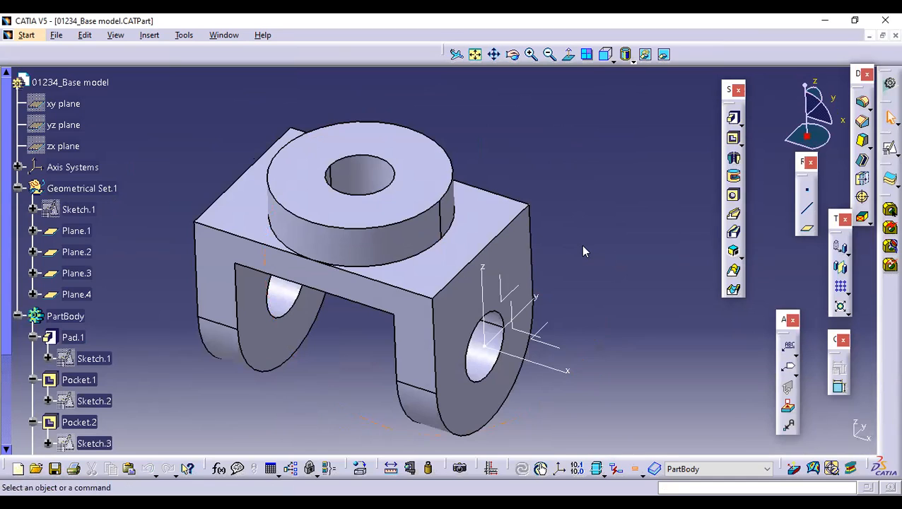
key("alt+Tab")
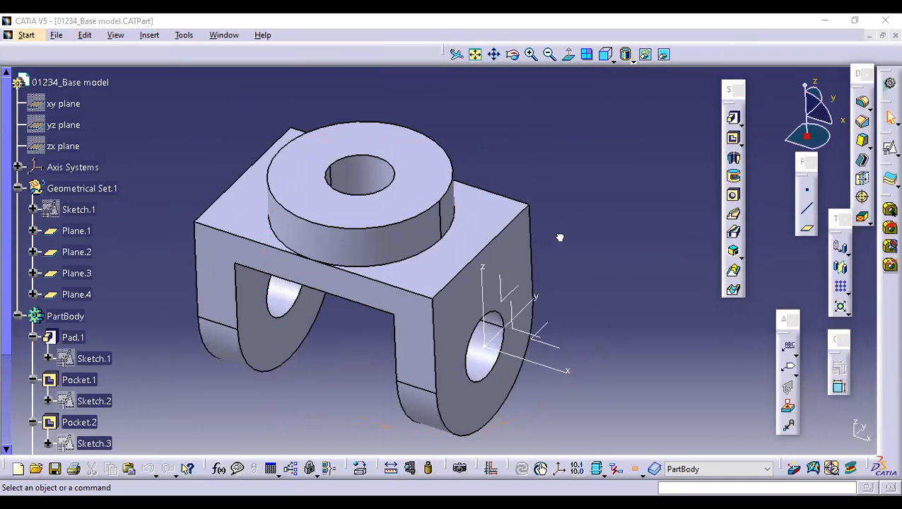
middle_click_drag(567, 234, 506, 154)
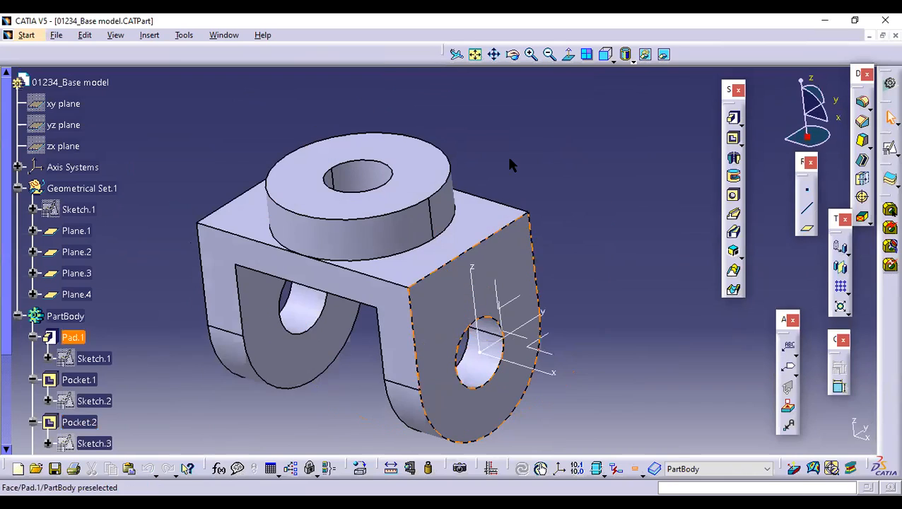
key("alt+Tab")
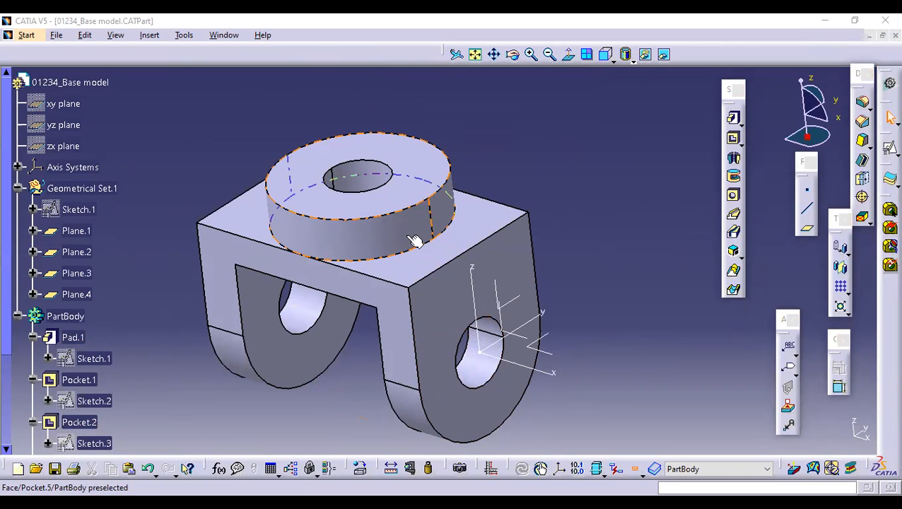
Create a positioned sketch on Plane.4 with implicit origin and orientation
mouse_move(389, 364)
middle_mouse_down()
mouse_move(508, 271)
mouse_move(486, 261)
mouse_move(769, 230)
mouse_move(636, 240)
middle_mouse_up()
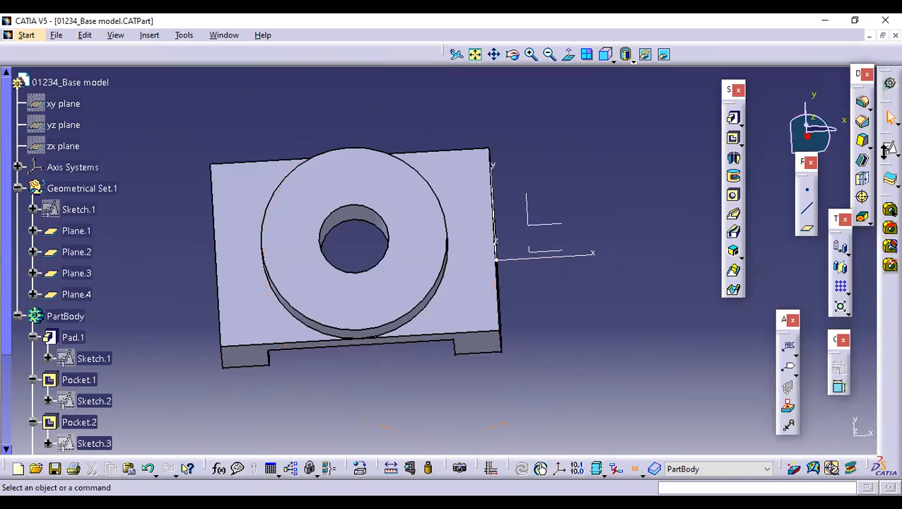
left_click(76, 295)
left_click(871, 161)
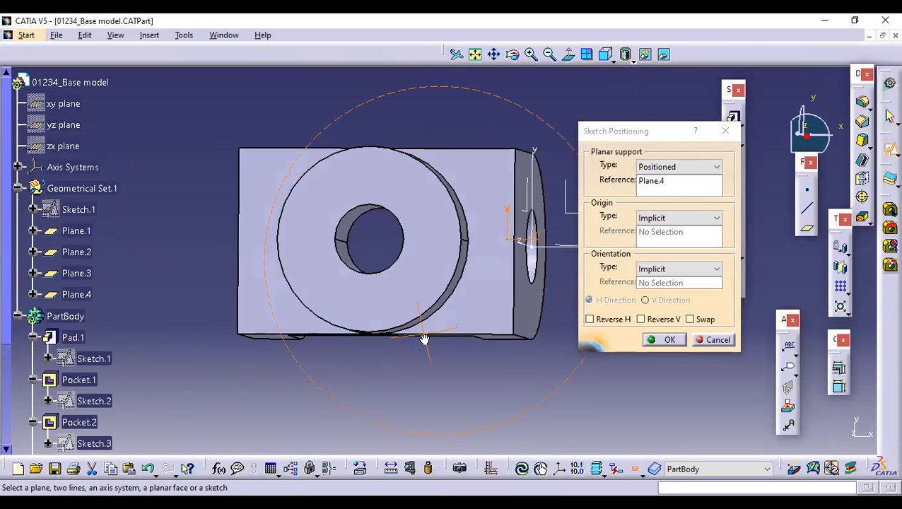
left_click(663, 339)
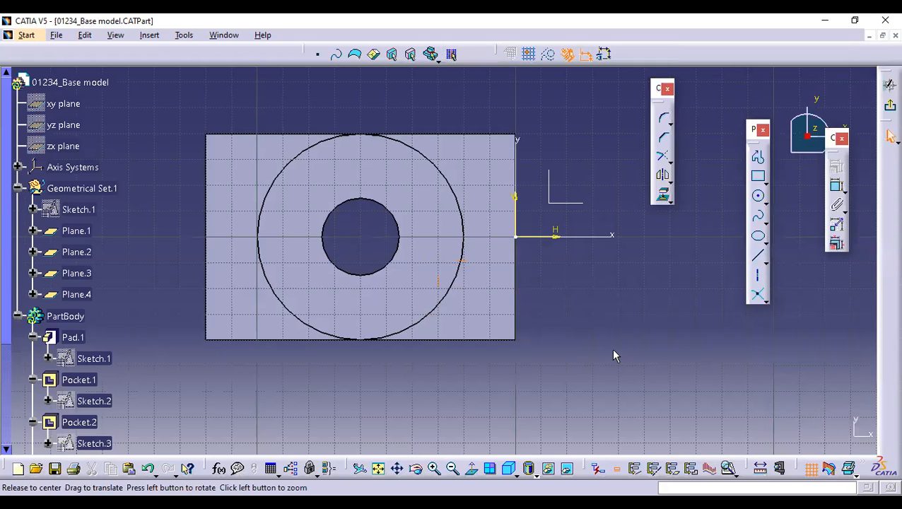
Draw a circle about 55 mm in diameter on the horizontal axis, near the centre of the existing hole
middle_click_drag(706, 228, 756, 239)
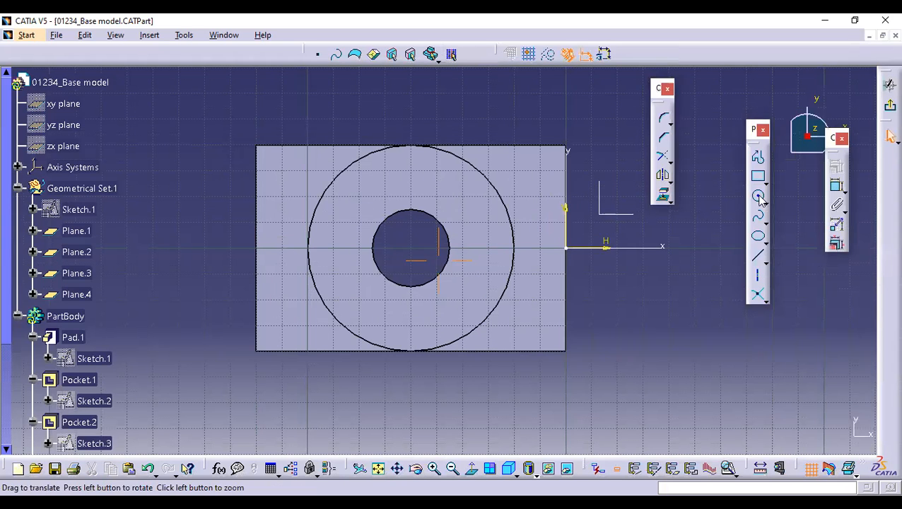
type("c:Circle")
key("Return")
left_click(410, 249)
left_click(341, 274)
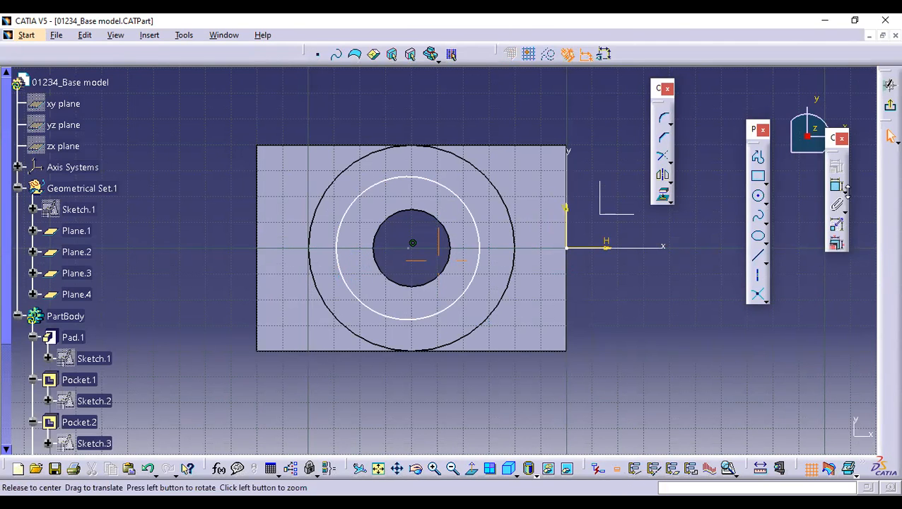
Dimension the new circle and set its diameter to 60 mm
middle_click_drag(416, 205, 415, 210)
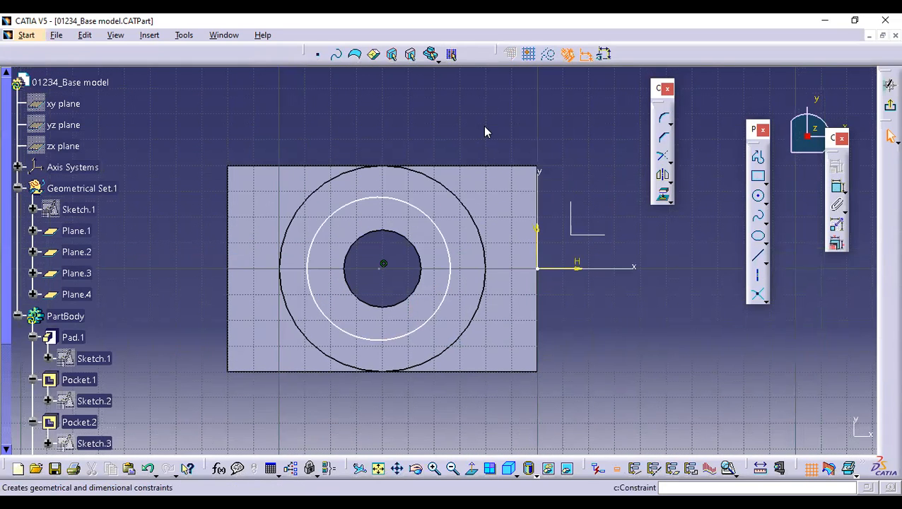
left_click(485, 127)
double_click(484, 128)
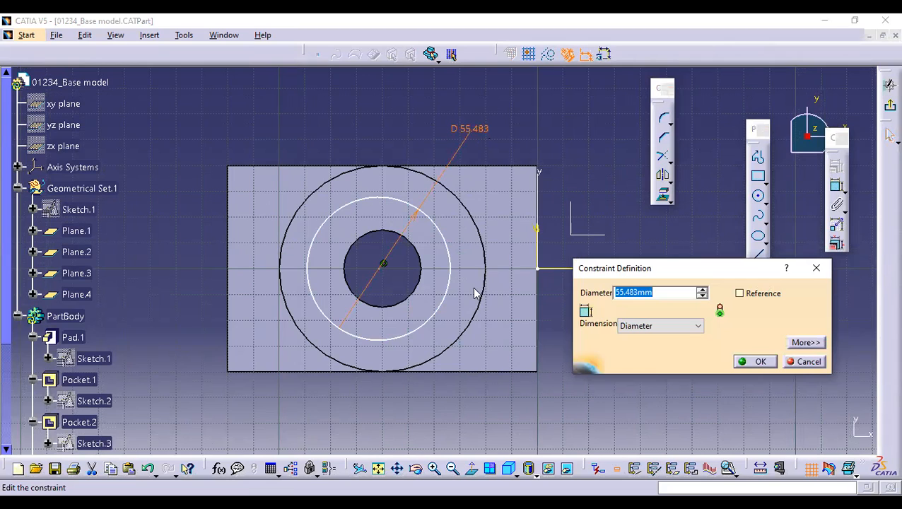
type("60")
key("Return")
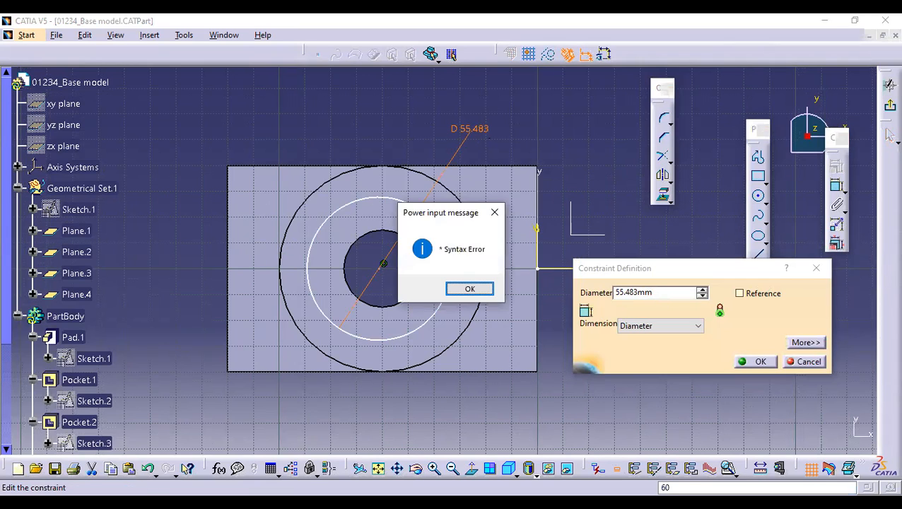
key("Return")
type("60")
key("Return")
left_click(548, 160)
left_click(833, 188)
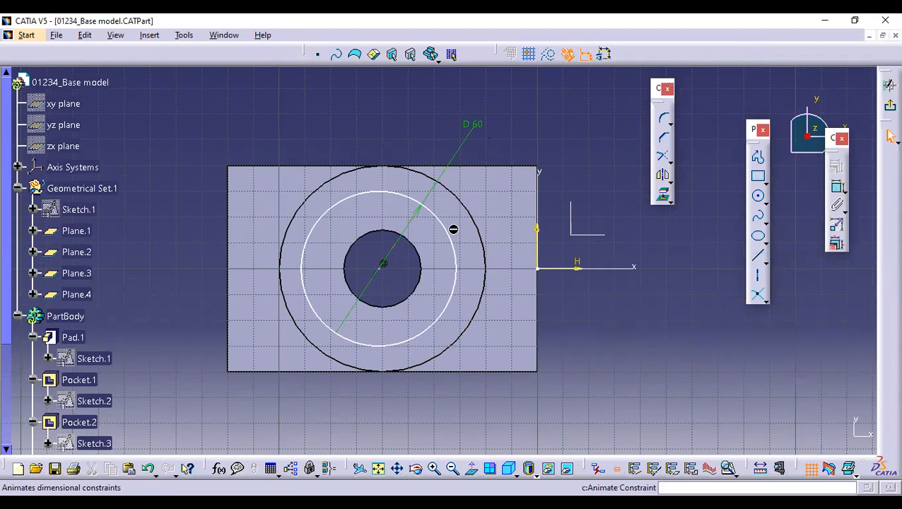
left_click(380, 267)
left_click(576, 267)
right_click(576, 180)
left_click(600, 316)
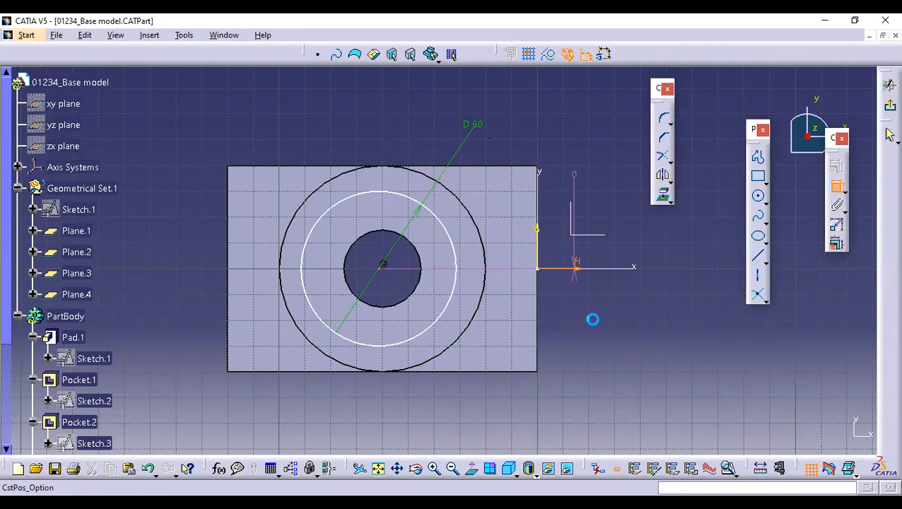
left_click(838, 187)
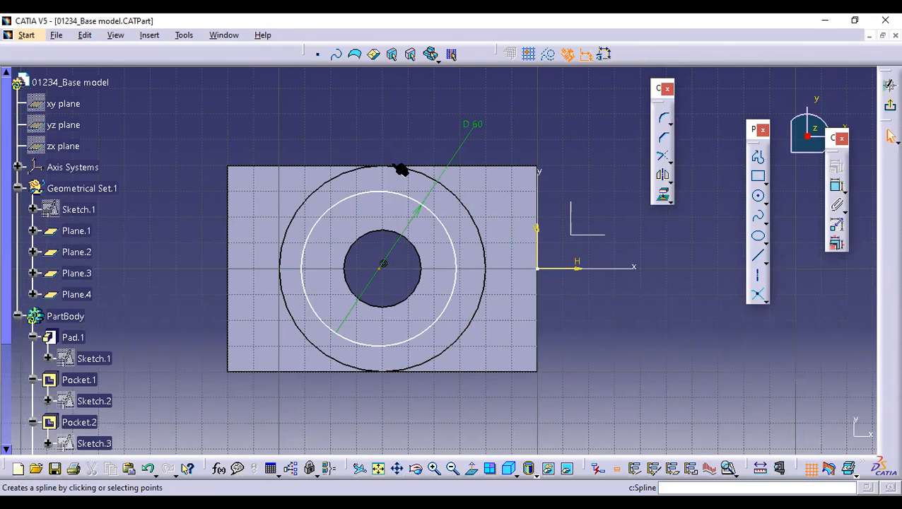
Dimension the circle's centre from the sketch's vertical axis and set the distance to 60 mm
left_click(836, 188)
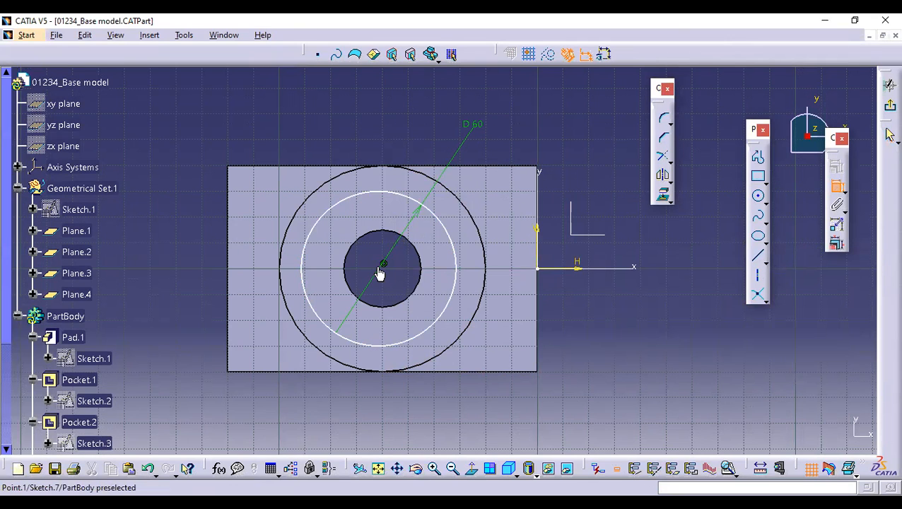
left_click(381, 267)
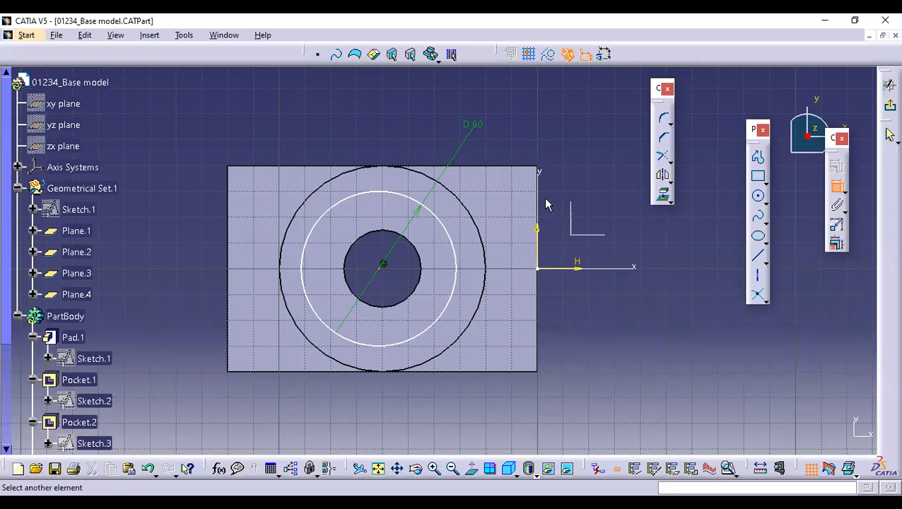
left_click(541, 189)
right_click(559, 127)
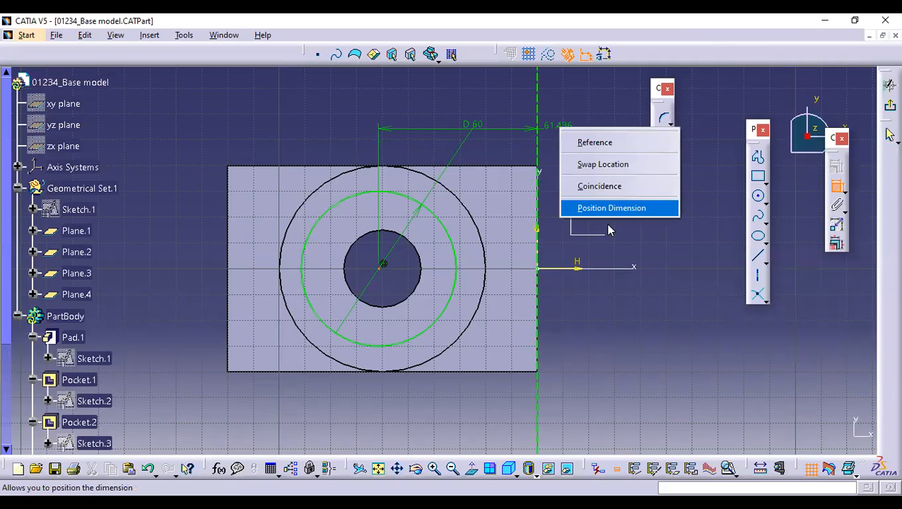
left_click(605, 209)
double_click(583, 140)
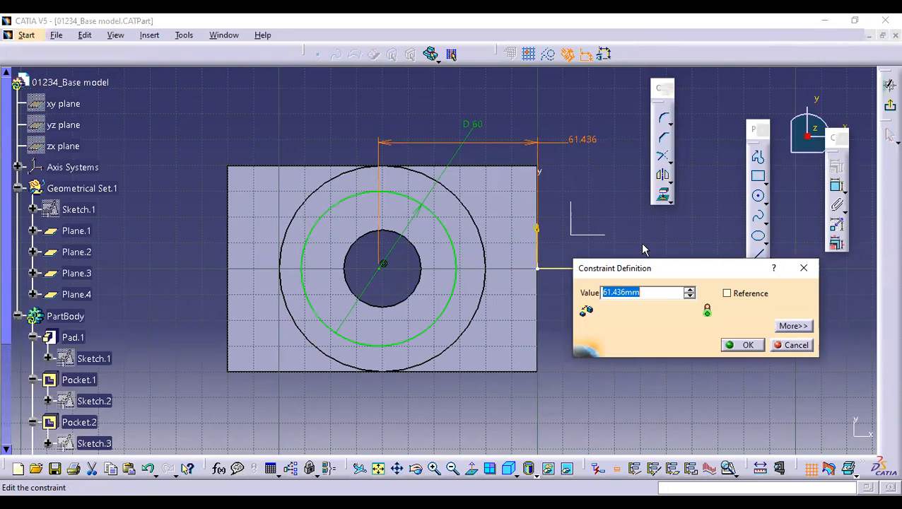
type("60")
key("Return")
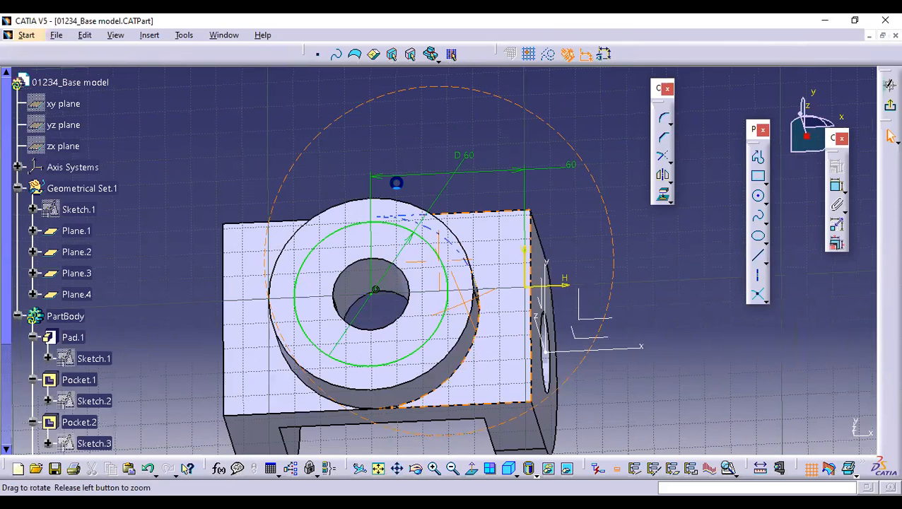
Exit the 60 mm circle's sketch, open a new pocket definition and cancel it
middle_click_drag(444, 242, 227, 255)
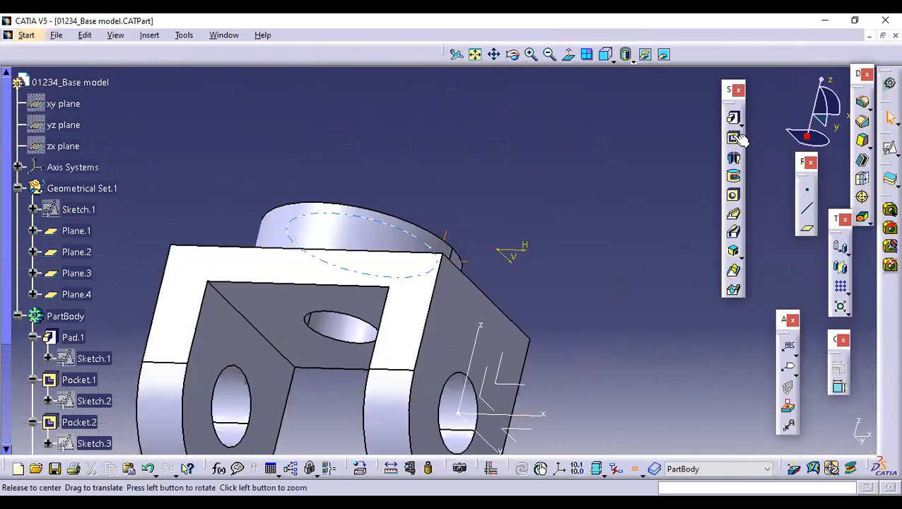
middle_click_drag(741, 140, 639, 153)
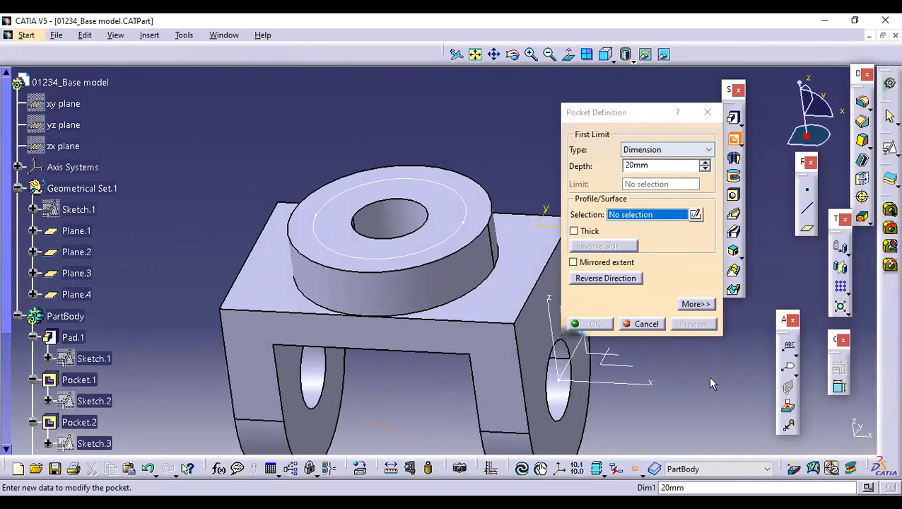
middle_click_drag(645, 333, 463, 133)
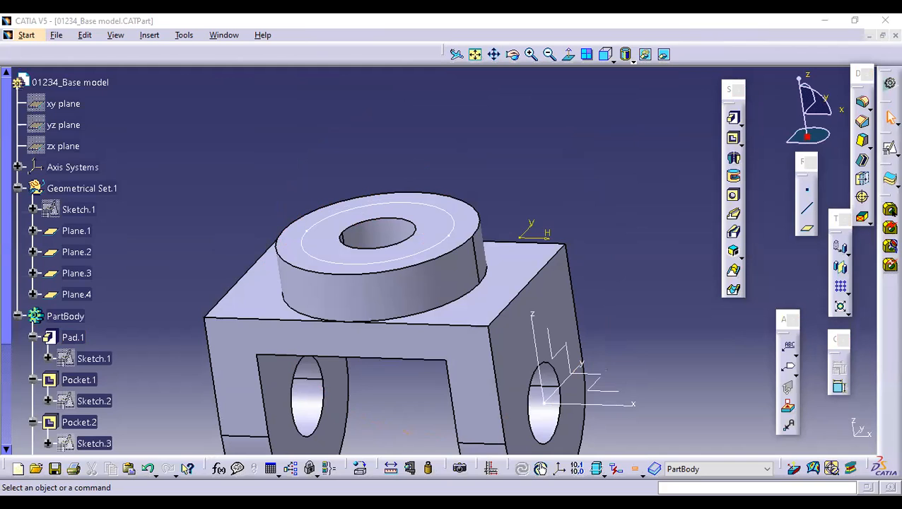
Start a pocket from the 60 mm circle's sketch on the round boss with a depth of 15 mm
middle_click_drag(486, 201, 449, 177)
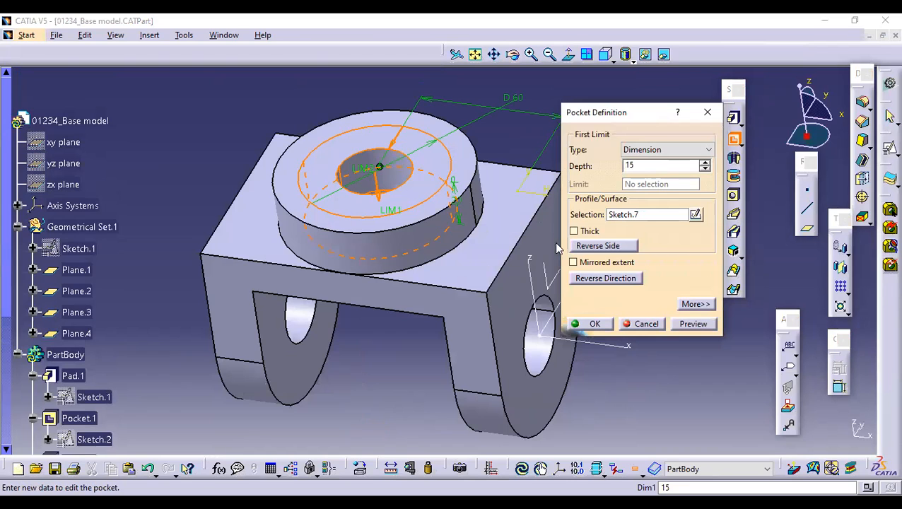
middle_click_drag(437, 294, 415, 245)
scroll(387, 210, "up", 1)
middle_click_drag(387, 210, 453, 326)
scroll(454, 325, "down", 1)
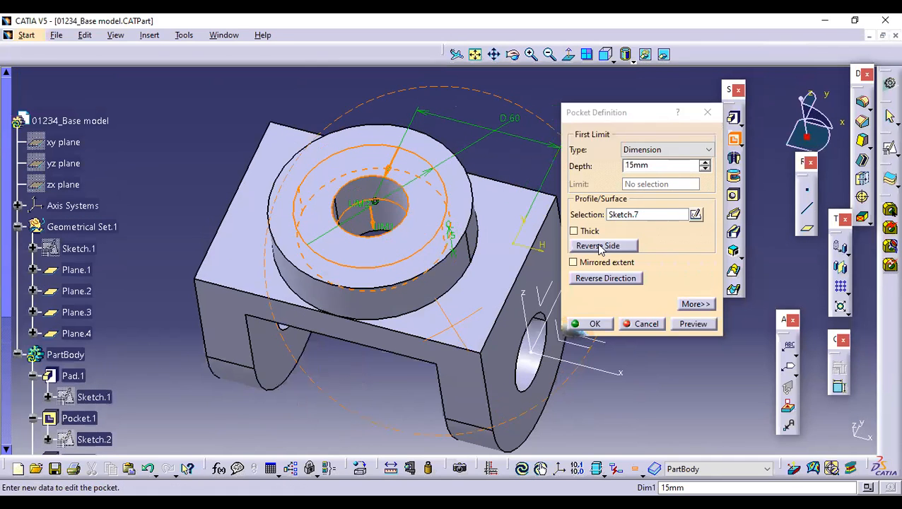
Try reversing the pocket's cut side and direction, and restore both to their original orientation
left_click(599, 247)
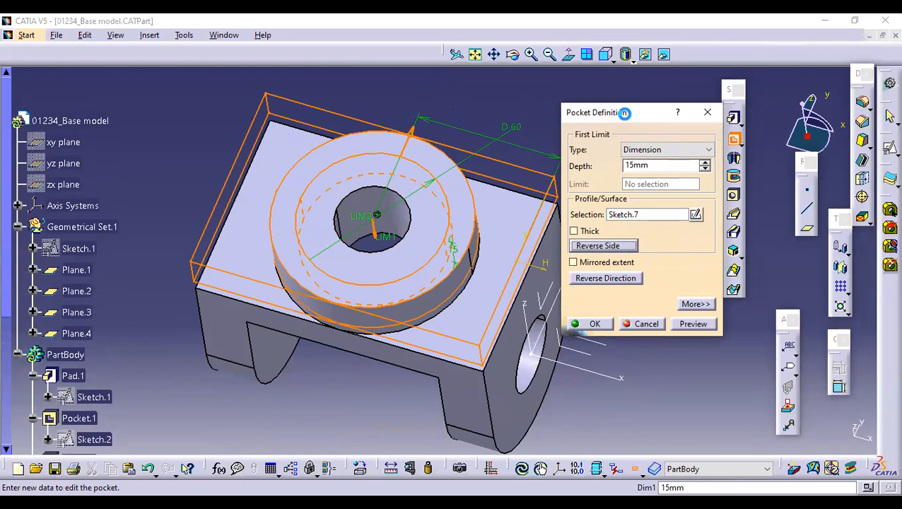
left_click_drag(576, 121, 635, 102)
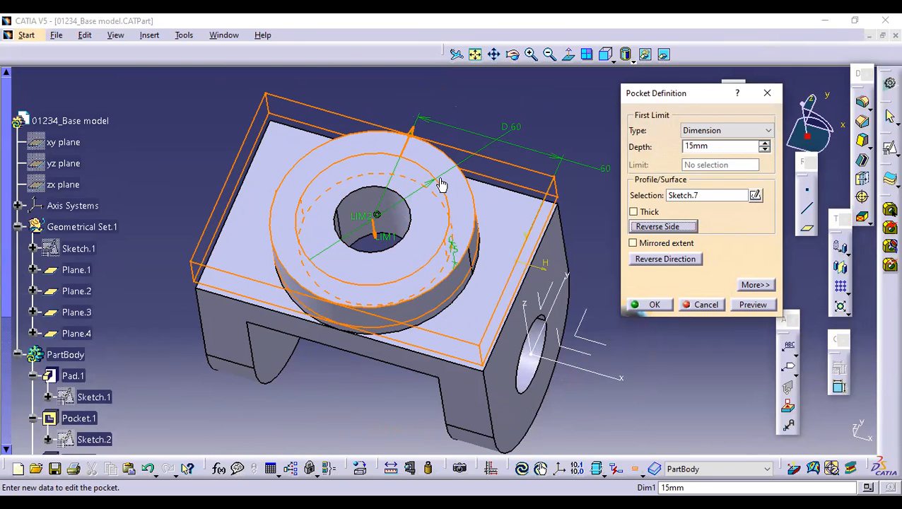
left_click(642, 260)
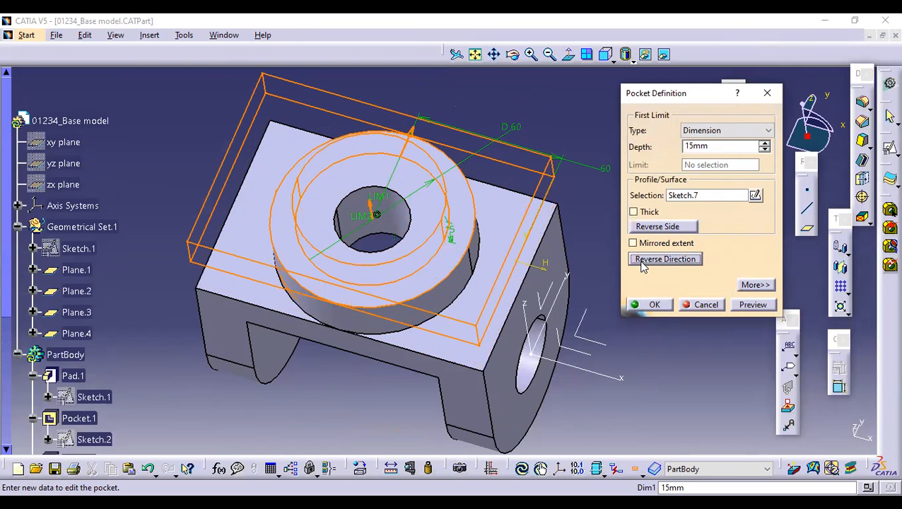
middle_click_drag(437, 319, 453, 185)
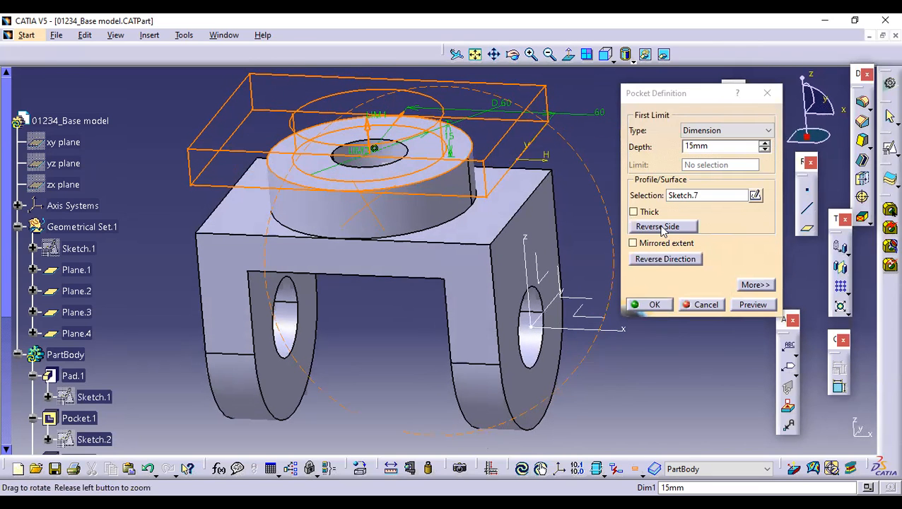
middle_click_drag(429, 190, 403, 225)
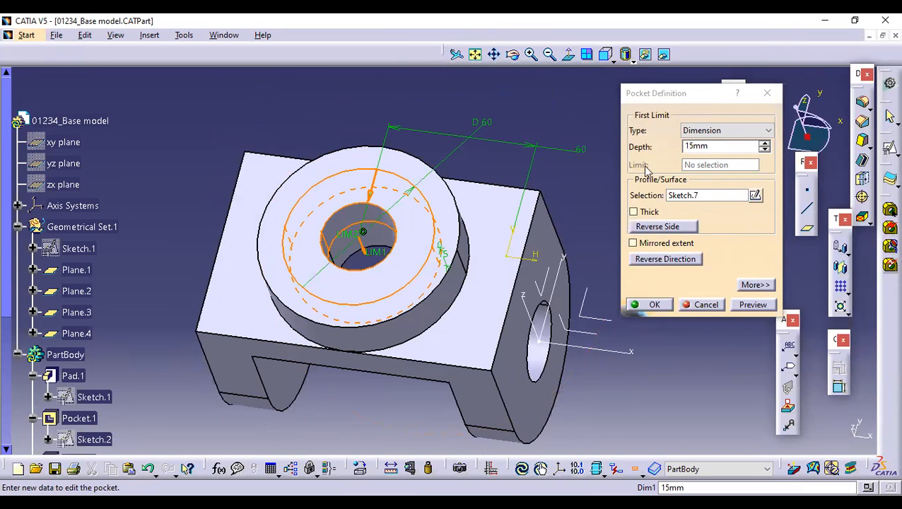
Preview and confirm the 15 mm deep circular pocket in the boss, and inspect the part from several angles
middle_click_drag(435, 250, 456, 195)
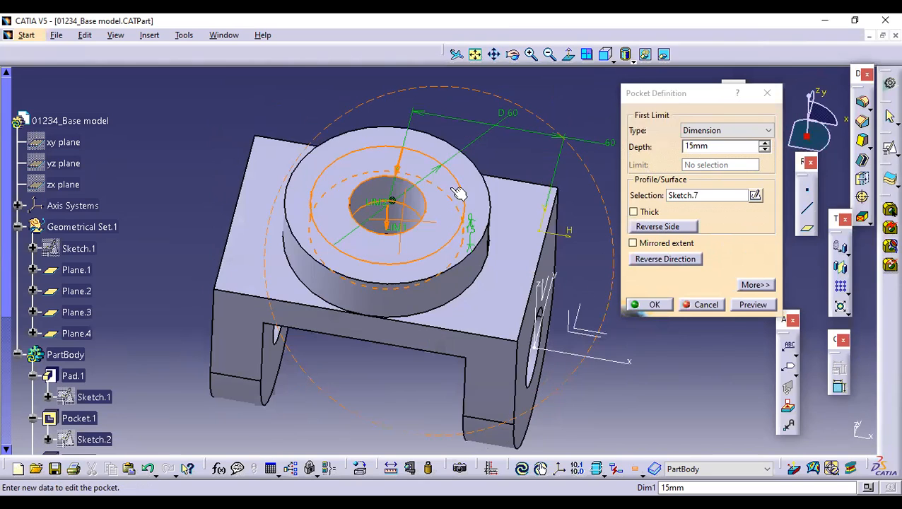
left_click(750, 309)
middle_click_drag(582, 340, 576, 341)
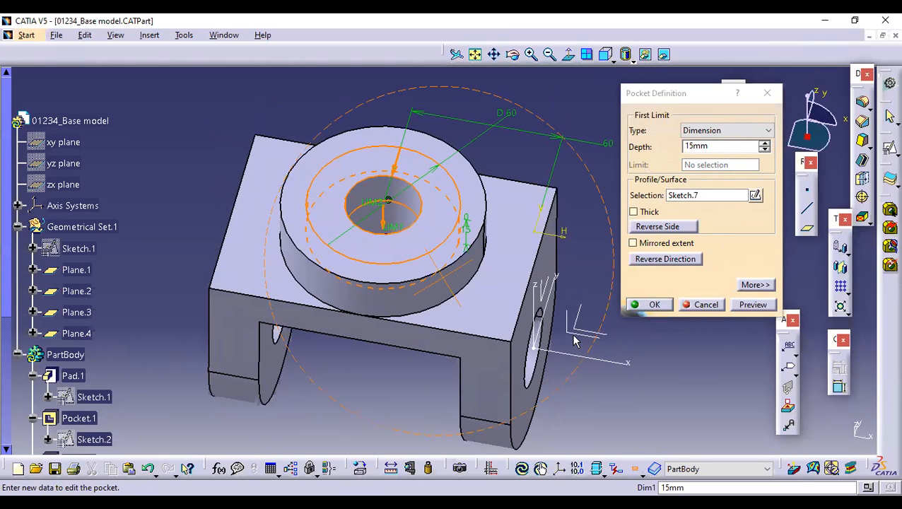
middle_click_drag(544, 298, 530, 311)
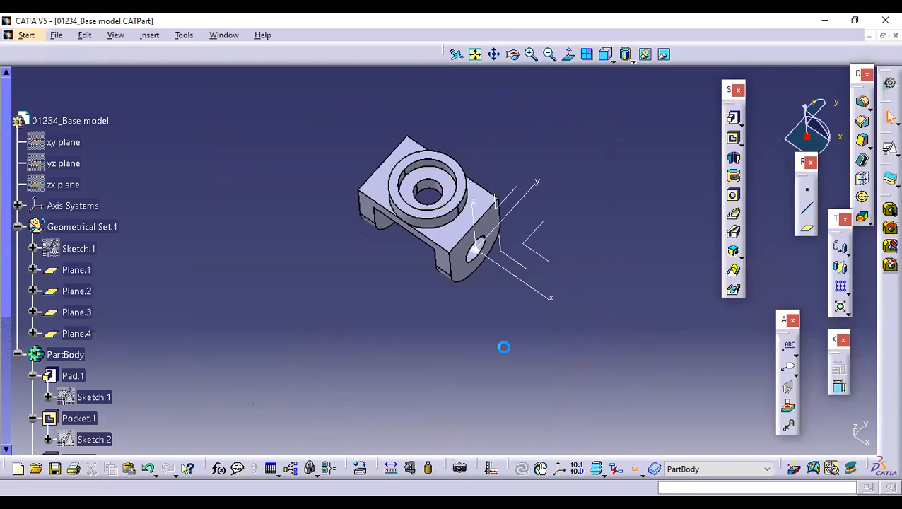
middle_click_drag(507, 287, 481, 247)
middle_click_drag(526, 383, 663, 369)
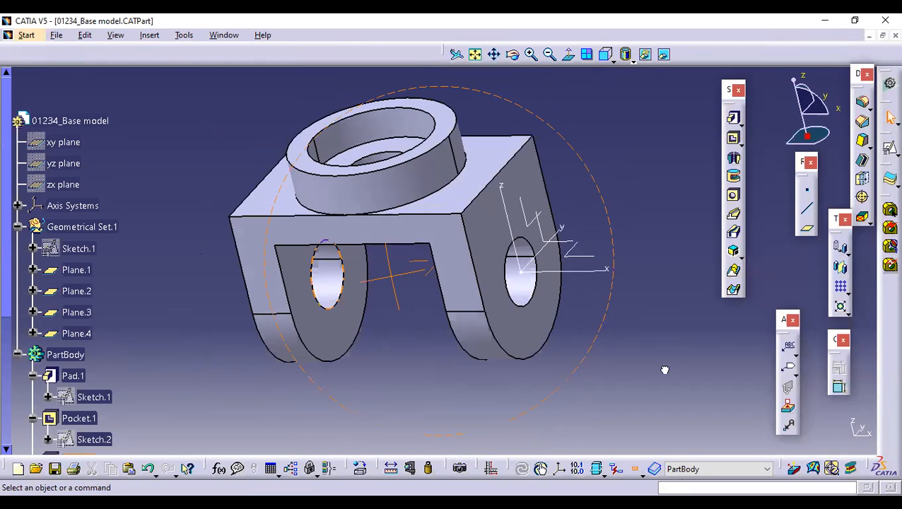
middle_click_drag(550, 327, 577, 247)
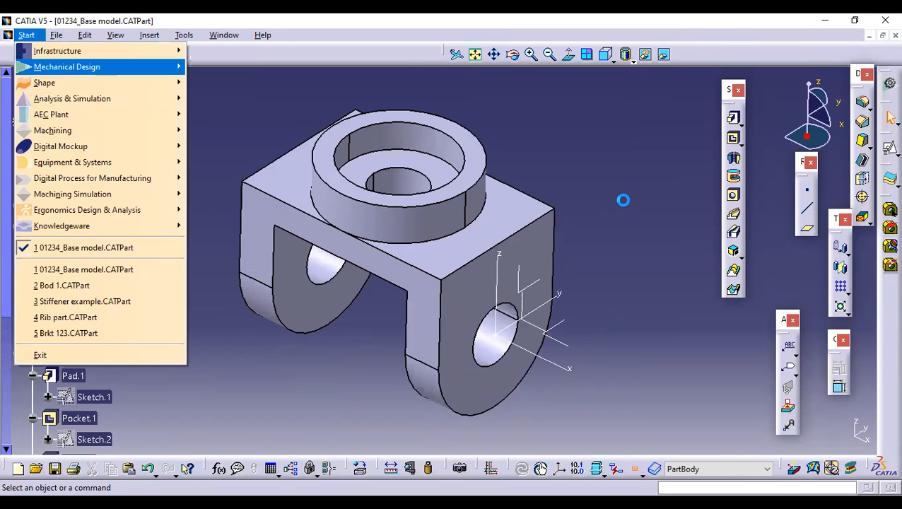
Create a new drawing in the Drafting workbench and place an isometric view of the base model on its sheet
mouse_move(99, 66)
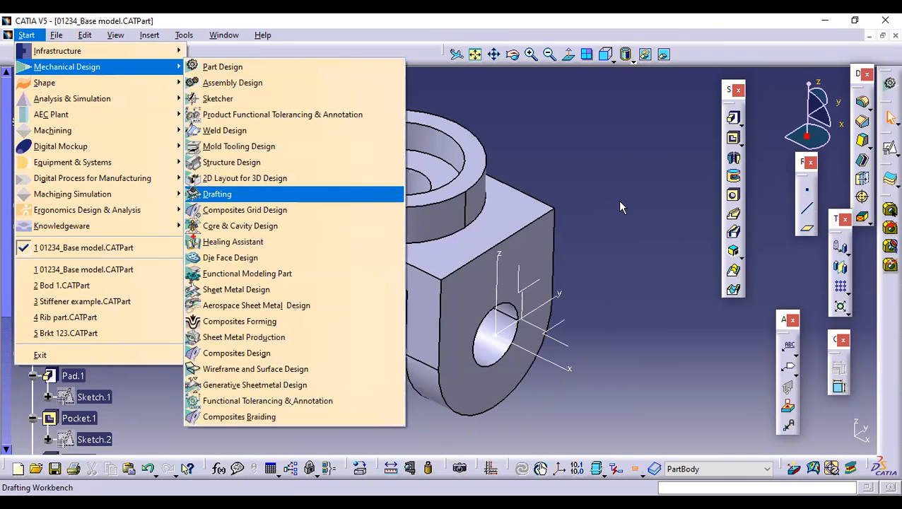
left_click(333, 195)
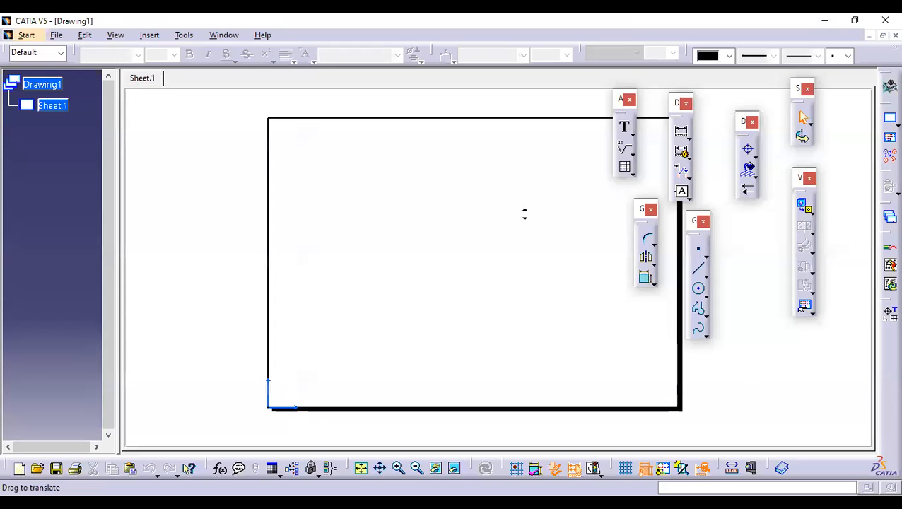
left_click(812, 212)
left_click(871, 214)
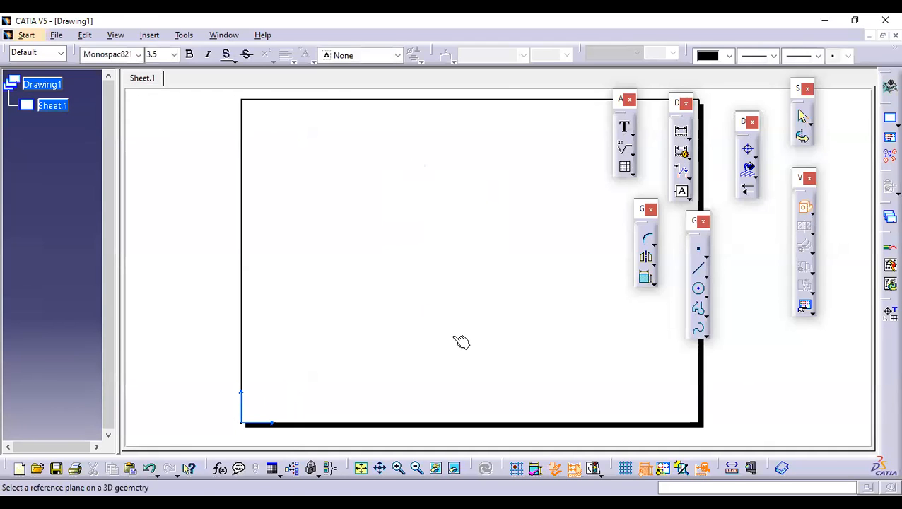
key("ctrl+Tab")
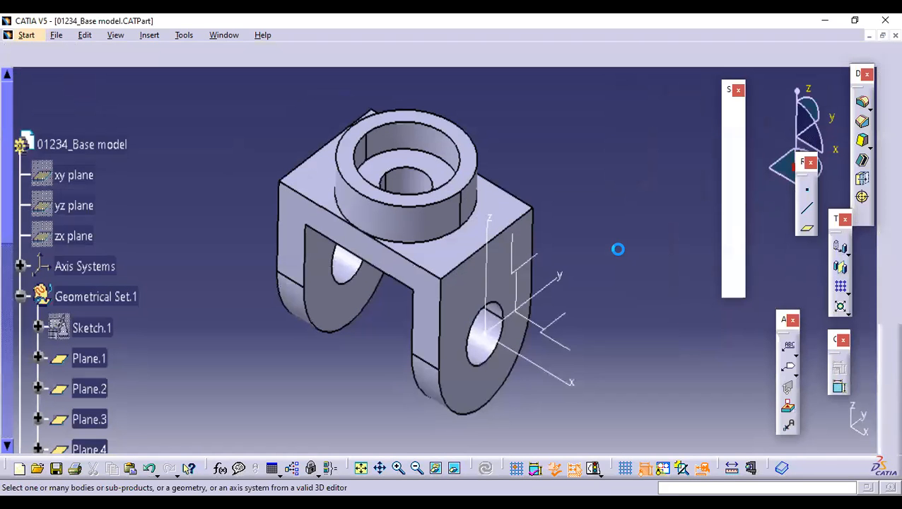
left_click(373, 255)
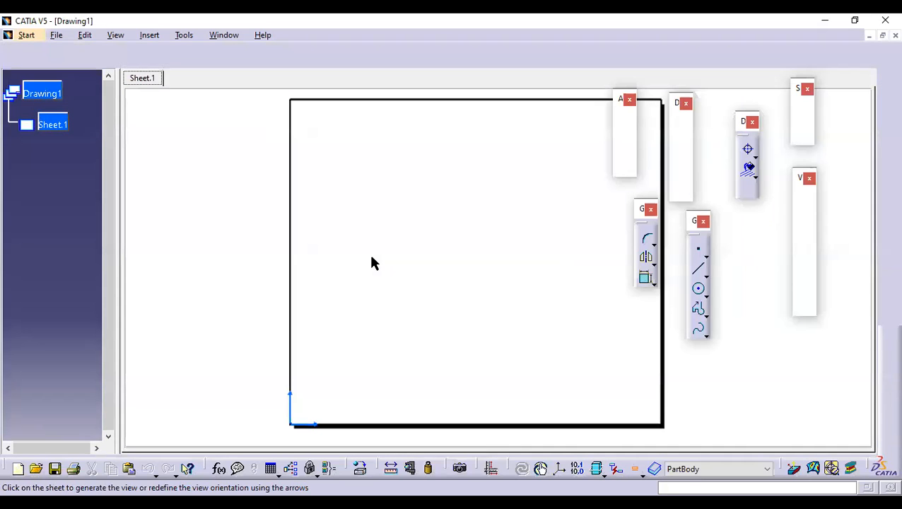
left_click(335, 270)
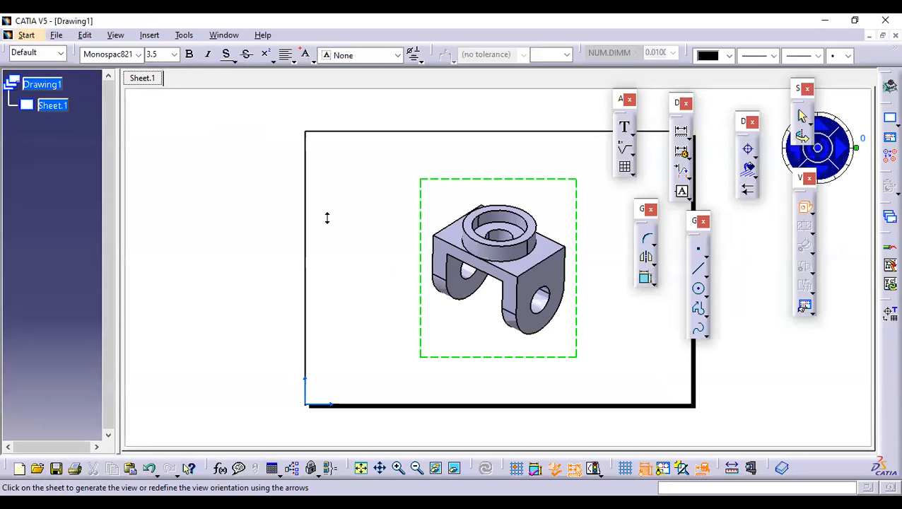
middle_click(618, 301)
mouse_move(530, 458)
middle_mouse_down()
mouse_move(564, 343)
mouse_move(419, 248)
mouse_move(313, 333)
middle_mouse_up()
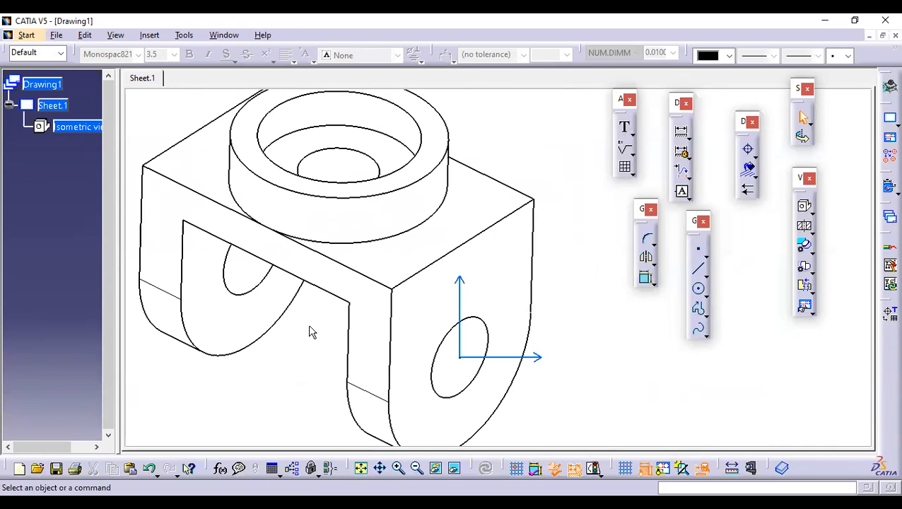
scroll(312, 332, "down", 5)
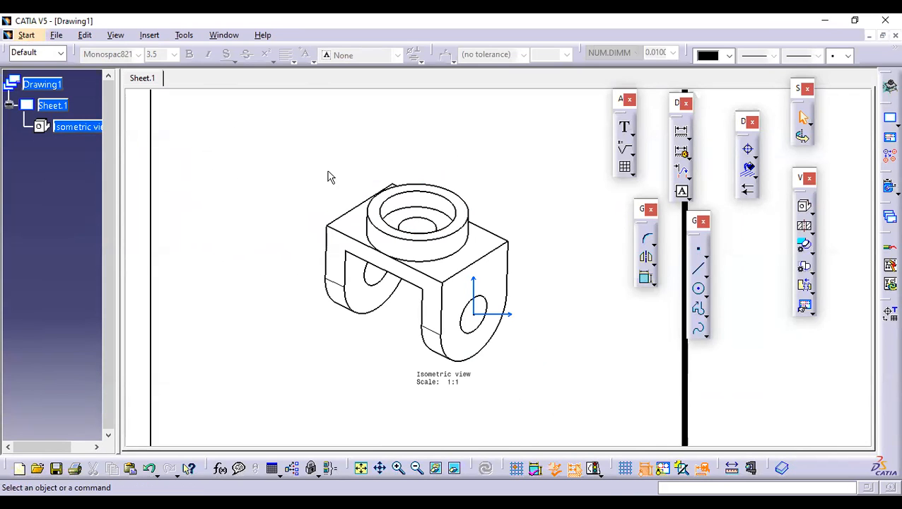
mouse_move(322, 183)
middle_mouse_down()
mouse_move(317, 159)
mouse_move(305, 165)
mouse_move(313, 221)
mouse_move(362, 249)
mouse_move(334, 300)
middle_mouse_up()
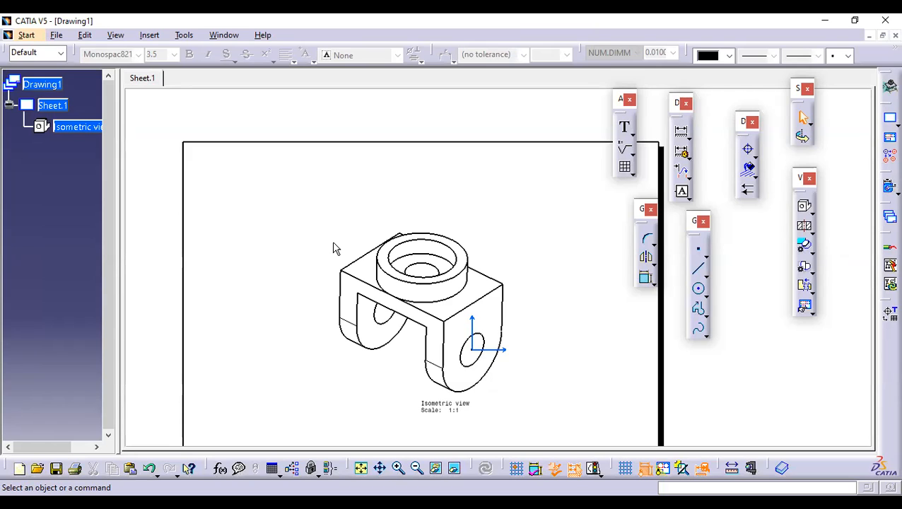
mouse_move(497, 234)
middle_mouse_down()
mouse_move(485, 183)
mouse_move(464, 206)
mouse_move(486, 224)
middle_mouse_up()
Switch back to the 01234_Base model part and review its feature tree and the finished geometry
left_click(228, 39)
left_click(241, 121)
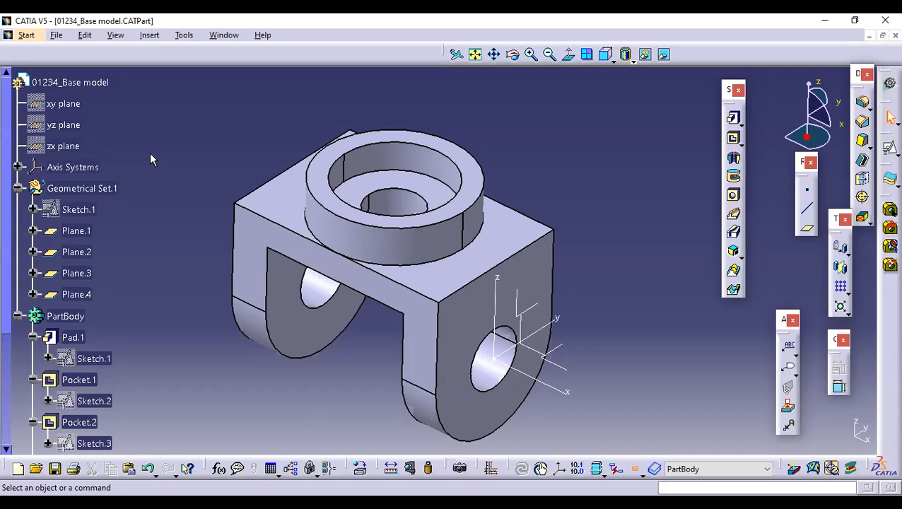
scroll(131, 250, "down", 3)
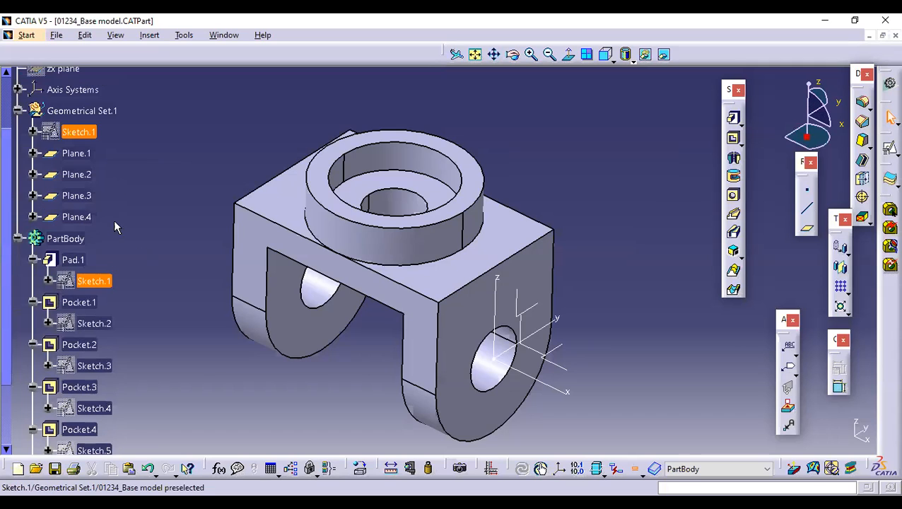
scroll(129, 240, "down", 5)
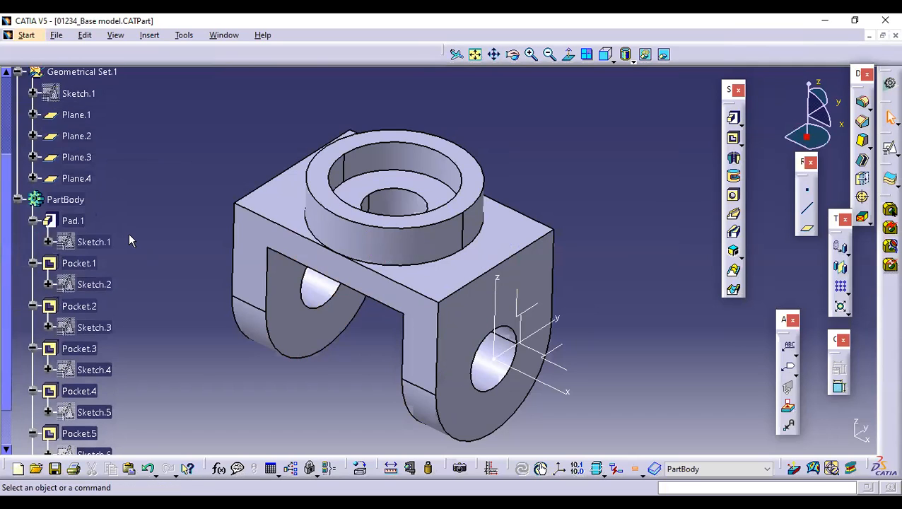
scroll(151, 196, "up", 5)
scroll(187, 153, "up", 4)
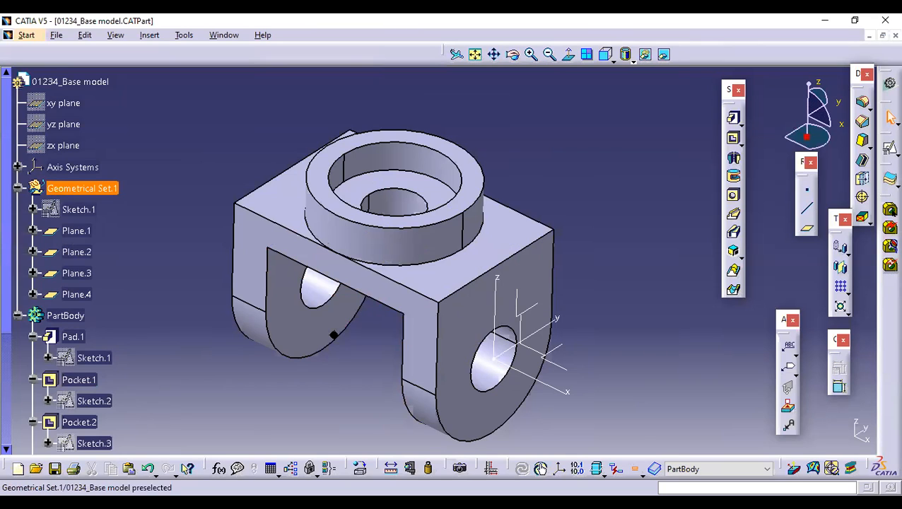
middle_click_drag(374, 309, 376, 342)
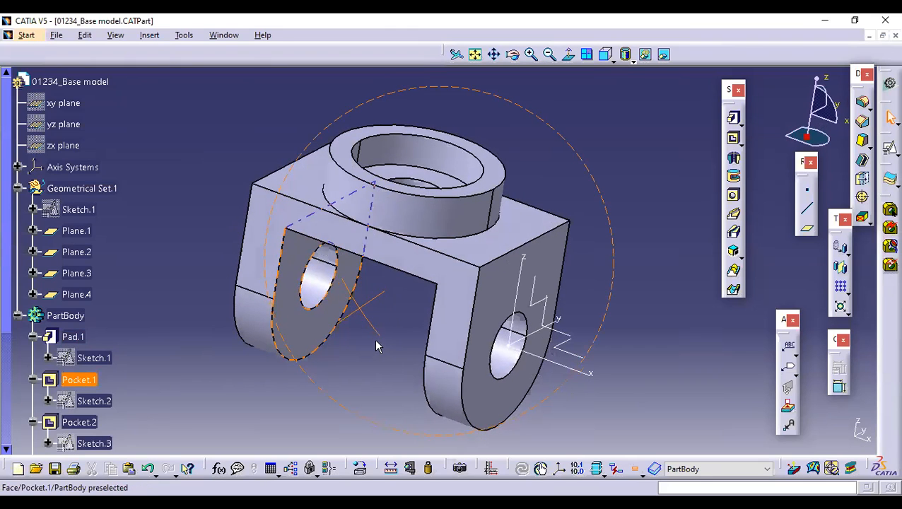